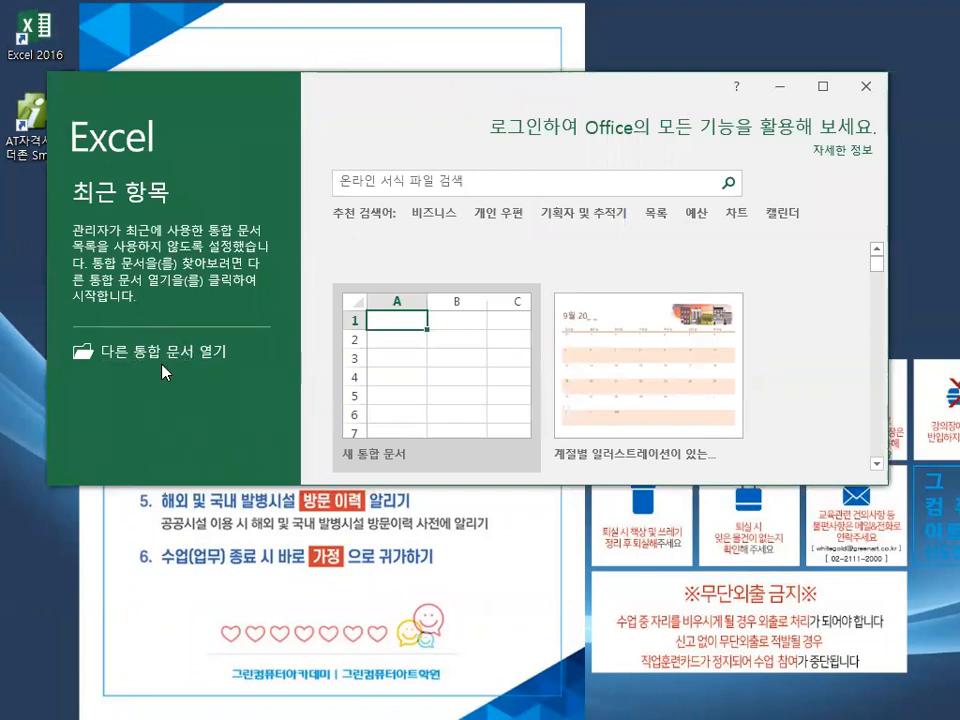
# Open the workbook 엑셀기능정리_컴활2급실기.xlsm from the 이론 folder inside (월수)2022컴활2급 in Documents.
pyautogui.click(163, 356)
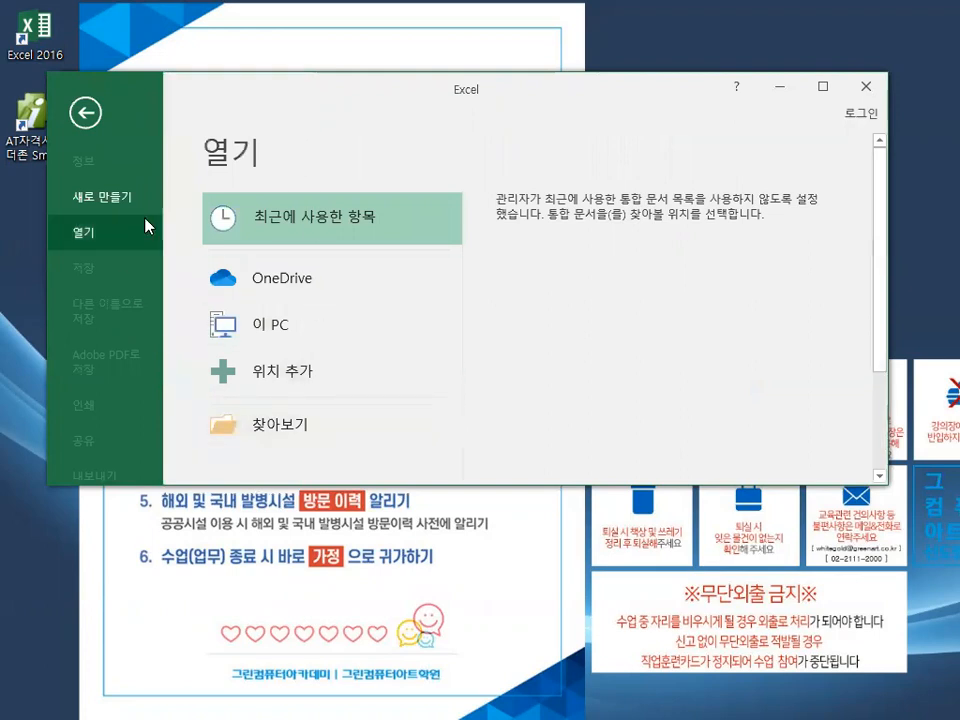
pyautogui.click(285, 434)
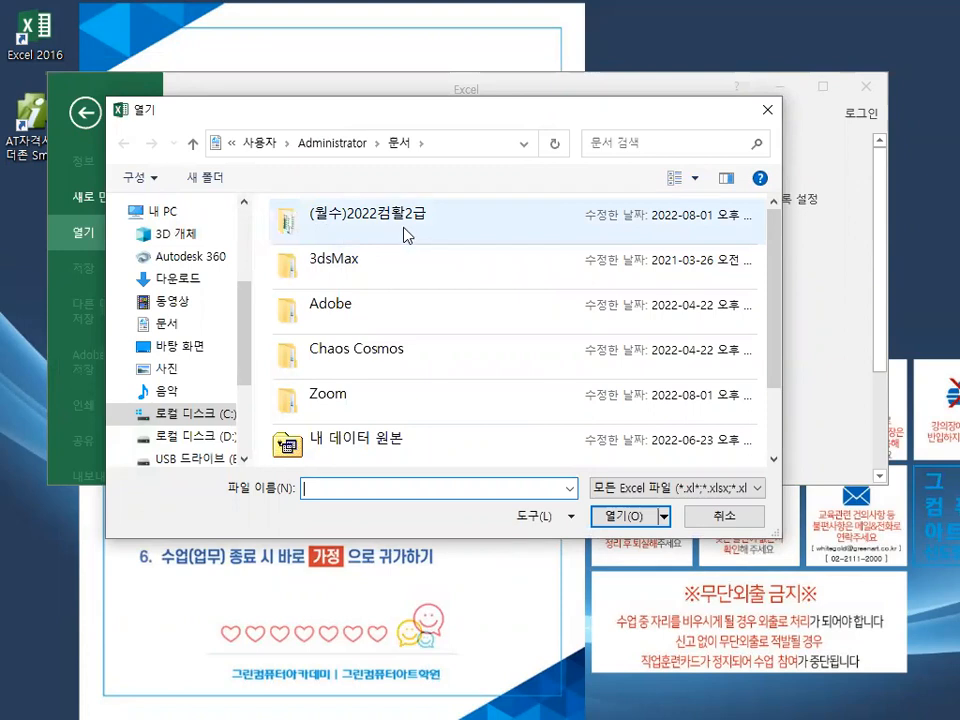
pyautogui.doubleClick(406, 233)
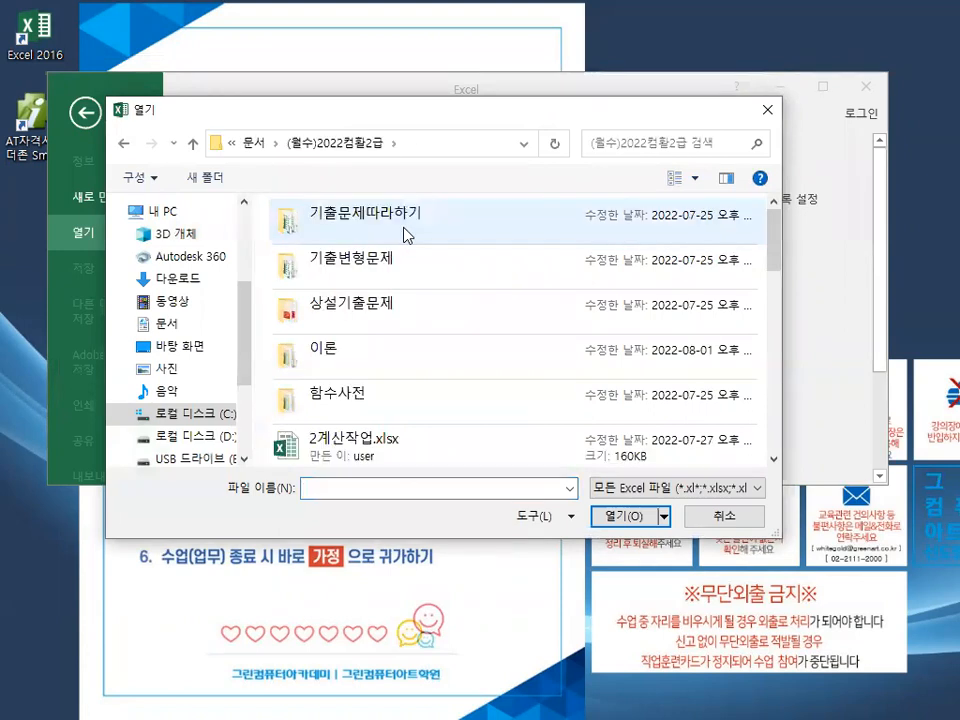
pyautogui.doubleClick(340, 365)
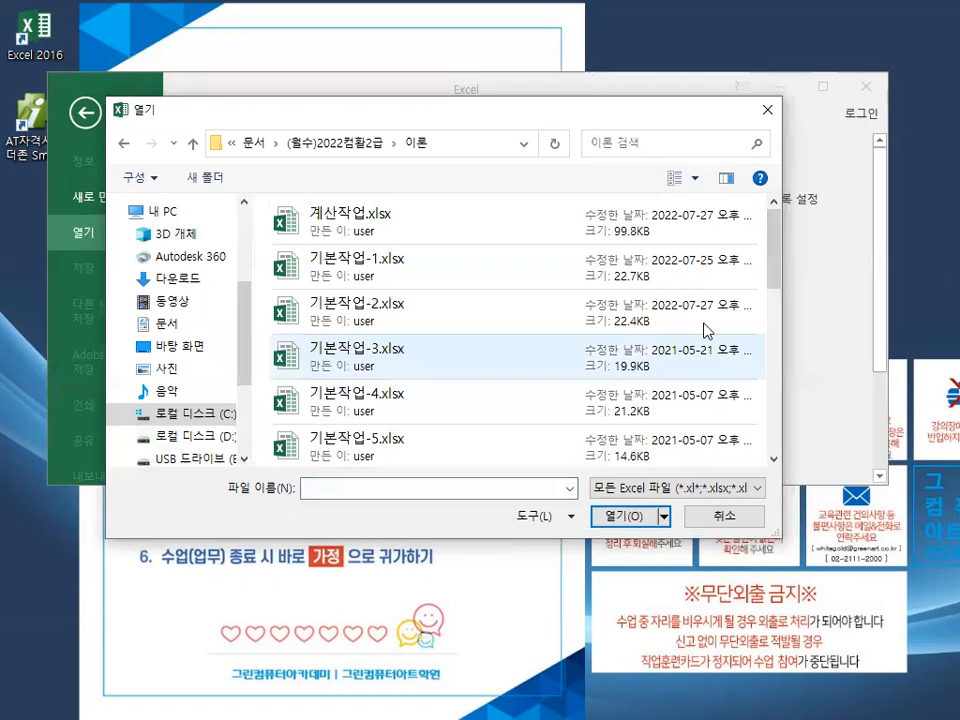
pyautogui.moveTo(775, 260); pyautogui.dragTo(746, 437)
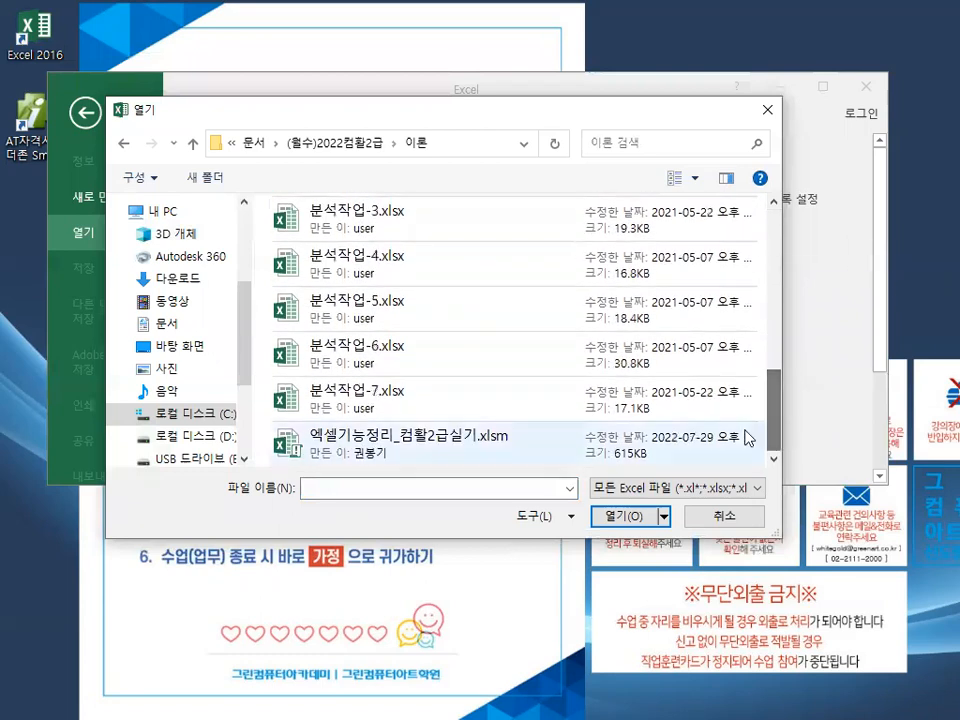
pyautogui.click(350, 452)
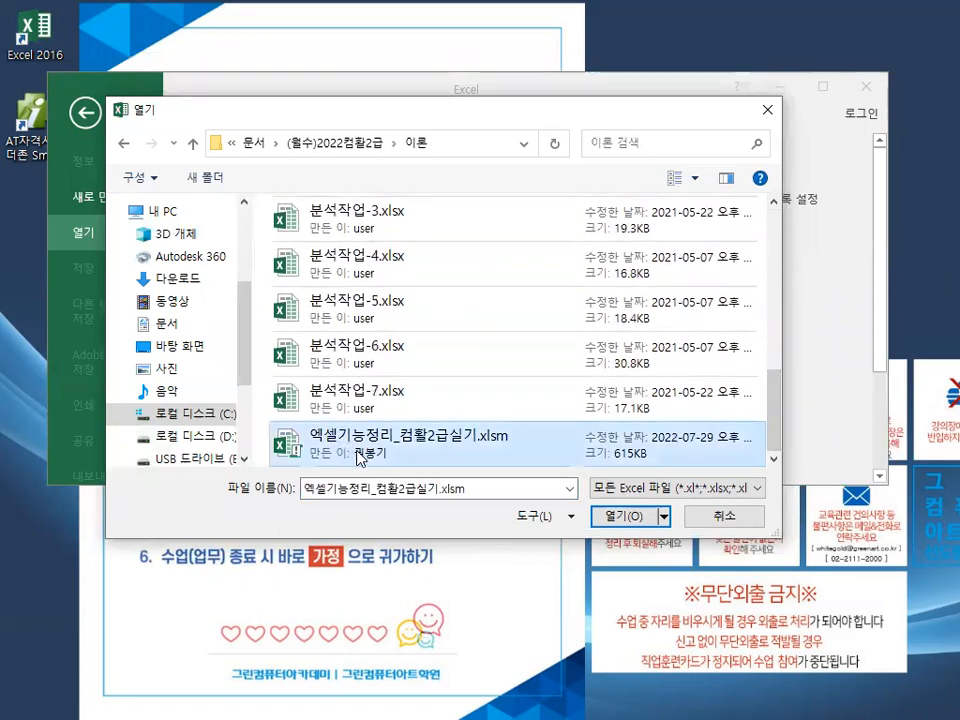
pyautogui.click(631, 521)
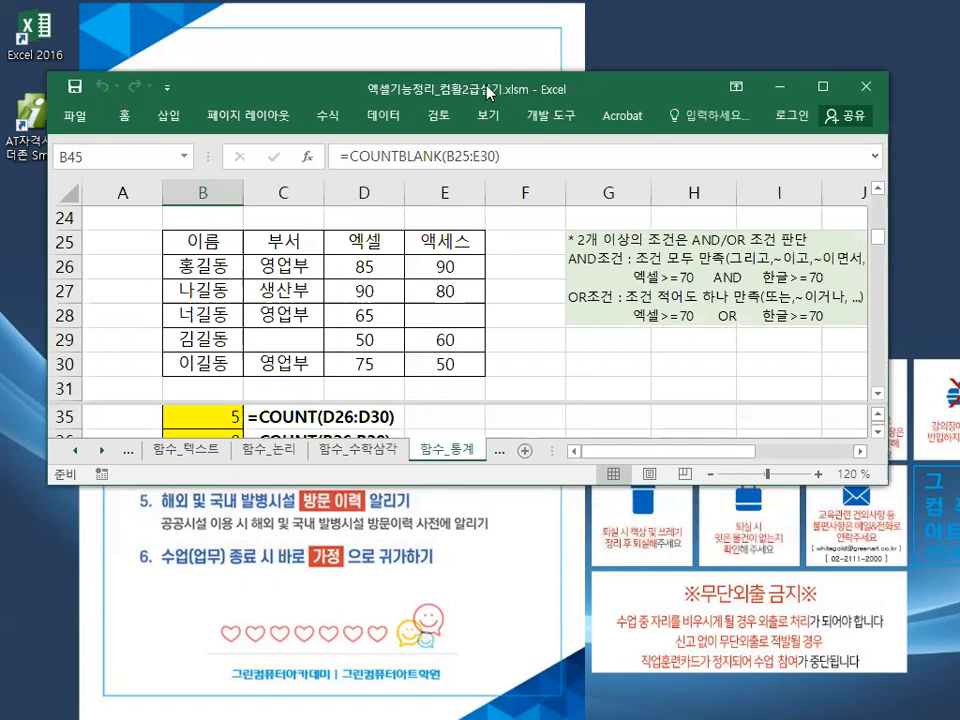
# Maximize the workbook window and show the first table at the start of the 함수_통계 sheet in the upper pane.
pyautogui.doubleClick(487, 88)
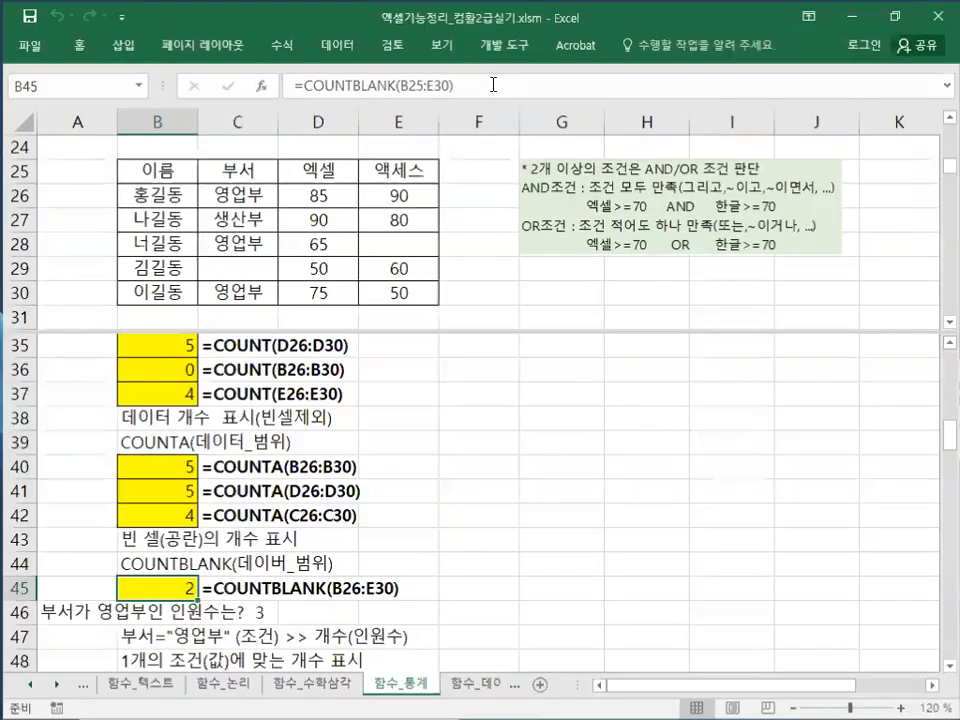
pyautogui.click(895, 14)
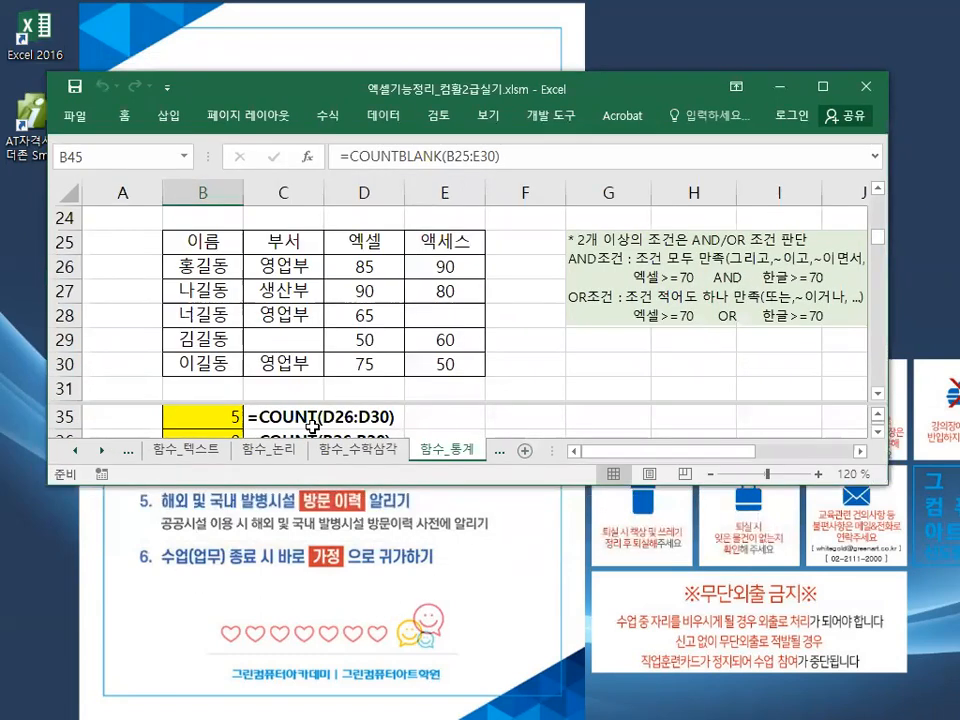
pyautogui.click(172, 288)
pyautogui.scroll(8, 69, 289)
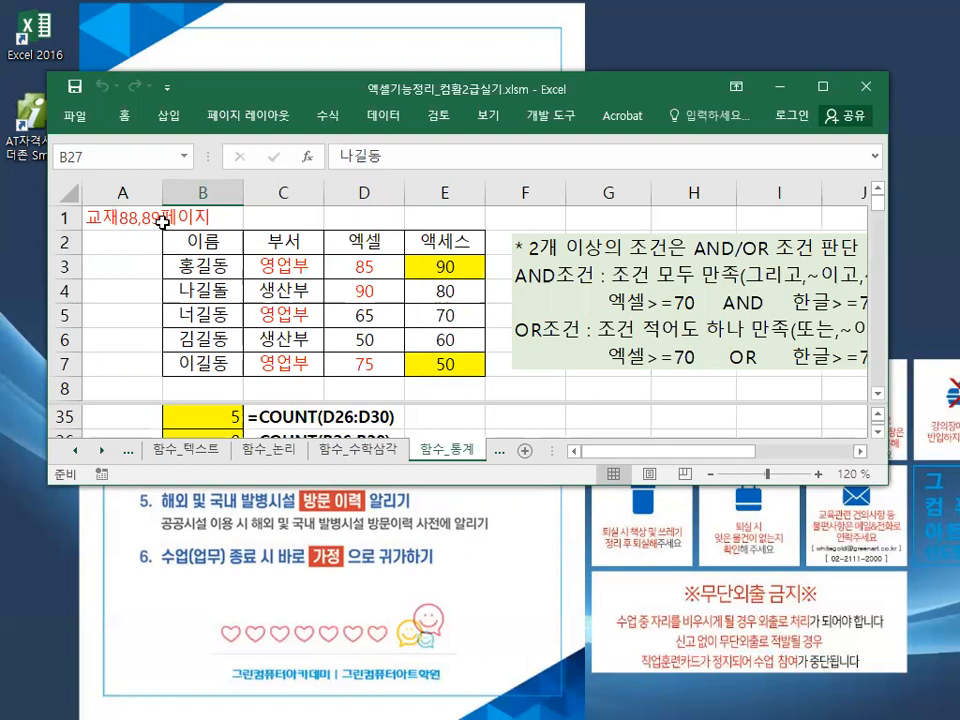
pyautogui.doubleClick(300, 88)
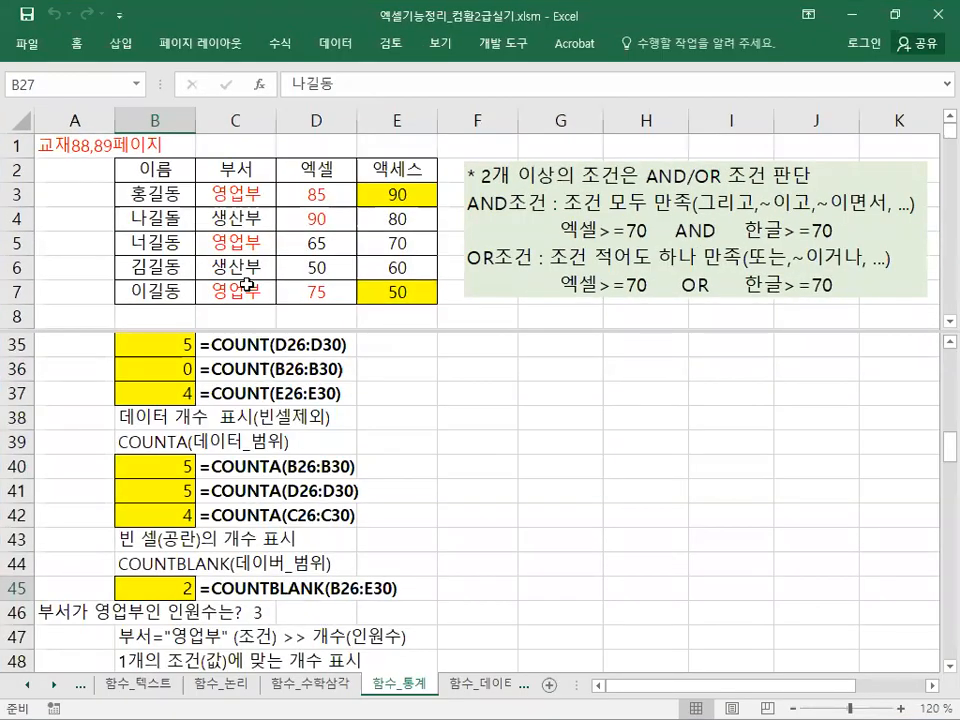
# Review the COUNT, COUNTA and COUNTBLANK notes and examples in rows 32 to 45.
pyautogui.click(208, 441)
pyautogui.scroll(1, 208, 440)
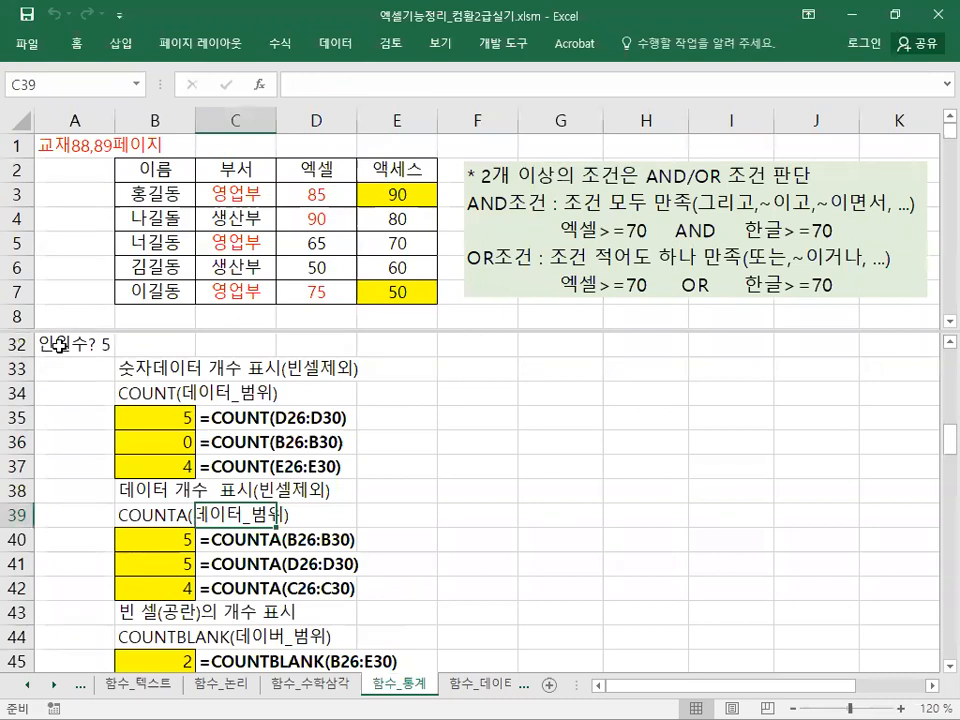
pyautogui.moveTo(62, 345); pyautogui.dragTo(97, 459)
pyautogui.click(125, 368)
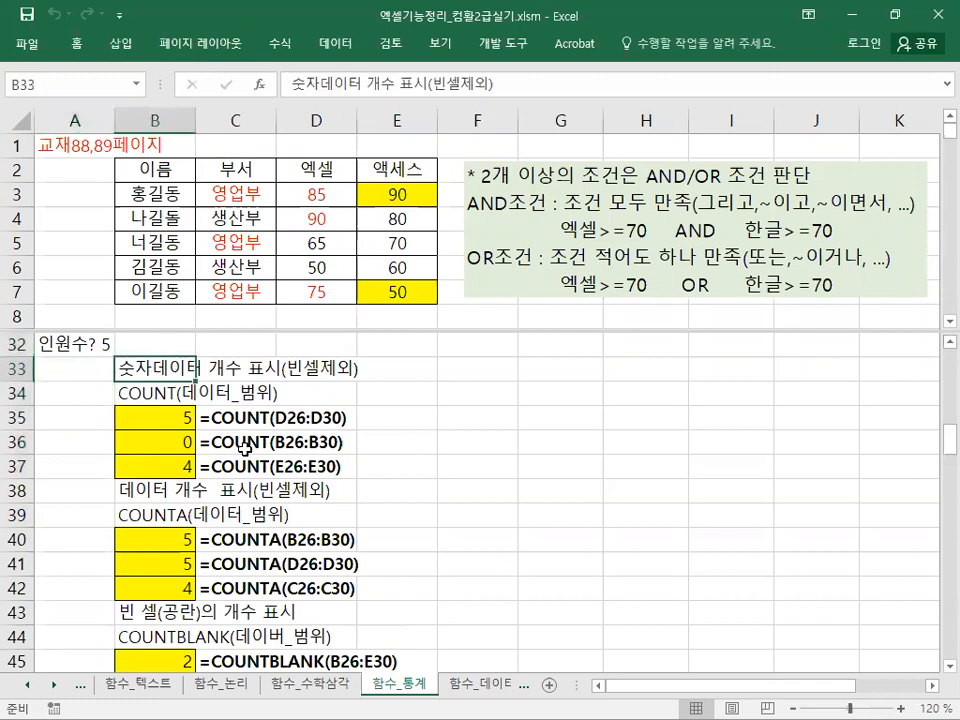
pyautogui.scroll(-2, 220, 421)
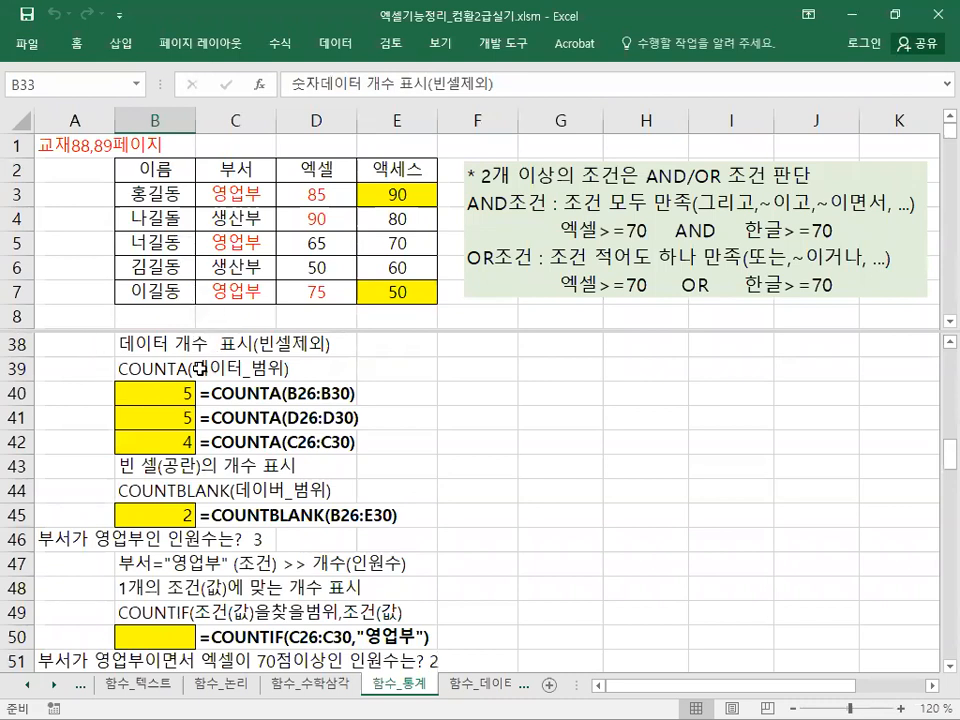
# Copy the textbook page note "교재88,89페이지" from A1 and paste it into A24 above the second table.
pyautogui.rightClick(62, 142)
pyautogui.click(100, 178)
pyautogui.scroll(-8, 93, 211)
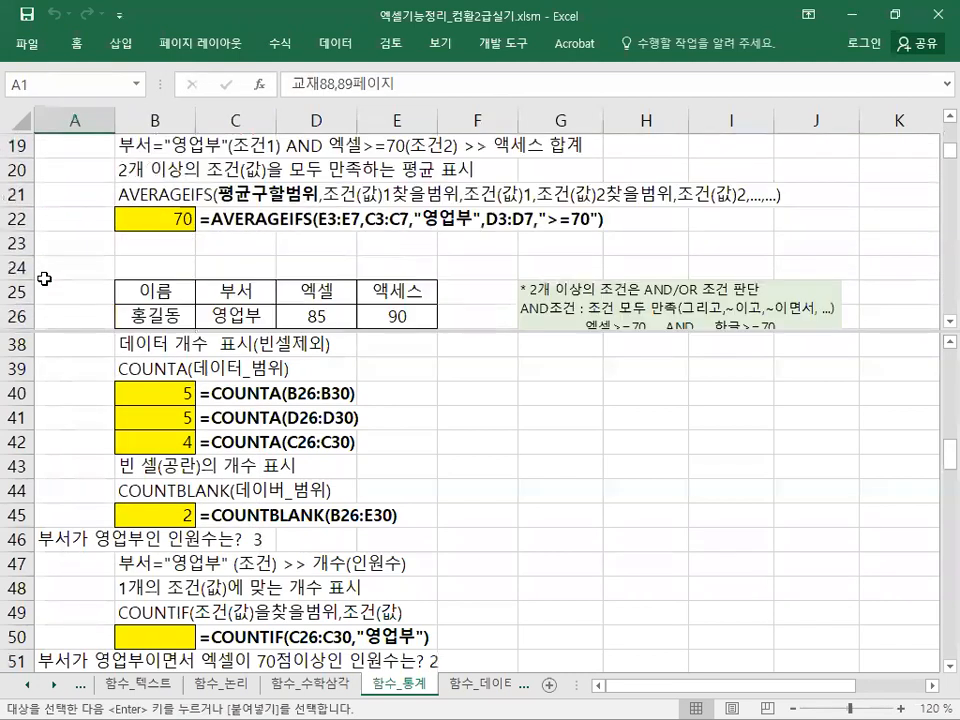
pyautogui.scroll(1, 44, 278)
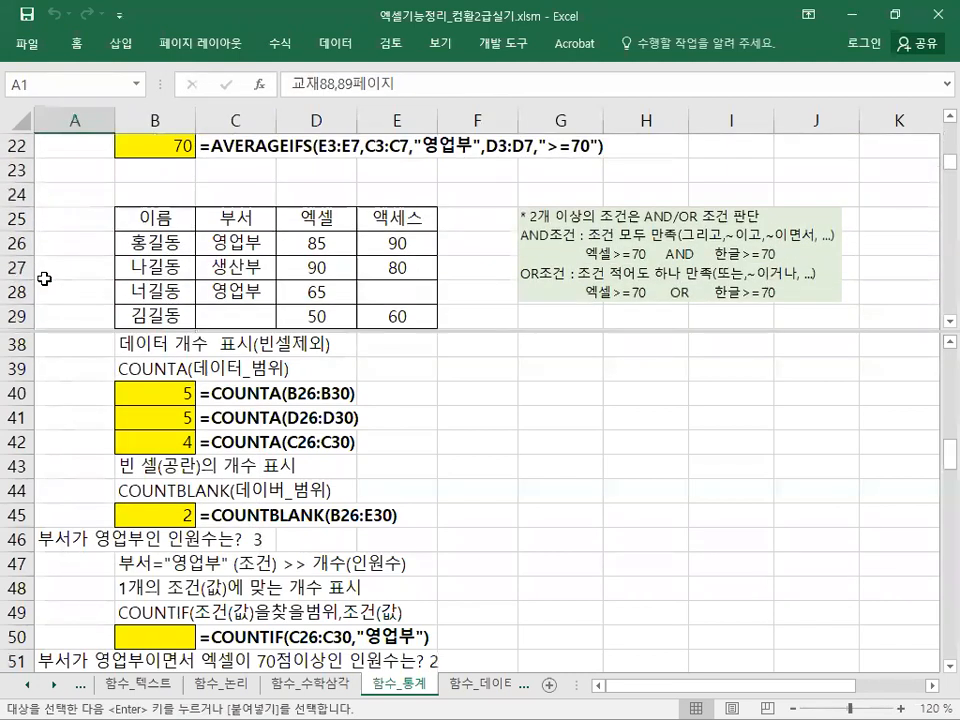
pyautogui.rightClick(66, 194)
pyautogui.click(106, 276)
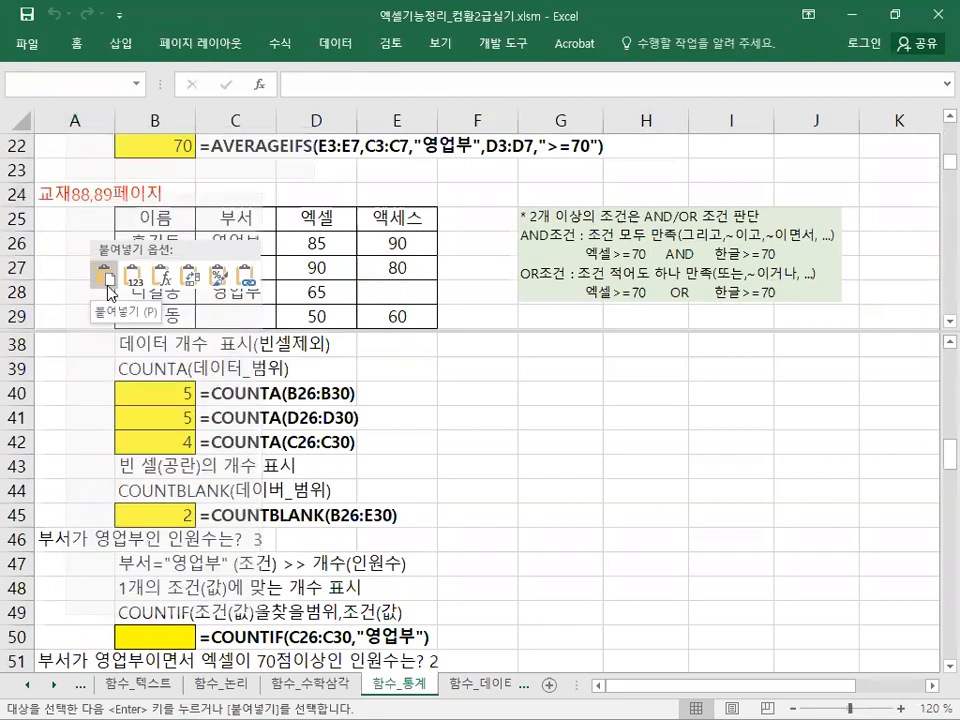
# Examine the COUNTA, COUNTBLANK and COUNTIF examples in rows 38 to 55 alongside the data table in B25:E30.
pyautogui.scroll(-1, 935, 327)
pyautogui.scroll(-1, 935, 327)
pyautogui.moveTo(316, 393); pyautogui.dragTo(316, 417)
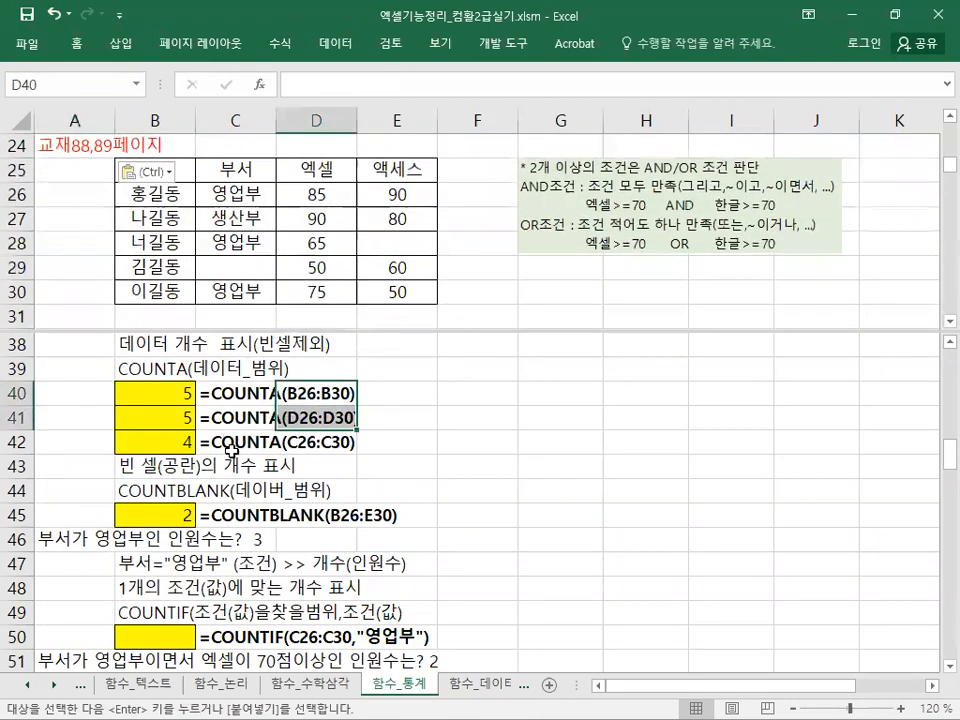
pyautogui.click(170, 515)
pyautogui.moveTo(160, 172); pyautogui.dragTo(390, 280)
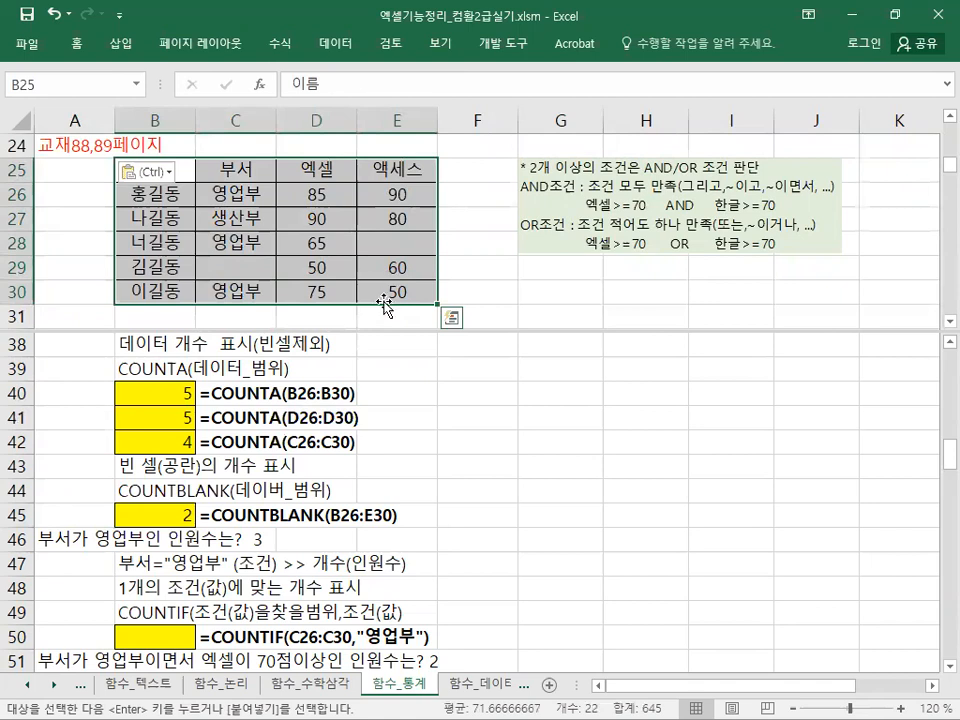
pyautogui.click(68, 492)
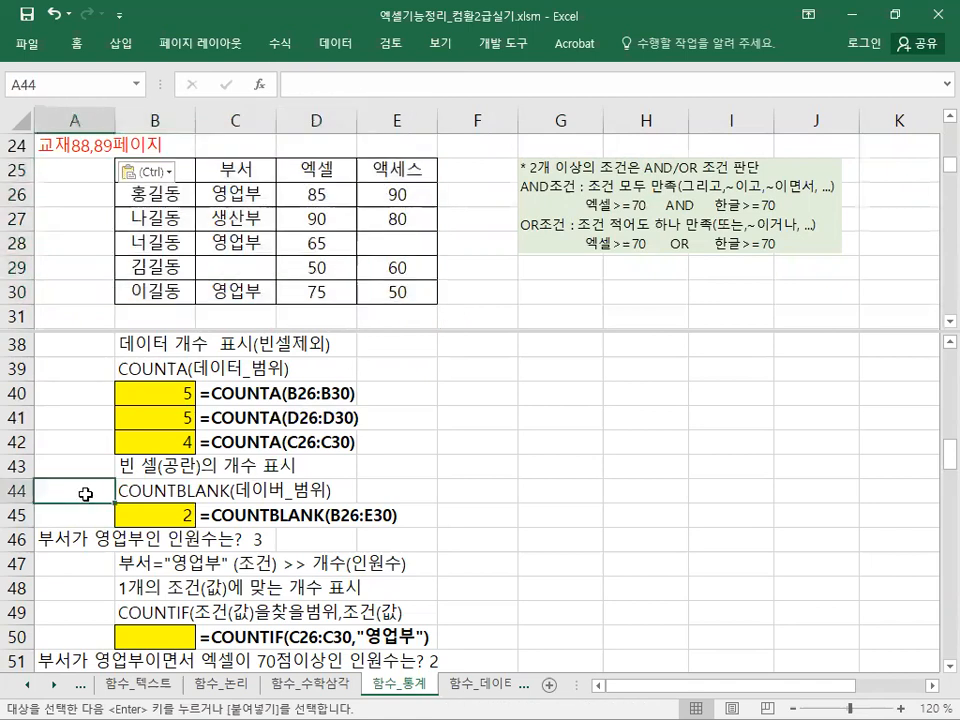
pyautogui.scroll(-2, 86, 494)
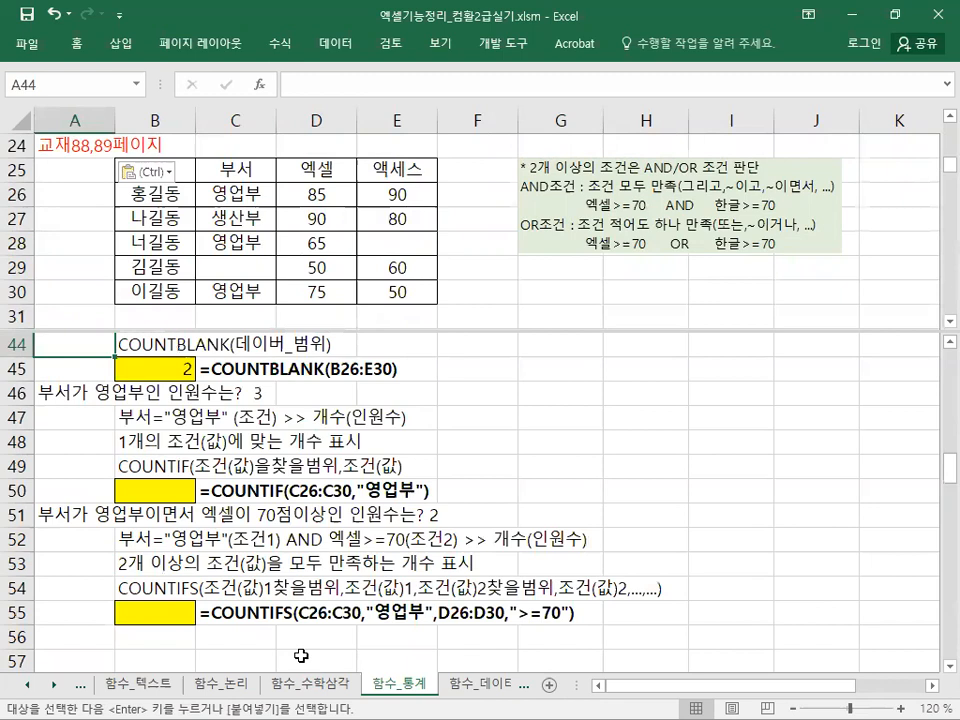
pyautogui.click(100, 465)
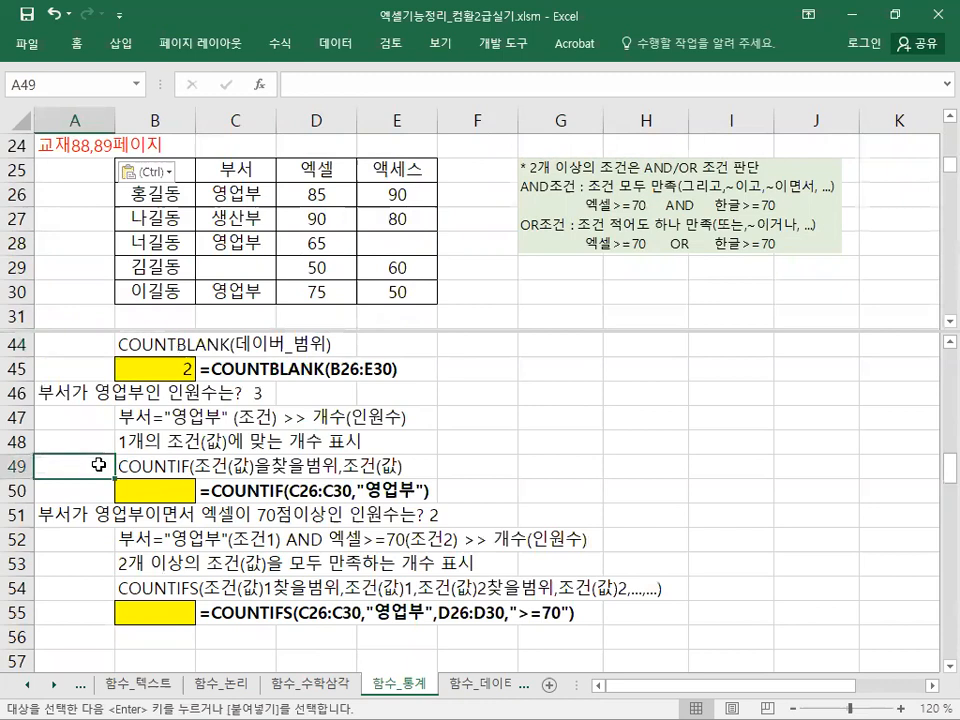
# Color the three 영업부 entries in C26, C28 and C30 of the 부서 column with a red font.
pyautogui.moveTo(253, 193); pyautogui.dragTo(240, 291)
pyautogui.click(253, 193)
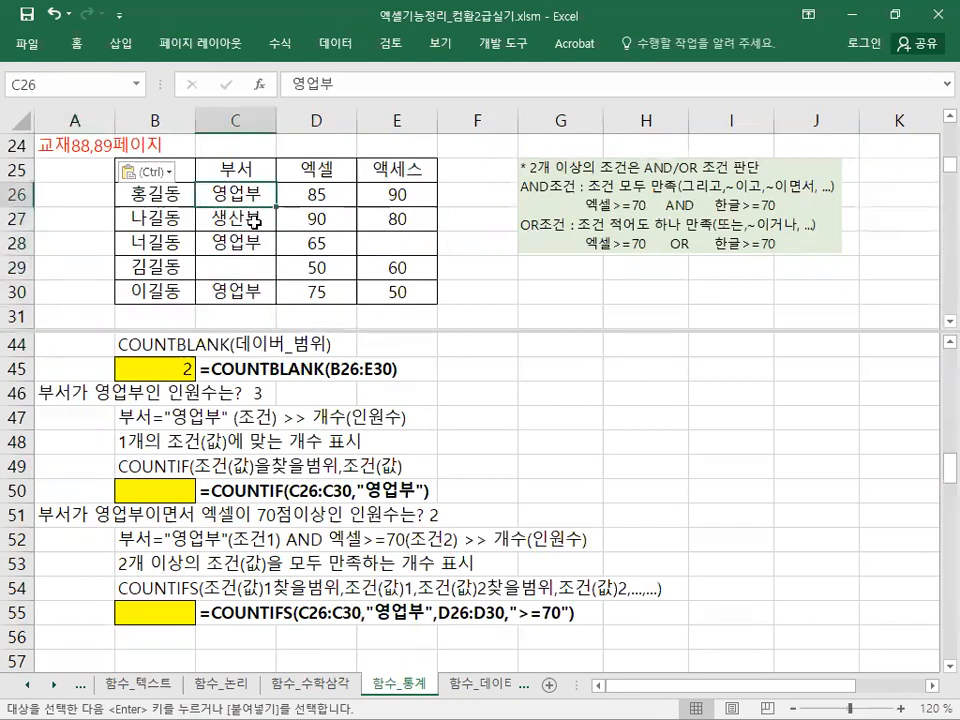
pyautogui.keyDown('ctrl'); pyautogui.click(253, 243); pyautogui.keyUp('ctrl')
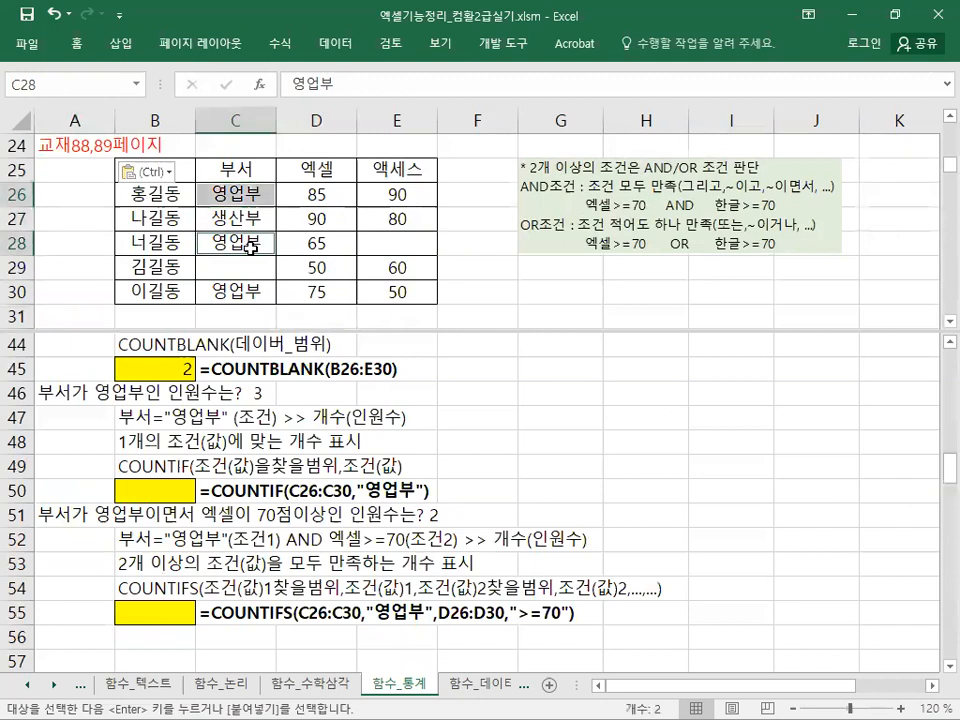
pyautogui.keyDown('ctrl'); pyautogui.click(228, 296); pyautogui.keyUp('ctrl')
pyautogui.rightClick(228, 296)
pyautogui.click(336, 245)
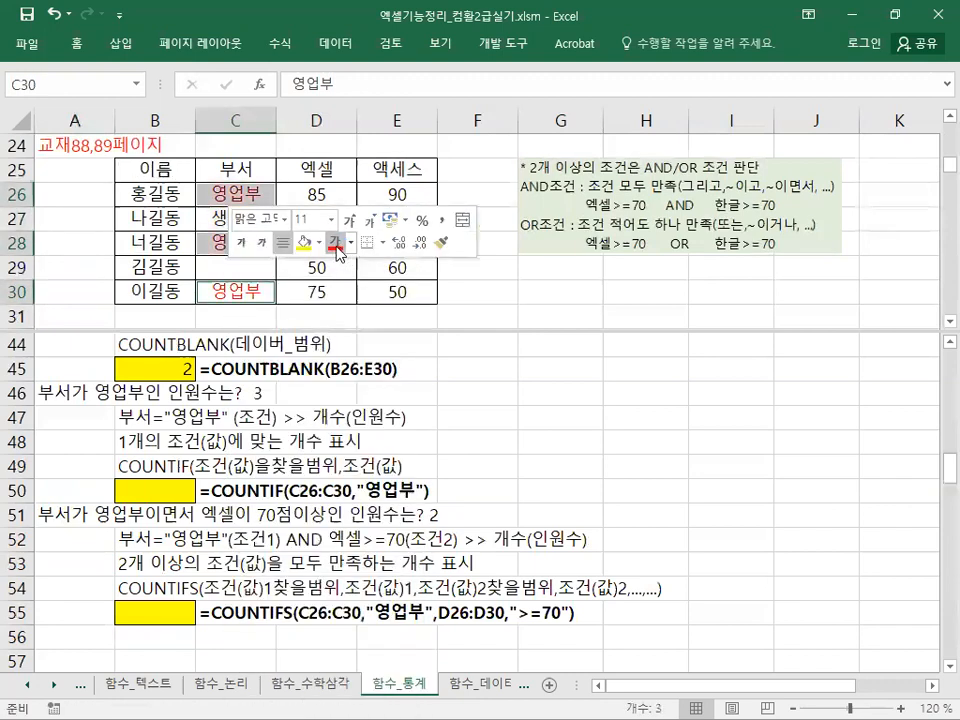
pyautogui.click(222, 196)
pyautogui.click(235, 240)
pyautogui.click(240, 317)
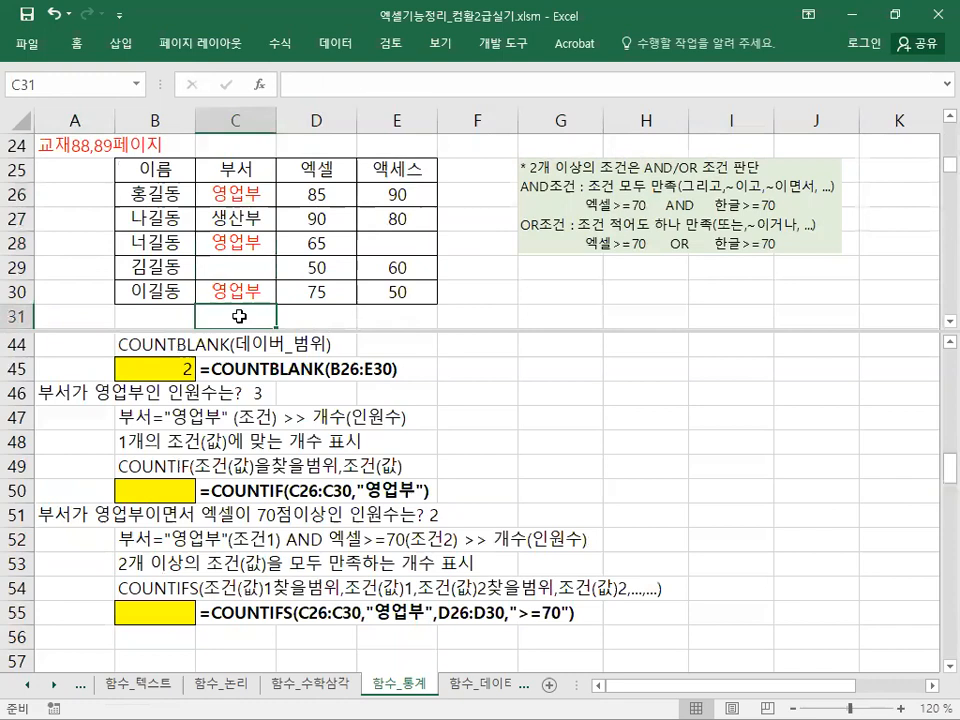
# Insert the COUNTIF function into B50, choosing it from the function wizard's 모두 category.
pyautogui.click(144, 489)
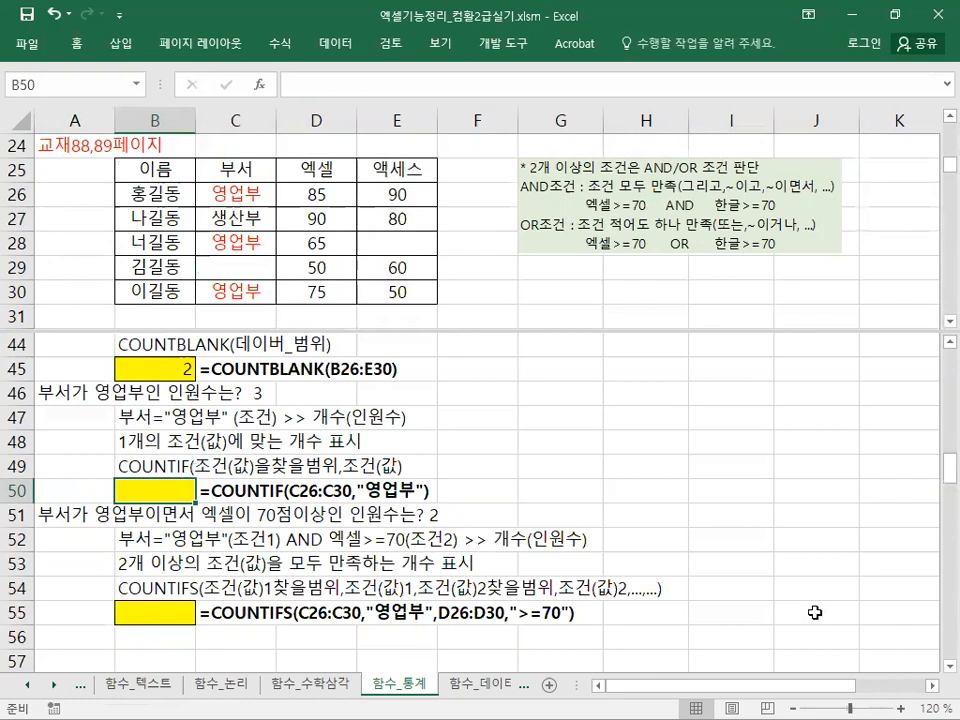
pyautogui.scroll(-1, 858, 562)
pyautogui.click(279, 43)
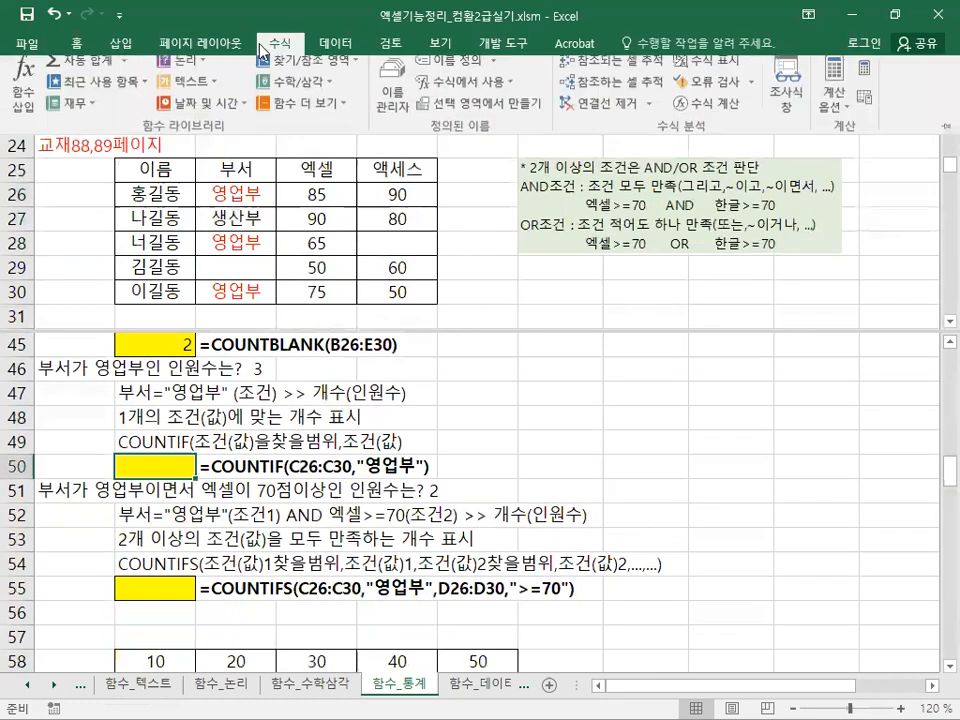
pyautogui.click(25, 105)
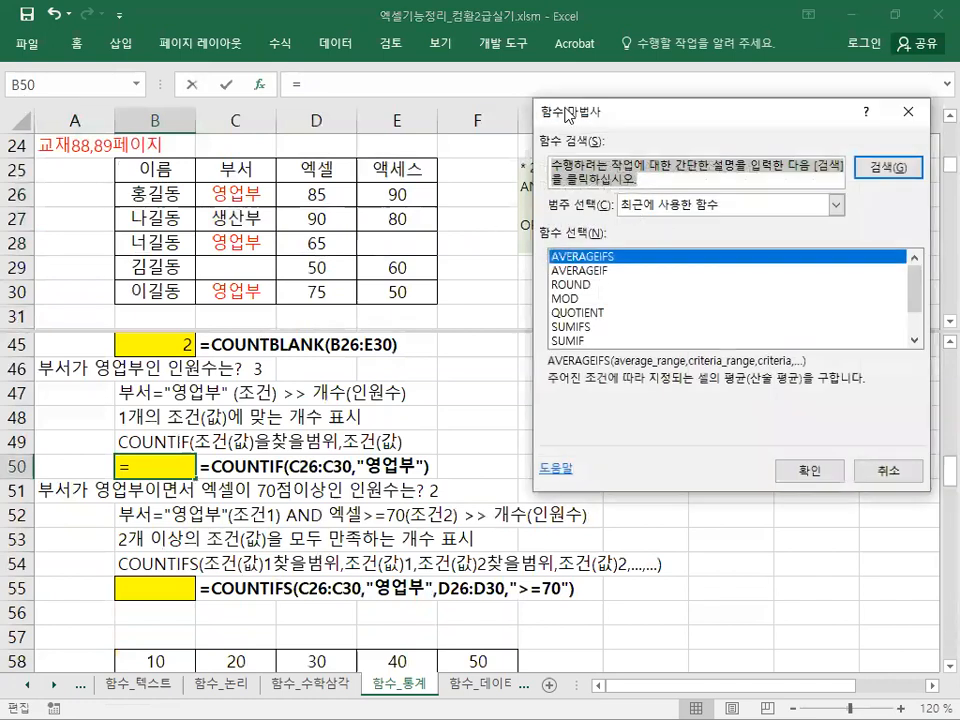
pyautogui.moveTo(575, 112); pyautogui.dragTo(533, 91)
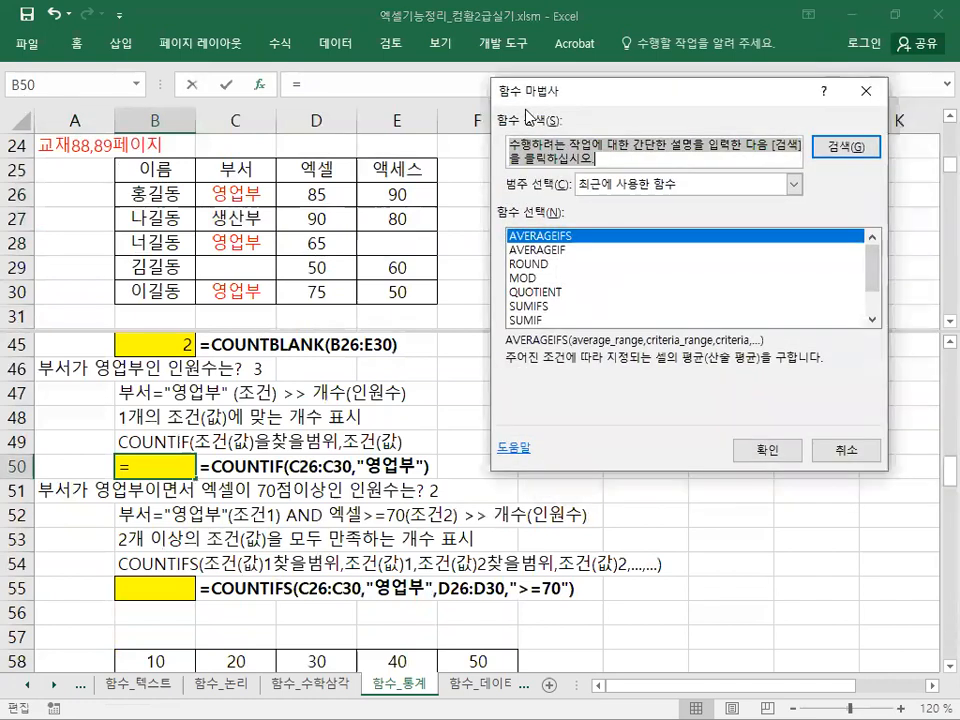
pyautogui.click(597, 186)
pyautogui.click(602, 220)
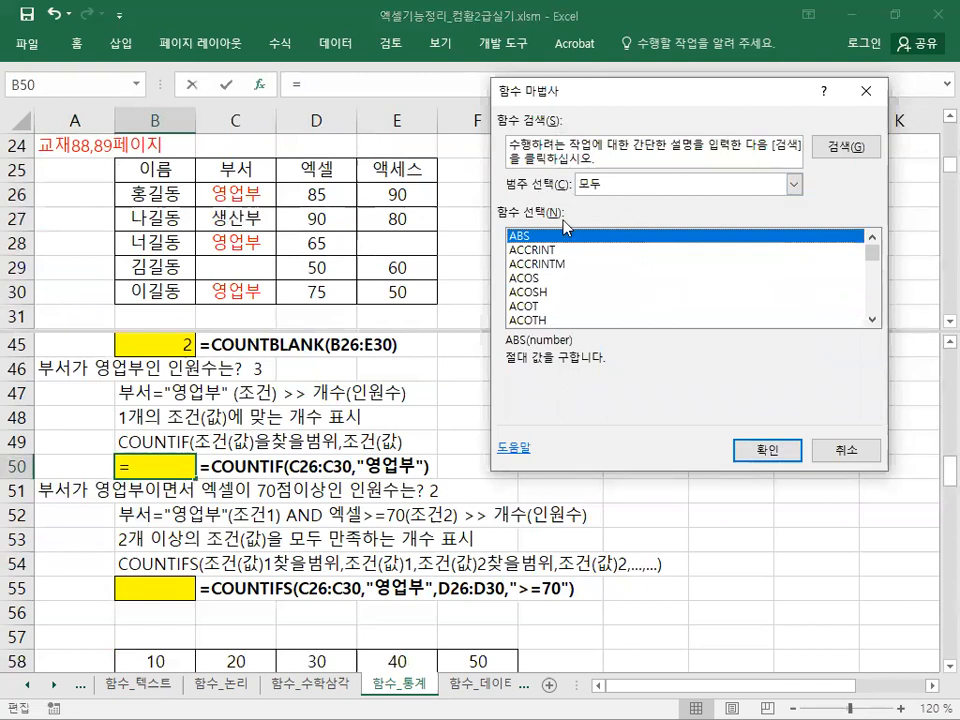
pyautogui.scroll(-20, 567, 306)
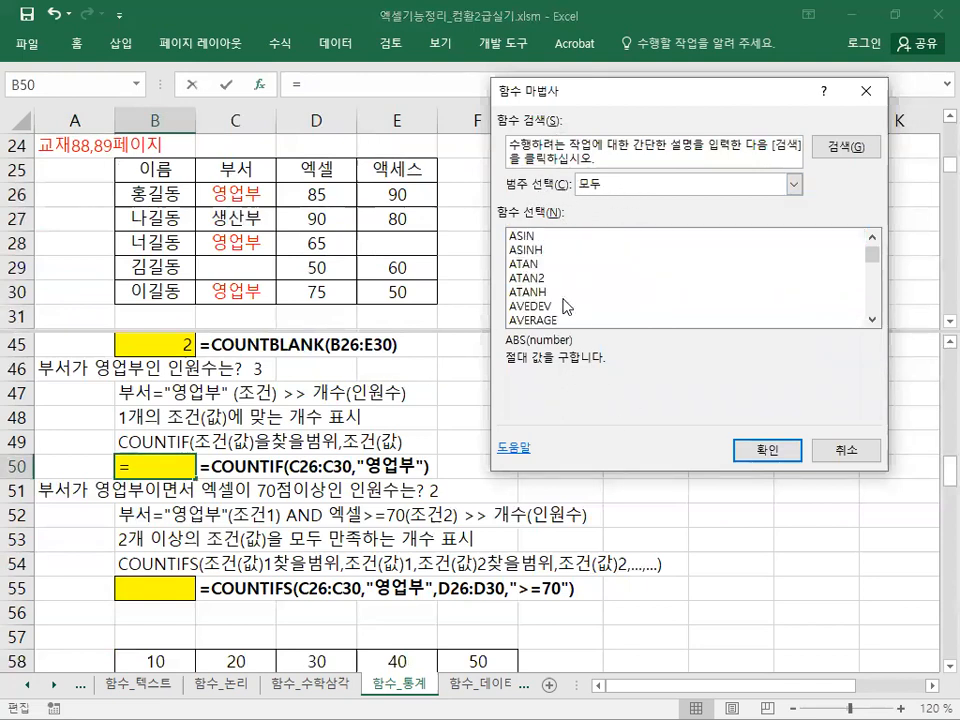
pyautogui.scroll(-16, 567, 306)
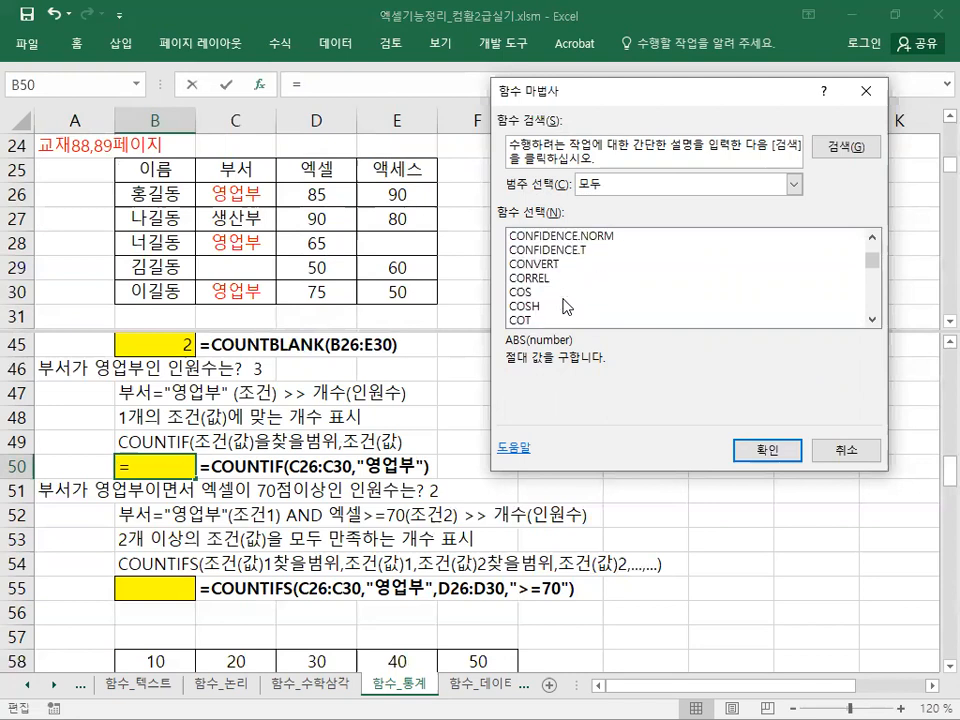
pyautogui.click(565, 308)
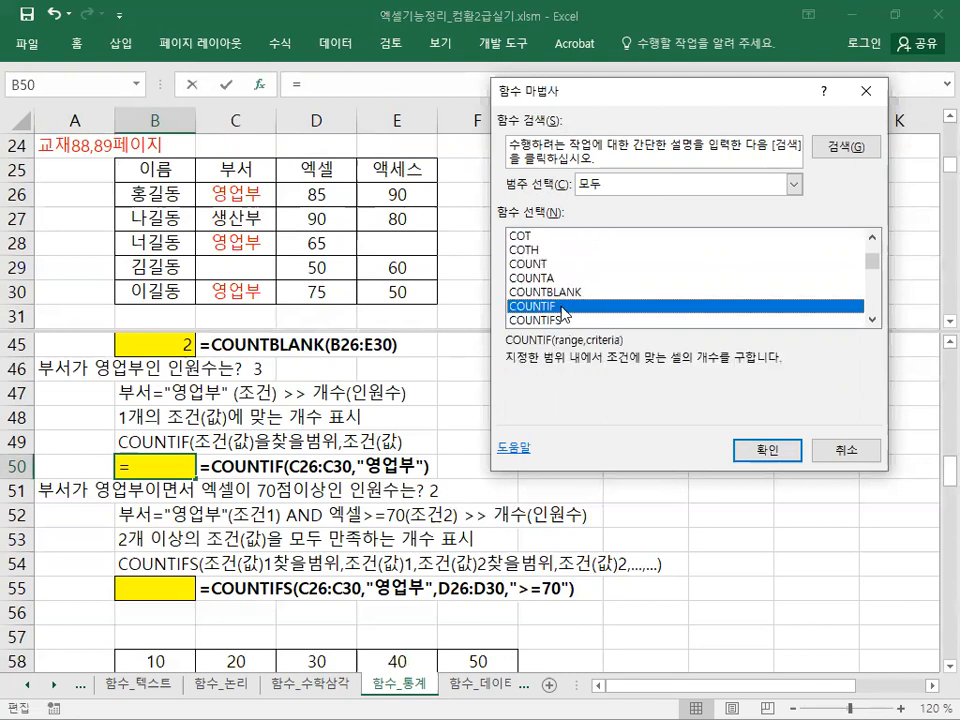
pyautogui.scroll(-1, 565, 312)
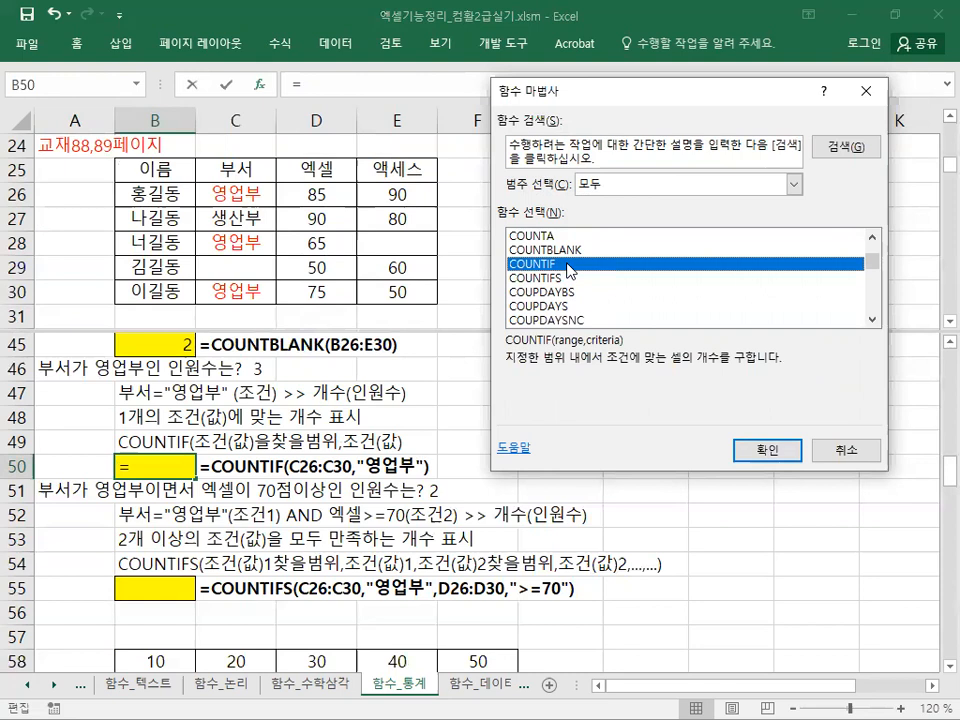
pyautogui.click(783, 454)
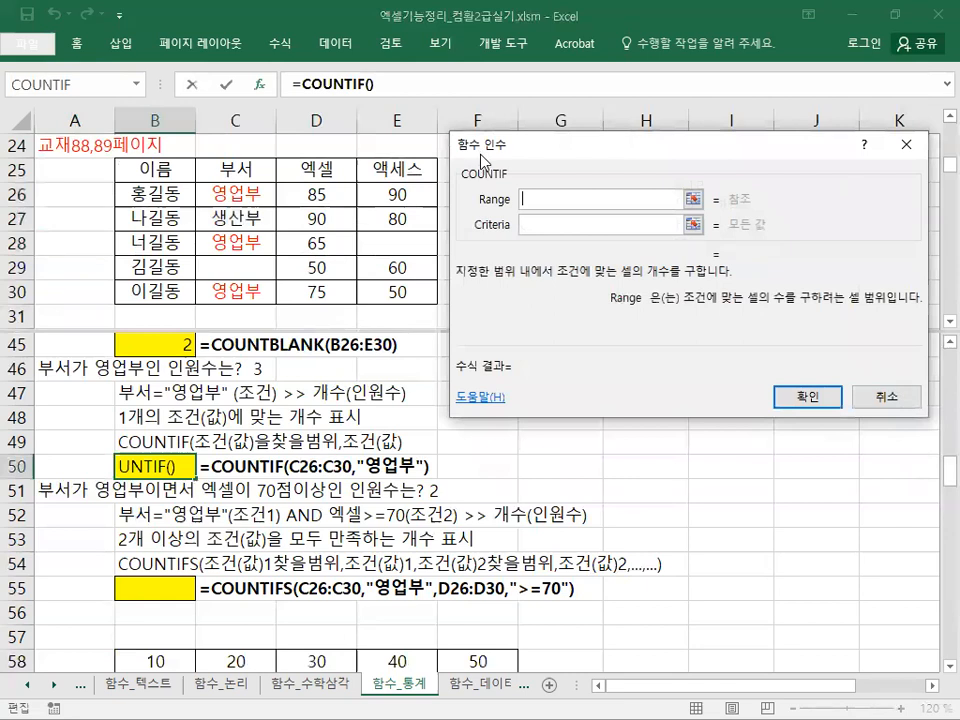
# Complete the COUNTIF in B50 with range C26:C30 and criteria "영업부".
pyautogui.moveTo(484, 155); pyautogui.dragTo(488, 167)
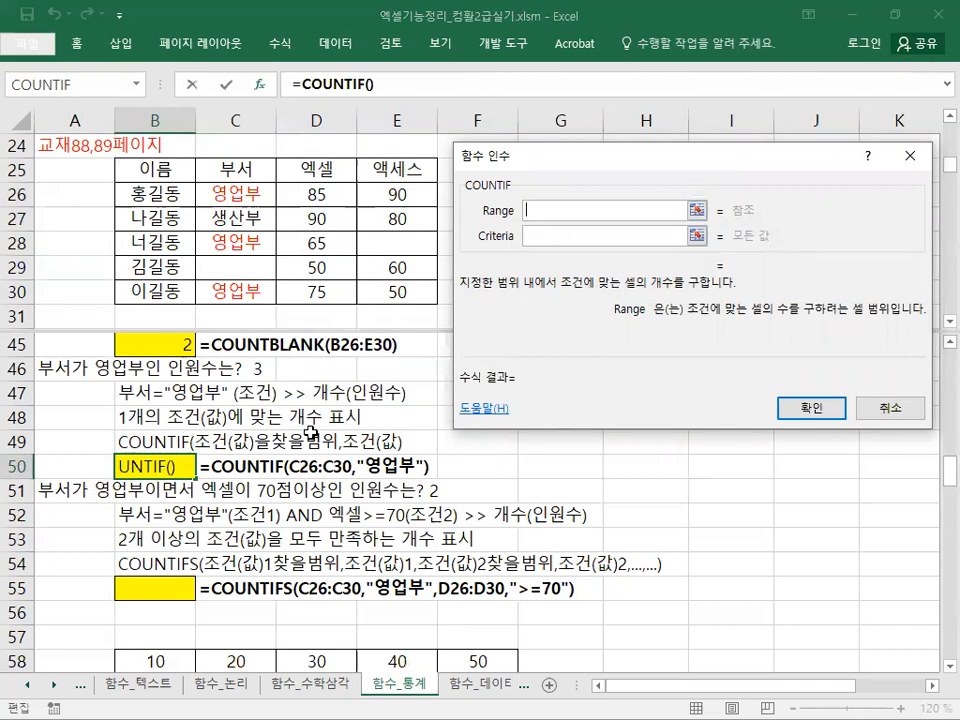
pyautogui.click(255, 204)
pyautogui.moveTo(255, 204); pyautogui.dragTo(240, 296)
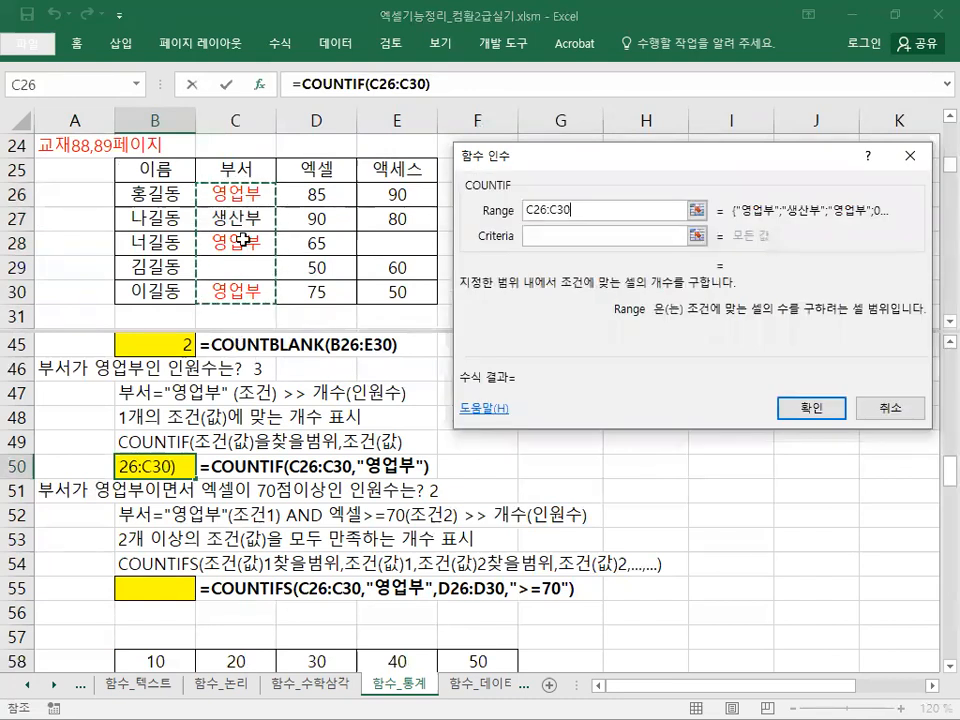
pyautogui.click(534, 235)
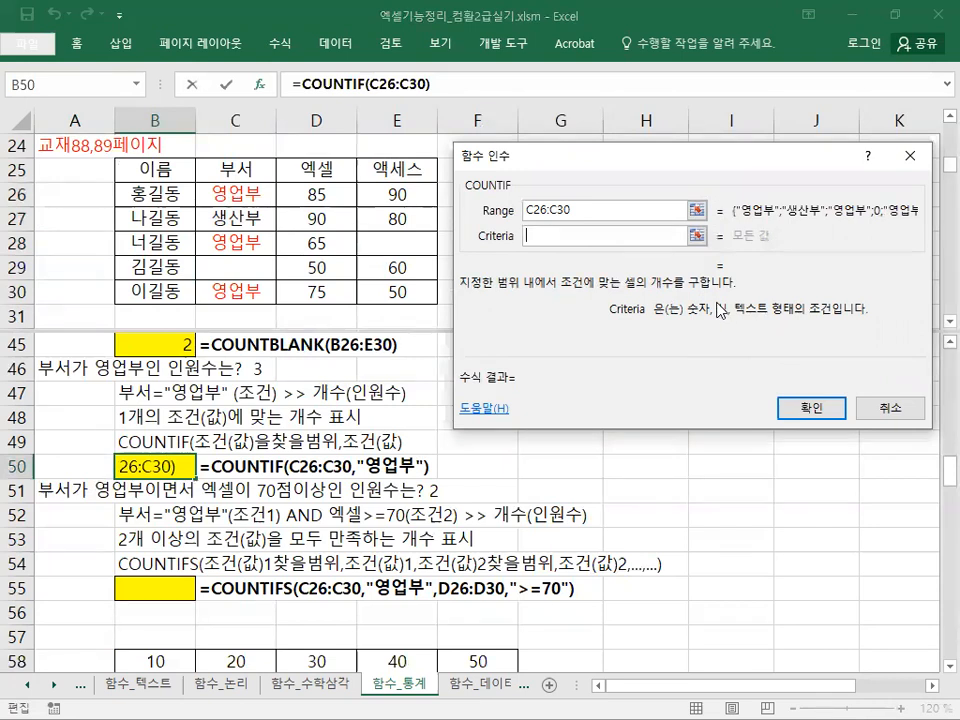
pyautogui.write('"')
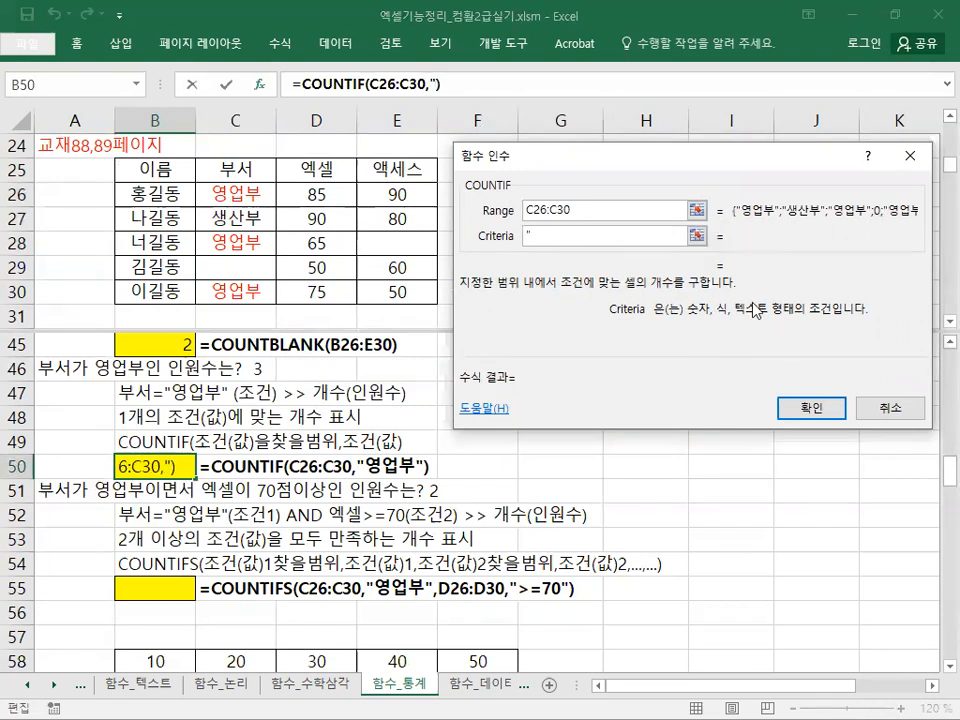
pyautogui.write('영업부"')
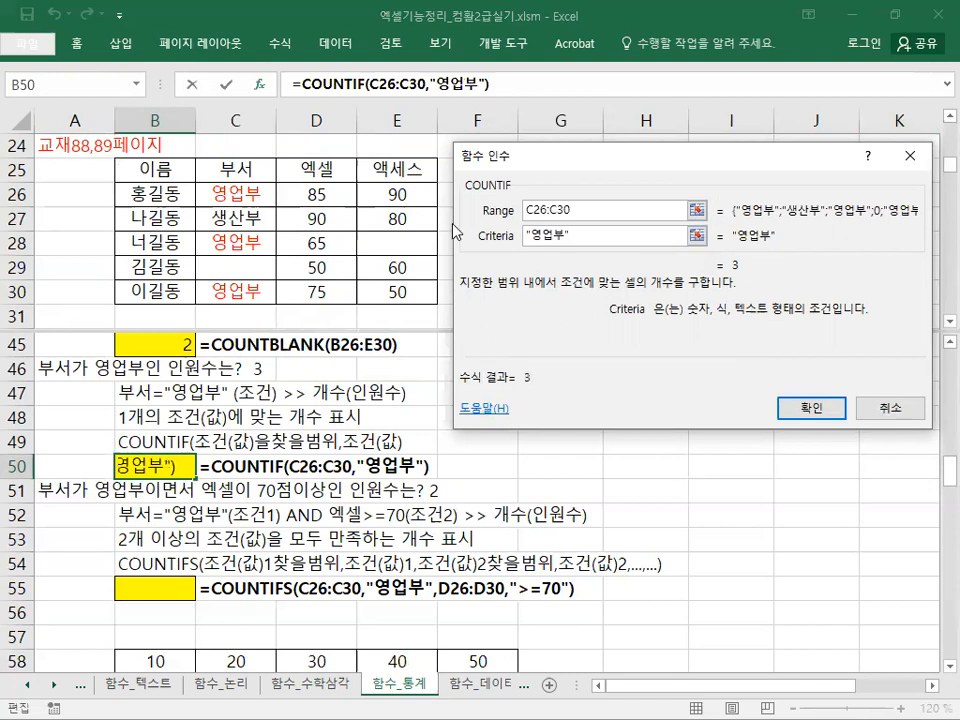
pyautogui.click(822, 410)
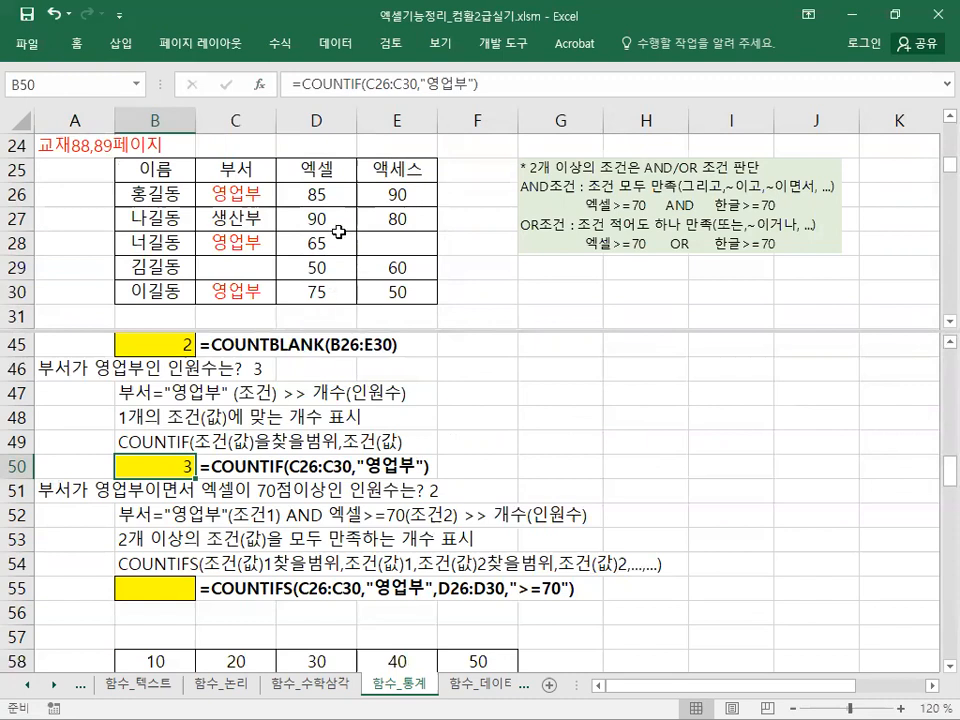
# Color the 엑셀 scores of 70 or more in D26, D27 and D30 with a red font.
pyautogui.moveTo(236, 193); pyautogui.dragTo(245, 290)
pyautogui.click(316, 192)
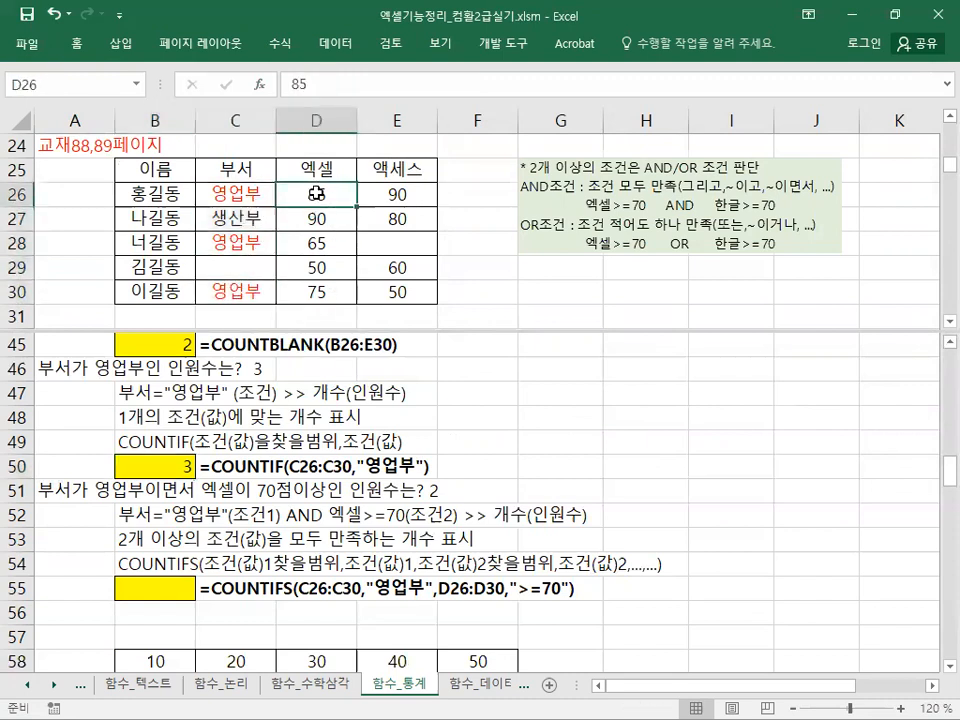
pyautogui.keyDown('ctrl'); pyautogui.click(316, 218); pyautogui.keyUp('ctrl')
pyautogui.keyDown('ctrl'); pyautogui.click(317, 291); pyautogui.keyUp('ctrl')
pyautogui.rightClick(328, 297)
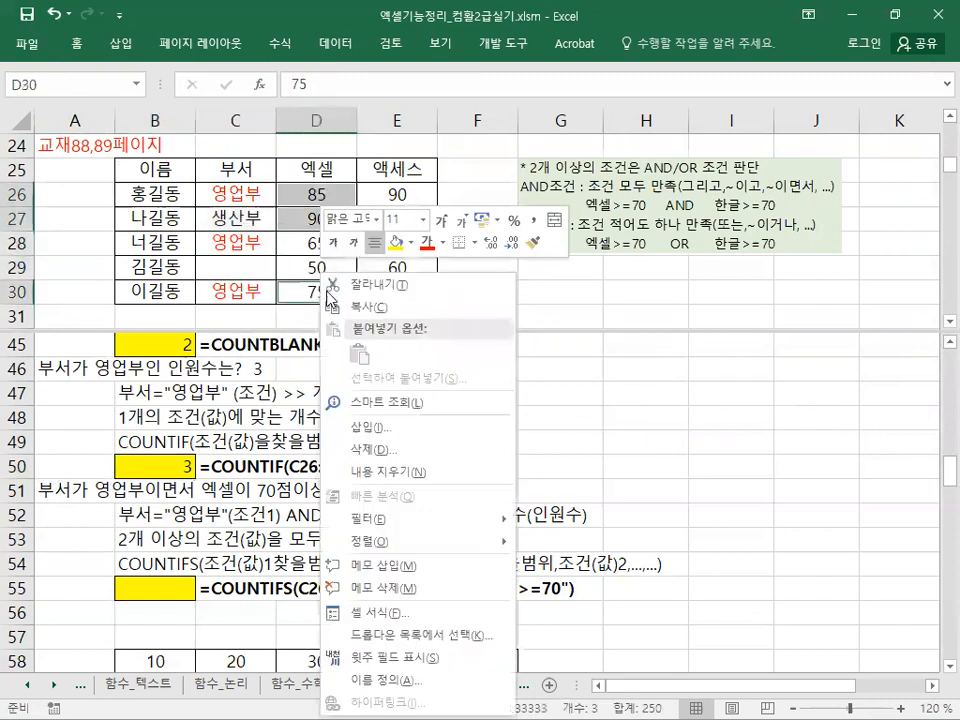
pyautogui.click(428, 242)
# Move the green AND/OR condition note closer to the data table and enlarge it to span about columns F to K.
pyautogui.moveTo(590, 205); pyautogui.dragTo(547, 193)
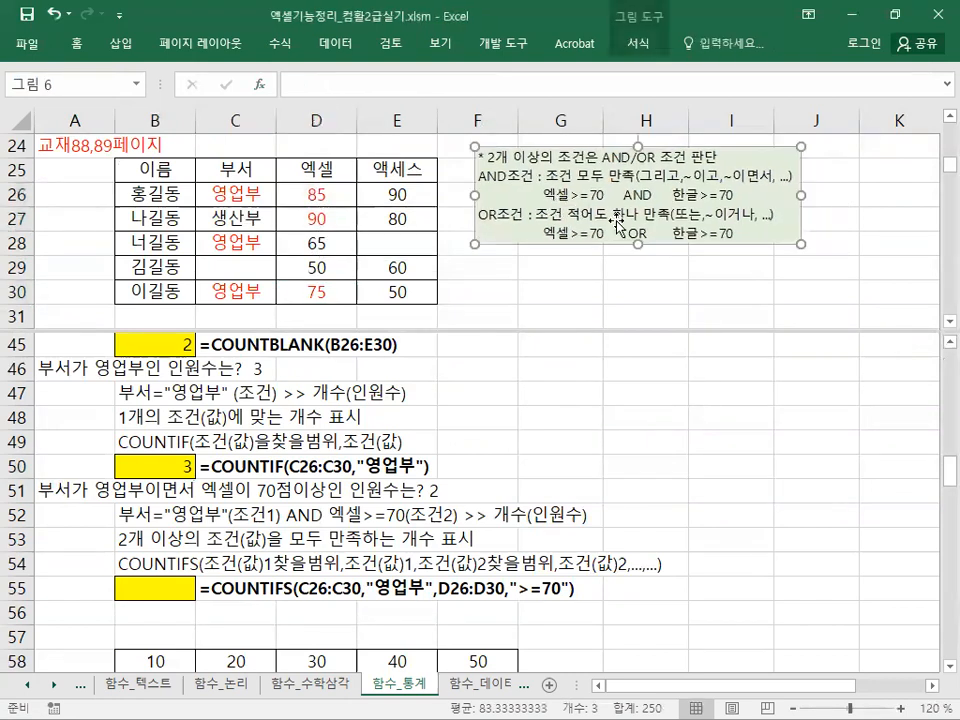
pyautogui.moveTo(801, 244); pyautogui.dragTo(928, 281)
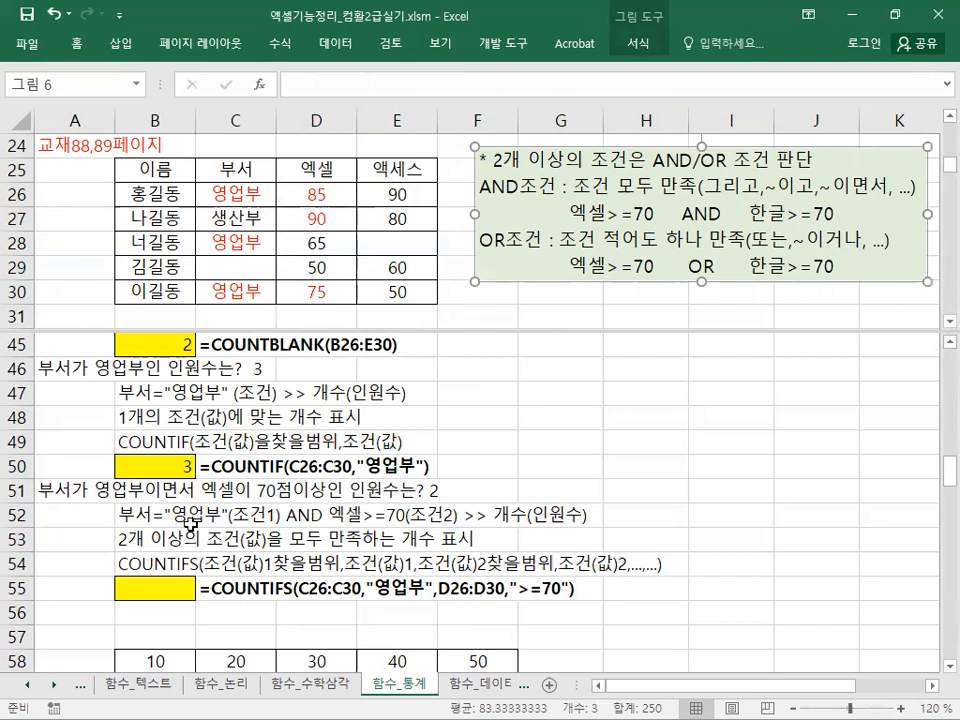
pyautogui.click(52, 540)
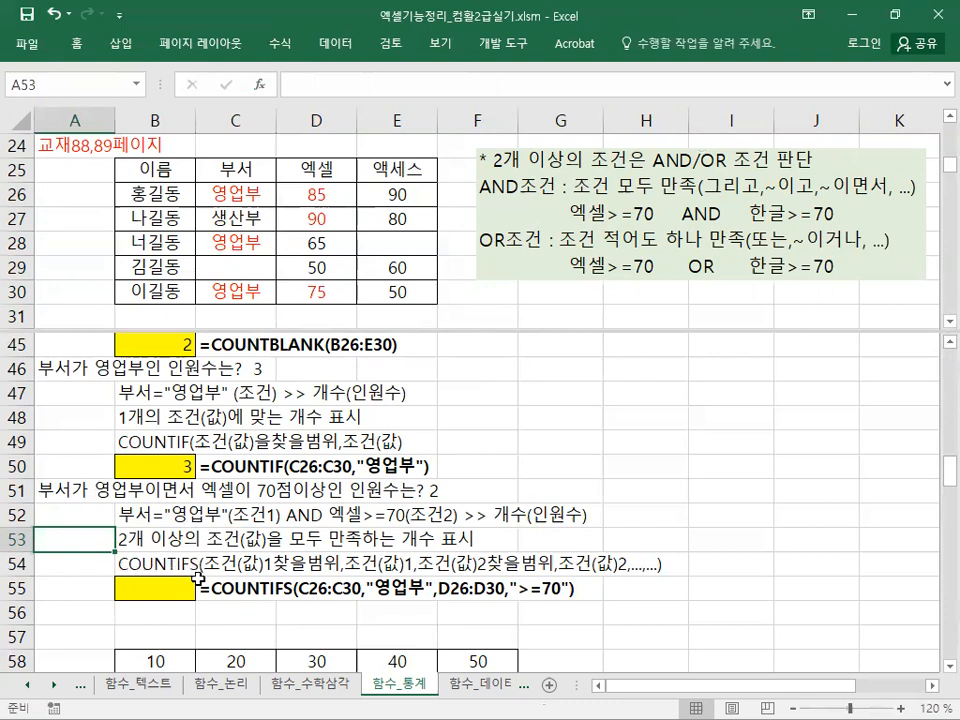
# Insert the COUNTIFS function into B55, choosing it from the function wizard's full function list.
pyautogui.scroll(-1, 820, 590)
pyautogui.click(948, 668)
pyautogui.click(948, 668)
pyautogui.click(948, 668)
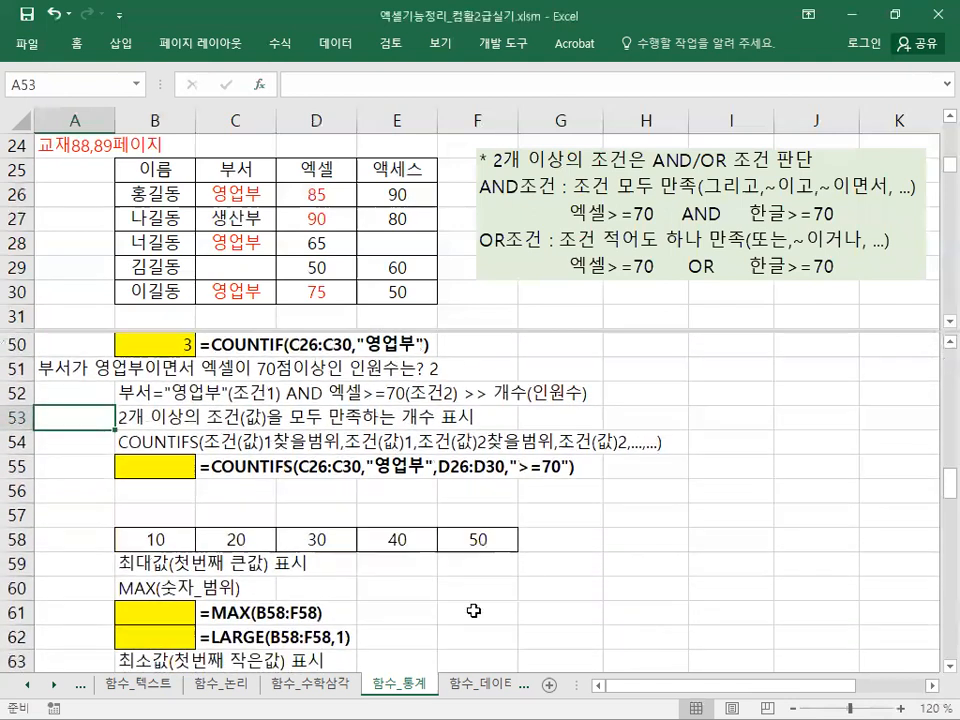
pyautogui.click(156, 464)
pyautogui.click(278, 44)
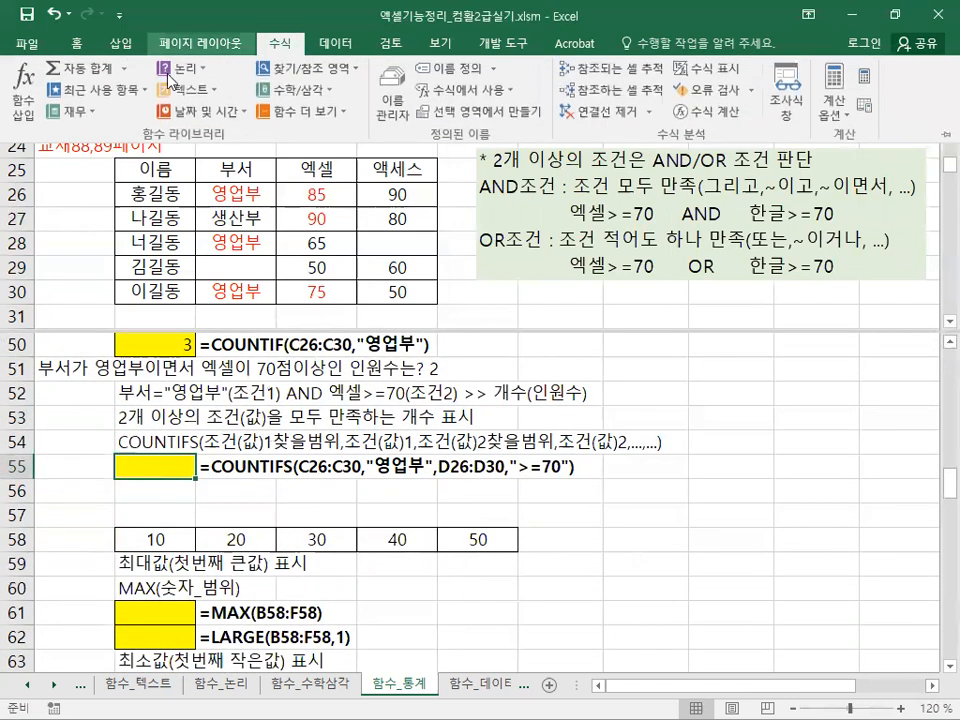
pyautogui.click(32, 112)
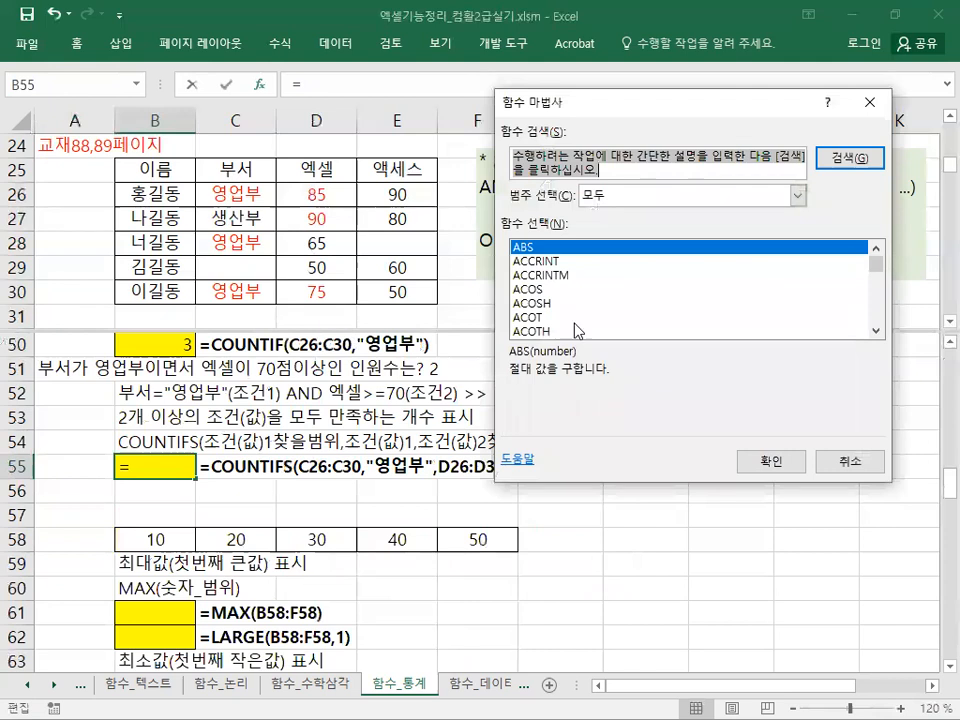
pyautogui.scroll(-10, 583, 317)
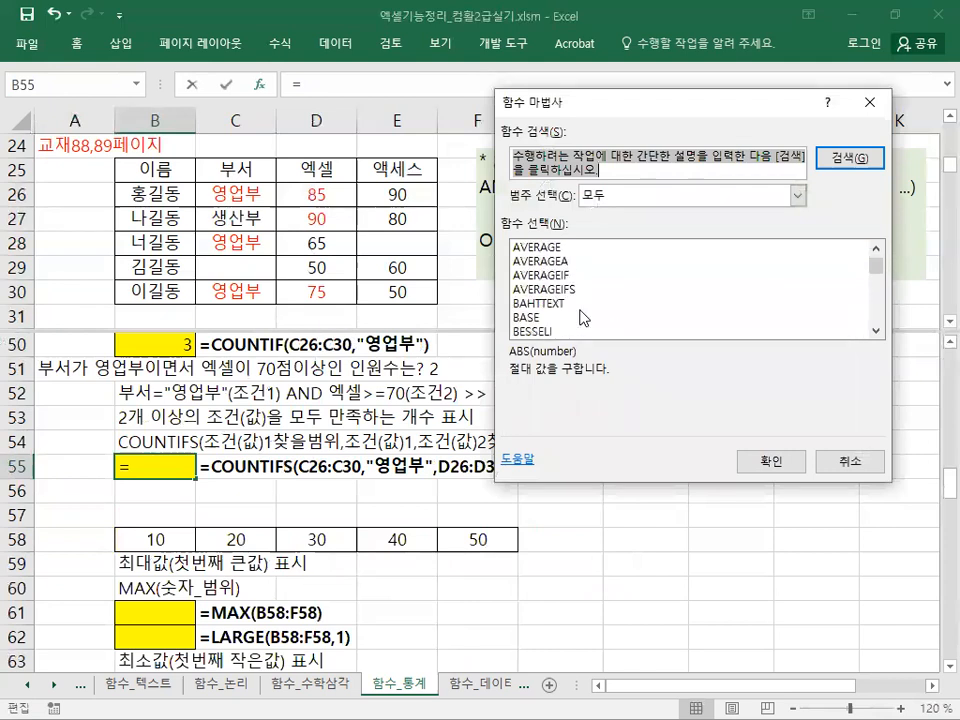
pyautogui.scroll(-8, 583, 317)
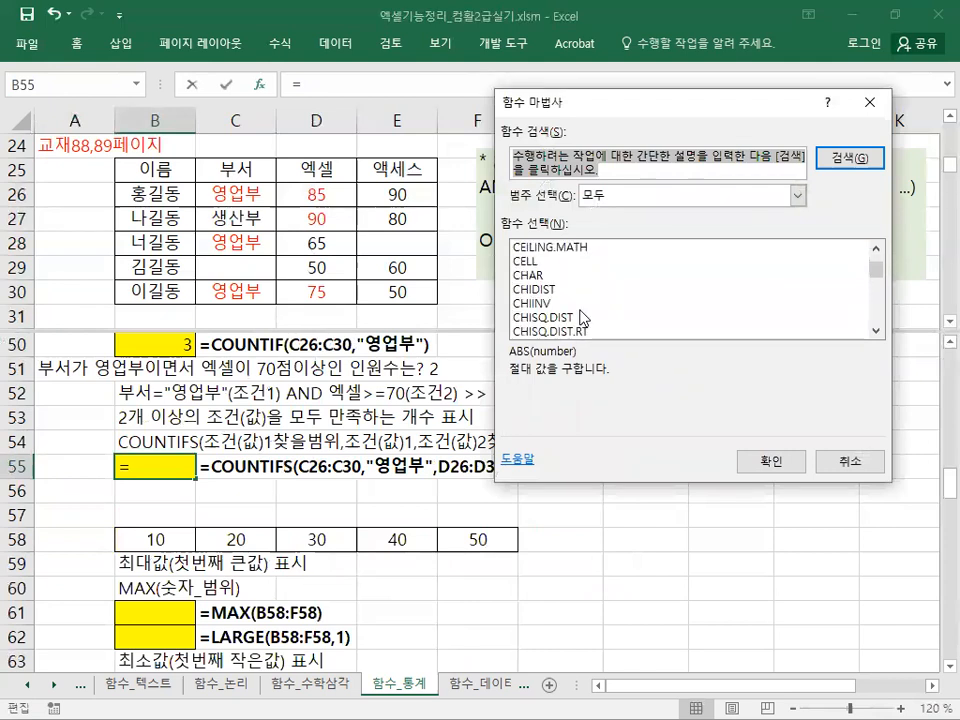
pyautogui.scroll(-8, 583, 317)
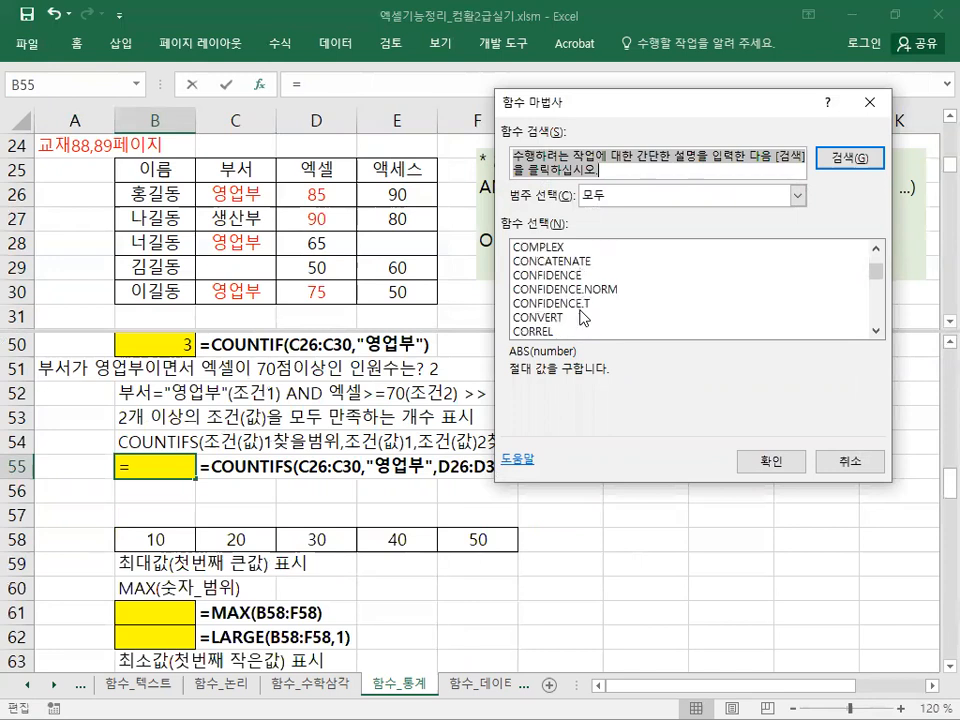
pyautogui.scroll(-3, 583, 317)
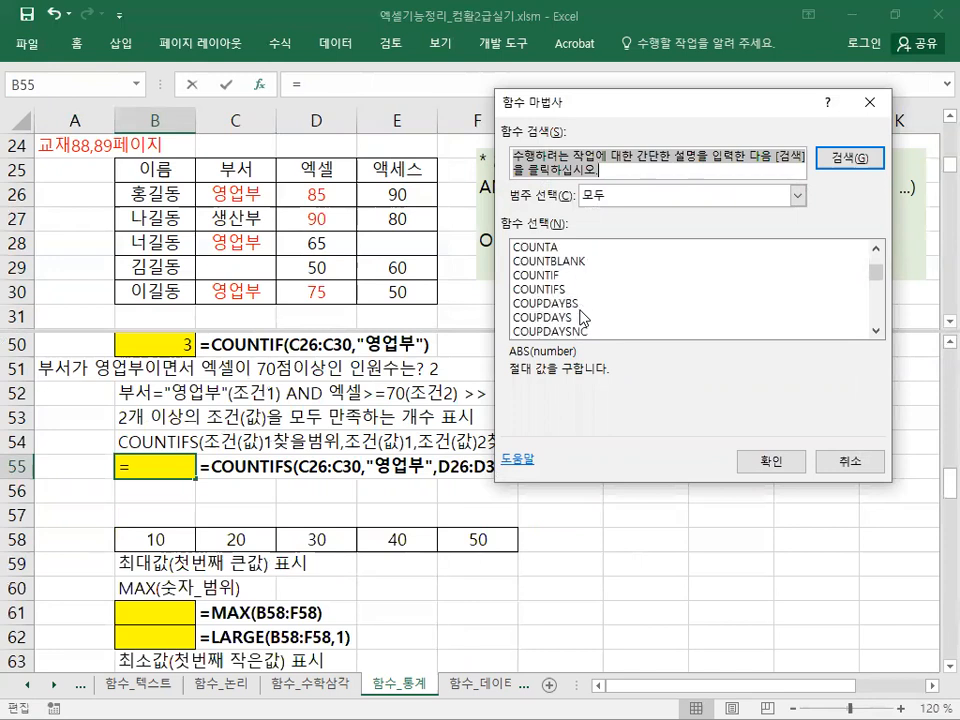
pyautogui.click(562, 290)
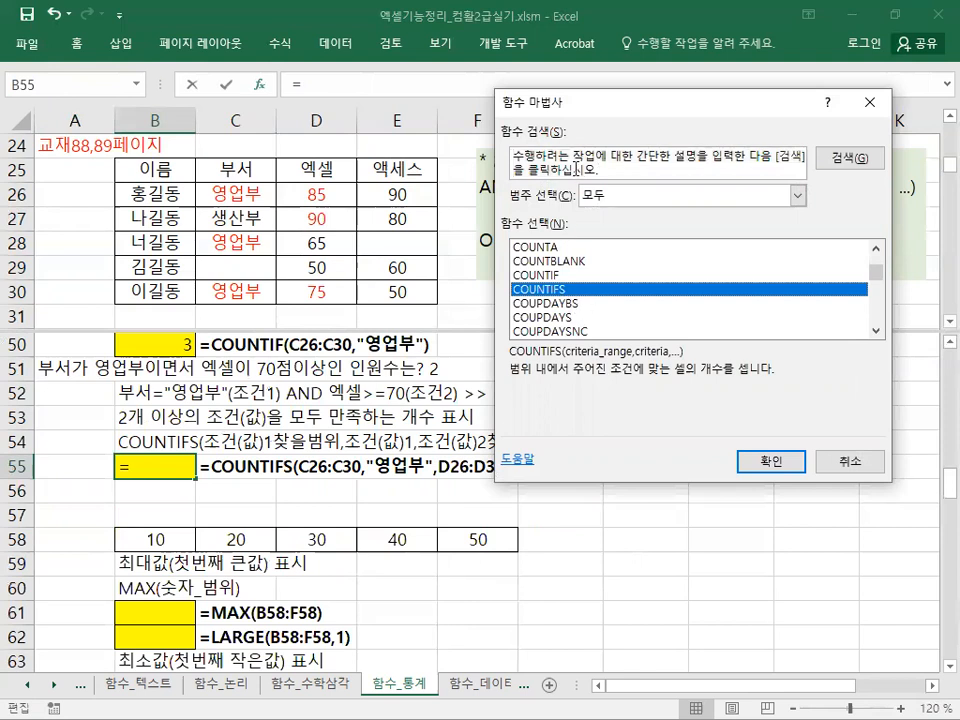
pyautogui.moveTo(583, 105); pyautogui.dragTo(620, 42)
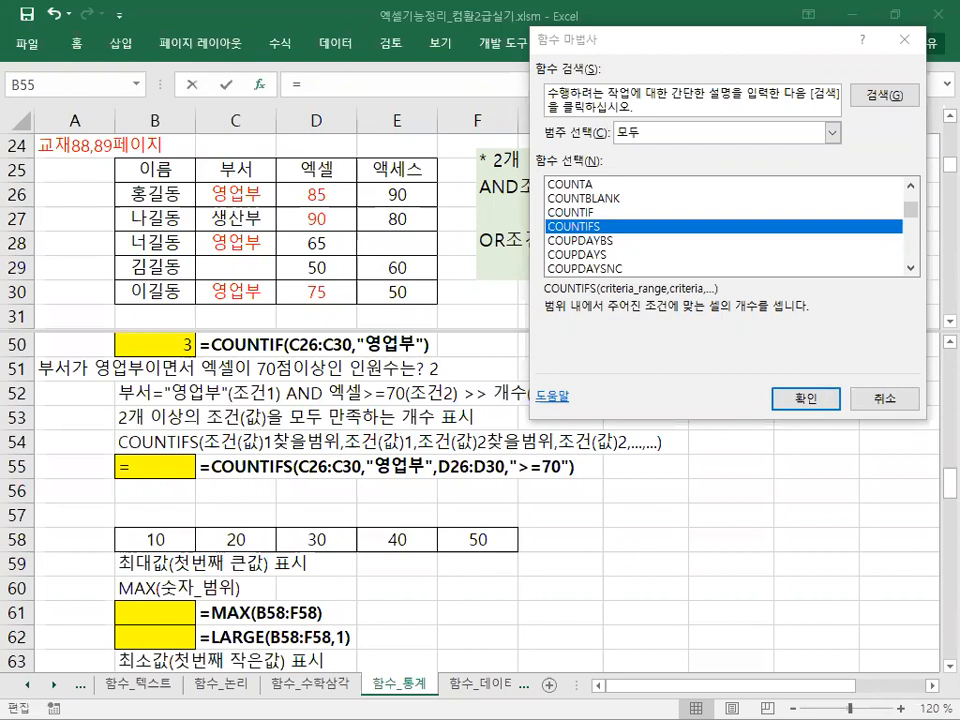
pyautogui.click(799, 405)
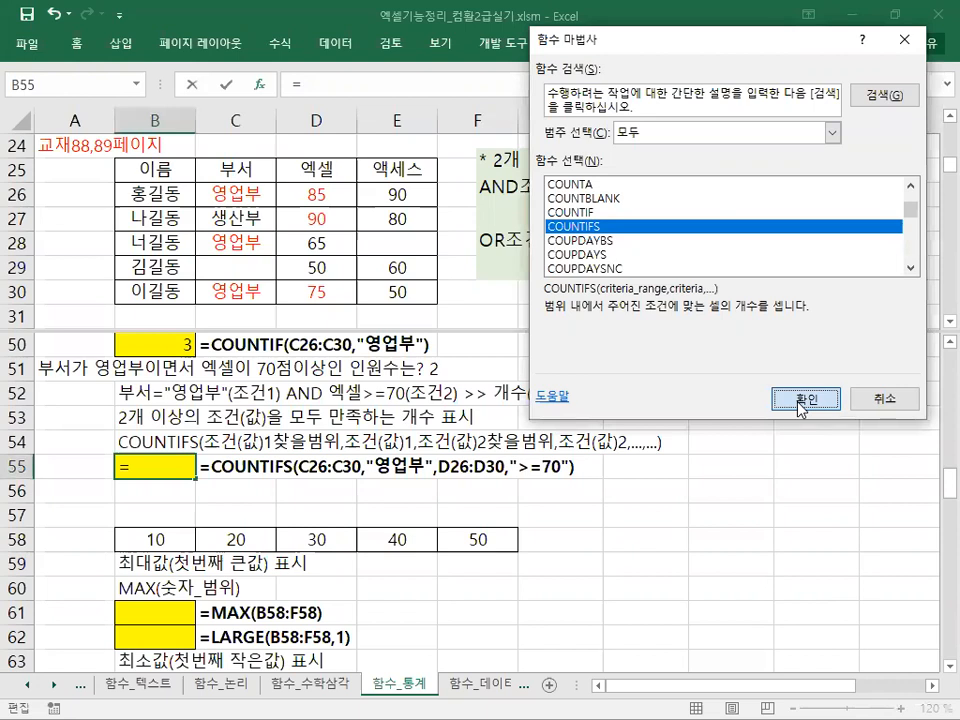
pyautogui.click(801, 404)
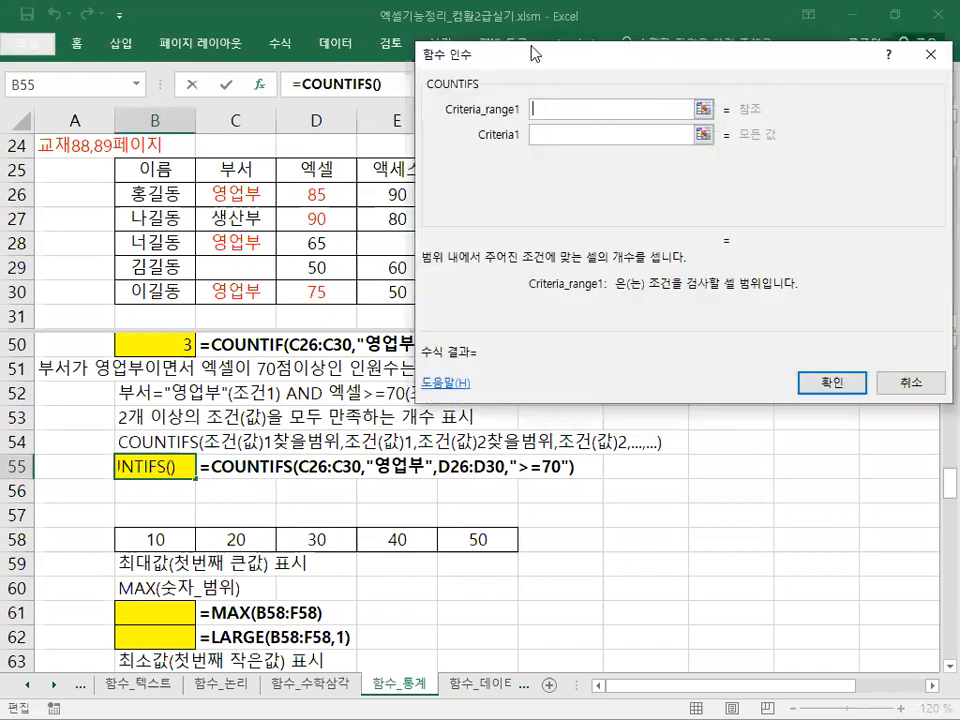
# Set the first COUNTIFS condition in B55 to range C26:C30 with criteria "영업부".
pyautogui.moveTo(531, 54); pyautogui.dragTo(529, 24)
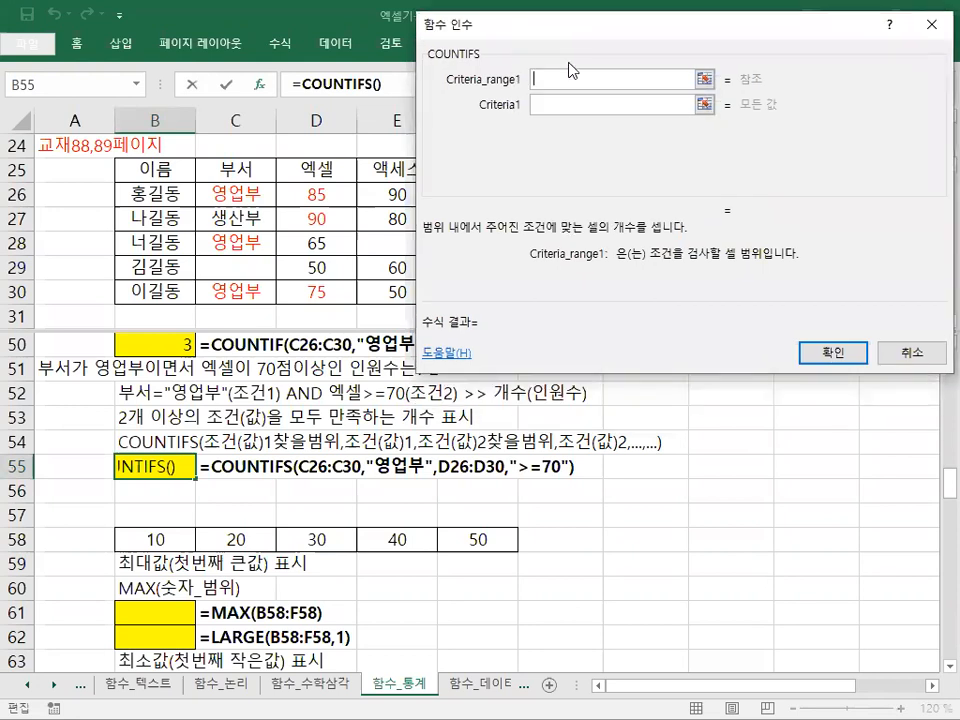
pyautogui.moveTo(518, 37); pyautogui.dragTo(573, 73)
pyautogui.moveTo(222, 200); pyautogui.dragTo(223, 285)
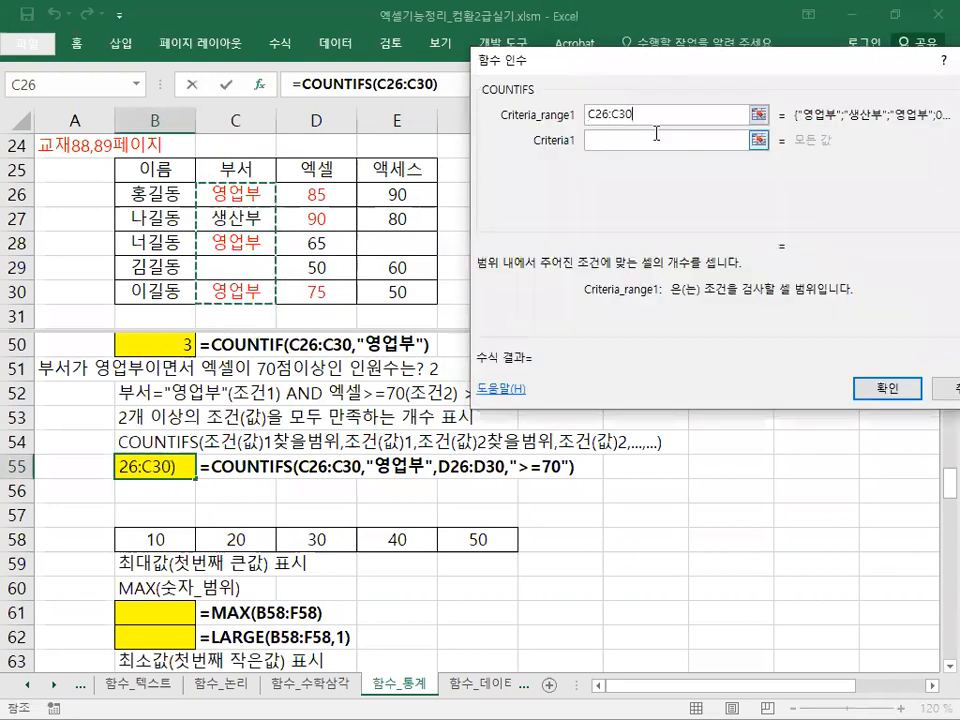
pyautogui.click(606, 140)
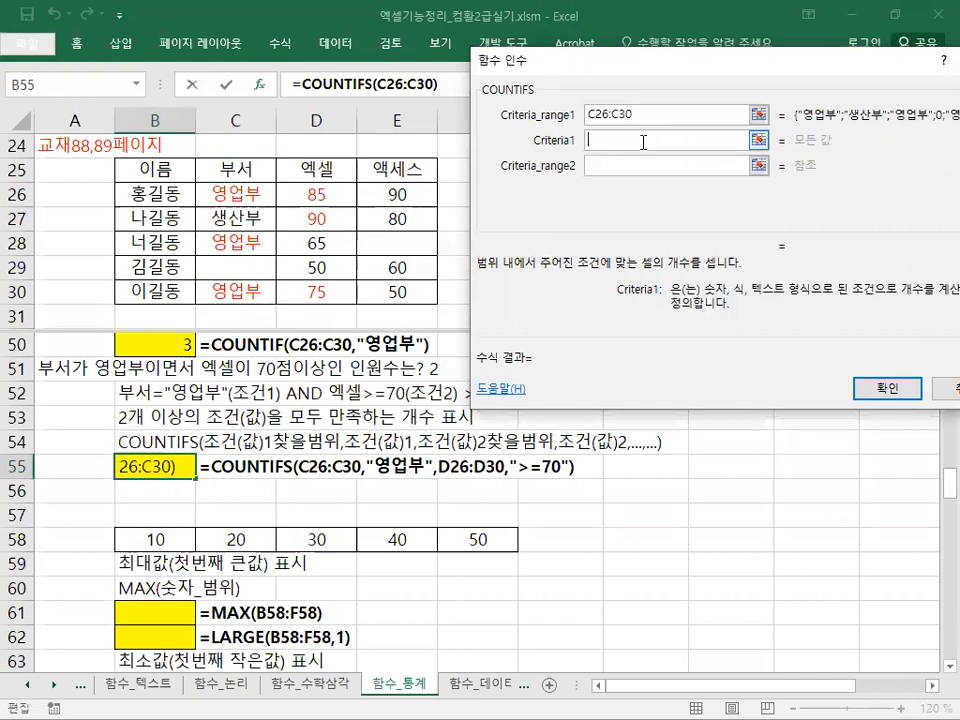
pyautogui.write('"')
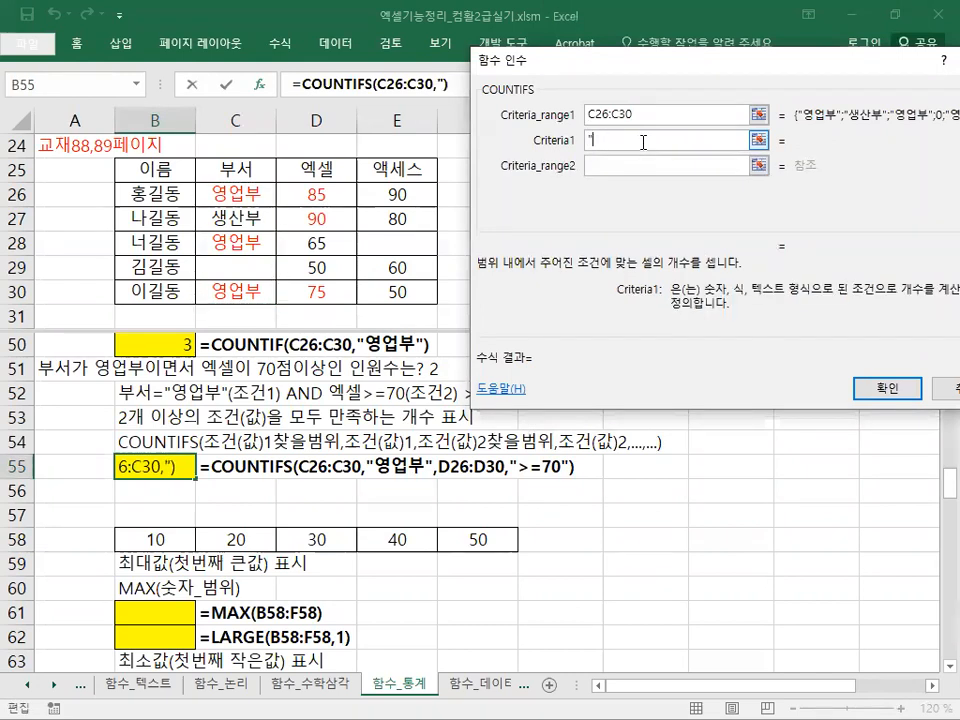
pyautogui.write('영업부"')
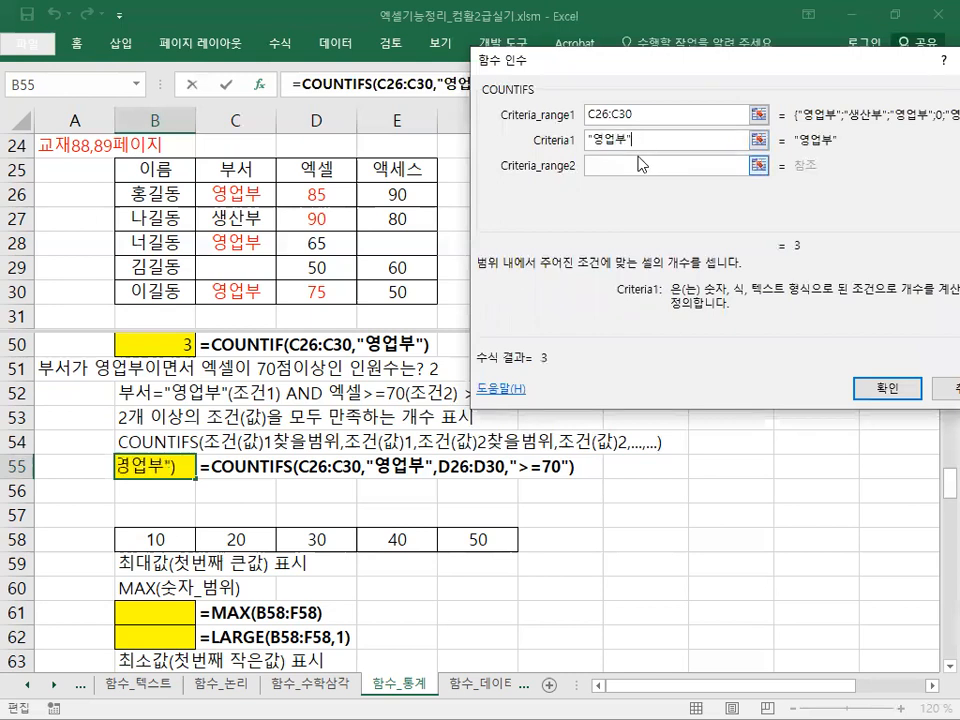
# Add the second COUNTIFS condition with range D26:D30 and criteria ">=70", completing the formula in B55.
pyautogui.click(638, 165)
pyautogui.click(330, 192)
pyautogui.moveTo(330, 212); pyautogui.dragTo(310, 292)
pyautogui.click(628, 189)
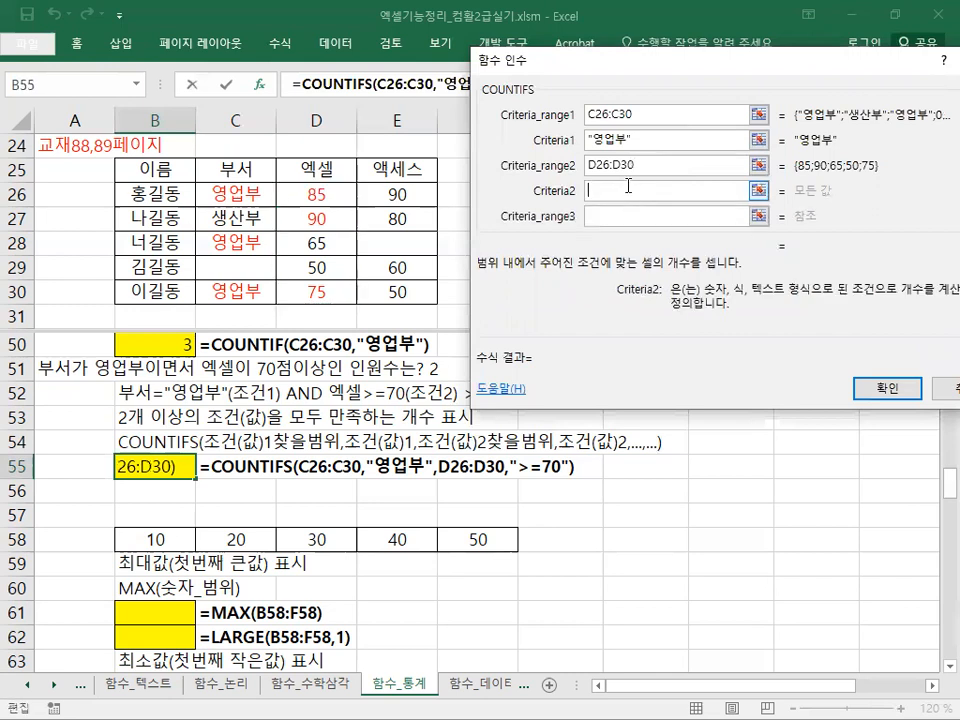
pyautogui.write('>=70')
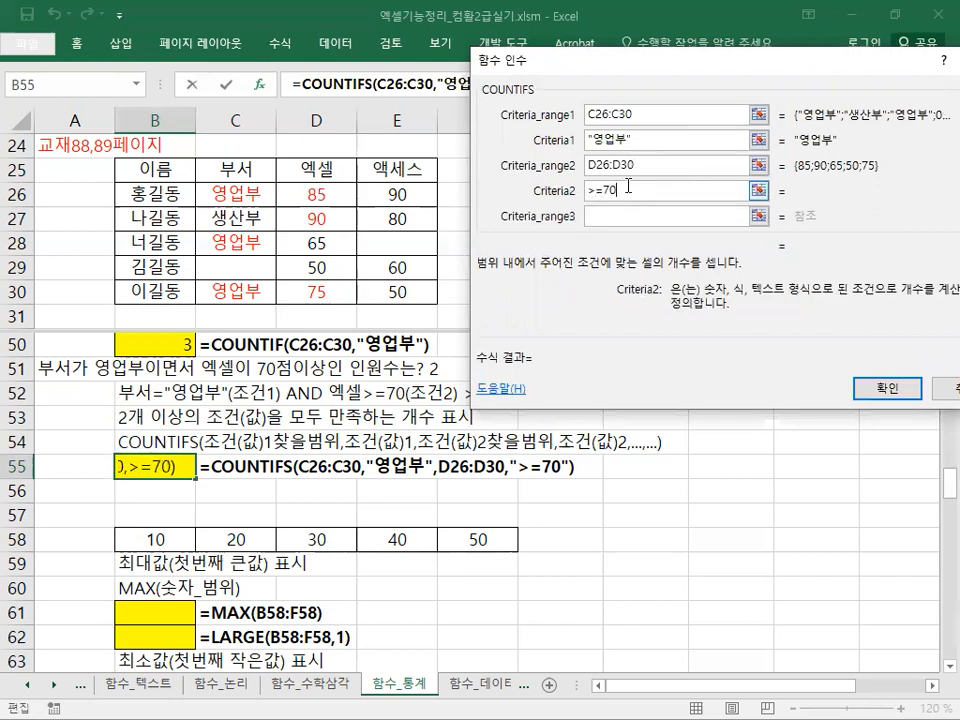
pyautogui.click(590, 189)
pyautogui.write('"')
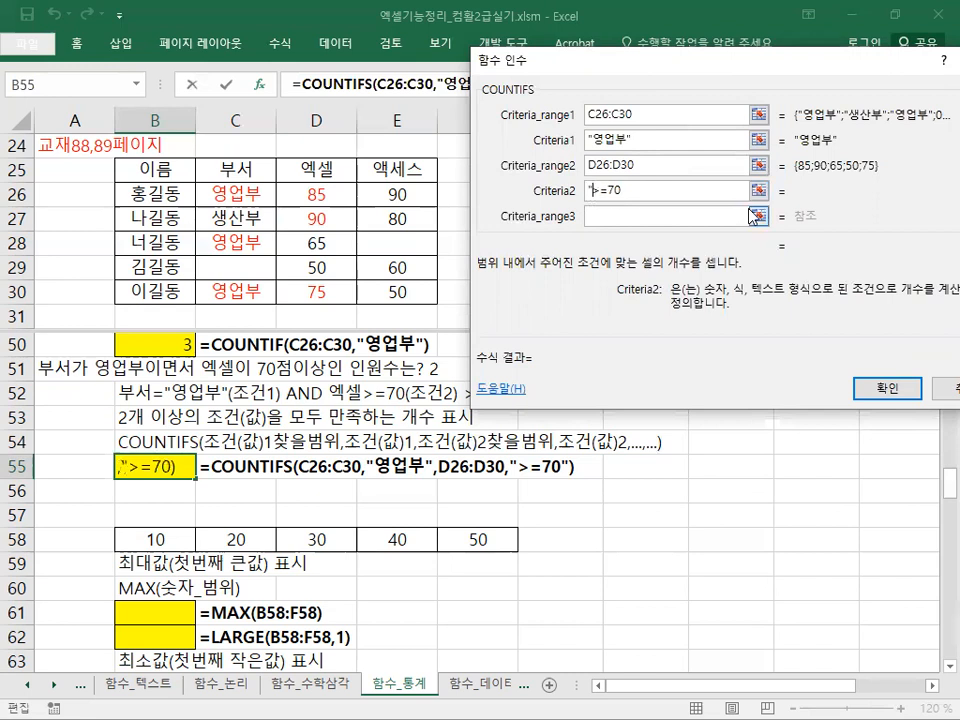
pyautogui.click(645, 191)
pyautogui.write('"')
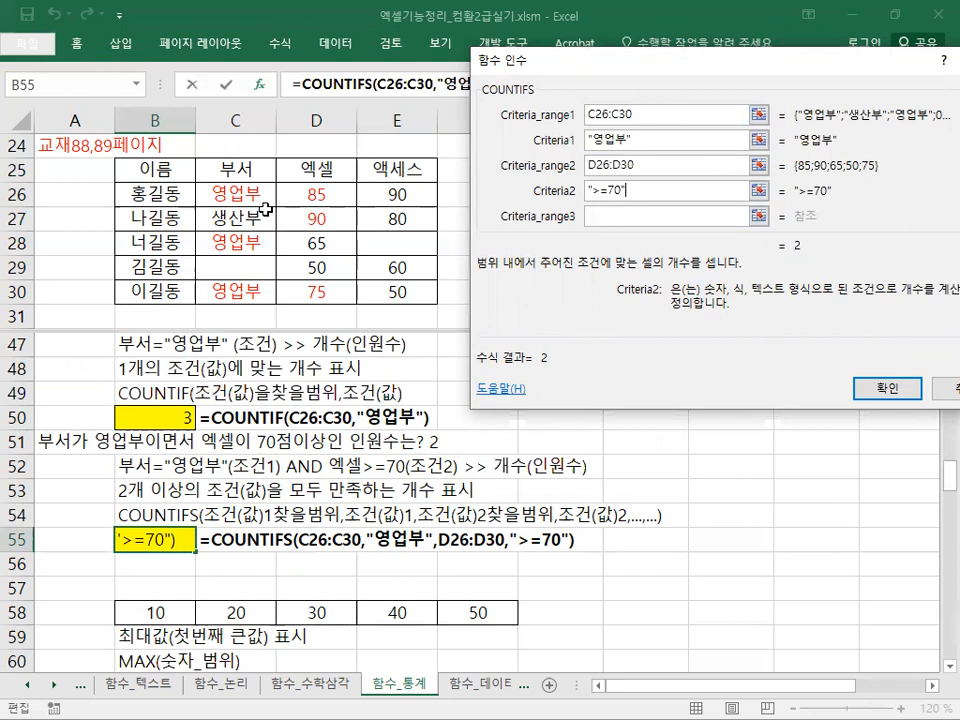
pyautogui.click(886, 388)
# Remove the horizontal split between the data table and the lower rows of the worksheet.
pyautogui.click(305, 415)
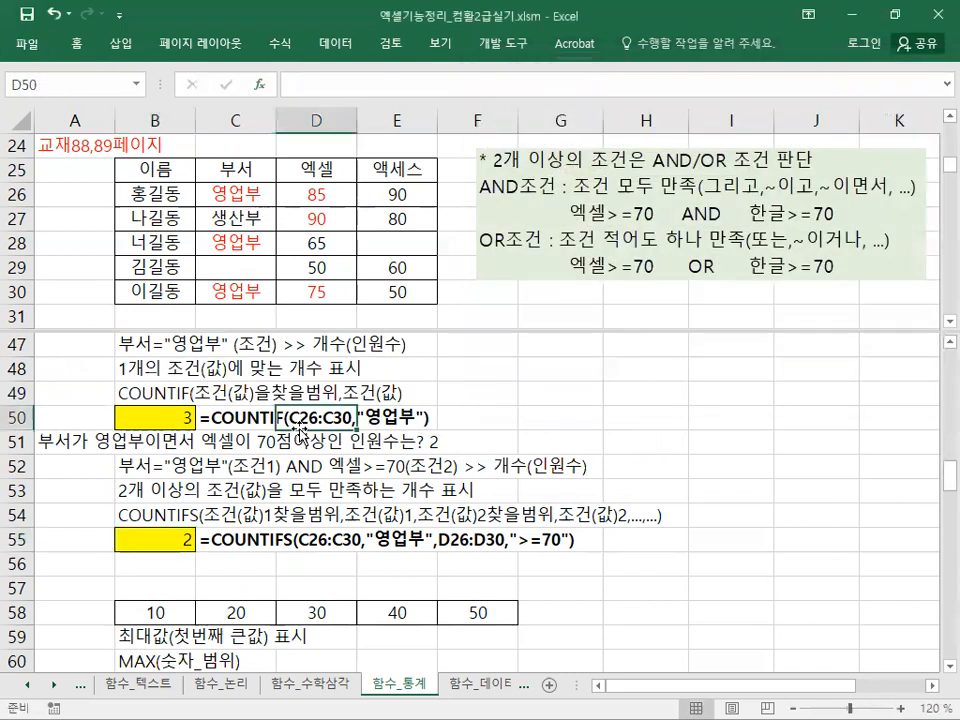
pyautogui.scroll(-1, 298, 432)
pyautogui.scroll(-2, 298, 432)
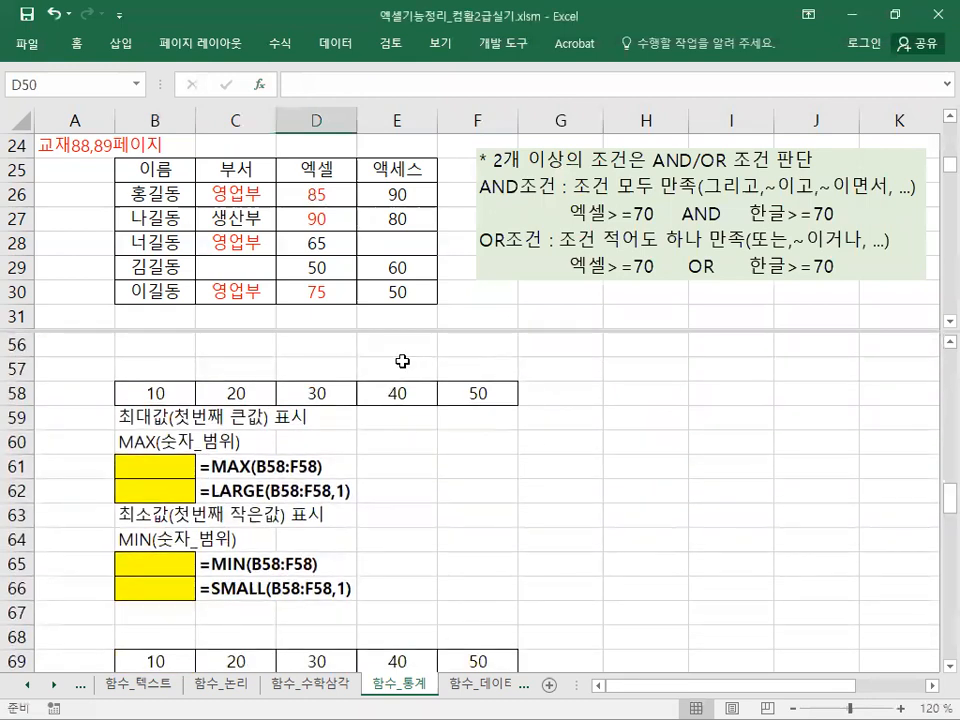
pyautogui.scroll(1, 401, 361)
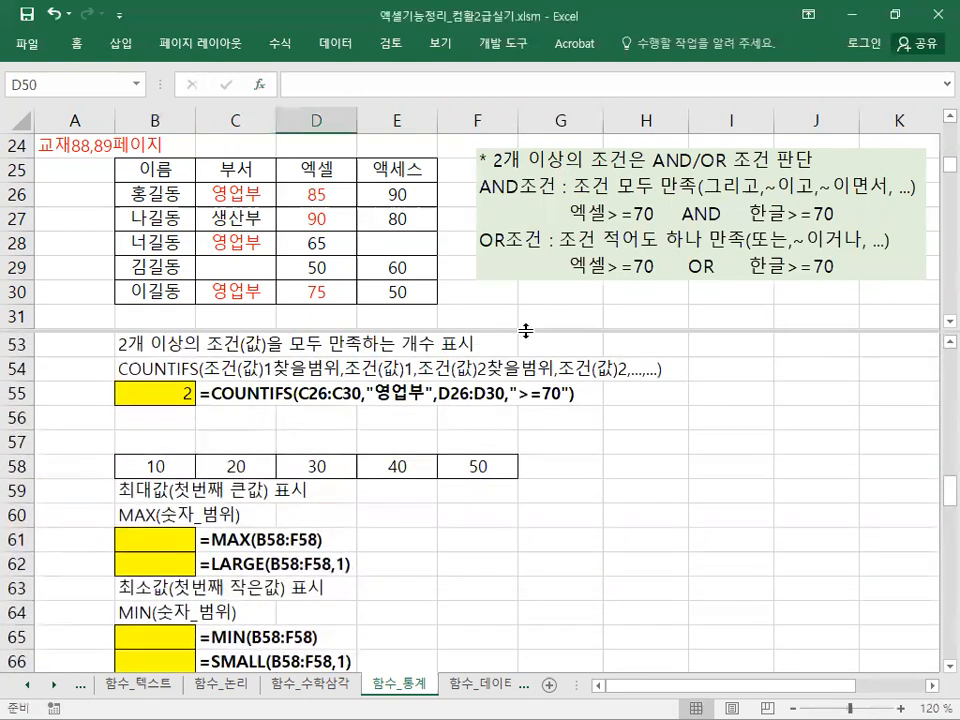
pyautogui.doubleClick(526, 330)
# Color the largest number in F58 red and the smallest number in B58 light blue.
pyautogui.scroll(-3, 550, 395)
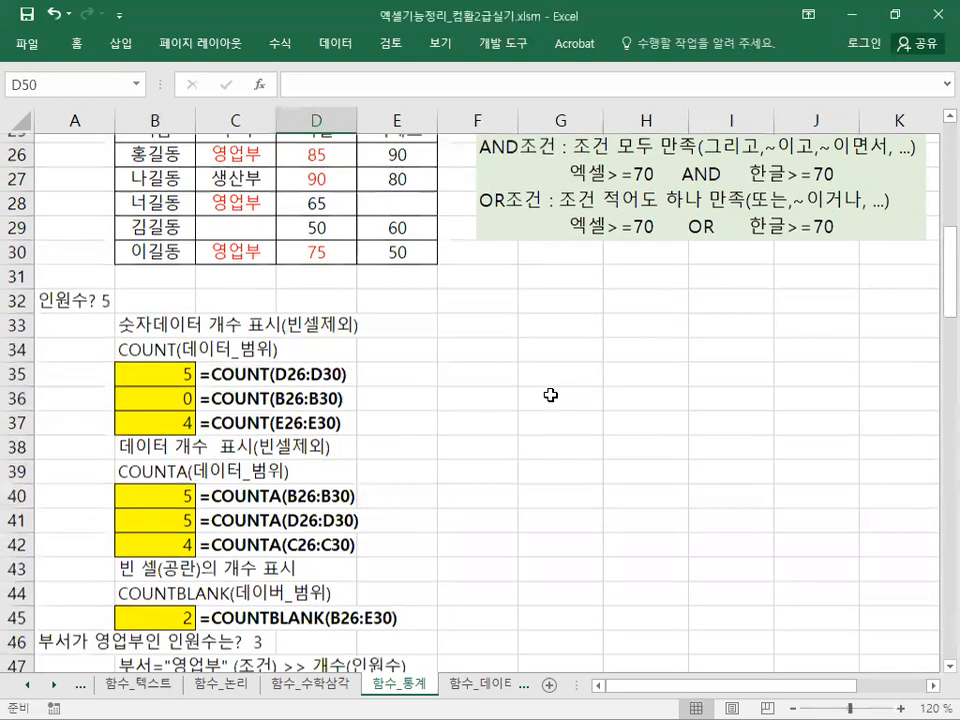
pyautogui.scroll(-7, 550, 395)
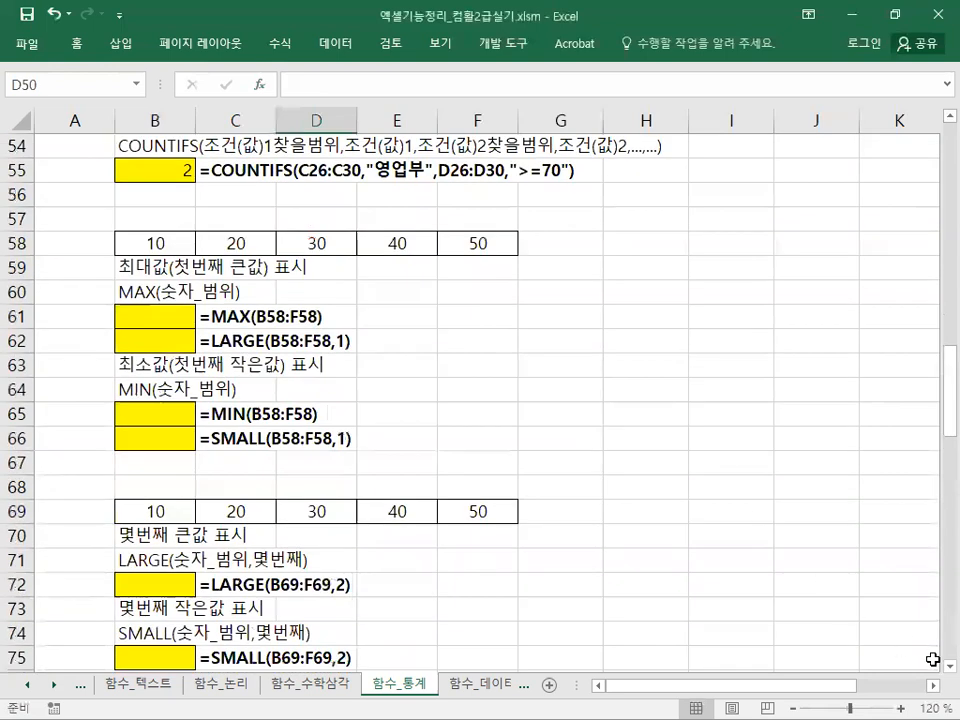
pyautogui.scroll(-1, 934, 670)
pyautogui.scroll(-1, 934, 670)
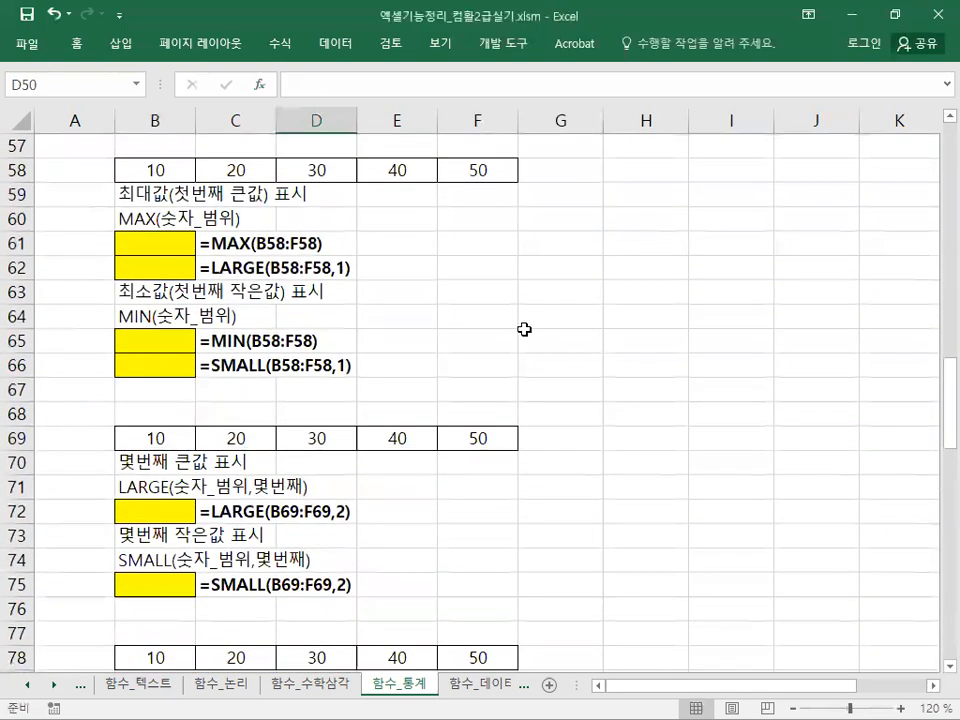
pyautogui.click(136, 248)
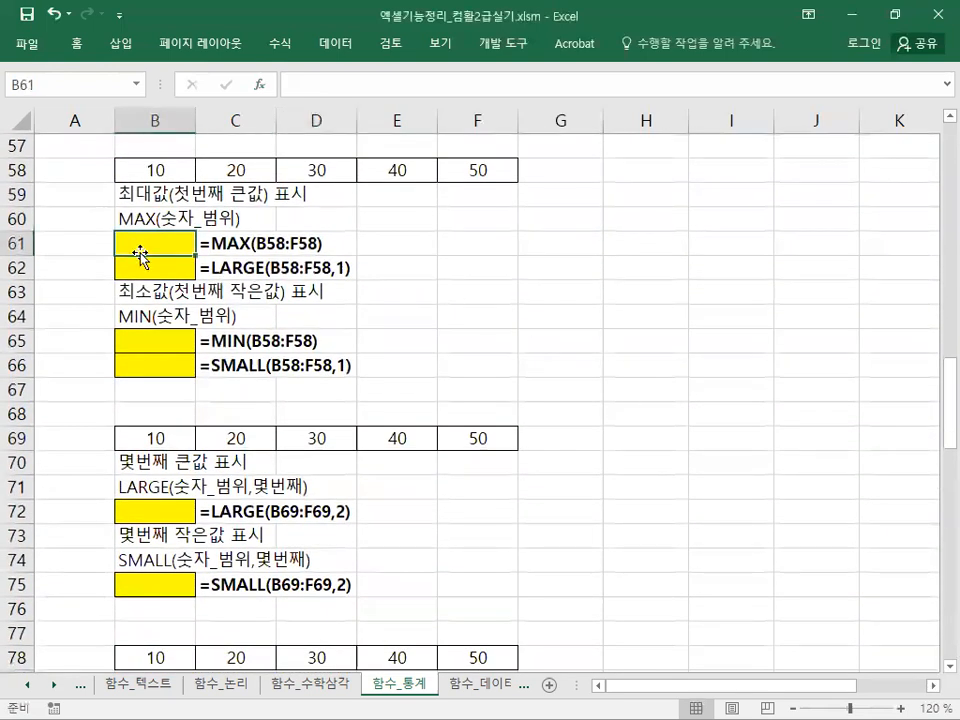
pyautogui.moveTo(156, 172); pyautogui.dragTo(480, 177)
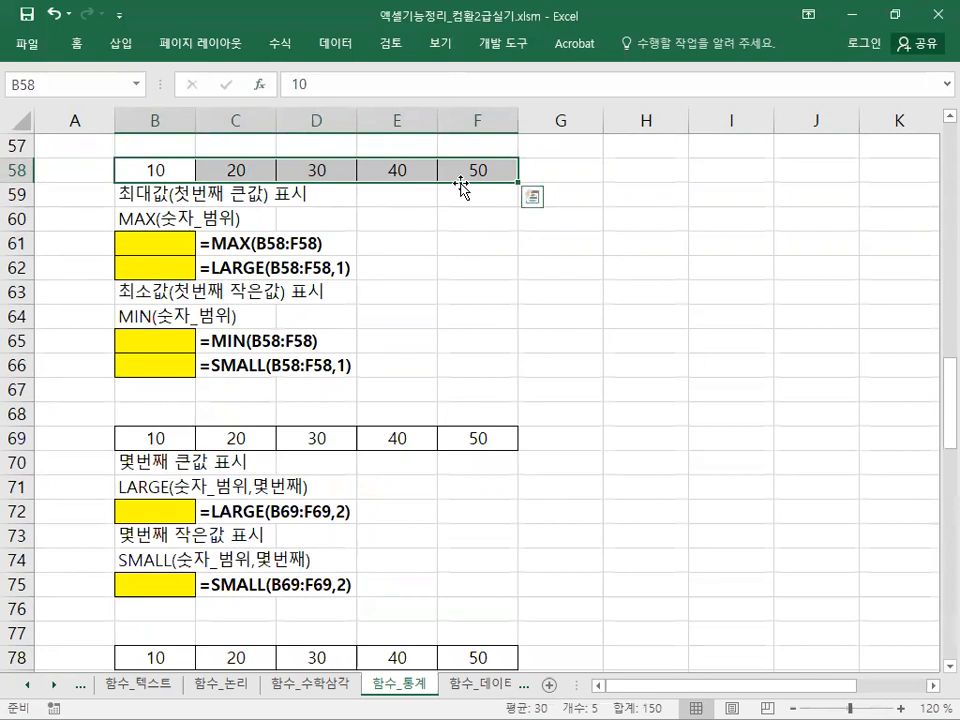
pyautogui.click(53, 203)
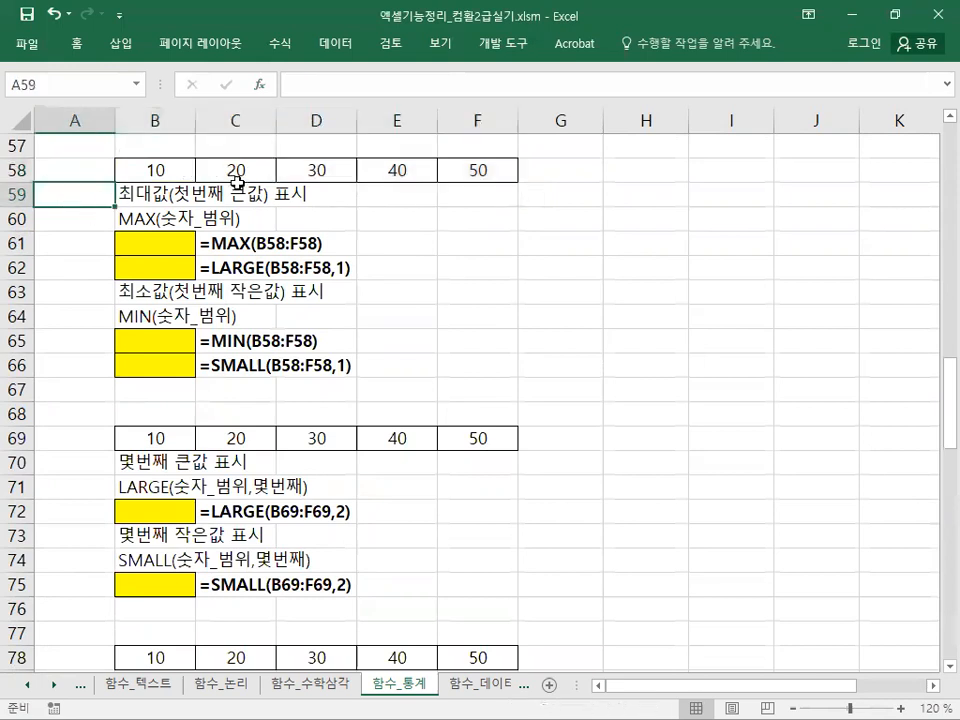
pyautogui.click(490, 171)
pyautogui.rightClick(493, 172)
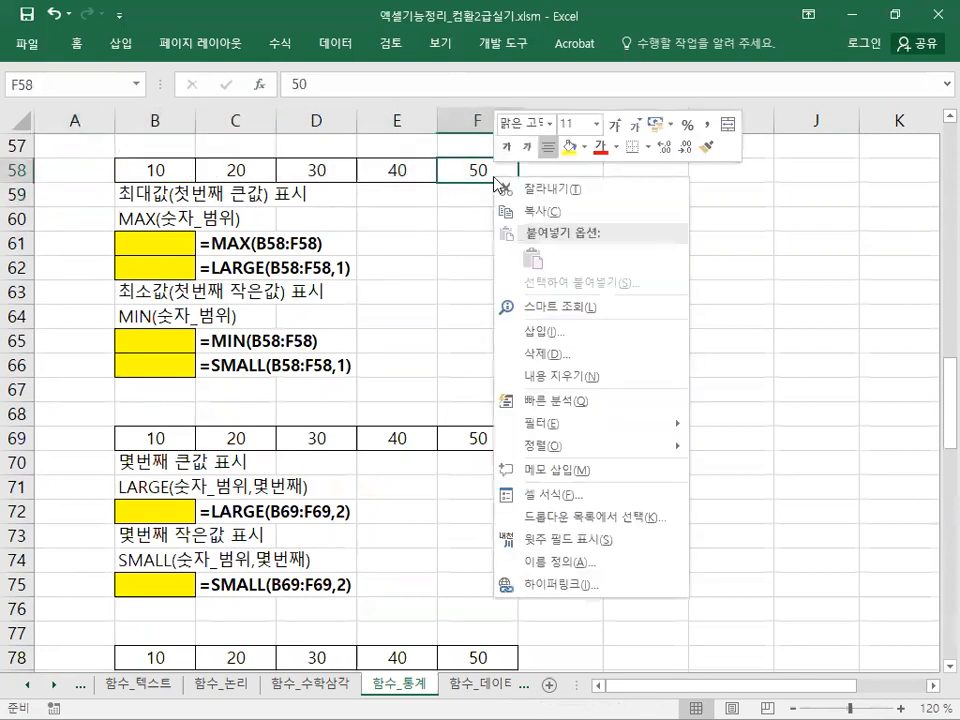
pyautogui.click(600, 147)
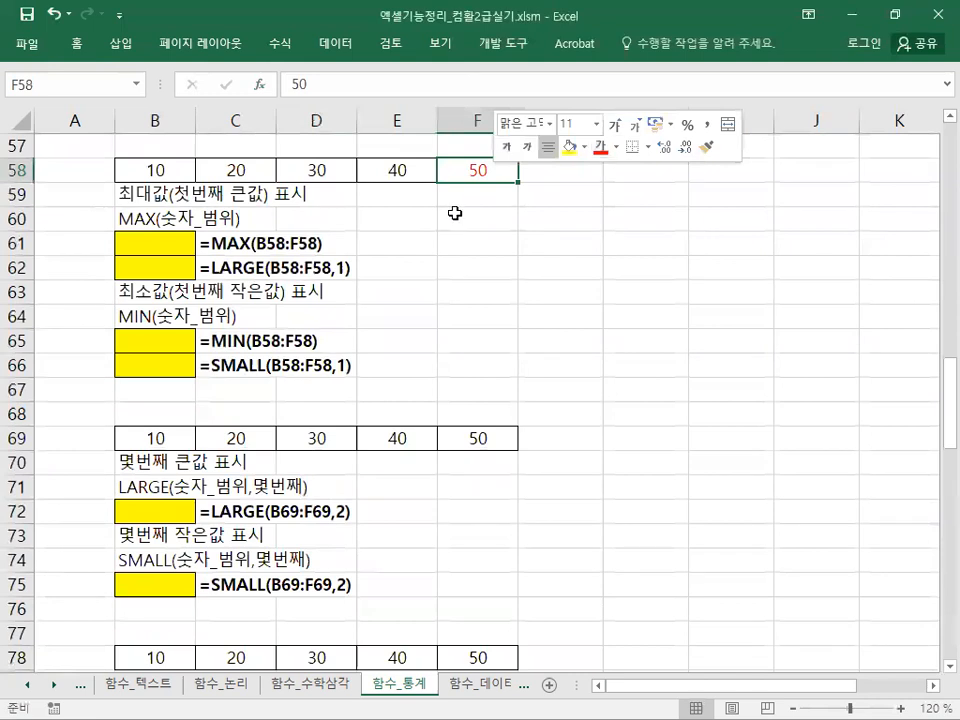
pyautogui.rightClick(166, 170)
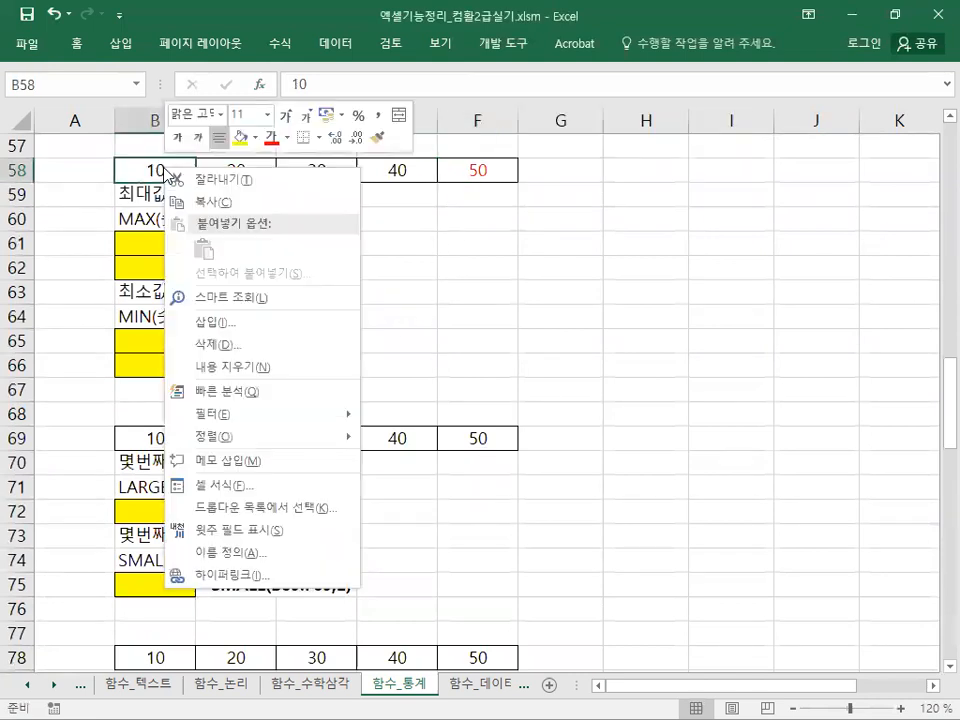
pyautogui.click(285, 137)
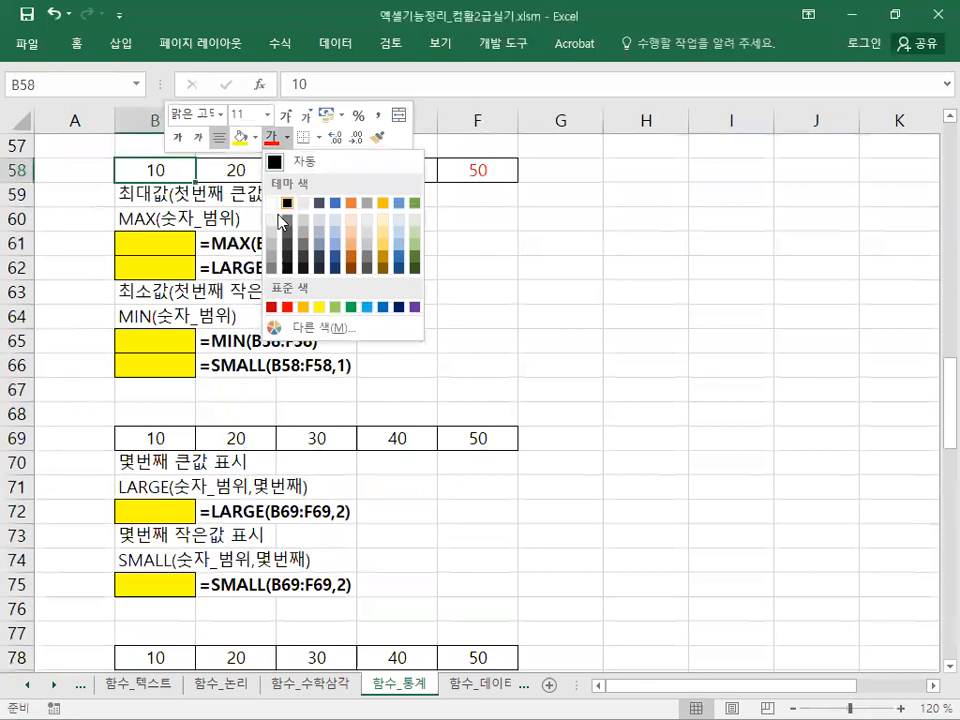
pyautogui.click(367, 307)
# Make the colored numbers in F58 and B58 bold.
pyautogui.click(474, 171)
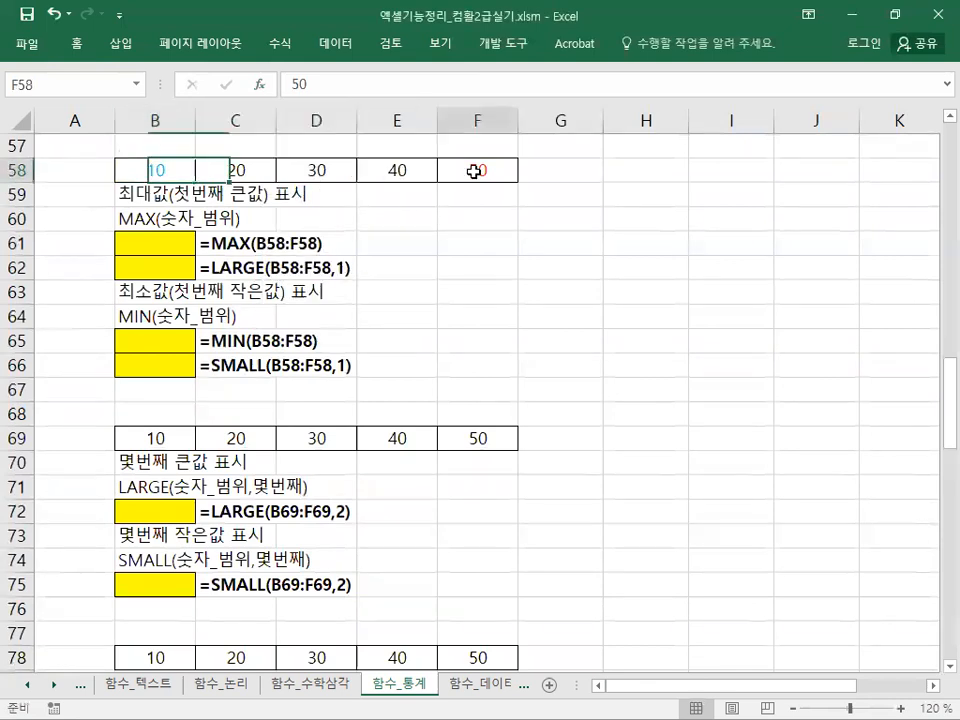
pyautogui.hotkey('ctrl', 'b')
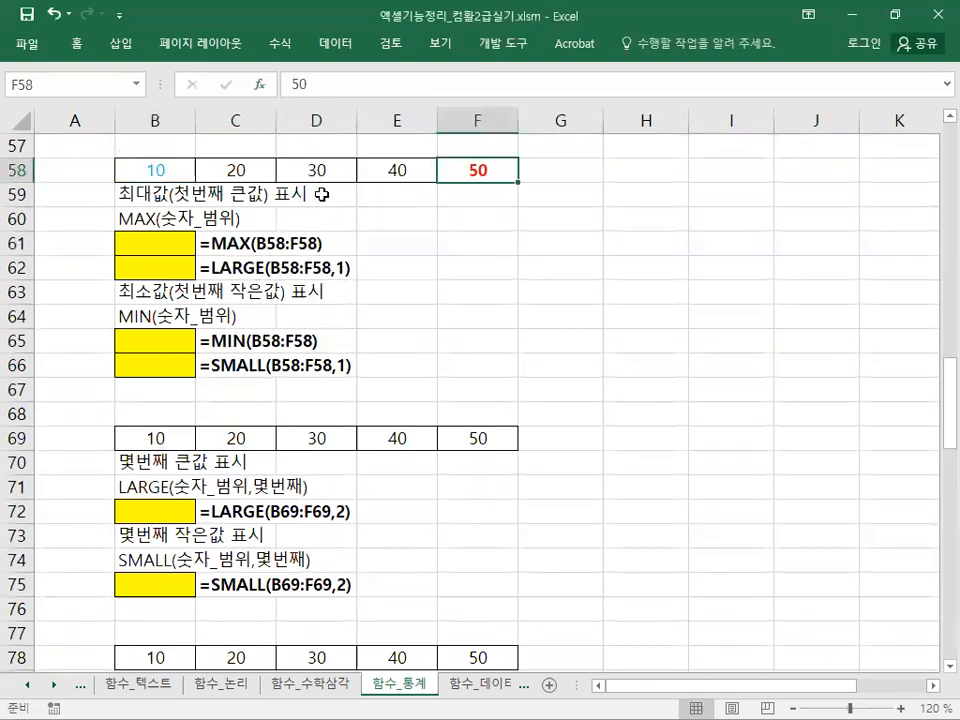
pyautogui.click(145, 172)
pyautogui.rightClick(143, 172)
pyautogui.press('Escape')
pyautogui.hotkey('ctrl', 'b')
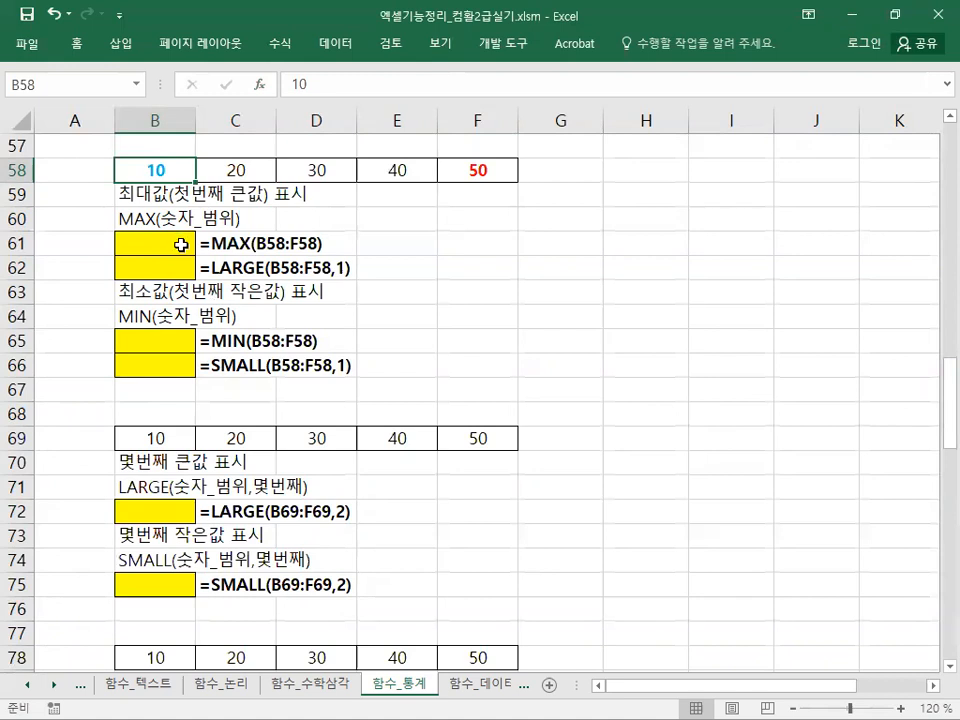
# Enter =MAX(B58:F58) in B61 to return the largest value of the row 58 numbers.
pyautogui.click(181, 245)
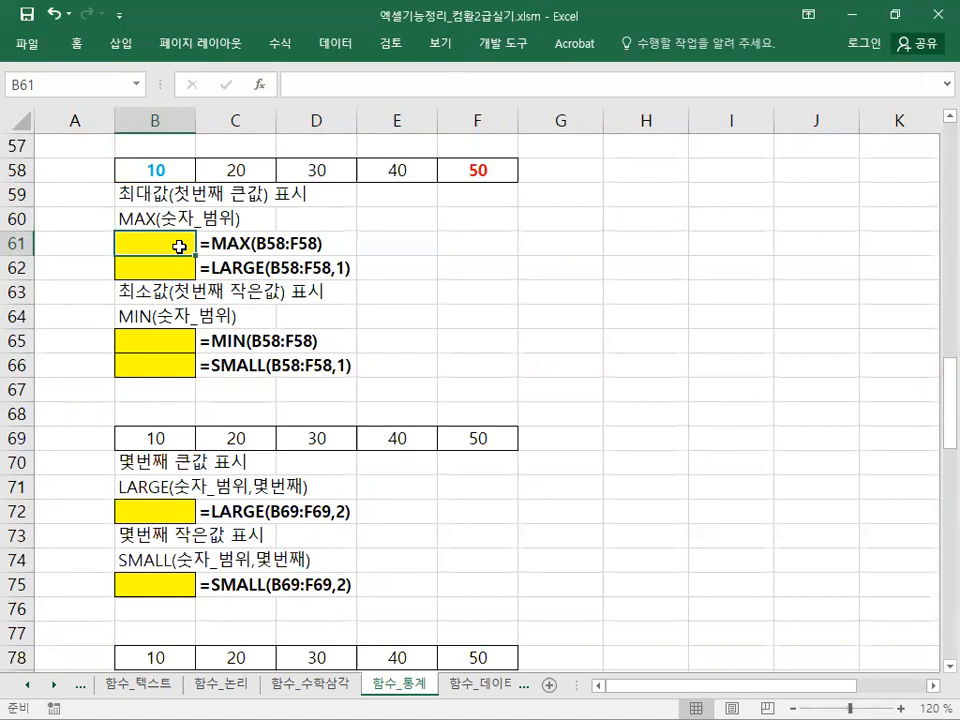
pyautogui.write('=')
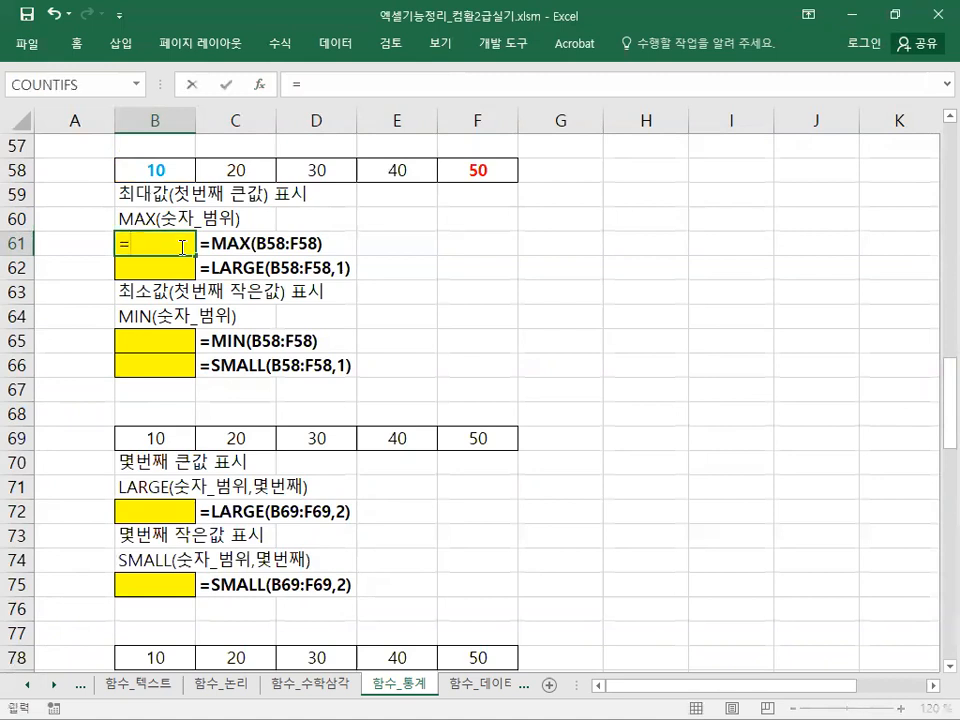
pyautogui.write('ㅡㅁ')
pyautogui.press('BackSpace')
pyautogui.press('BackSpace')
pyautogui.press('Hangul')
pyautogui.write('max')
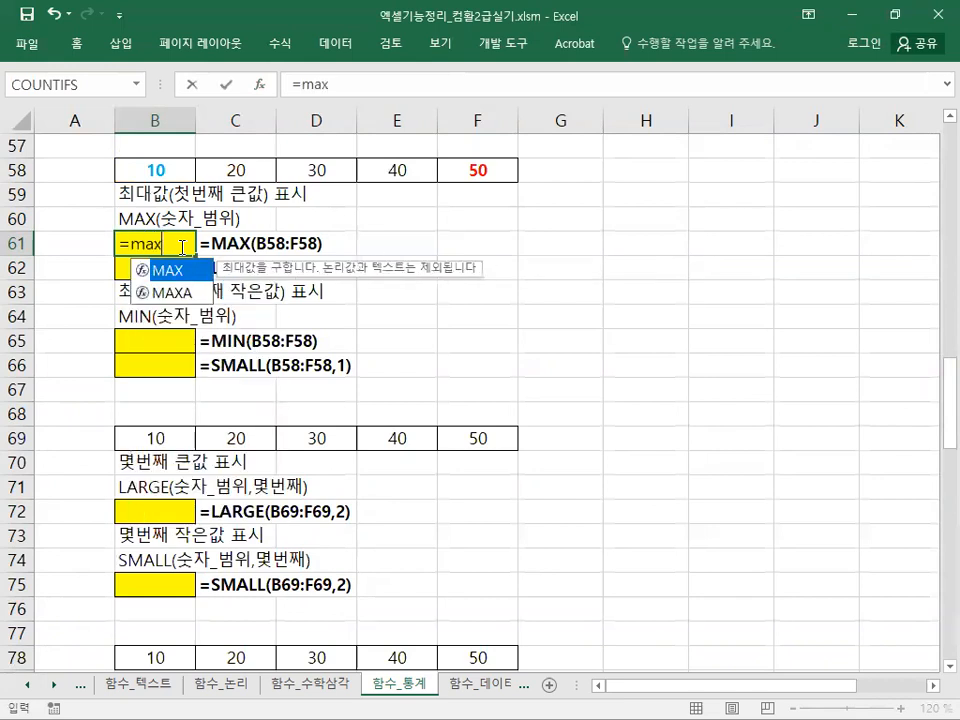
pyautogui.write('(')
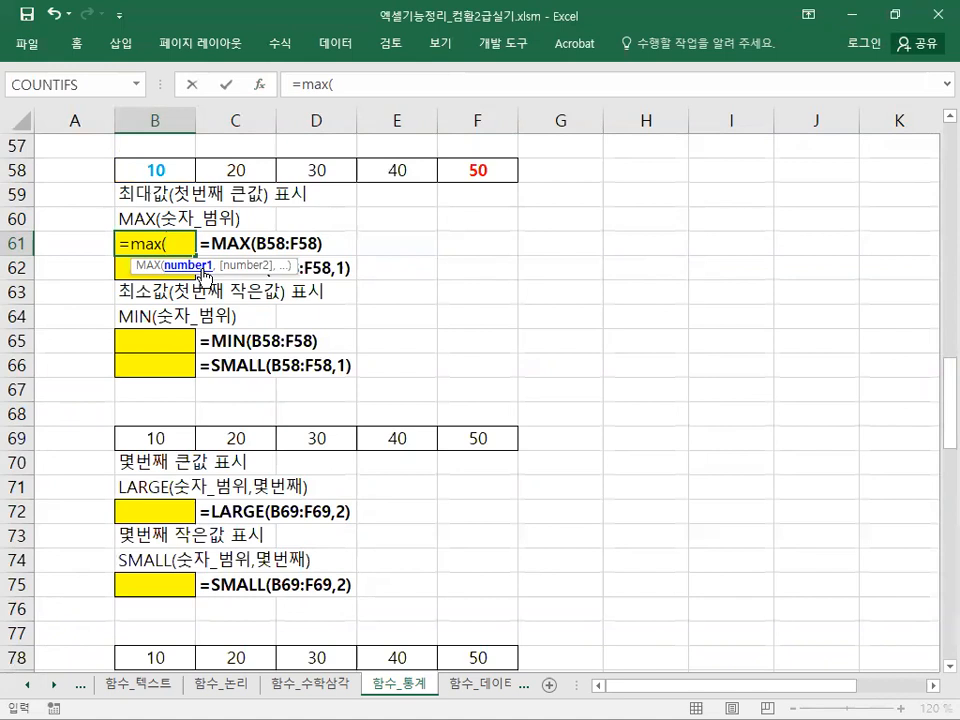
pyautogui.moveTo(188, 167); pyautogui.dragTo(480, 169)
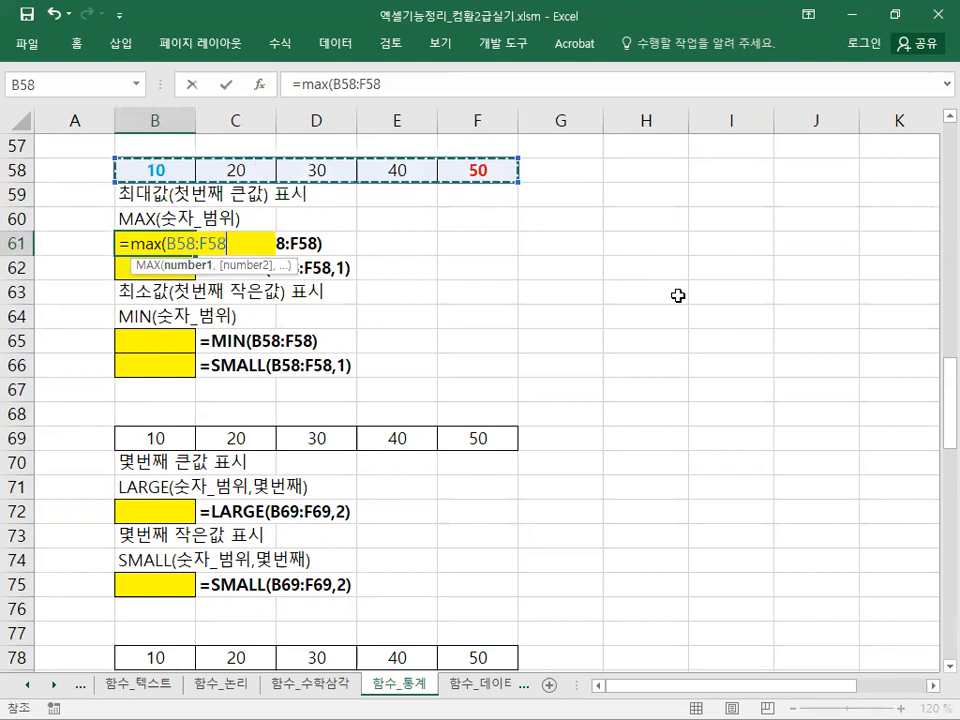
pyautogui.write(')')
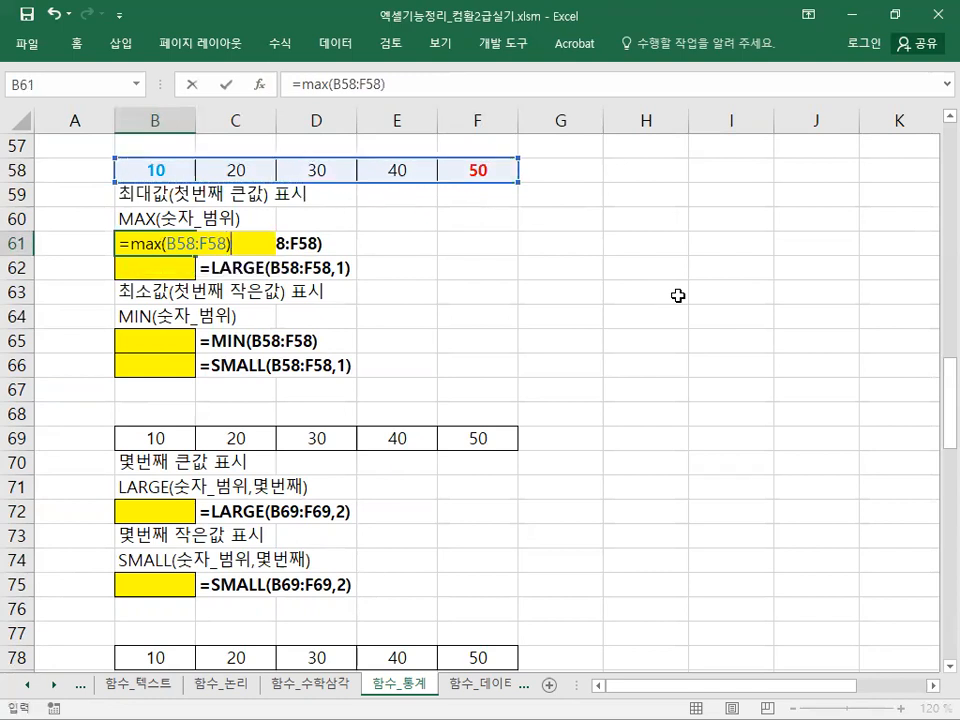
pyautogui.press('Return')
# Enter =MIN(B58:F58) in B65 to return the smallest value of the row 58 numbers.
pyautogui.press('Down')
pyautogui.press('Down')
pyautogui.press('Down')
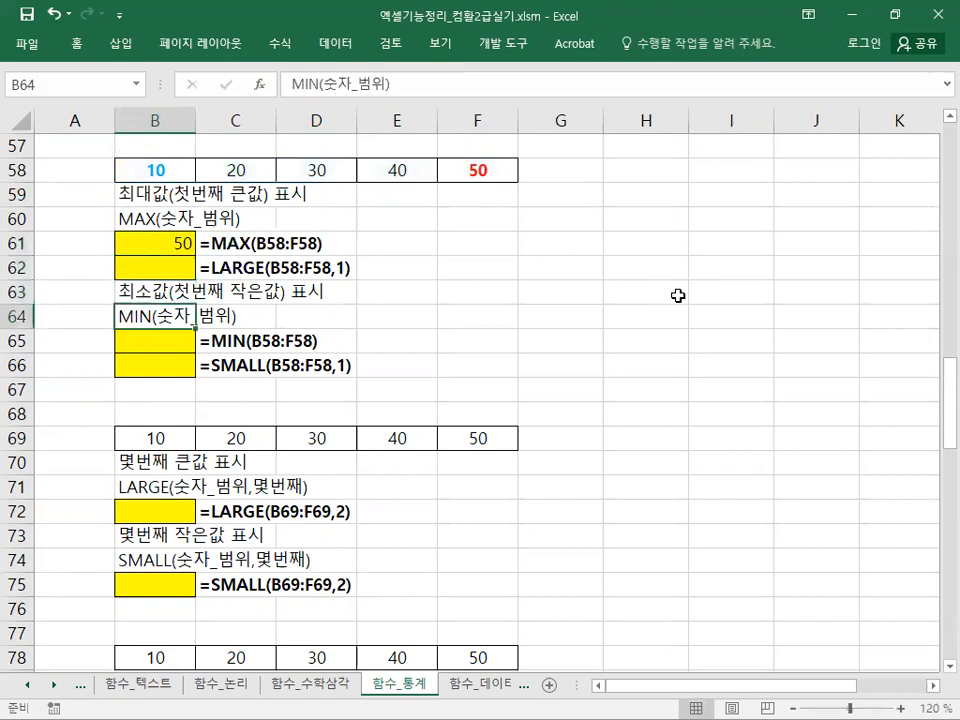
pyautogui.write('=')
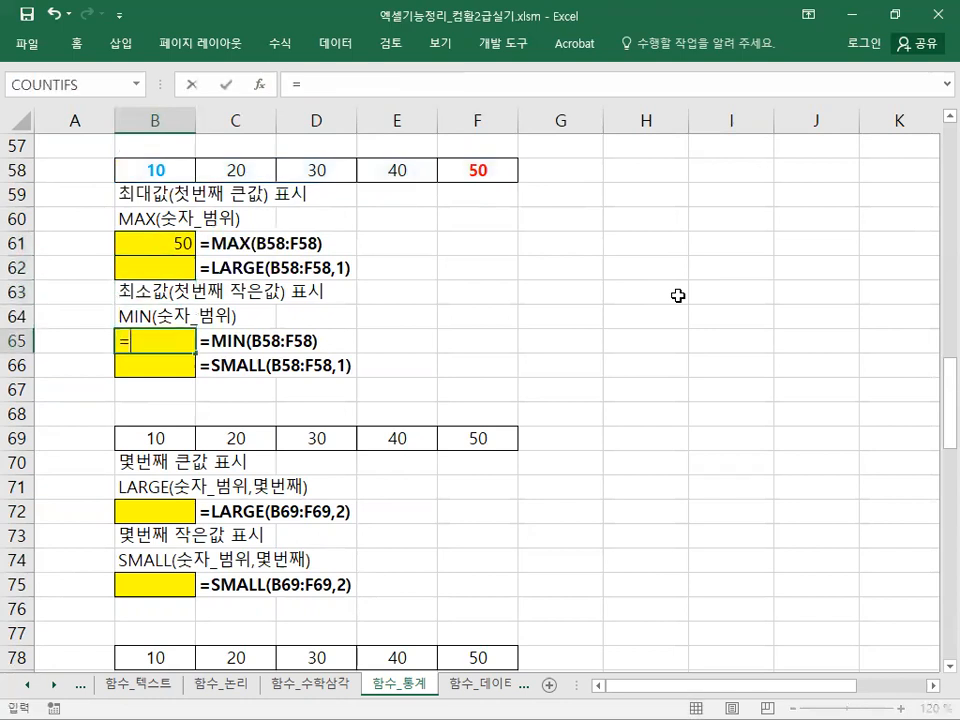
pyautogui.write('MIN')
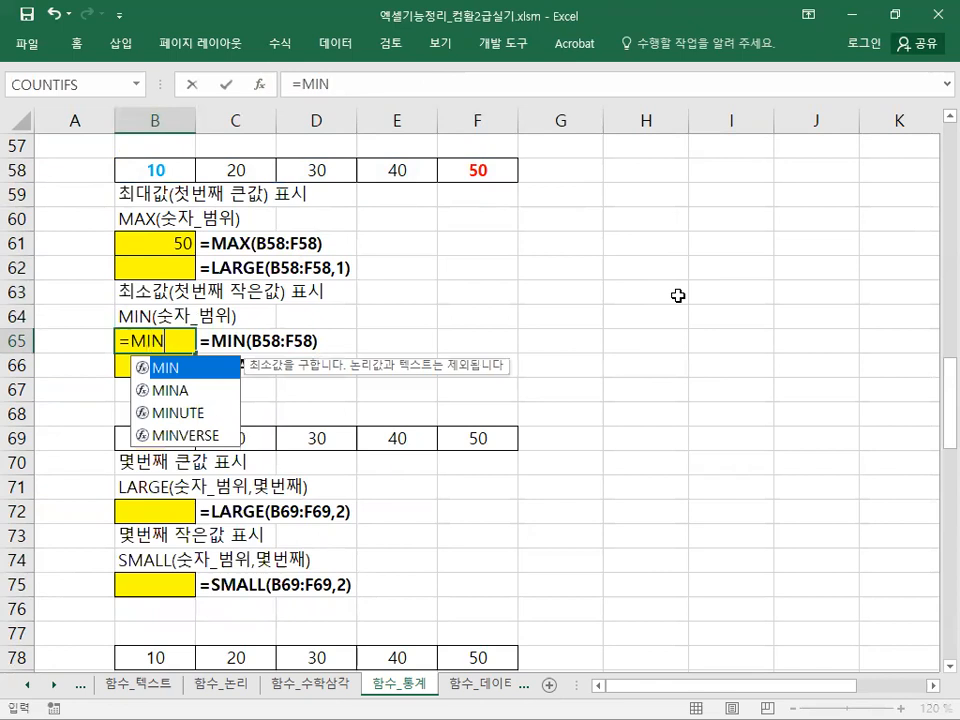
pyautogui.write('(')
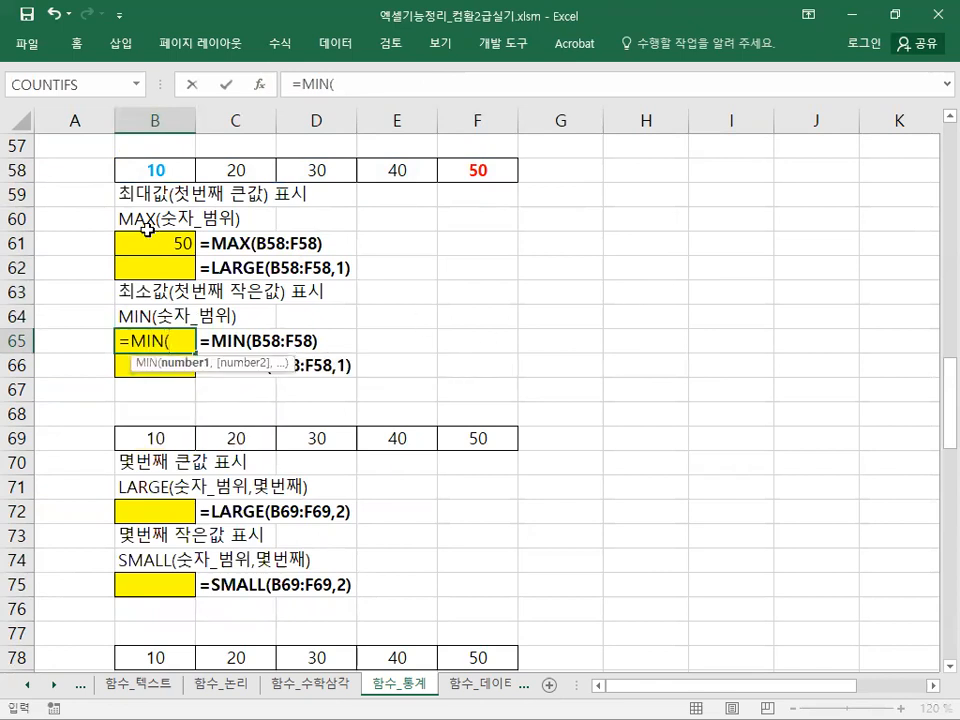
pyautogui.moveTo(188, 174); pyautogui.dragTo(482, 173)
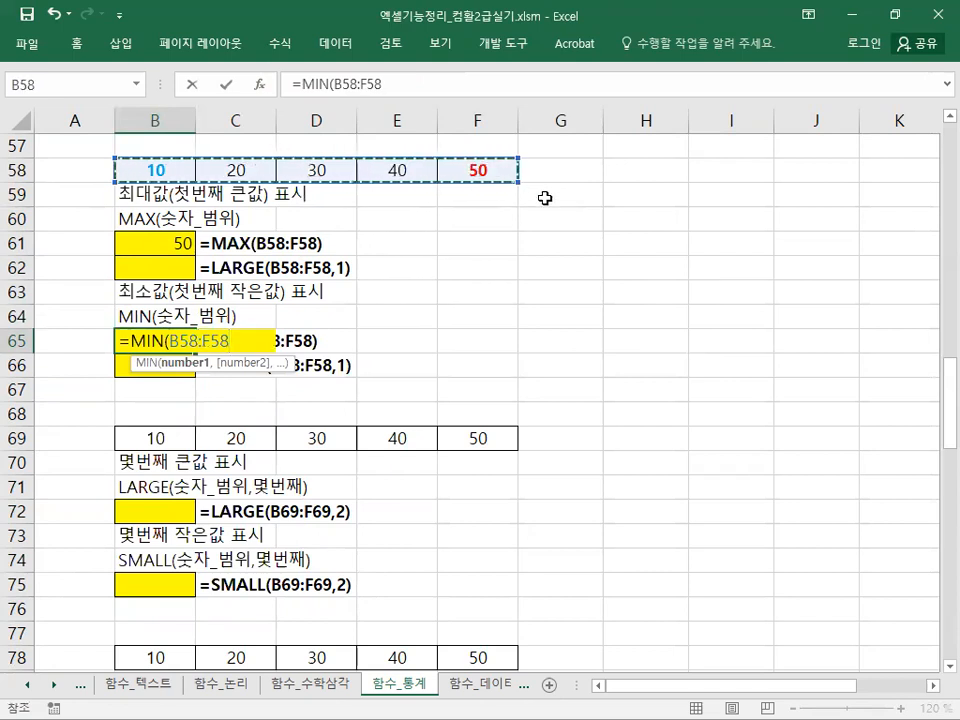
pyautogui.hotkey('ctrl', 'Return')
pyautogui.press('Return')
pyautogui.press('Up')
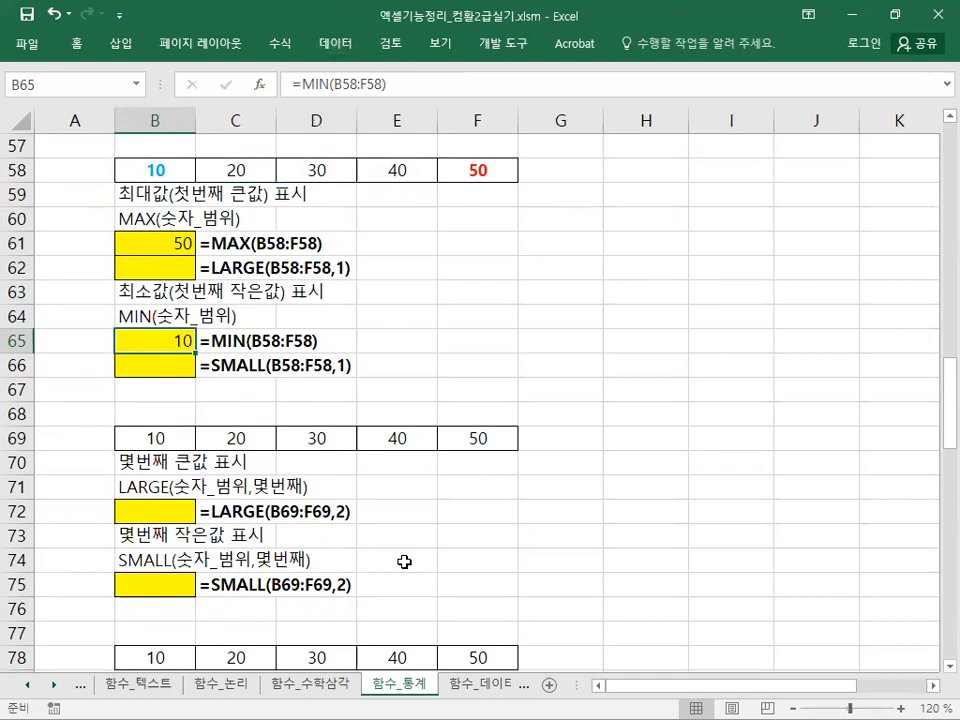
# Format the second-largest number of row 69, in E69, as bold dark red.
pyautogui.moveTo(140, 438); pyautogui.dragTo(487, 438)
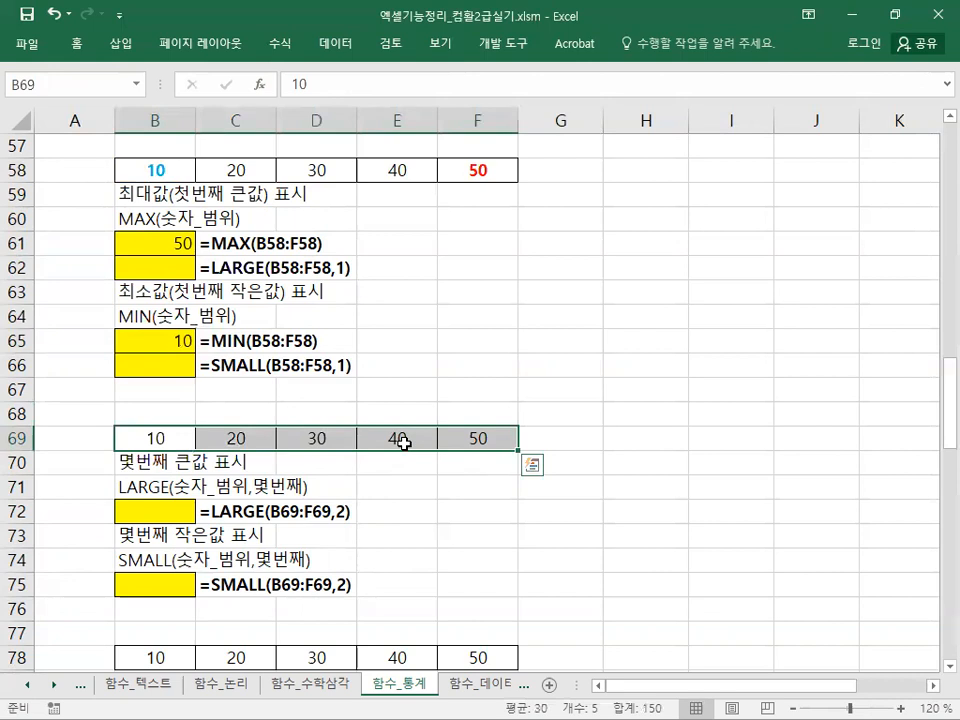
pyautogui.click(403, 440)
pyautogui.rightClick(407, 449)
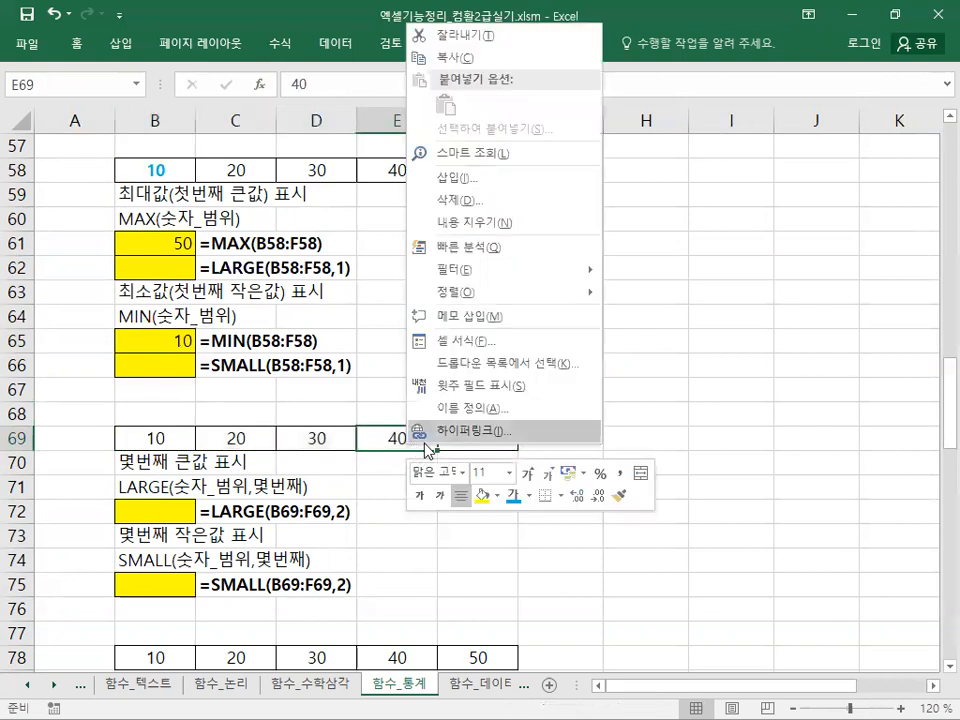
pyautogui.click(529, 497)
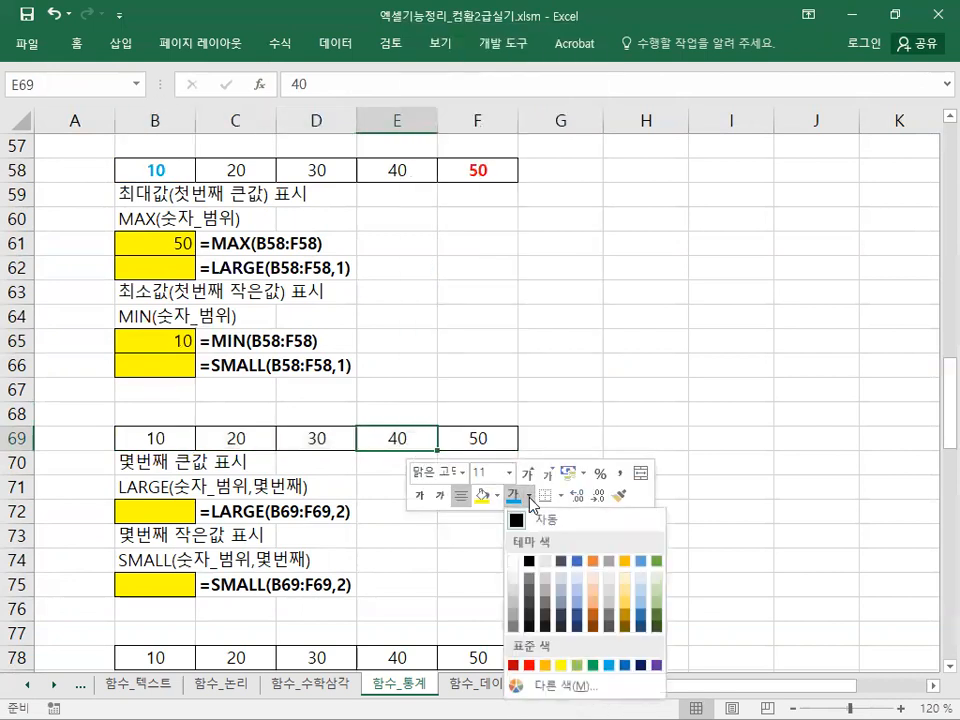
pyautogui.click(514, 666)
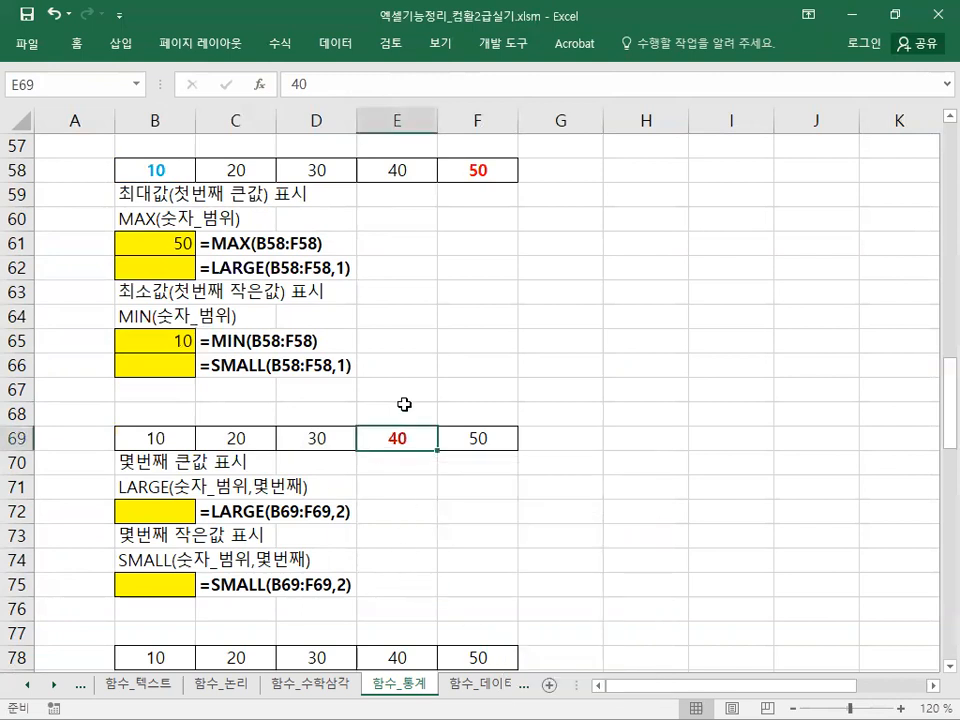
# Format the second-smallest number of row 69, in C69, as bold blue.
pyautogui.click(235, 436)
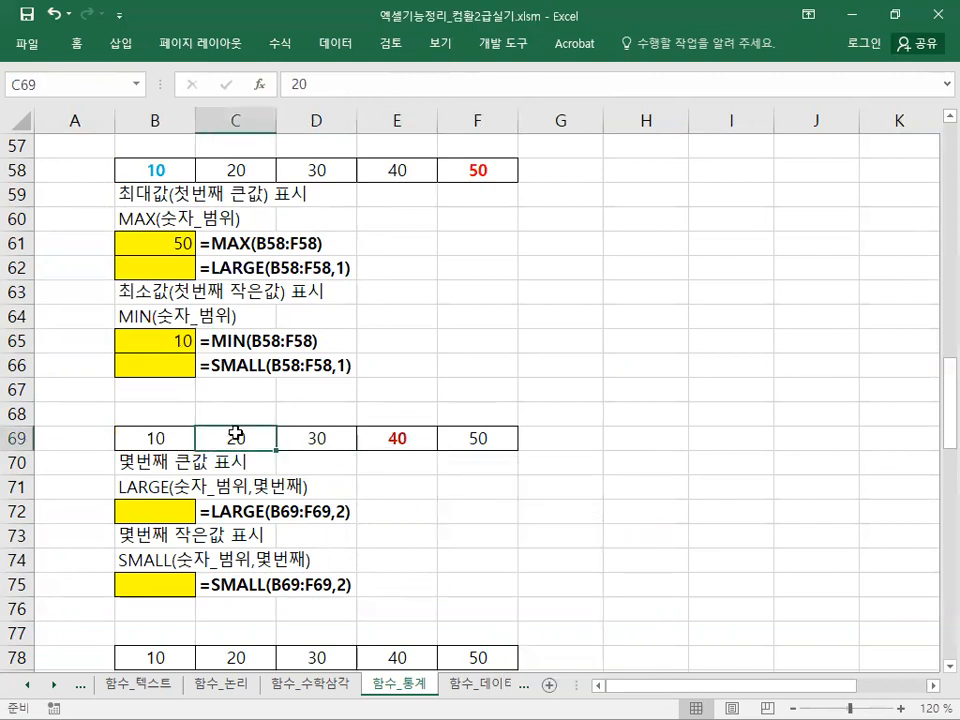
pyautogui.rightClick(235, 436)
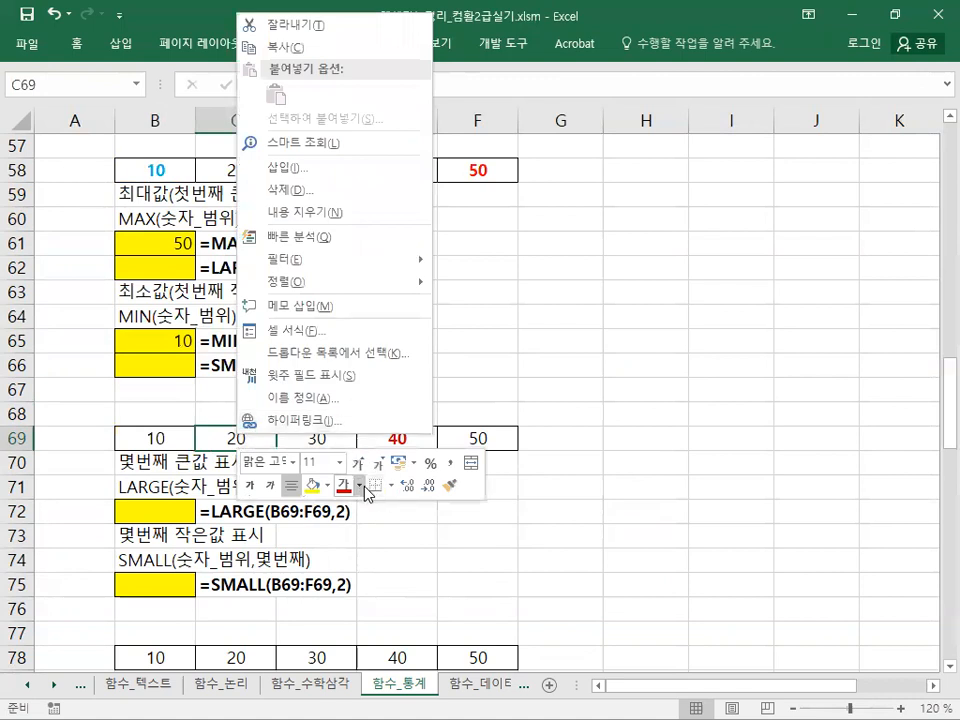
pyautogui.click(362, 487)
pyautogui.click(465, 657)
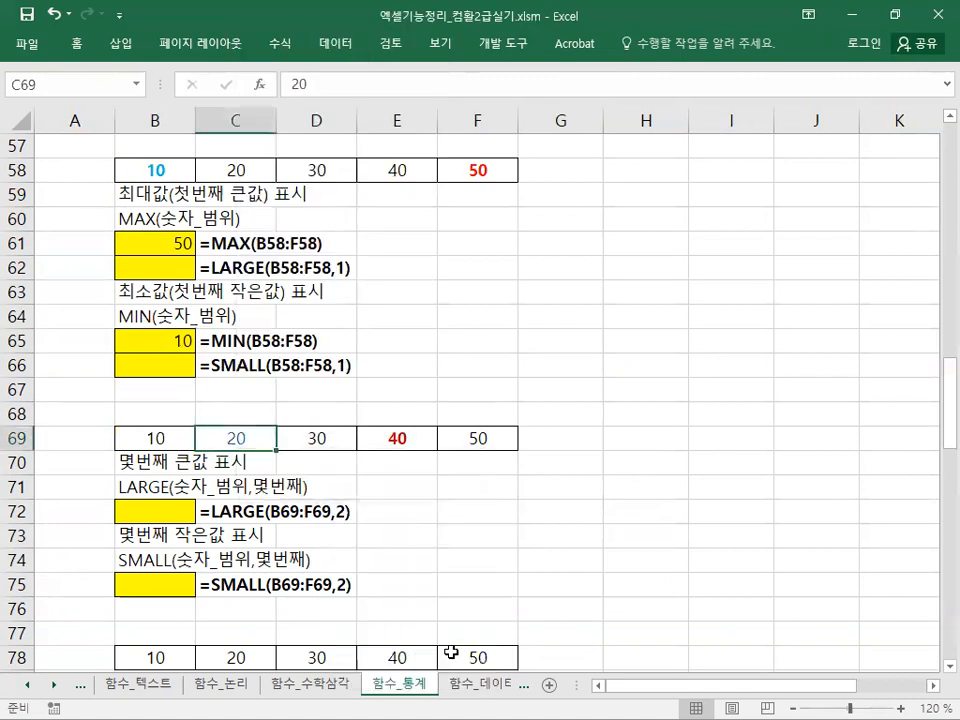
pyautogui.moveTo(476, 592); pyautogui.dragTo(476, 610)
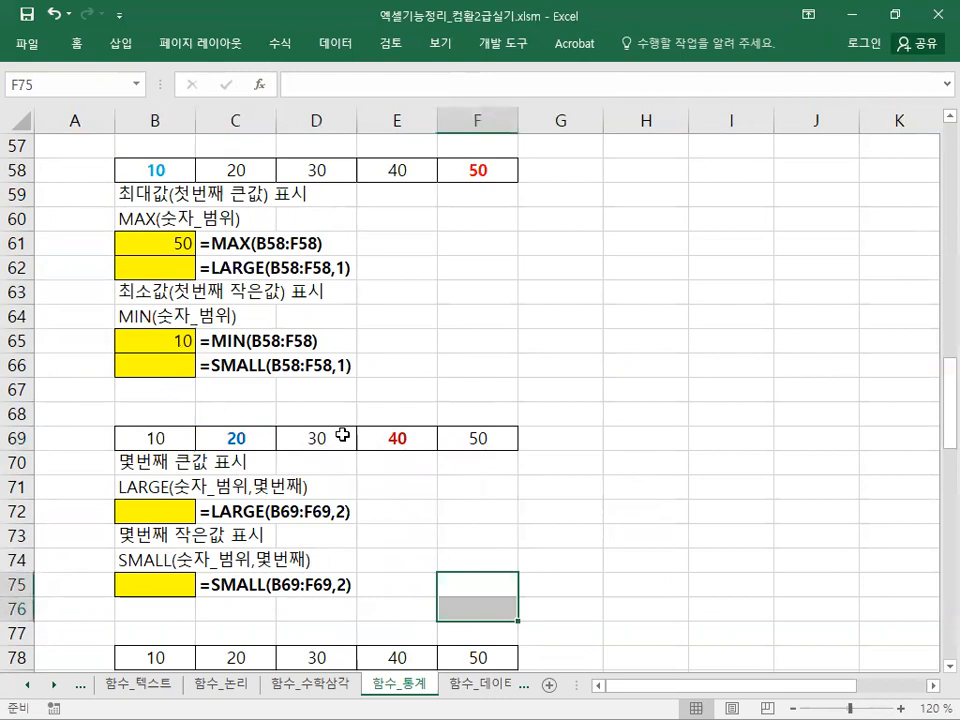
# Insert the LARGE function into B72, choosing it from the list of all functions.
pyautogui.click(178, 512)
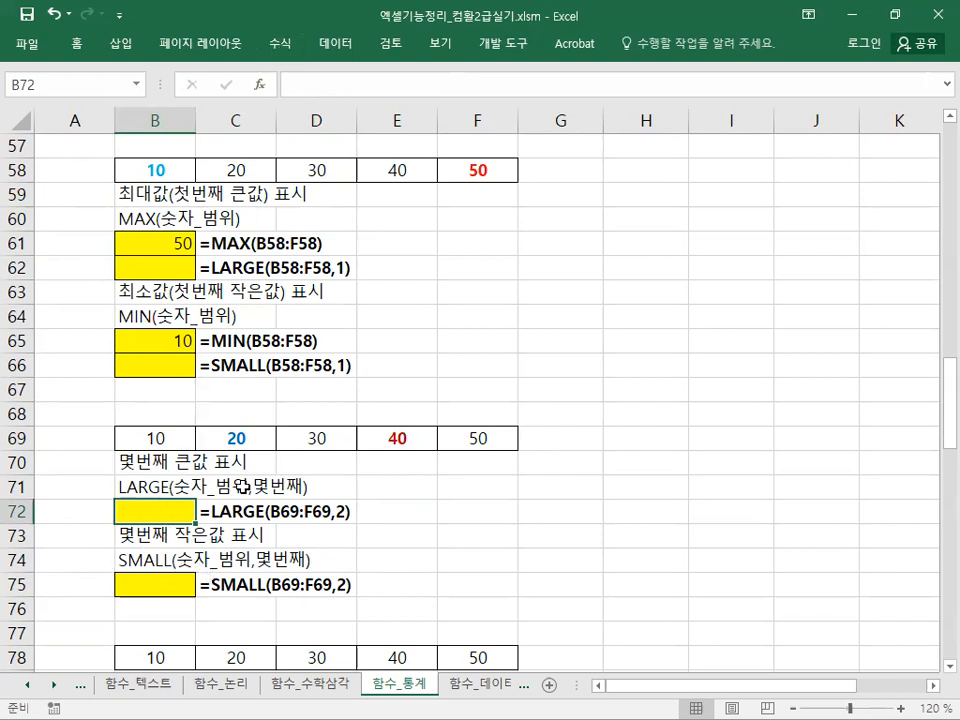
pyautogui.click(289, 45)
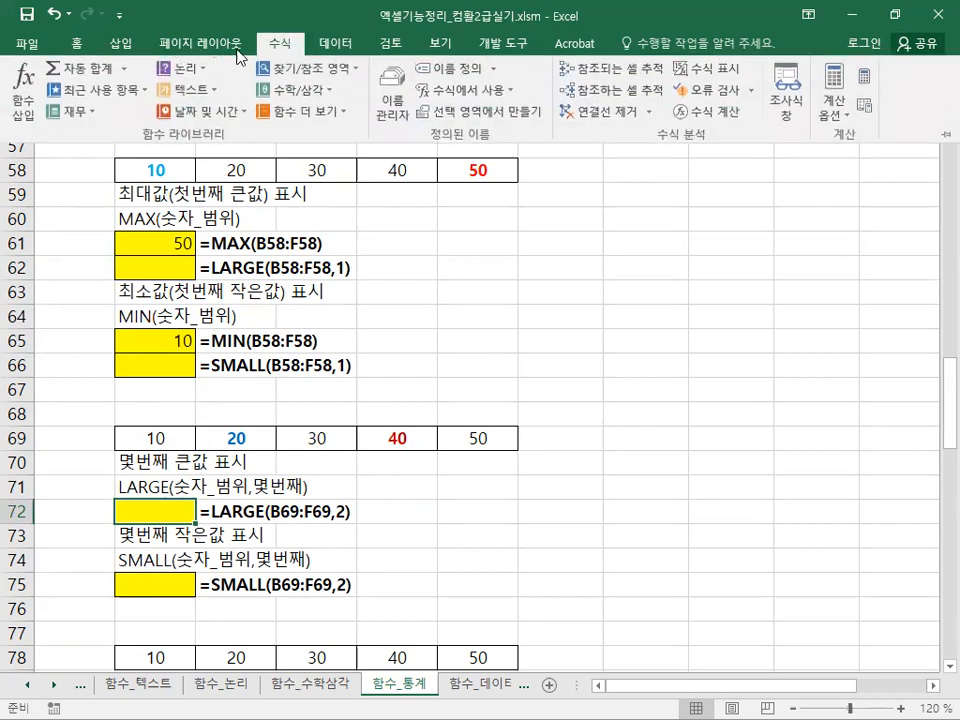
pyautogui.click(22, 95)
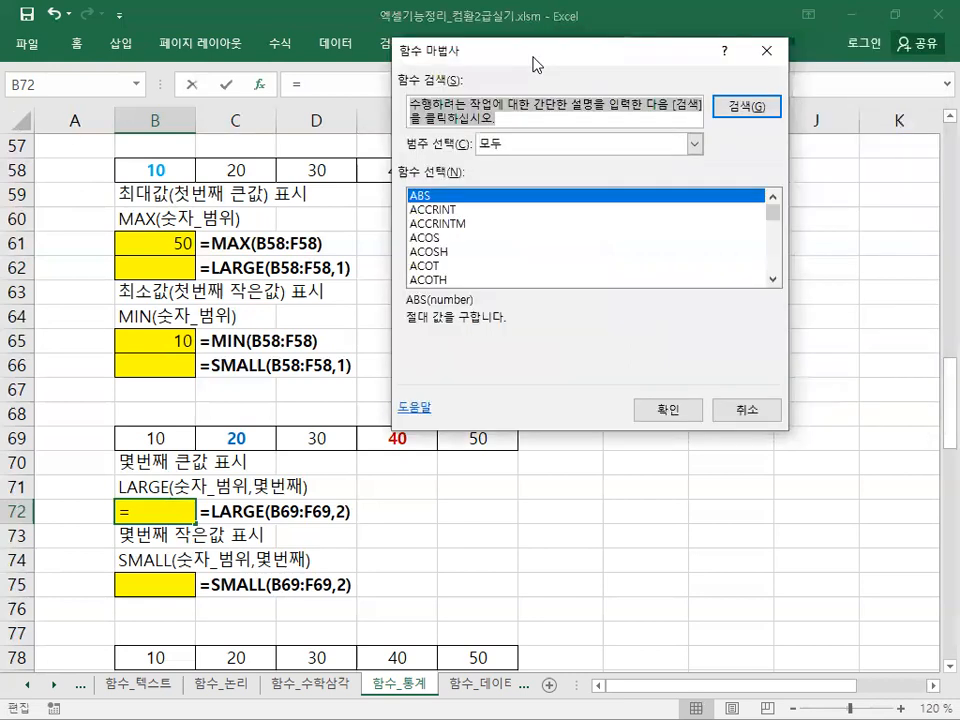
pyautogui.scroll(-6, 540, 214)
pyautogui.scroll(-20, 540, 214)
pyautogui.scroll(-18, 540, 214)
pyautogui.scroll(-20, 543, 216)
pyautogui.scroll(-20, 543, 216)
pyautogui.scroll(-4, 543, 218)
pyautogui.scroll(3, 543, 218)
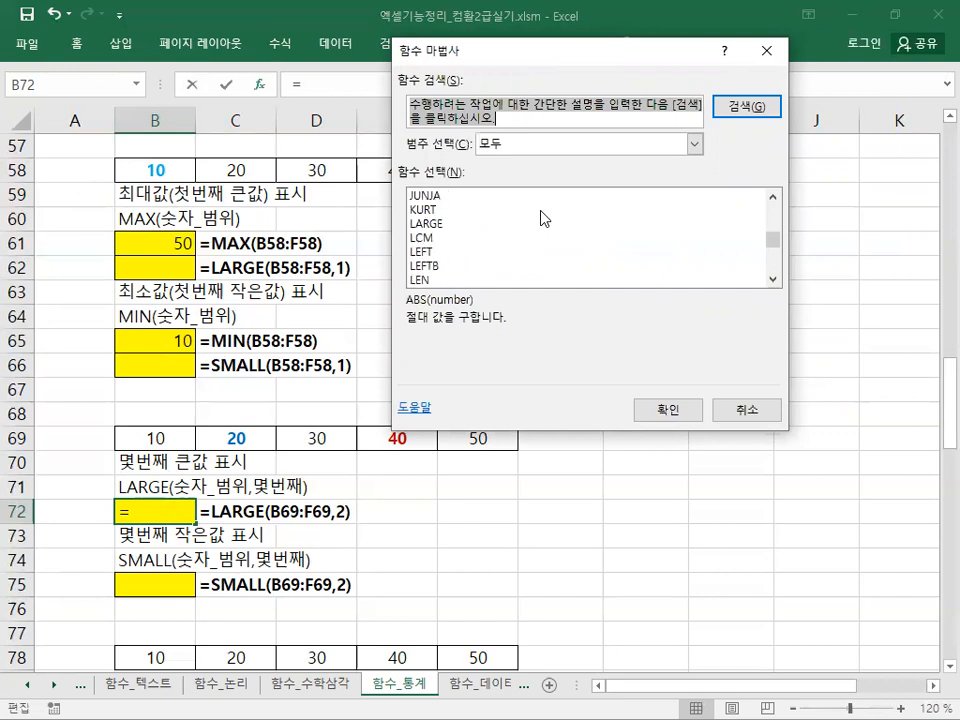
pyautogui.click(508, 226)
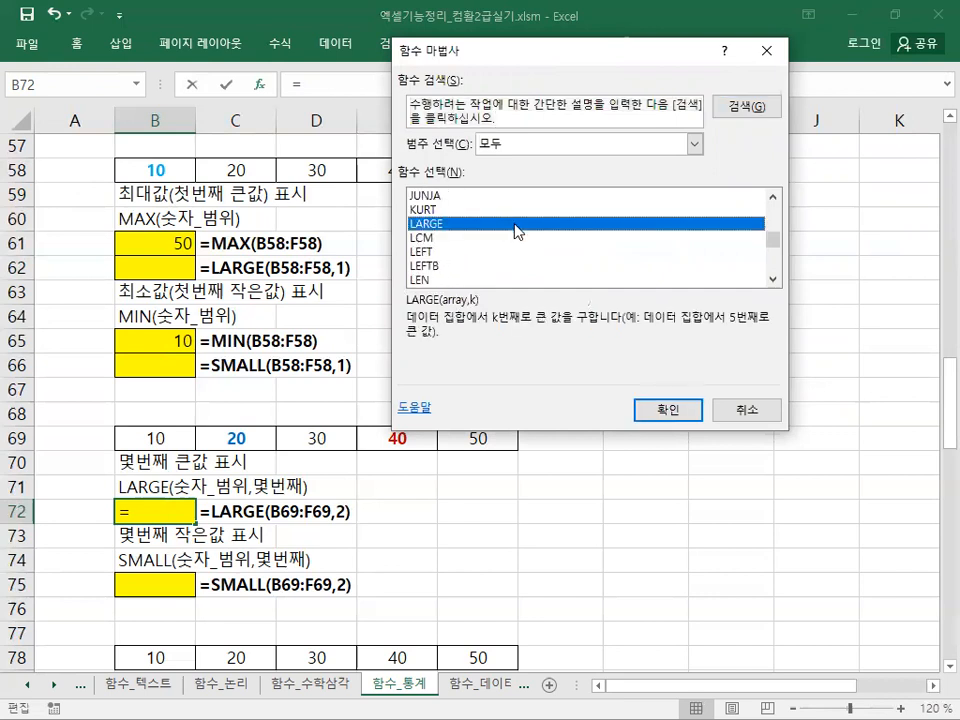
pyautogui.click(693, 414)
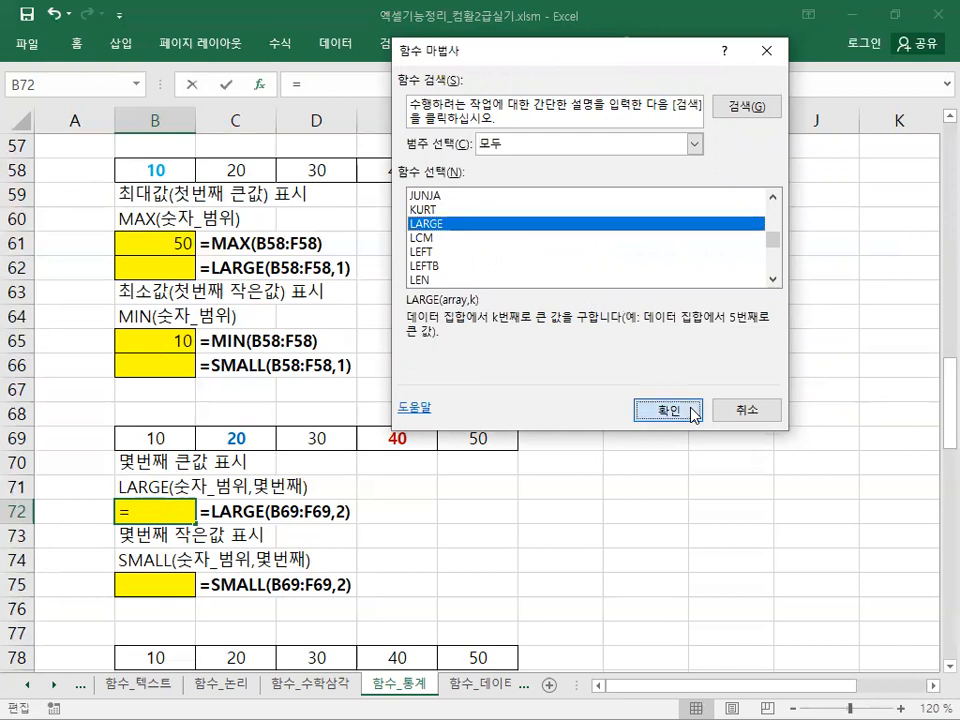
# Set the array argument of the LARGE function to B69:F69.
pyautogui.moveTo(418, 108); pyautogui.dragTo(473, 102)
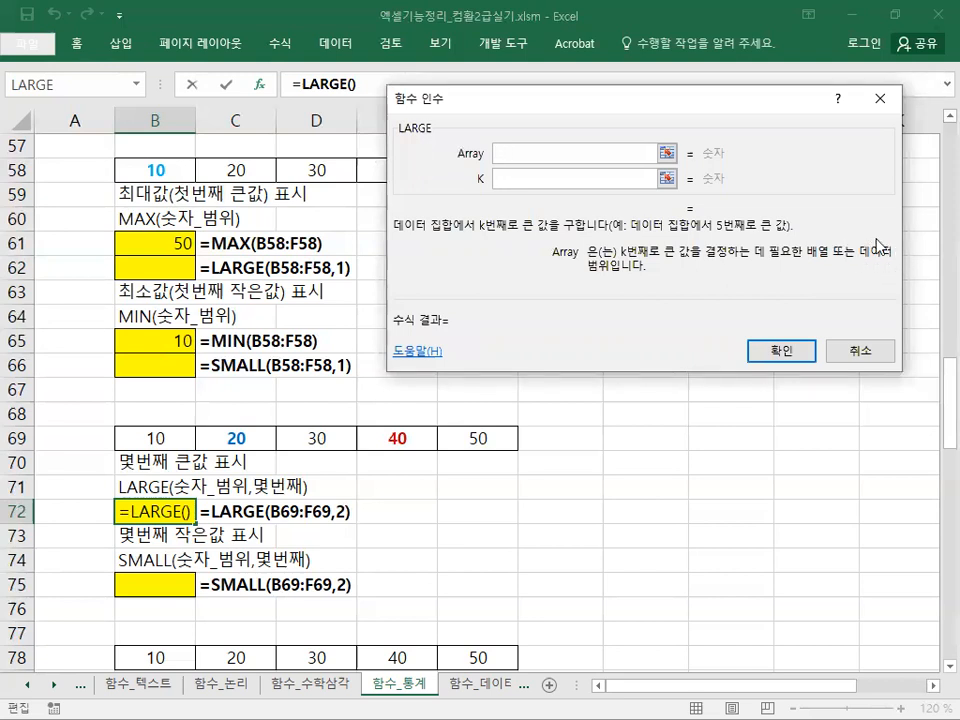
pyautogui.moveTo(135, 438); pyautogui.dragTo(520, 443)
pyautogui.moveTo(468, 453); pyautogui.dragTo(471, 440)
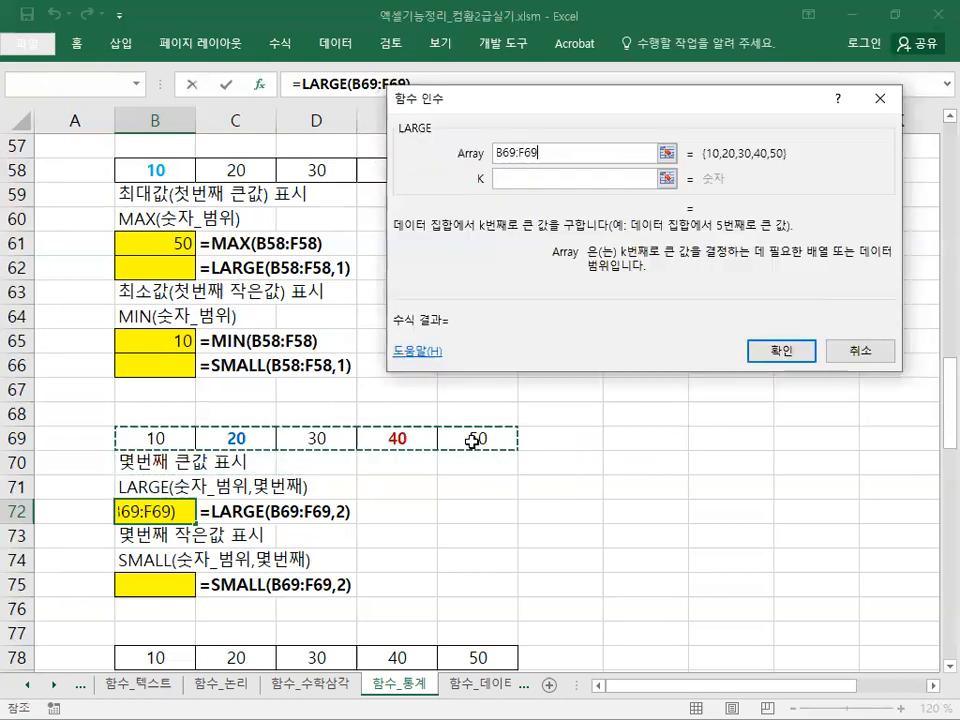
pyautogui.press('Tab')
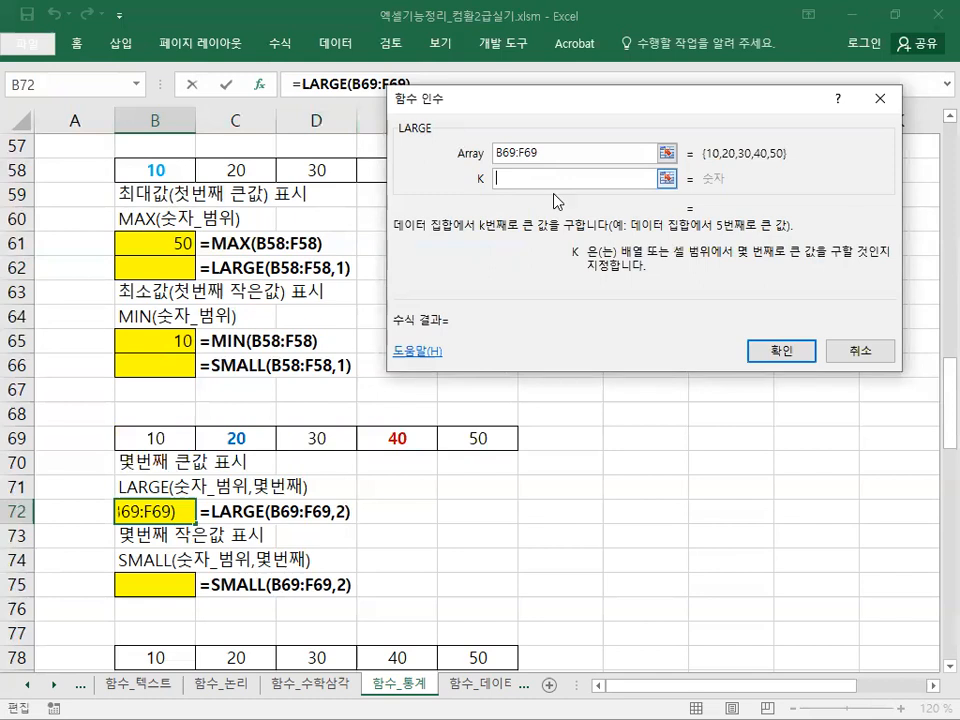
# Try 1, 2 and 3 as the K argument of LARGE, and finish the B72 formula with K set to 2.
pyautogui.write('1')
pyautogui.press('BackSpace')
pyautogui.write('2')
pyautogui.press('BackSpace')
pyautogui.write('3')
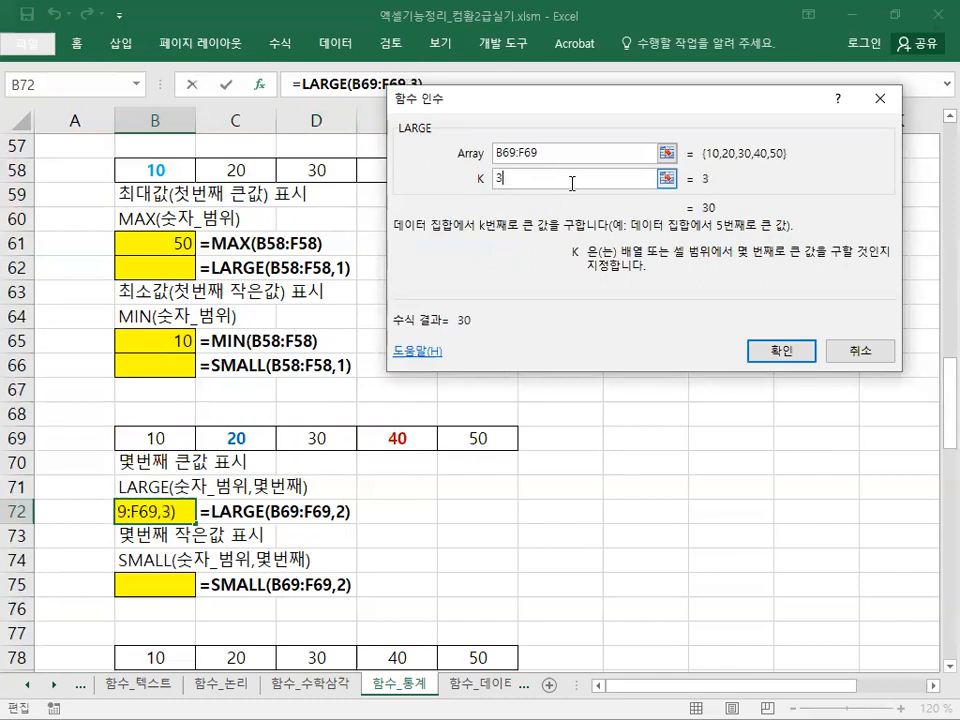
pyautogui.press('BackSpace')
pyautogui.write('2')
pyautogui.click(779, 352)
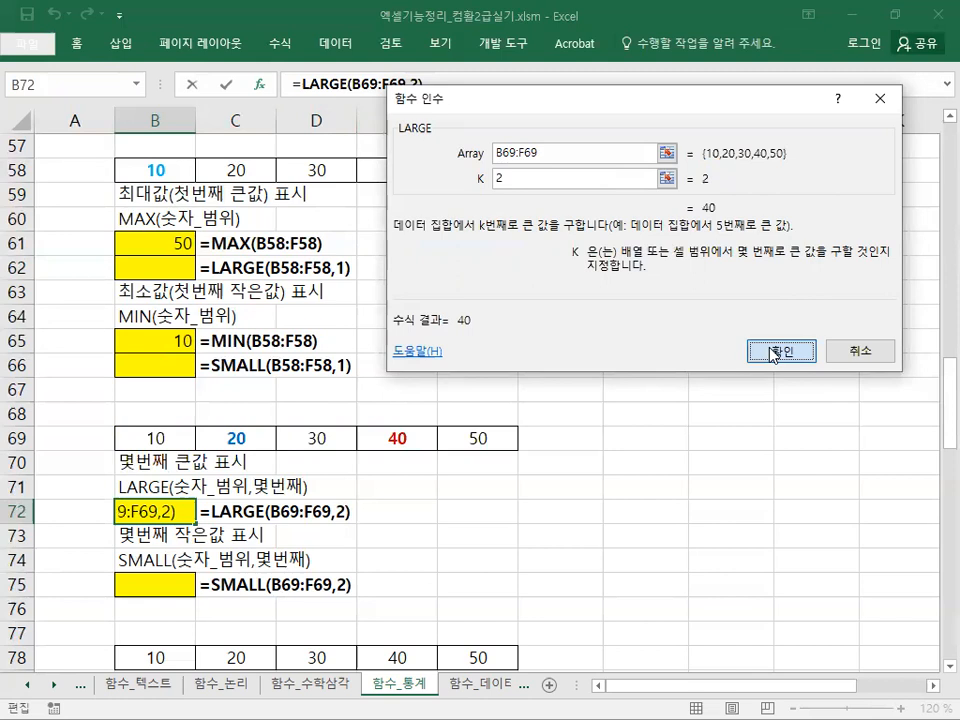
# Enter =SMALL(B69:F69,2) in B75 to return the second-smallest value of the row 69 numbers.
pyautogui.click(186, 582)
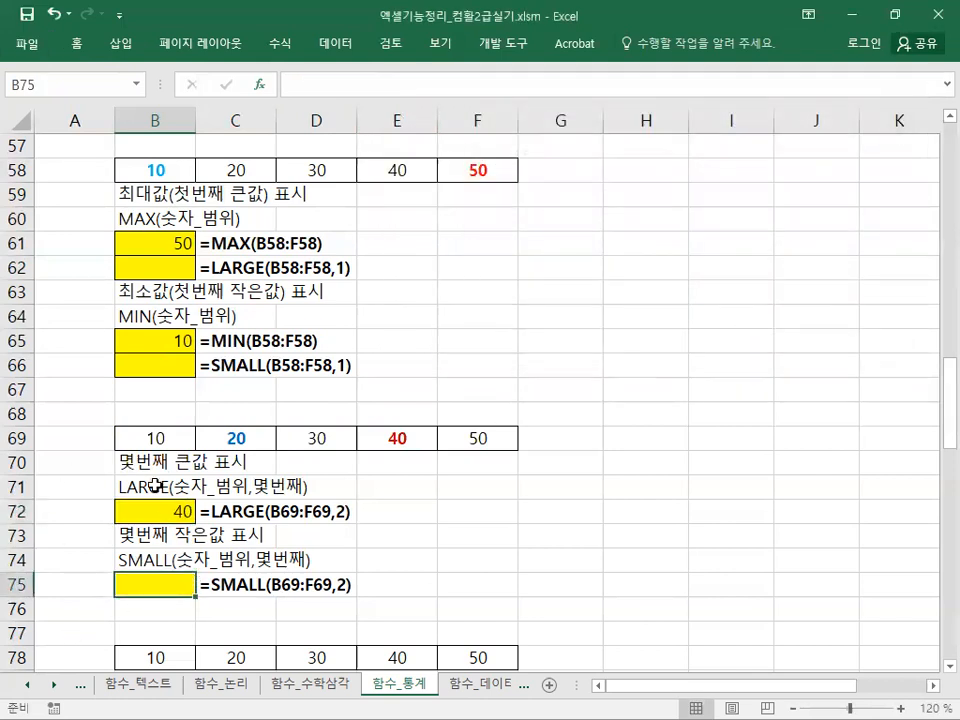
pyautogui.scroll(-3, 199, 497)
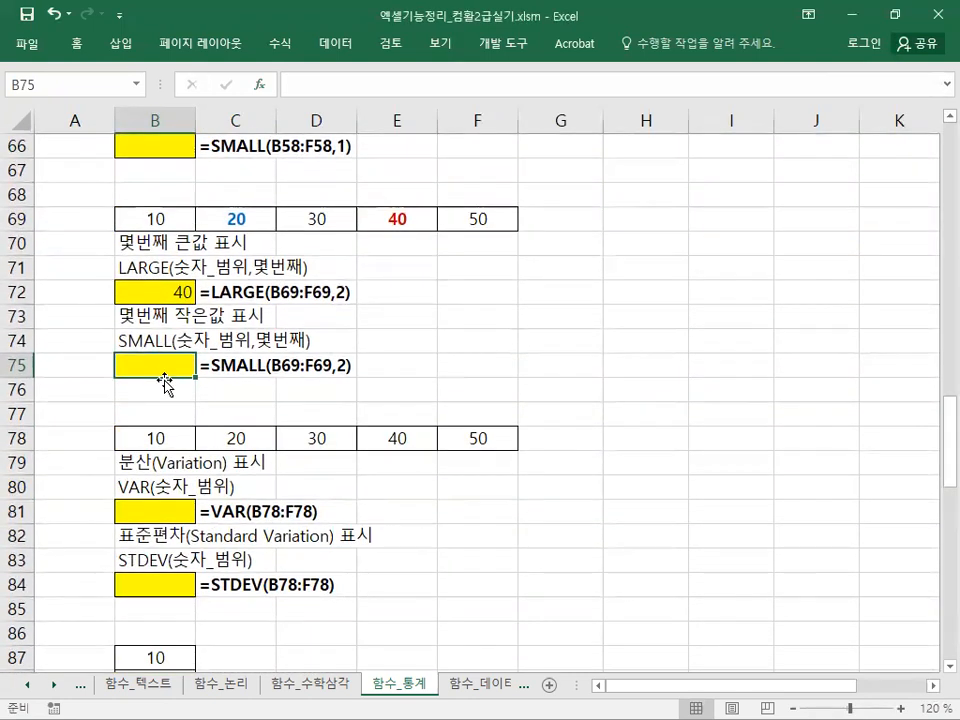
pyautogui.write('=')
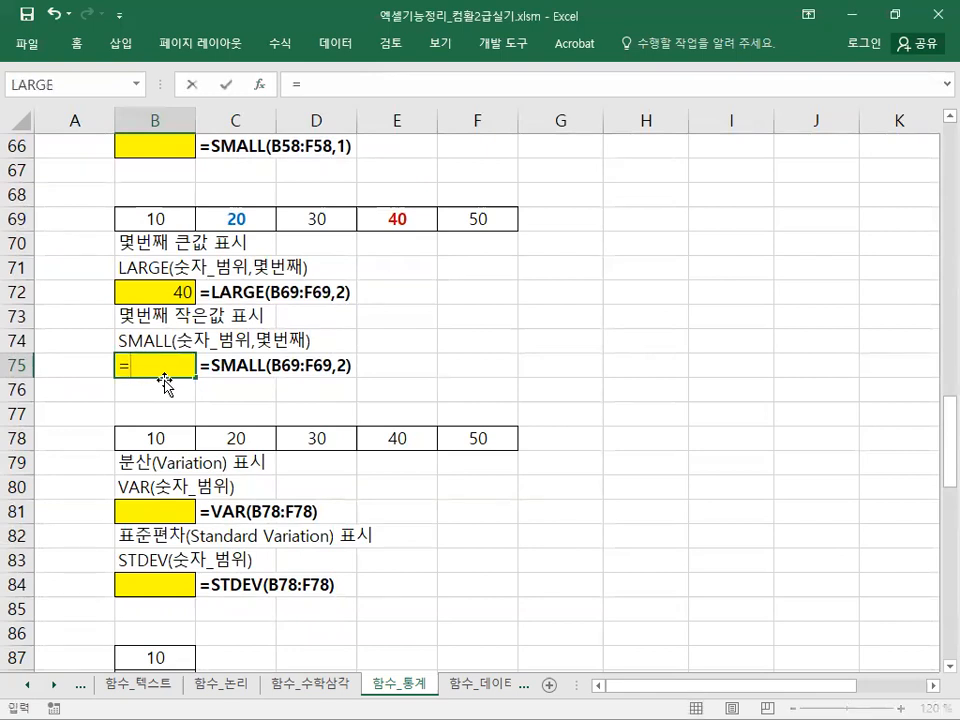
pyautogui.write('SM')
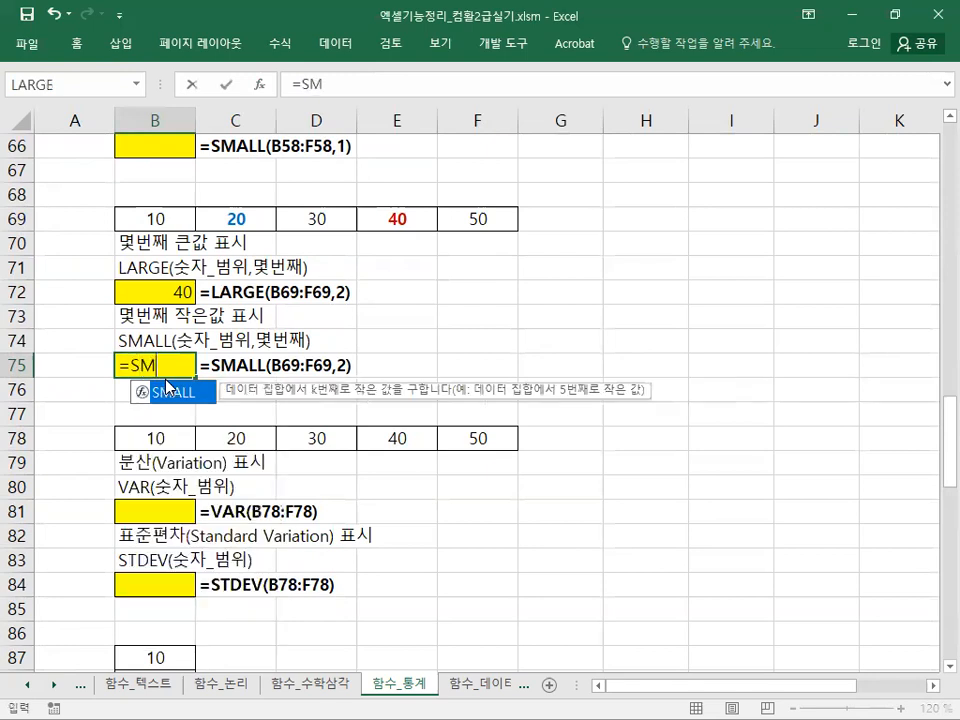
pyautogui.write('ALL(')
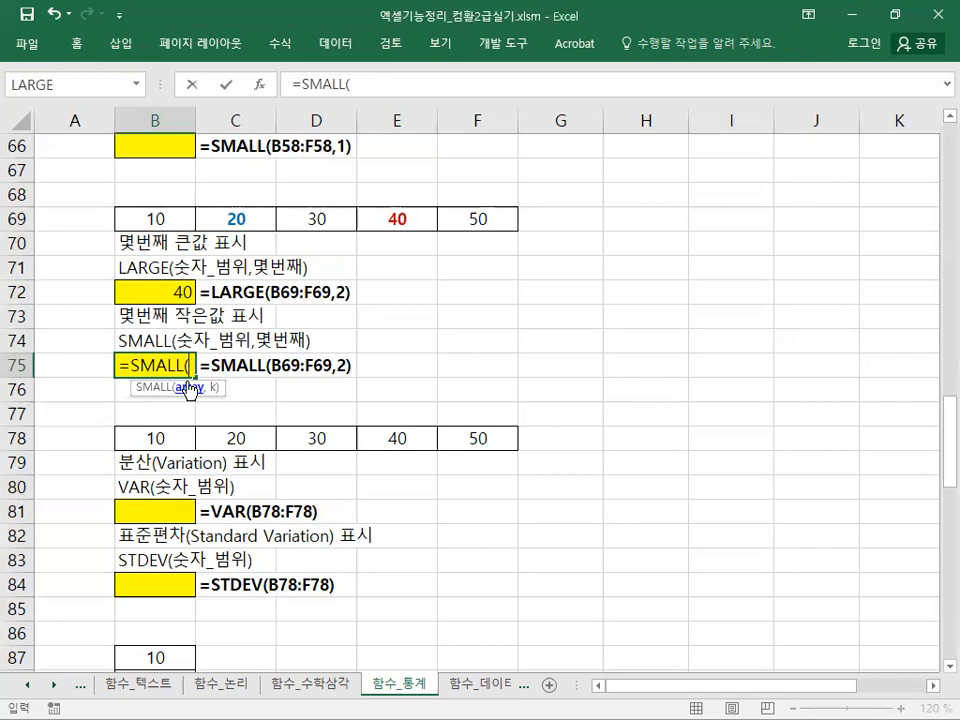
pyautogui.click(157, 220)
pyautogui.moveTo(237, 220); pyautogui.dragTo(455, 219)
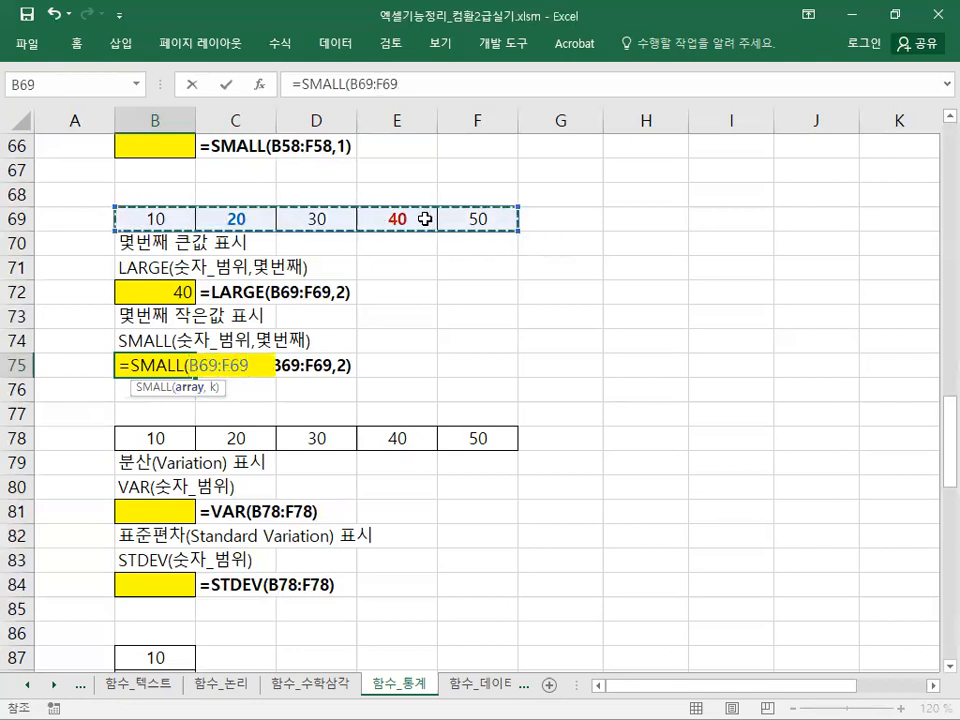
pyautogui.write(',')
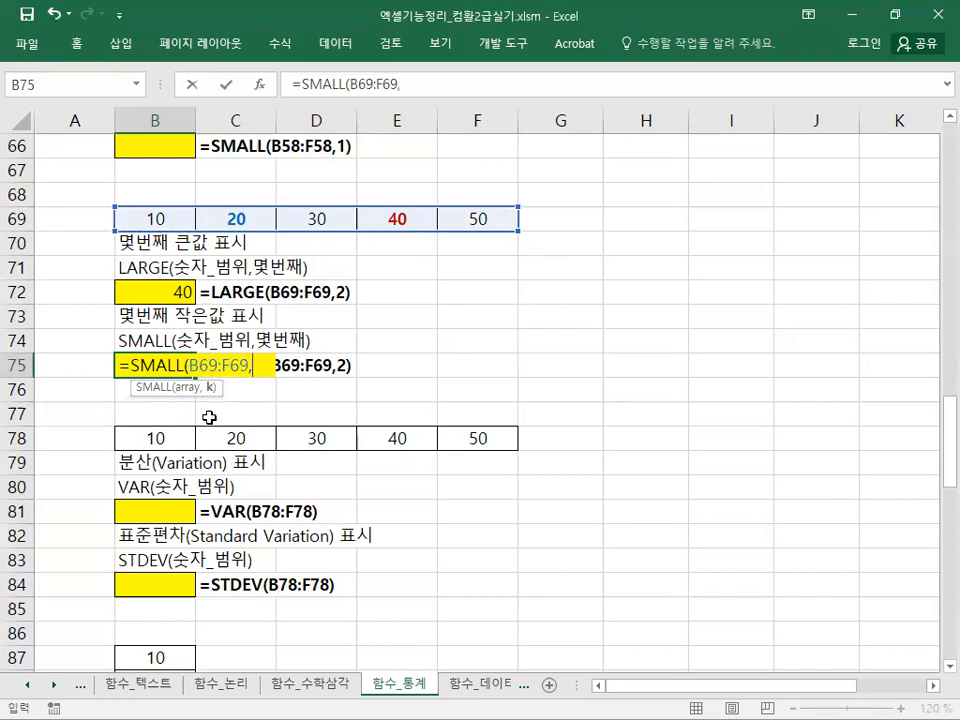
pyautogui.write('2)')
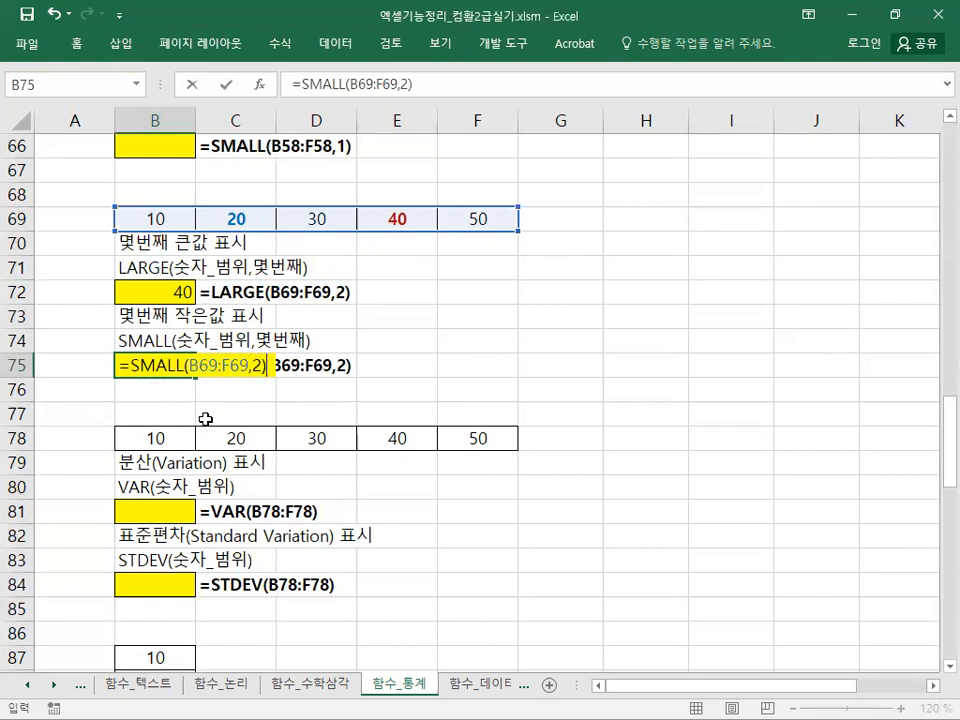
pyautogui.press('Return')
pyautogui.press('Up')
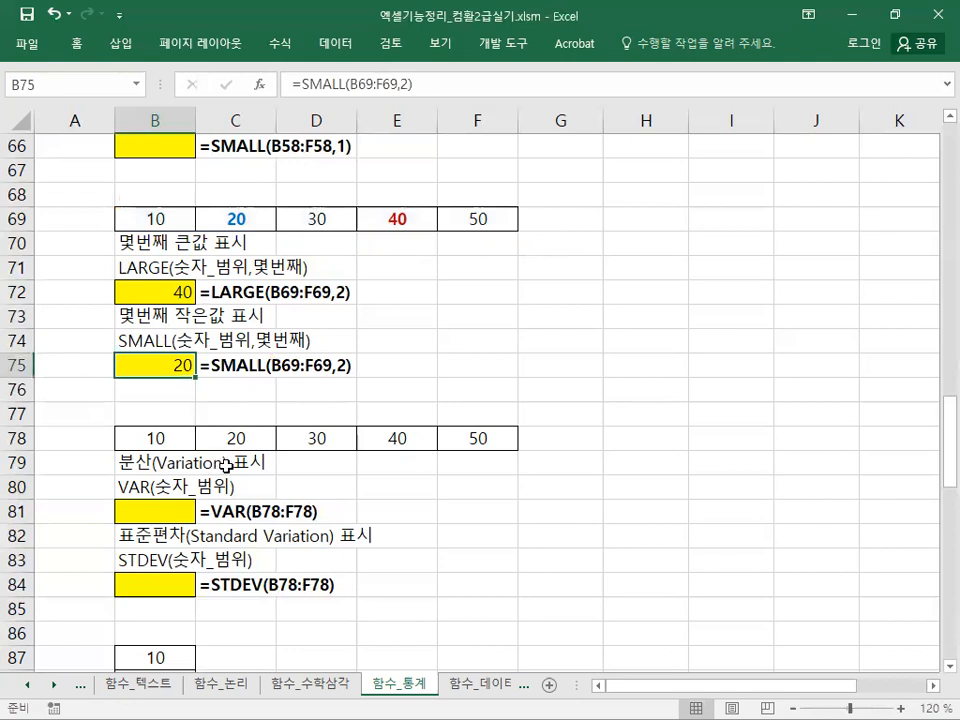
pyautogui.click(58, 294)
pyautogui.click(96, 372)
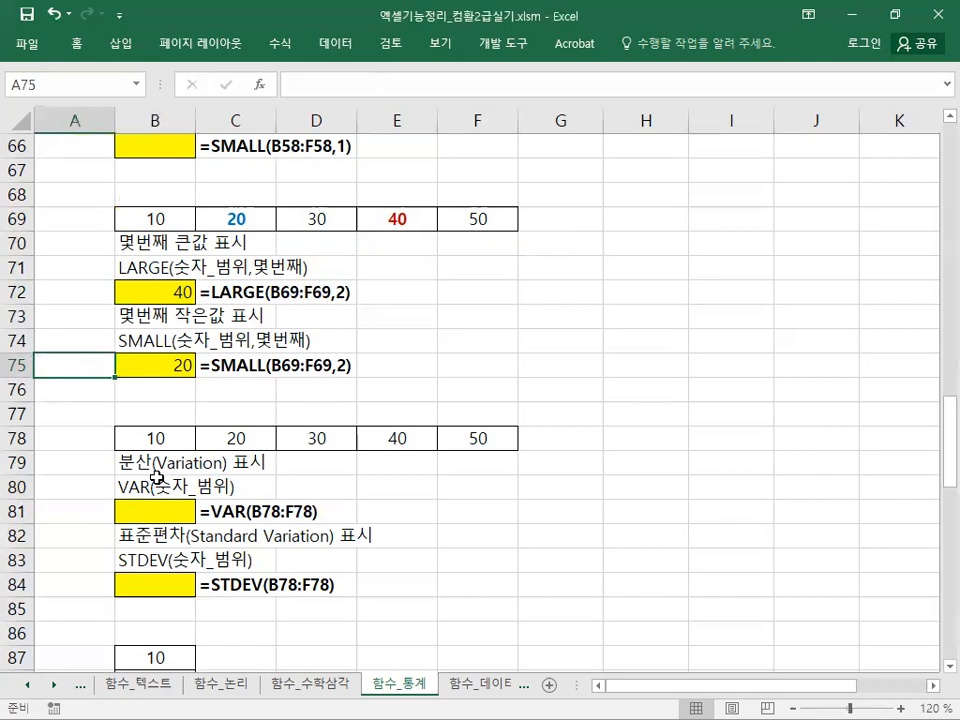
# Enter =LARGE(B58:F58,1) in B62 to return the largest value of the row 58 numbers.
pyautogui.scroll(3, 156, 476)
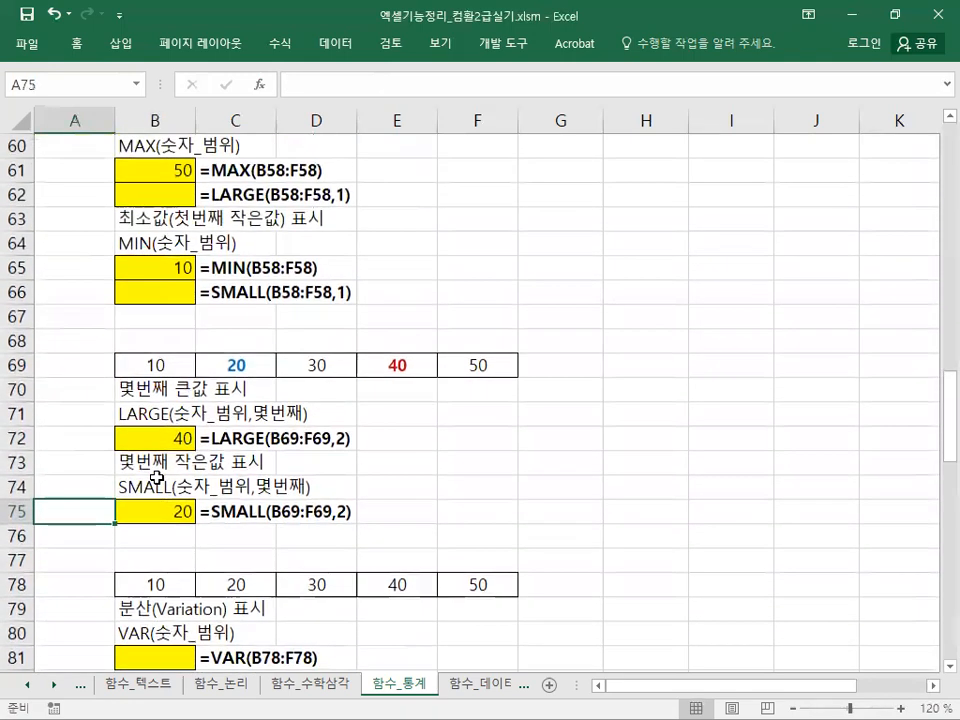
pyautogui.click(136, 243)
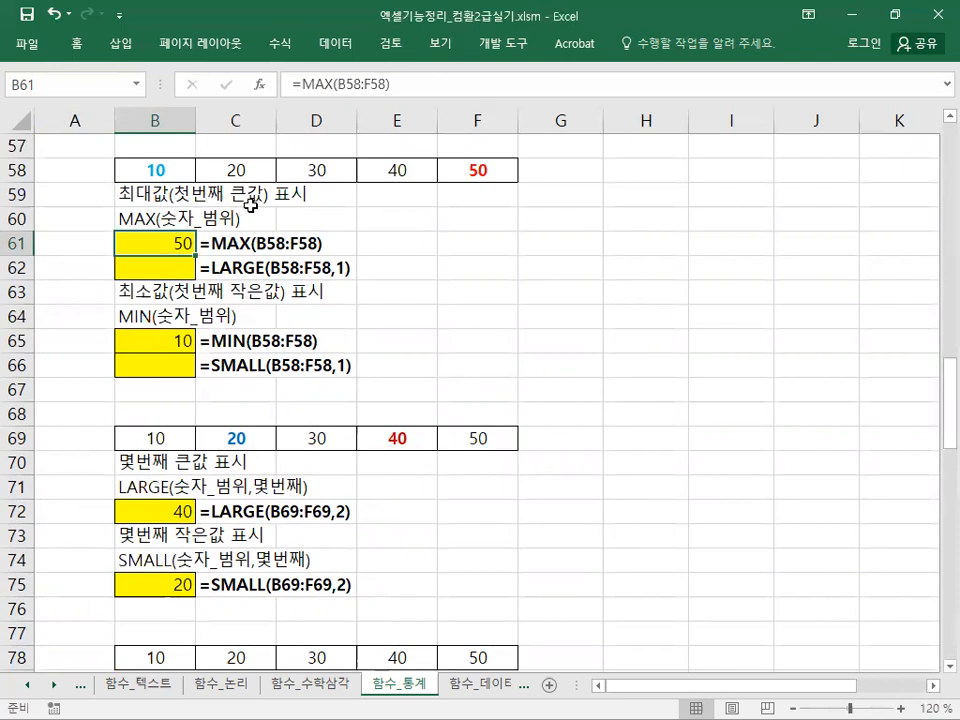
pyautogui.click(87, 295)
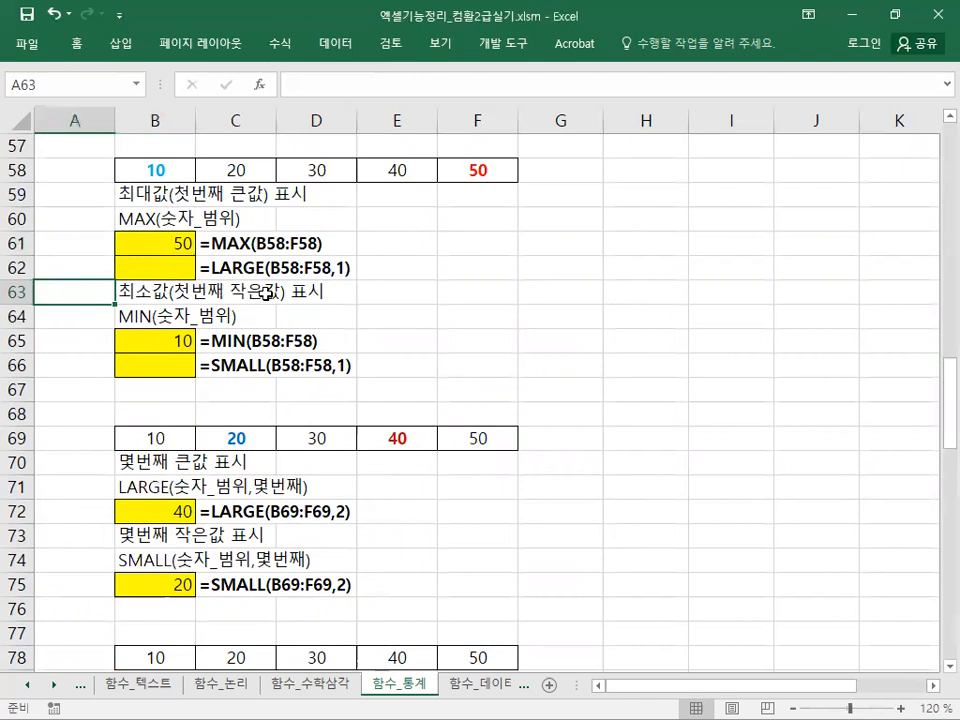
pyautogui.click(102, 243)
pyautogui.click(155, 272)
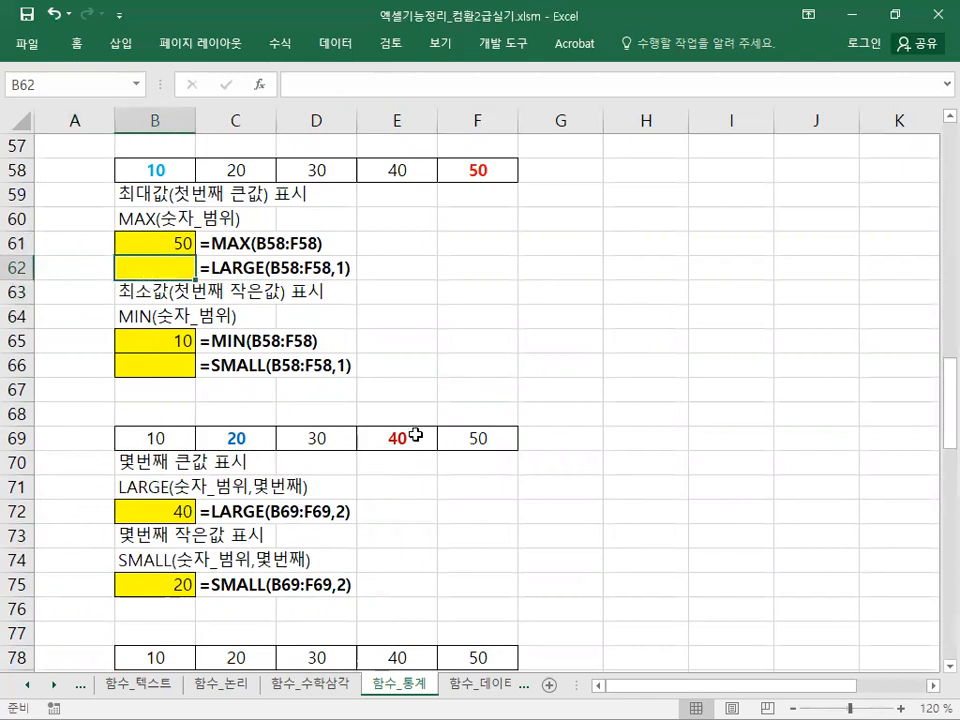
pyautogui.write('=LAR')
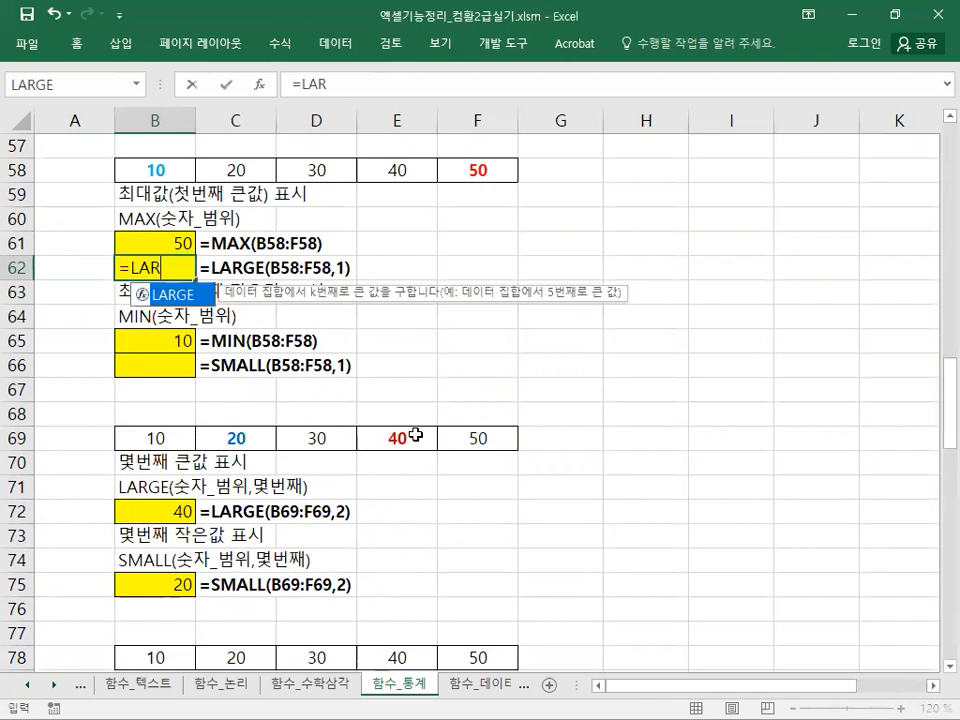
pyautogui.write('GE(')
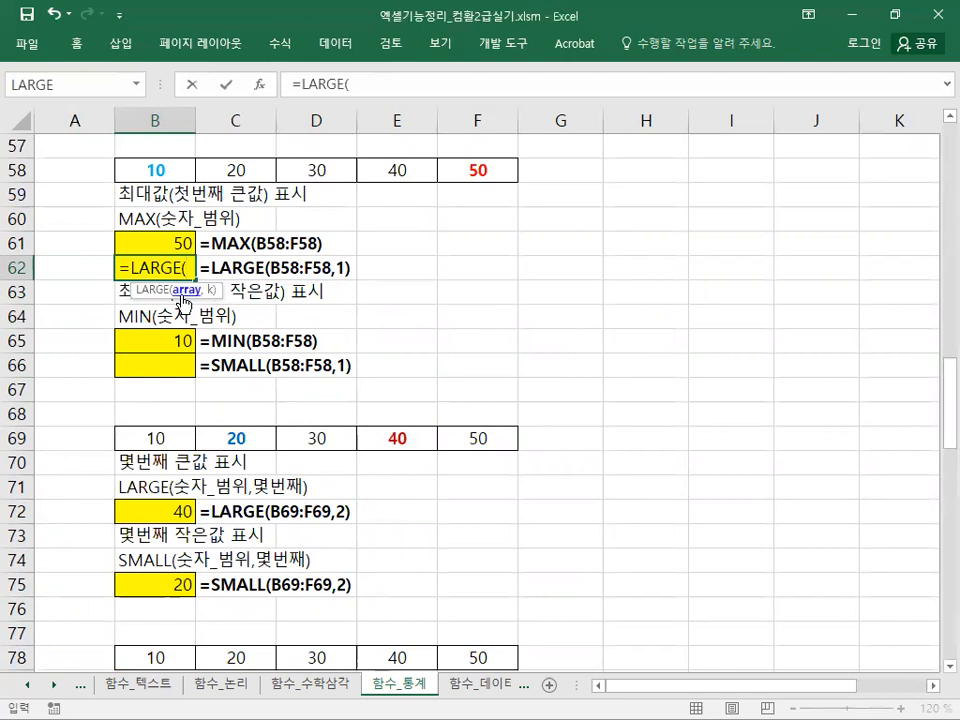
pyautogui.moveTo(190, 171); pyautogui.dragTo(475, 180)
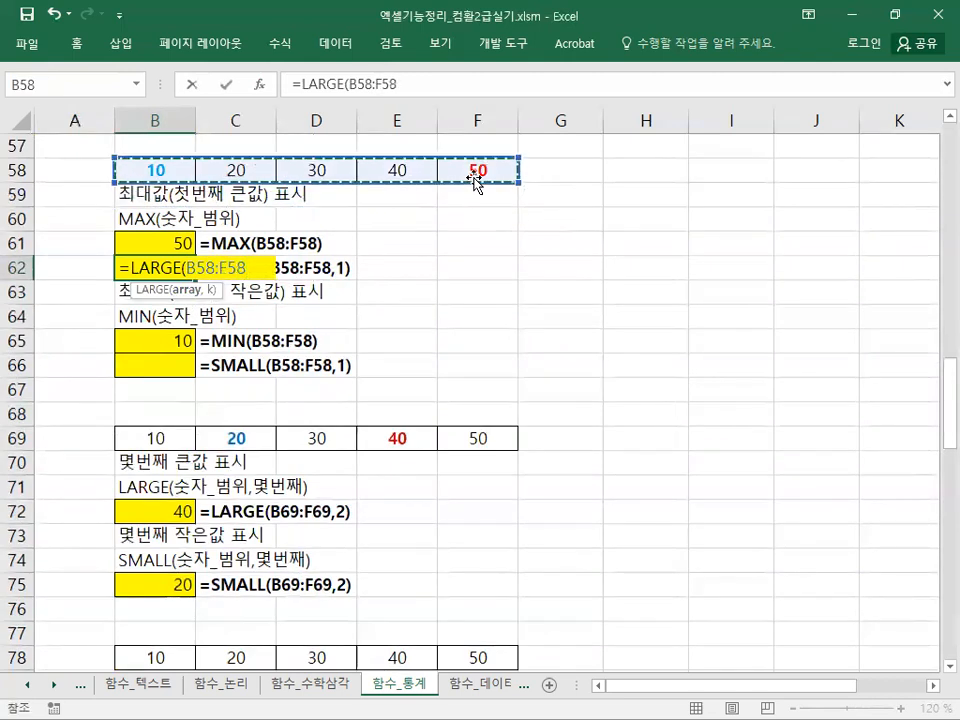
pyautogui.write(',1)')
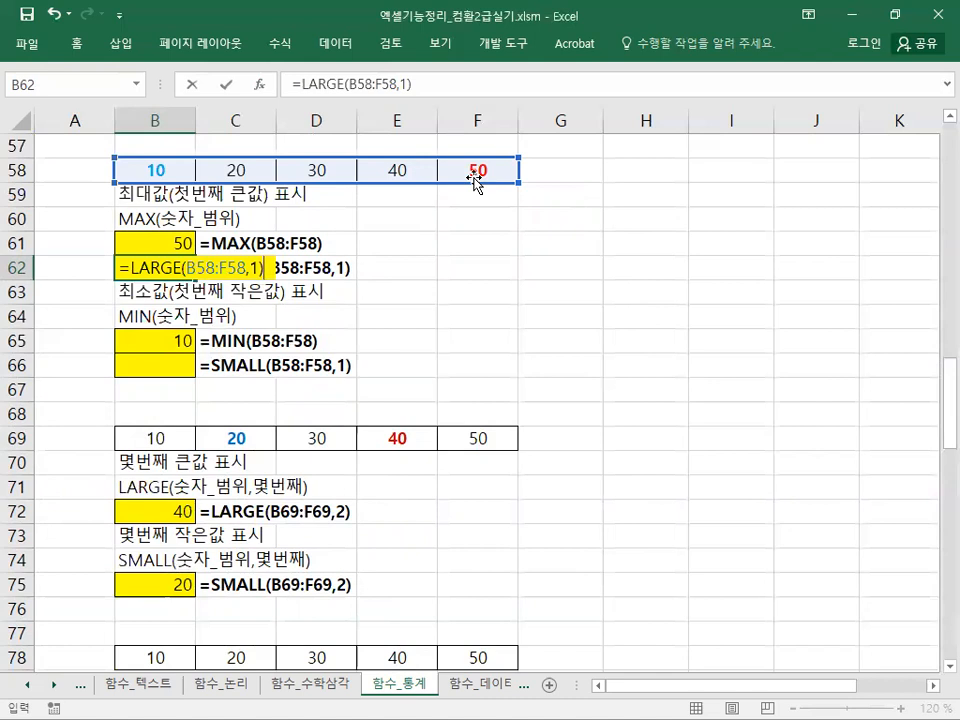
pyautogui.press('Return')
pyautogui.press('Up')
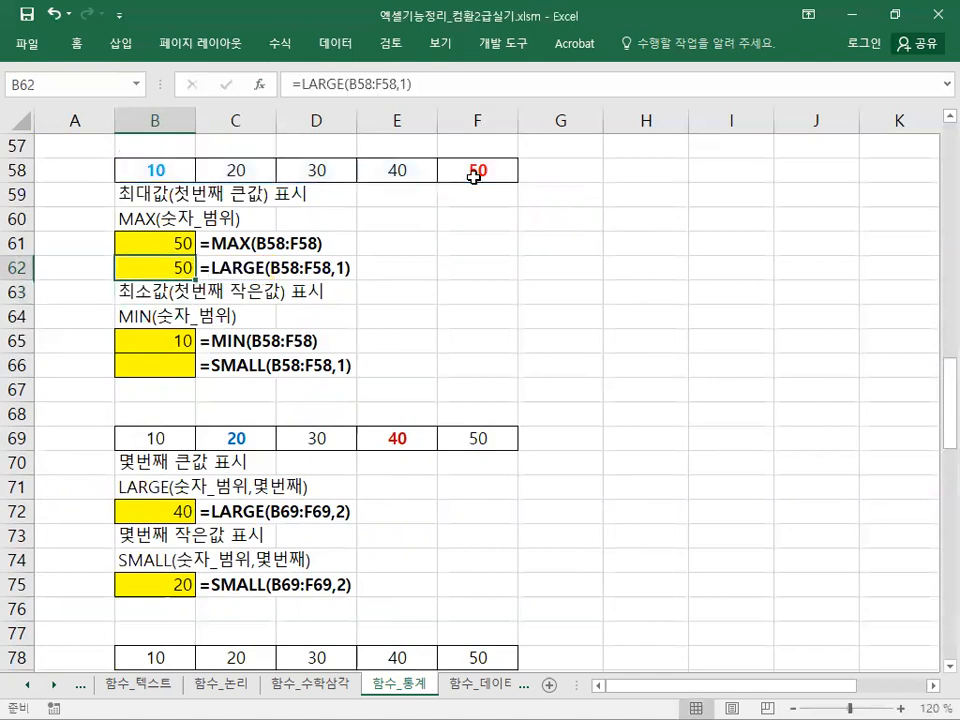
# Enter =SMALL(B58:F58,1) in B66 to return the smallest value of the row 58 numbers.
pyautogui.moveTo(150, 346); pyautogui.dragTo(155, 368)
pyautogui.click(155, 368)
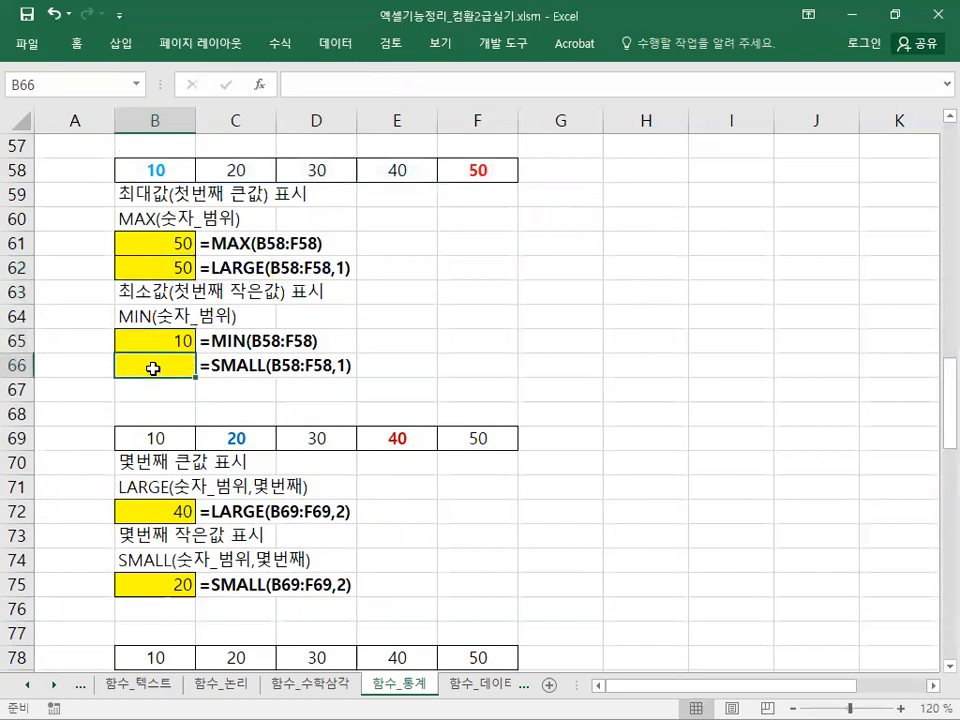
pyautogui.write('=')
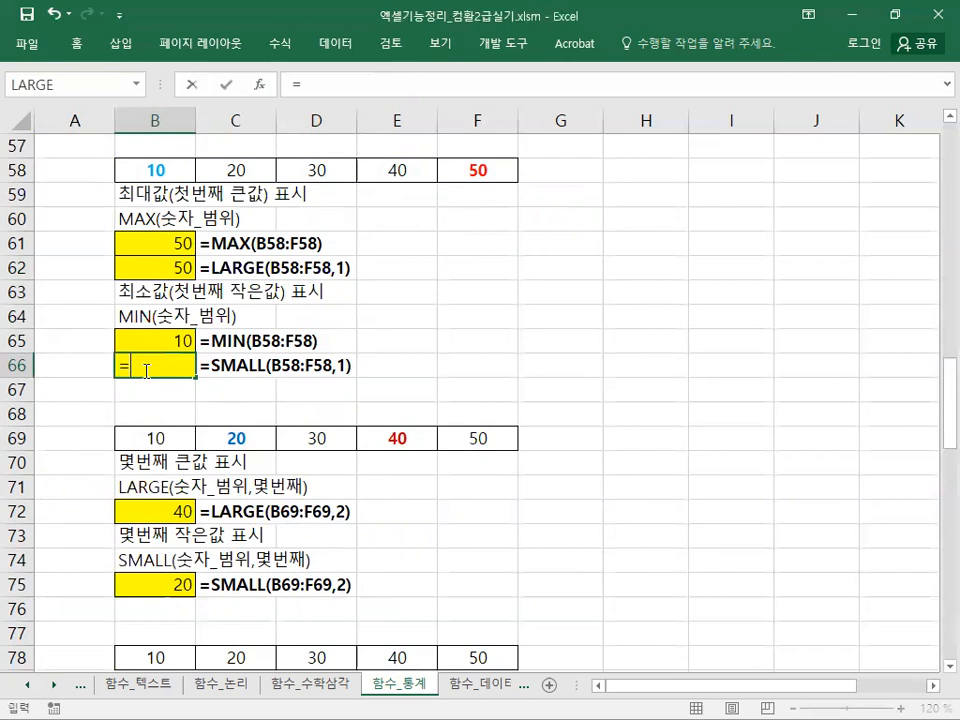
pyautogui.write('SMALL(')
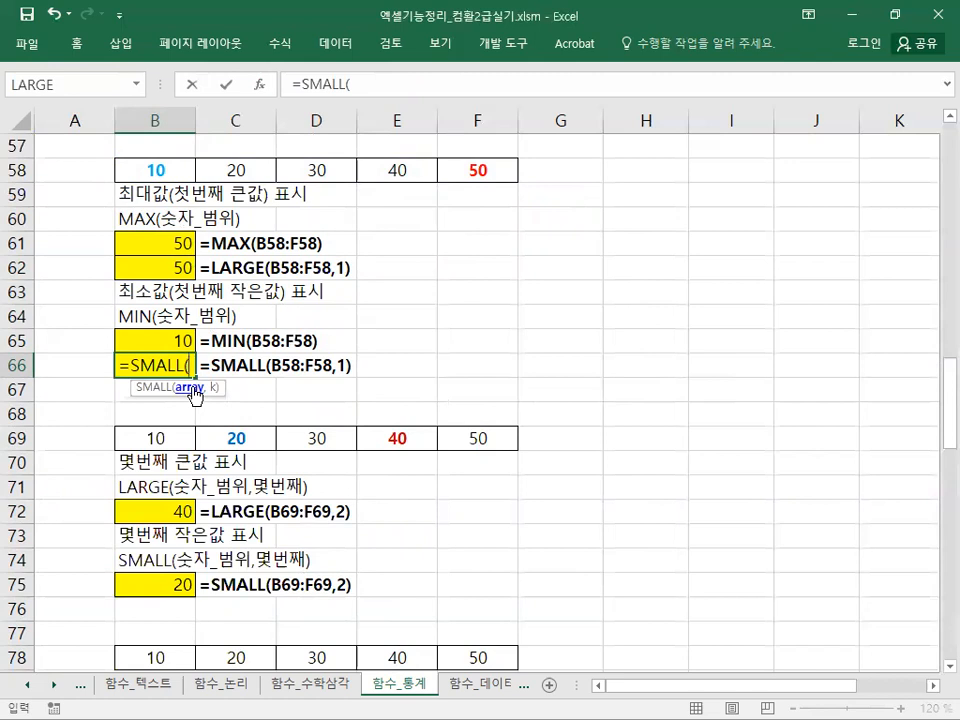
pyautogui.moveTo(155, 170); pyautogui.dragTo(481, 172)
pyautogui.write(',')
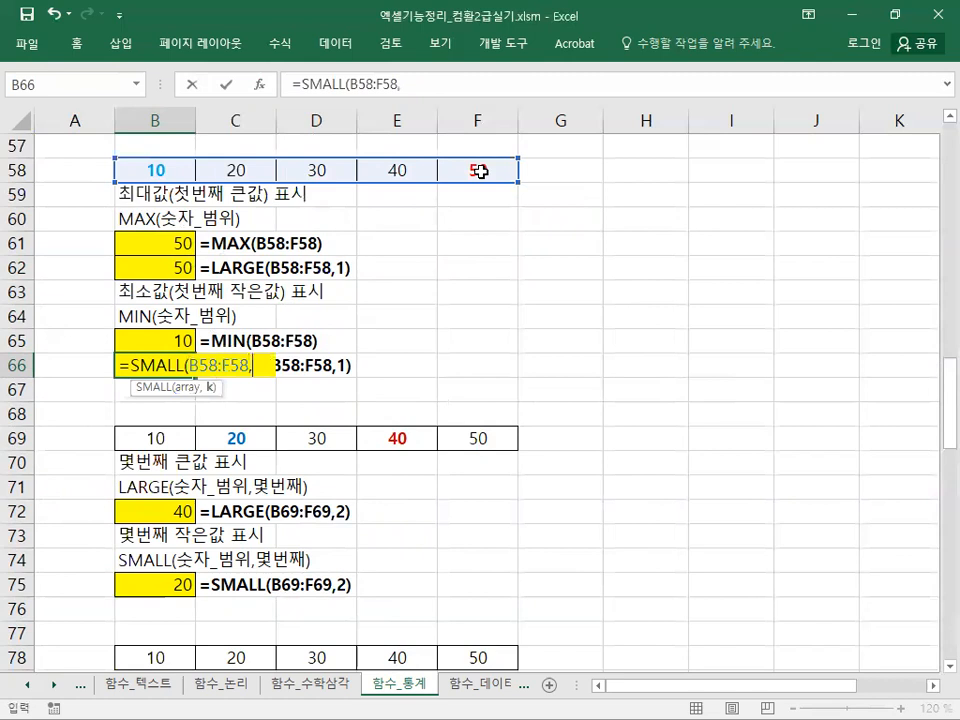
pyautogui.write('1)')
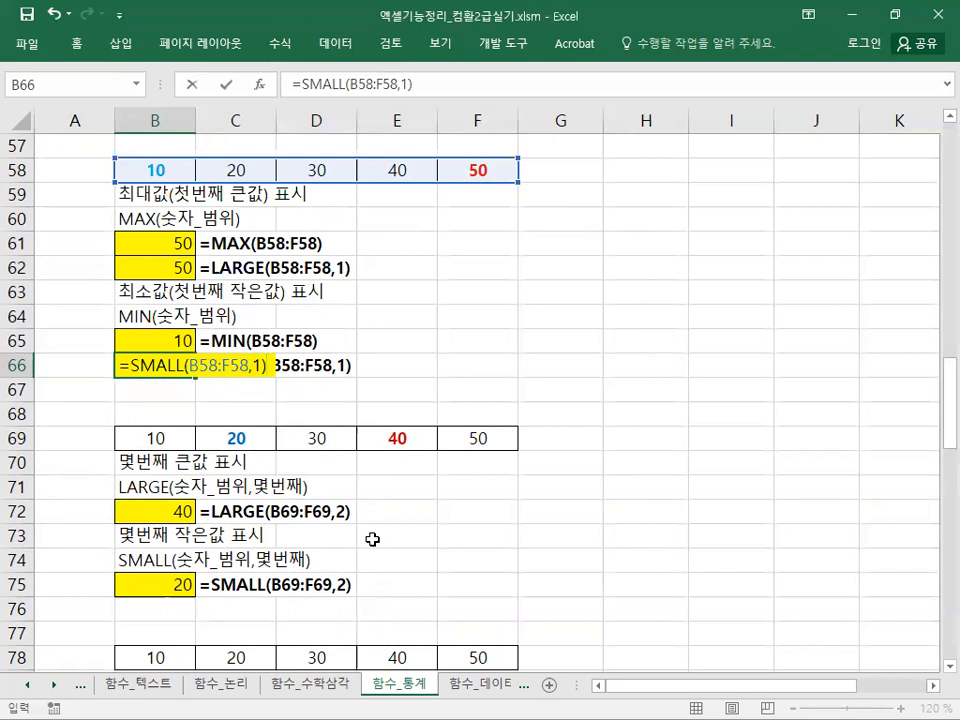
pyautogui.press('Return')
pyautogui.write('₩')
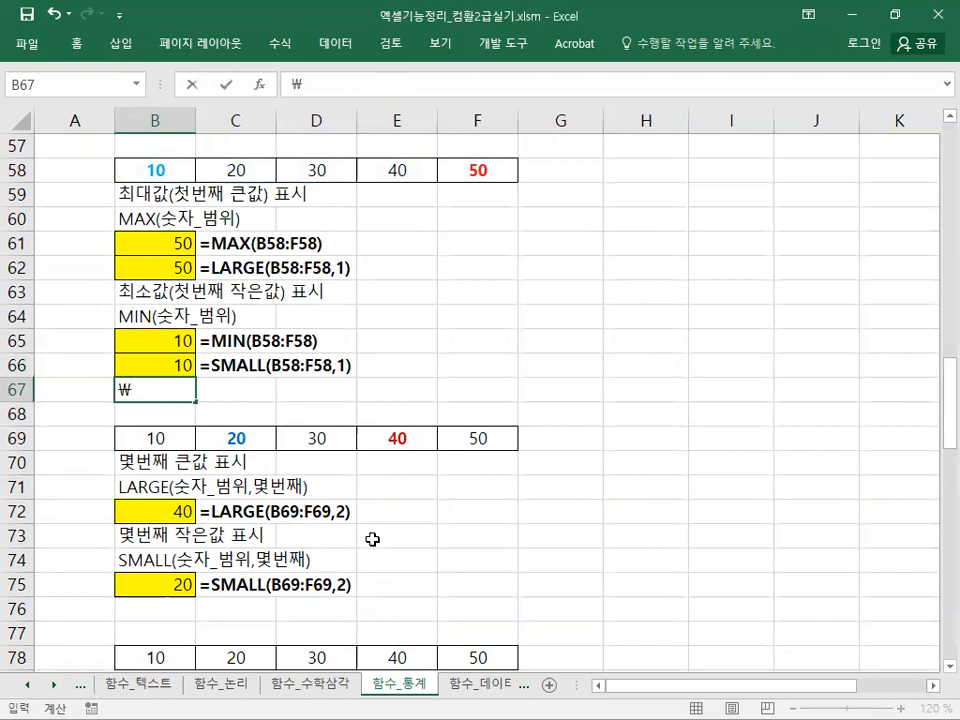
pyautogui.press('BackSpace')
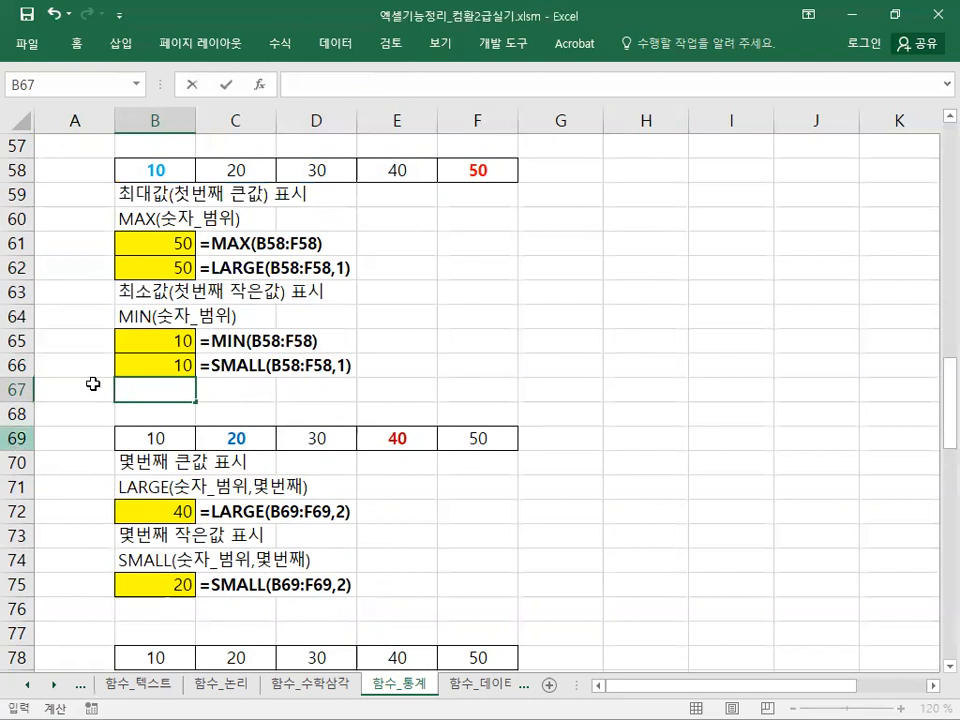
pyautogui.click(71, 393)
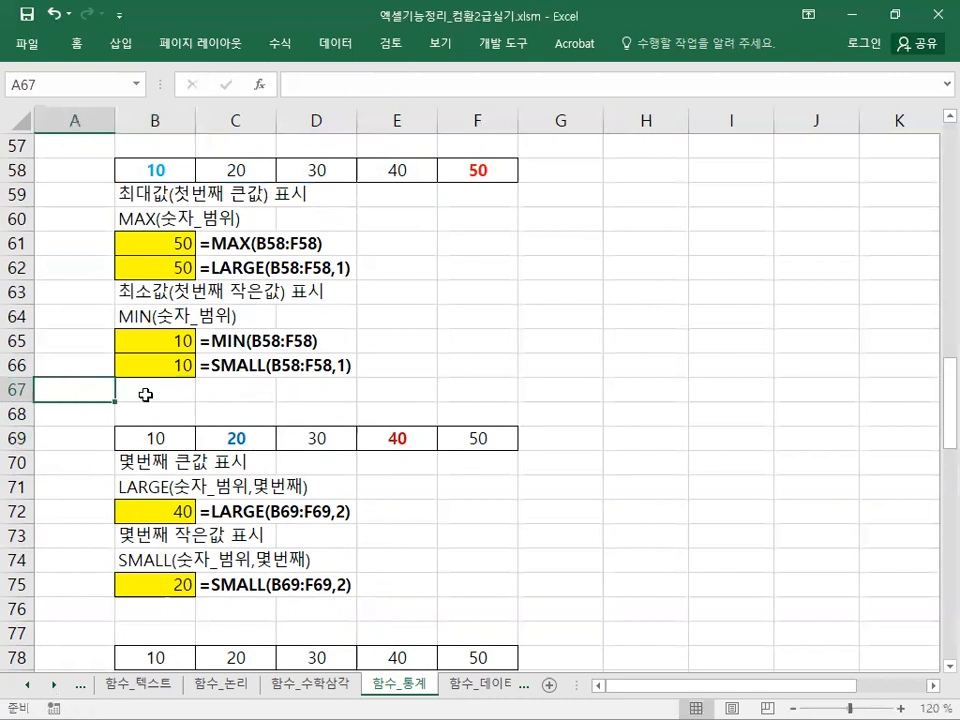
# Compare the MAX and MIN formulas in B61 and B65 with the LARGE and SMALL formulas in B62 and B66.
pyautogui.click(186, 242)
pyautogui.click(183, 340)
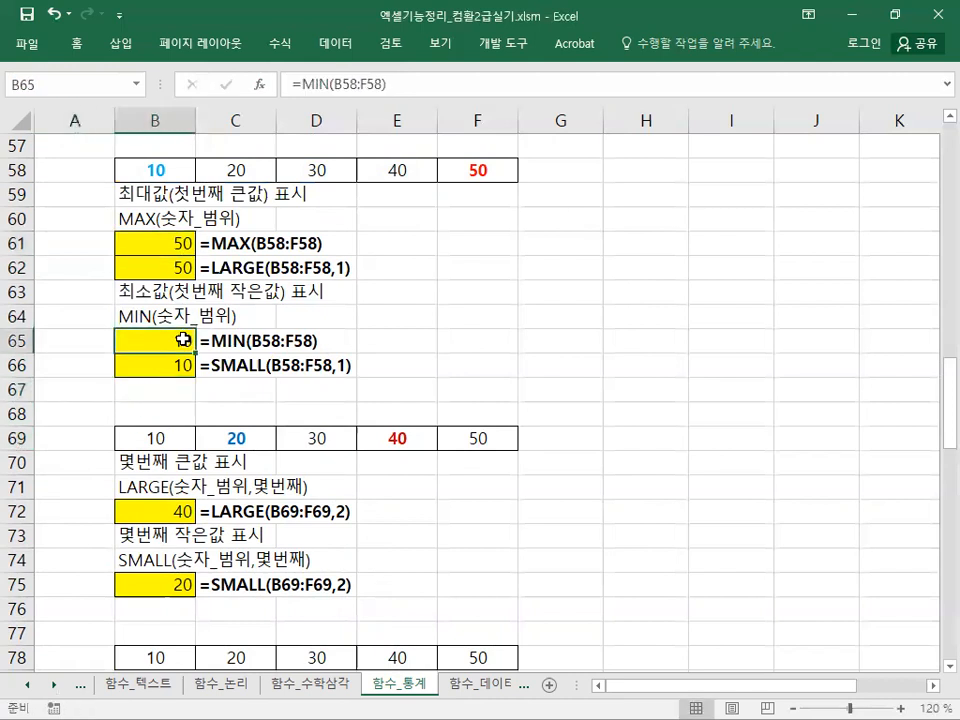
pyautogui.click(184, 268)
pyautogui.click(182, 364)
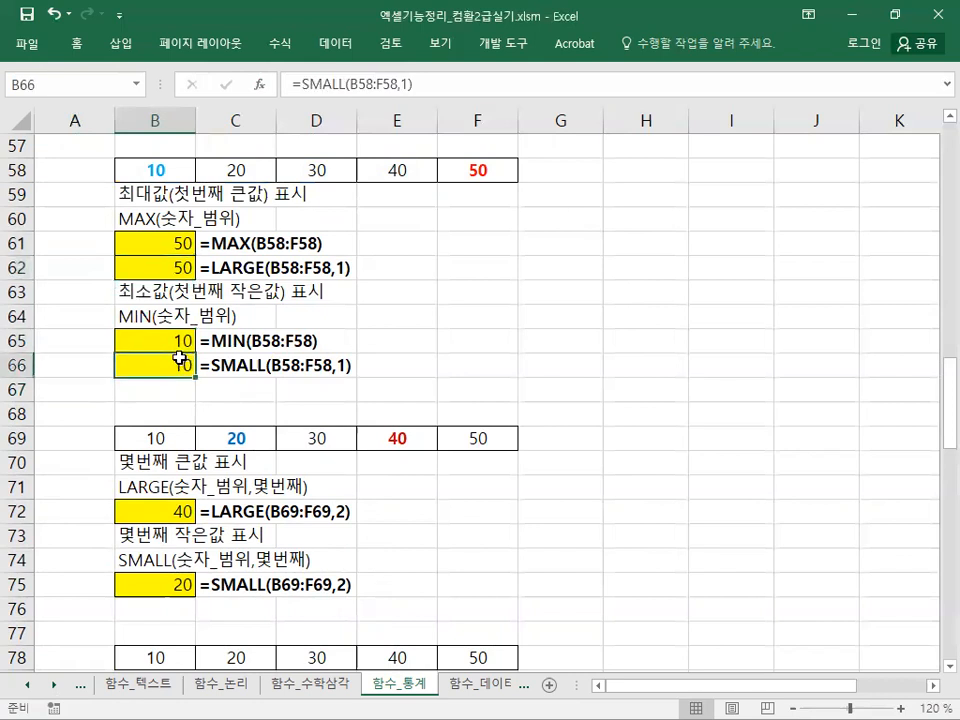
pyautogui.click(182, 240)
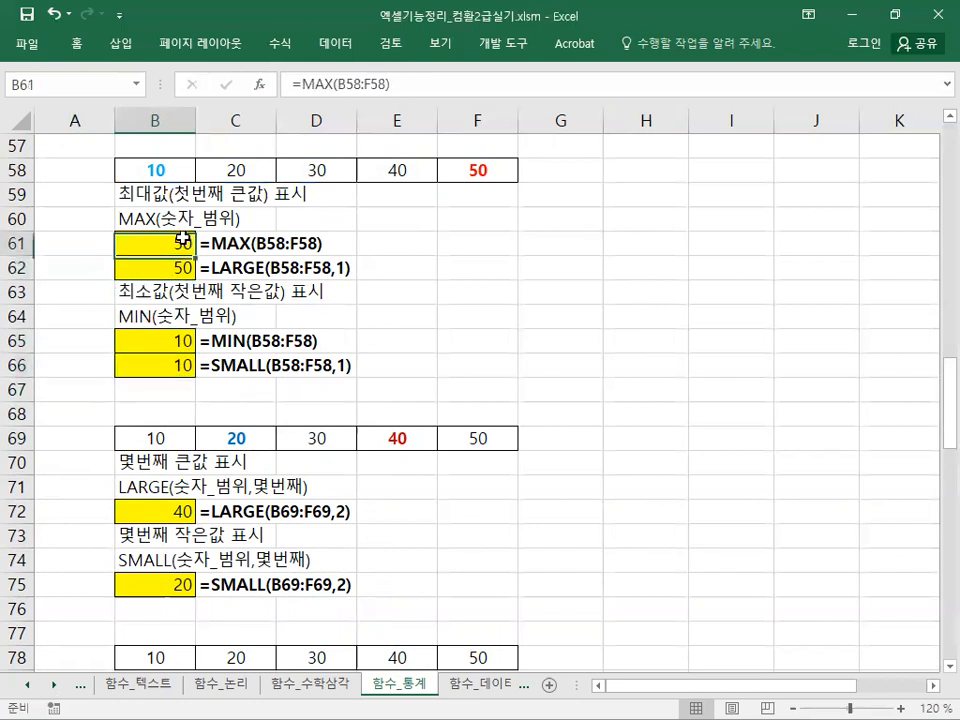
pyautogui.click(170, 340)
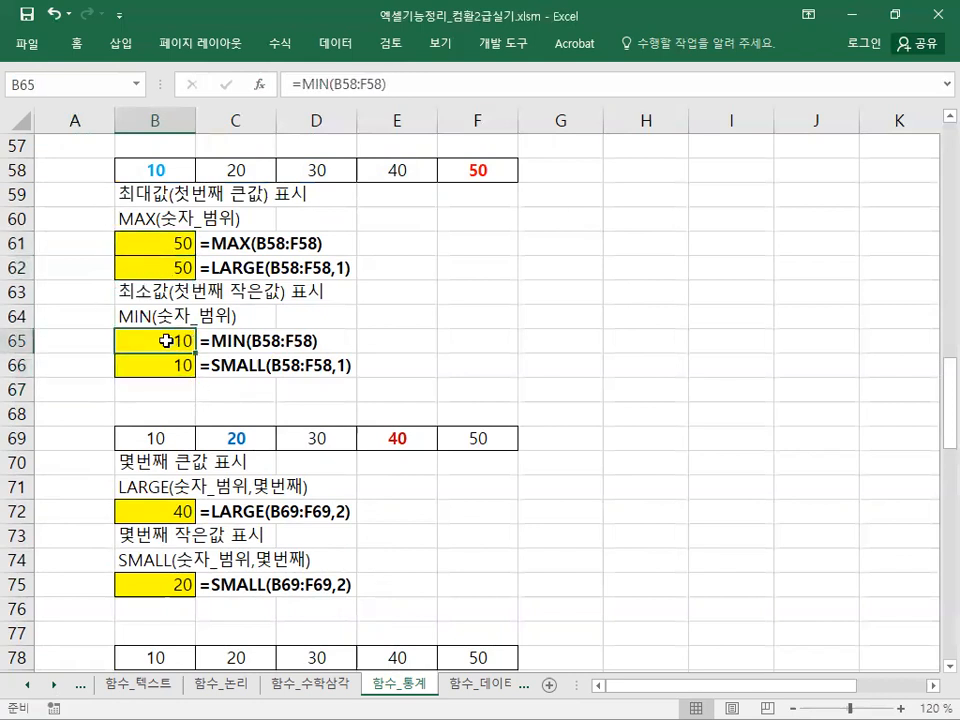
pyautogui.click(175, 266)
pyautogui.click(151, 368)
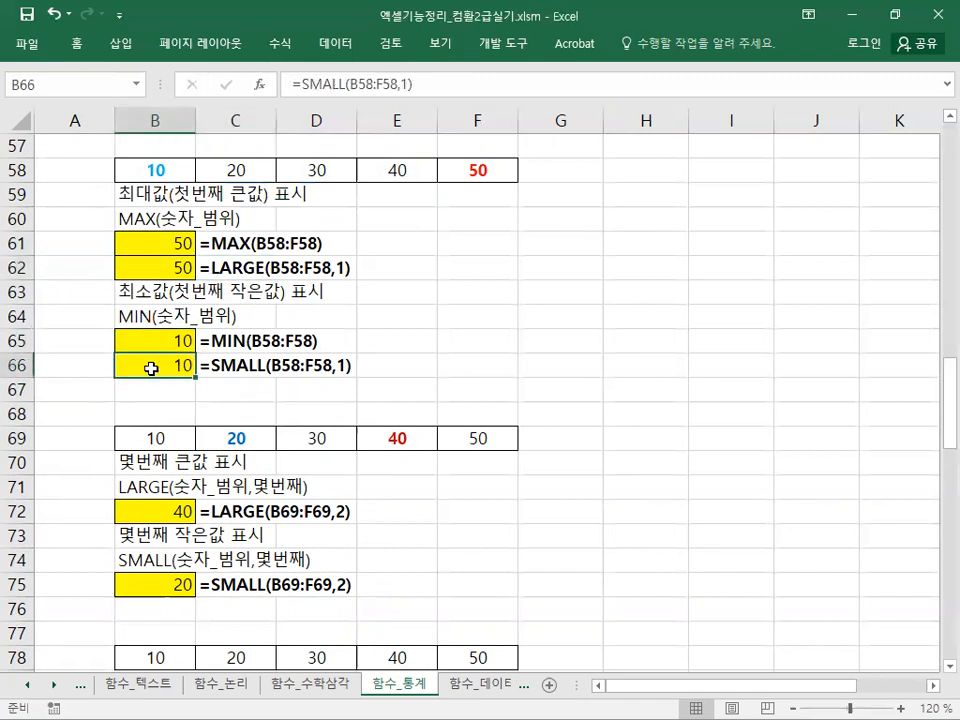
pyautogui.click(192, 243)
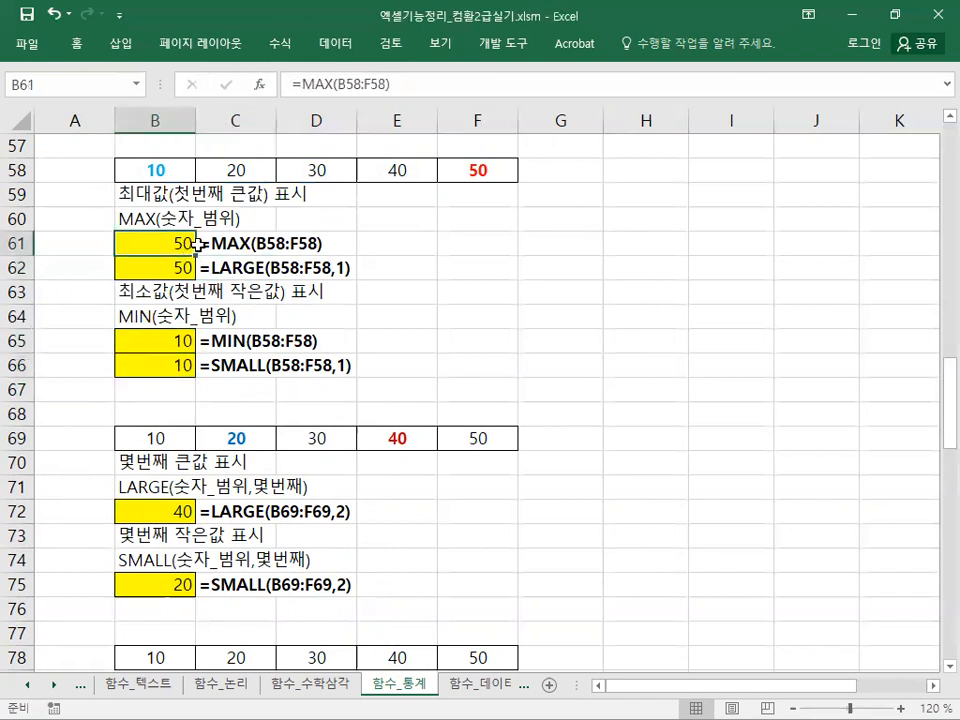
# Examine the variance and standard deviation example in rows 78 to 84, including the VAR and STDEV syntax.
pyautogui.scroll(-3, 200, 243)
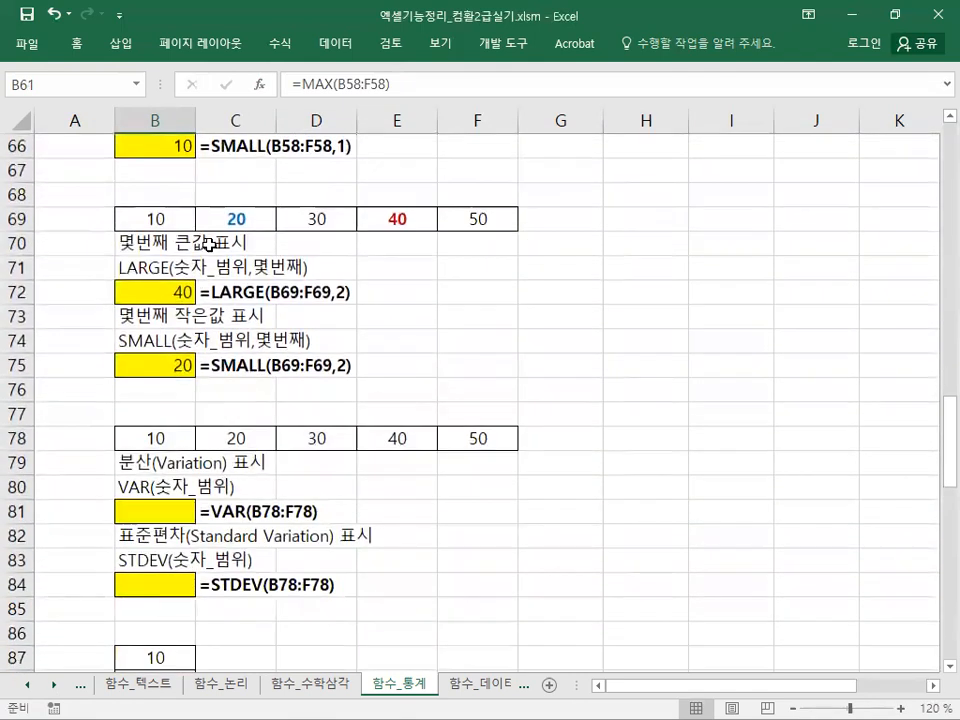
pyautogui.scroll(-3, 208, 245)
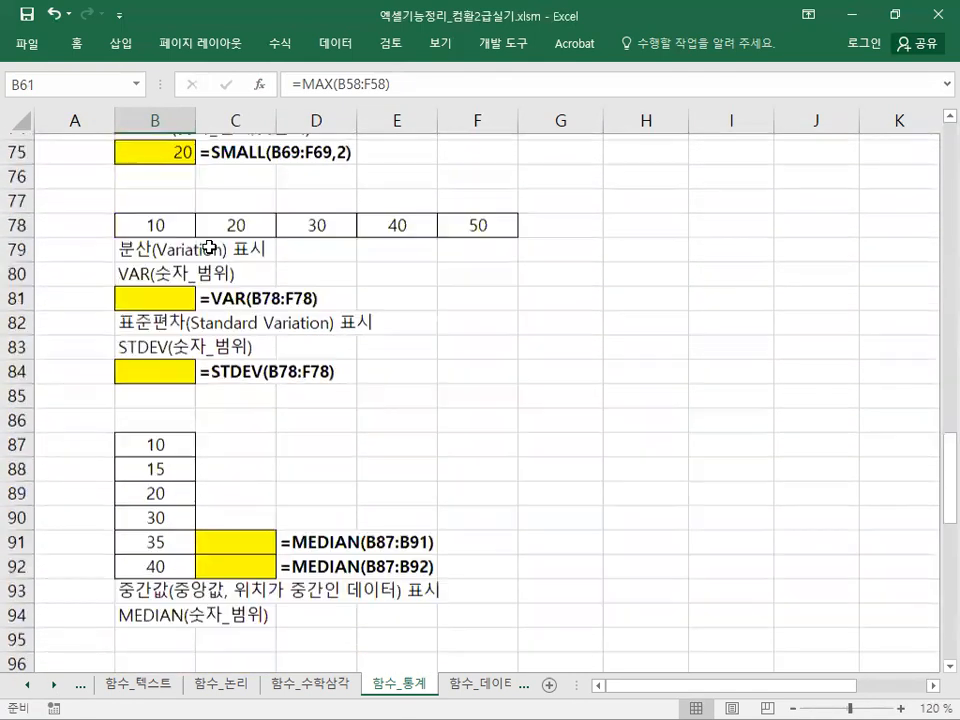
pyautogui.click(948, 665)
pyautogui.click(948, 665)
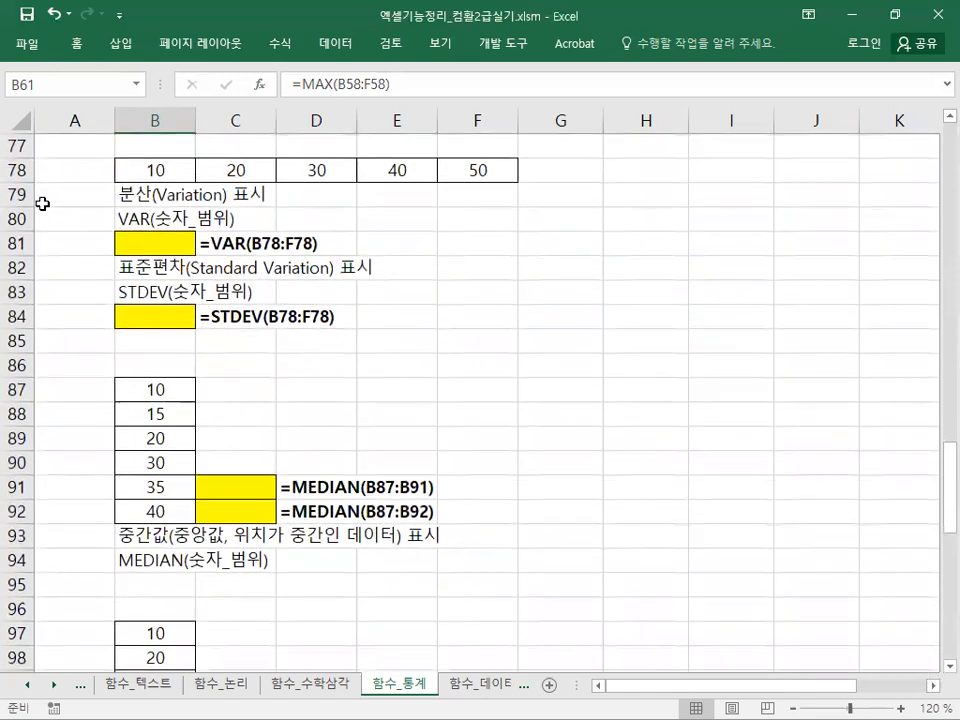
pyautogui.click(77, 198)
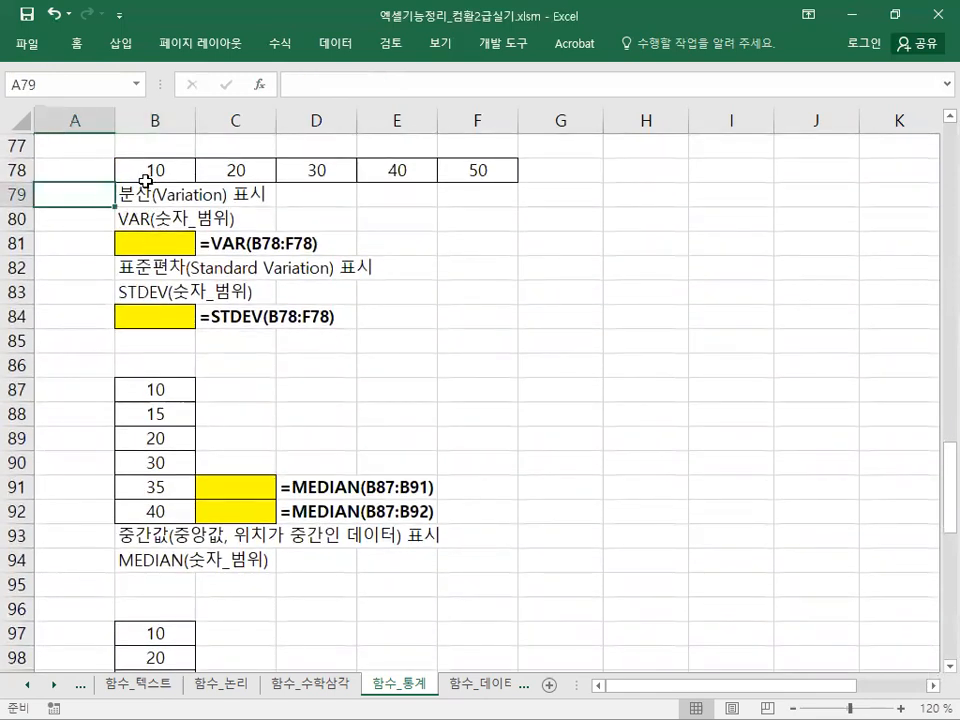
pyautogui.click(86, 269)
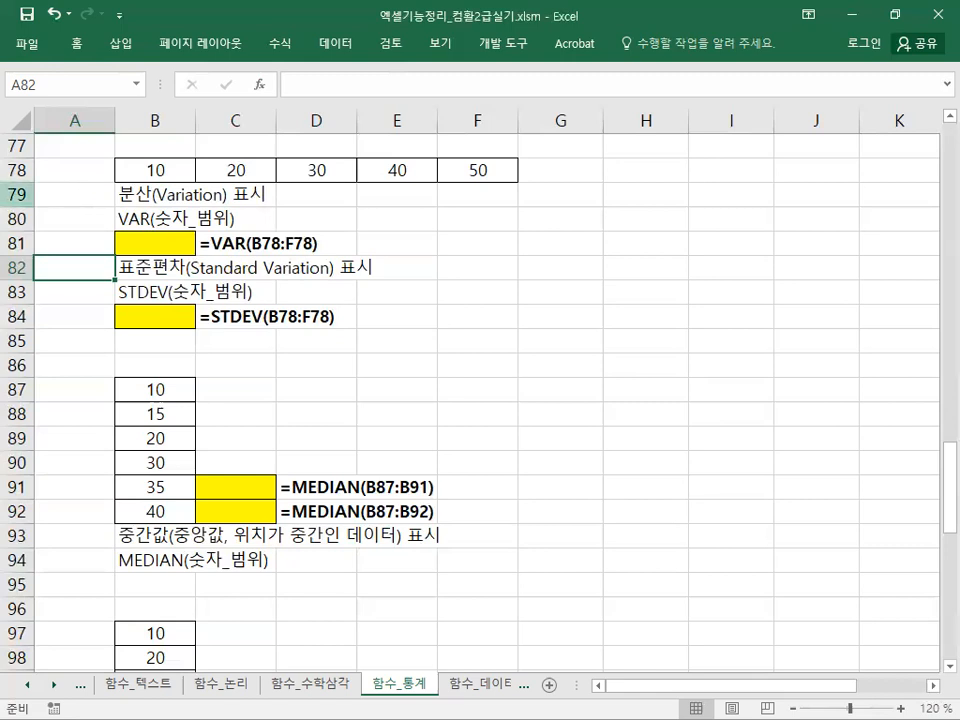
pyautogui.click(86, 193)
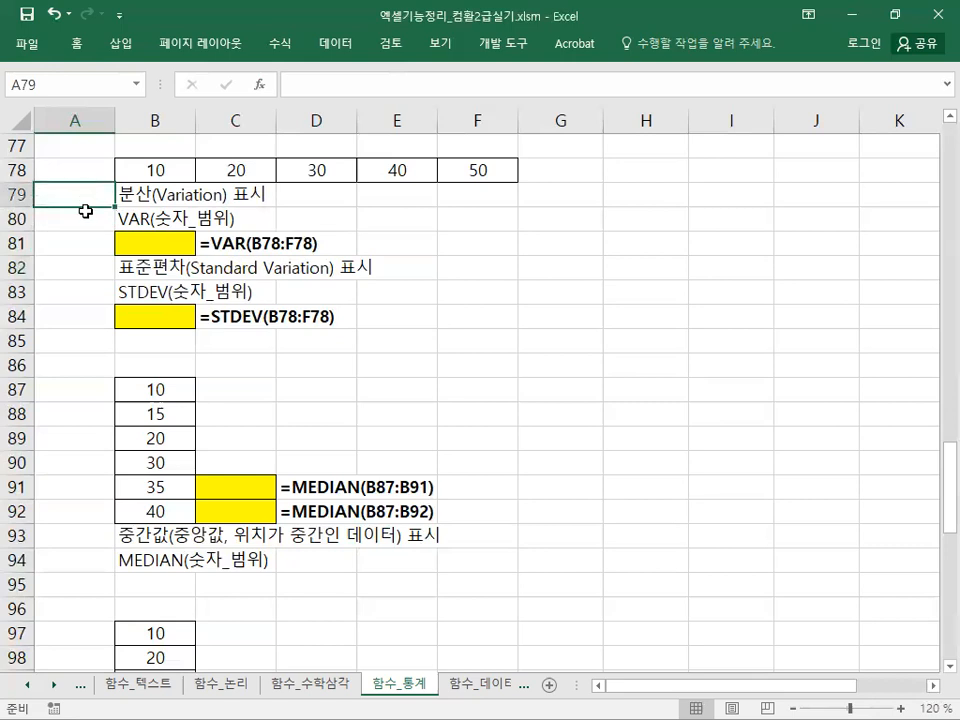
pyautogui.click(86, 264)
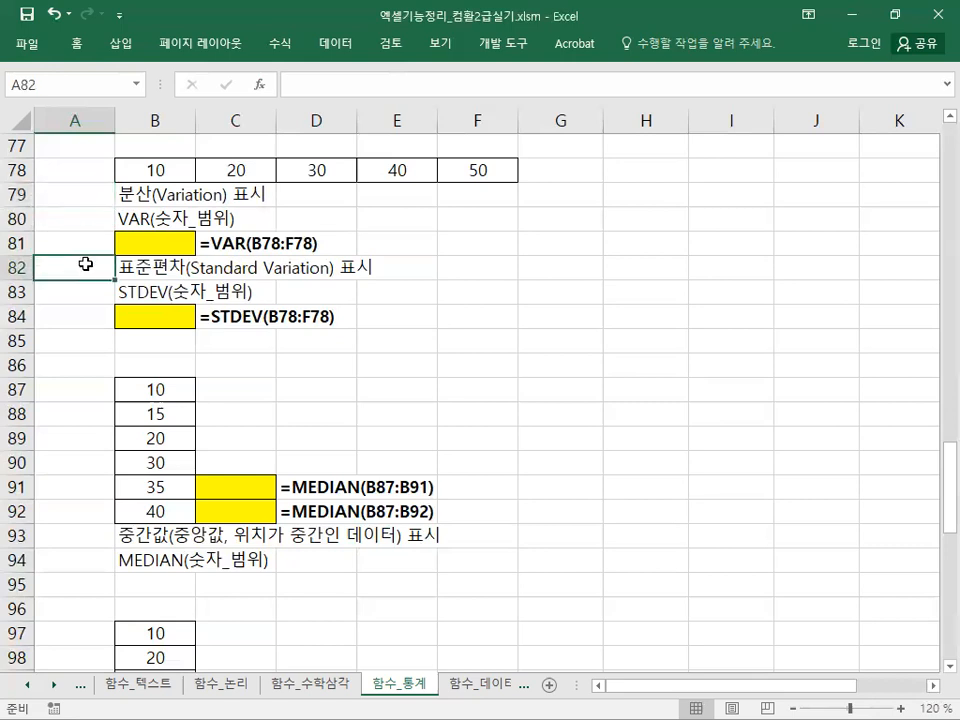
pyautogui.click(91, 193)
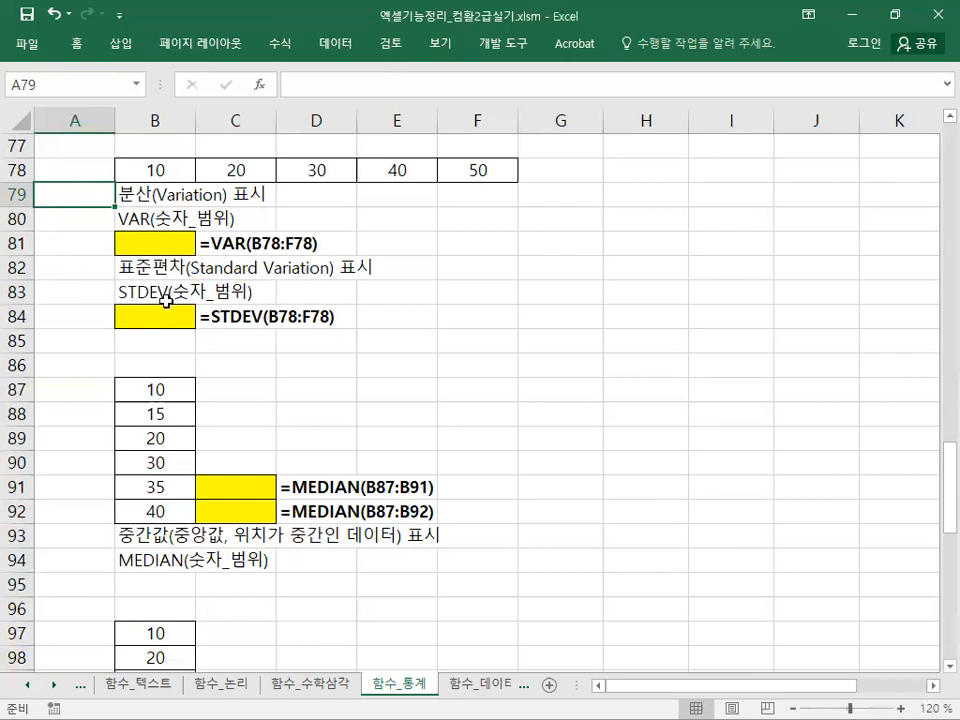
# Insert the VAR function from the list of all functions into B81 for the row 78 variance.
pyautogui.click(157, 250)
pyautogui.moveTo(180, 172); pyautogui.dragTo(478, 171)
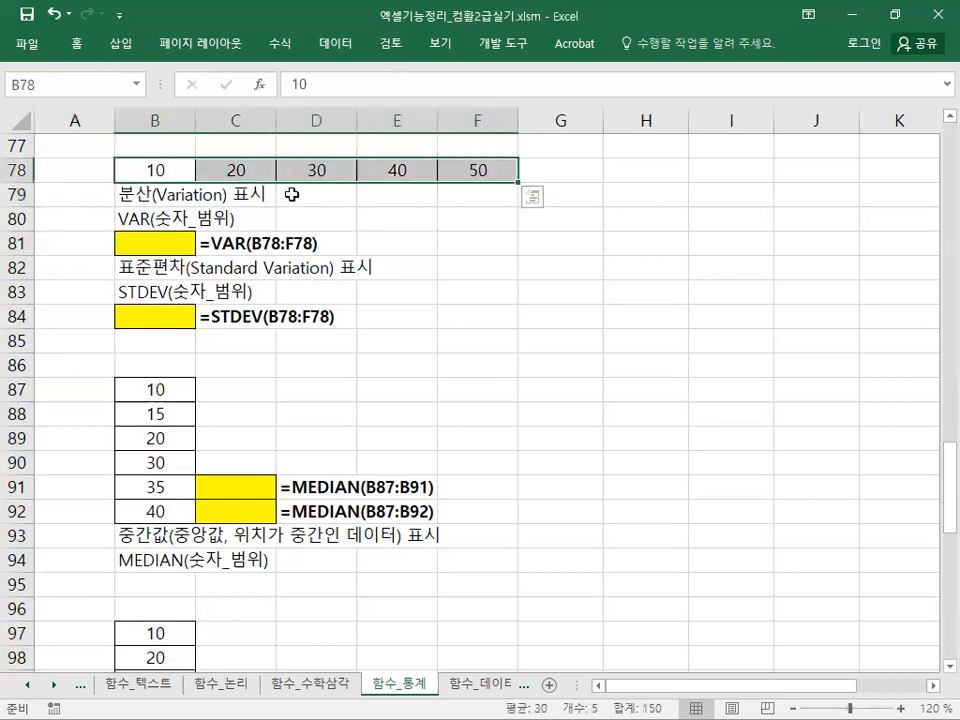
pyautogui.click(172, 242)
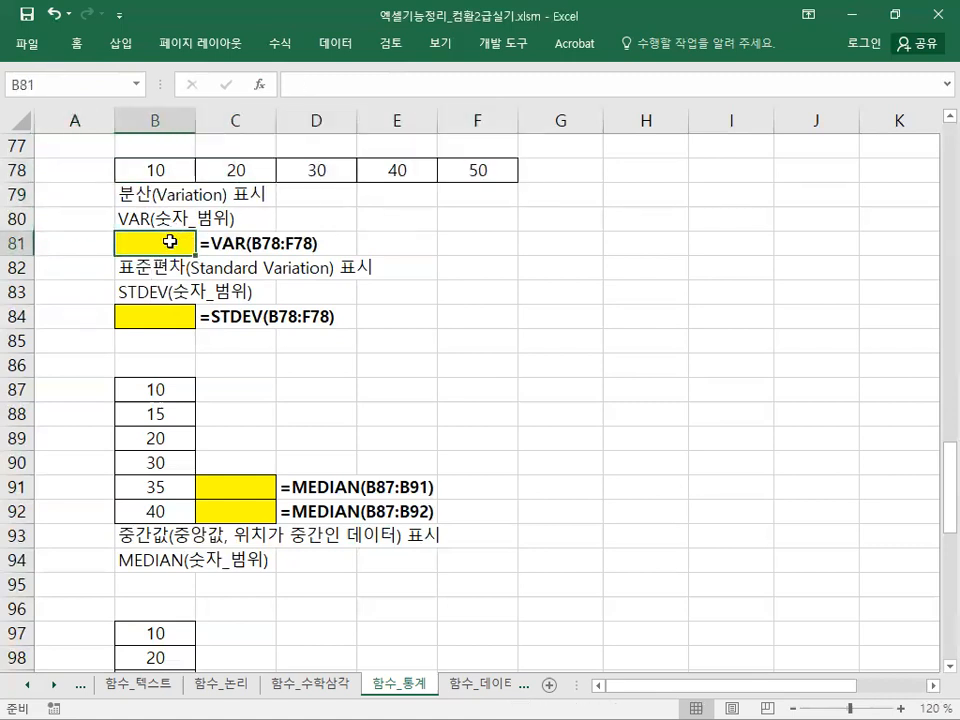
pyautogui.click(280, 43)
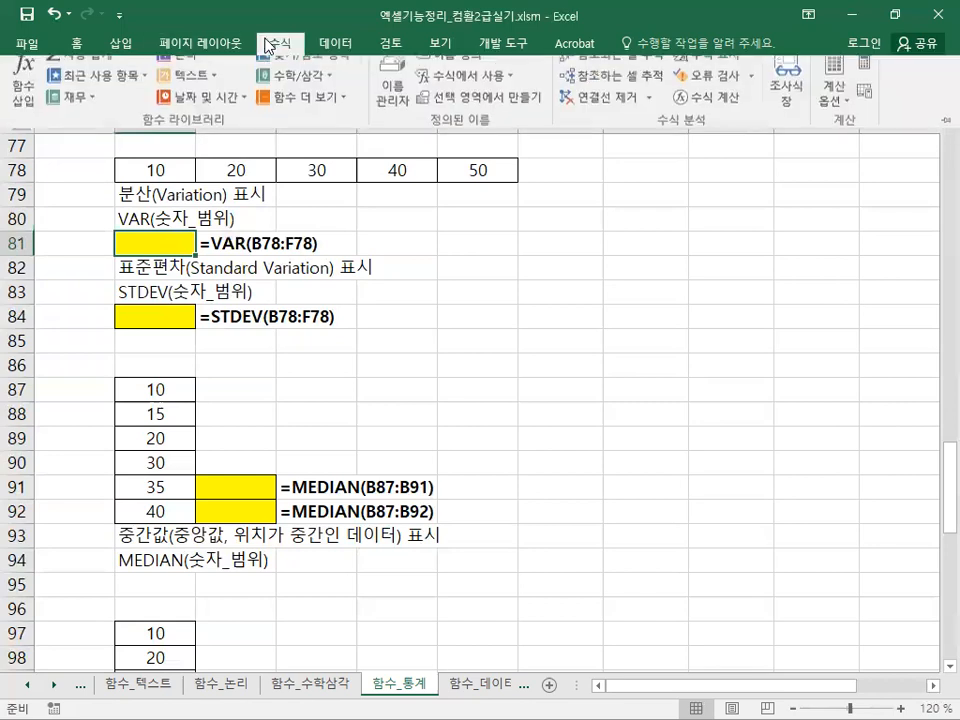
pyautogui.click(24, 108)
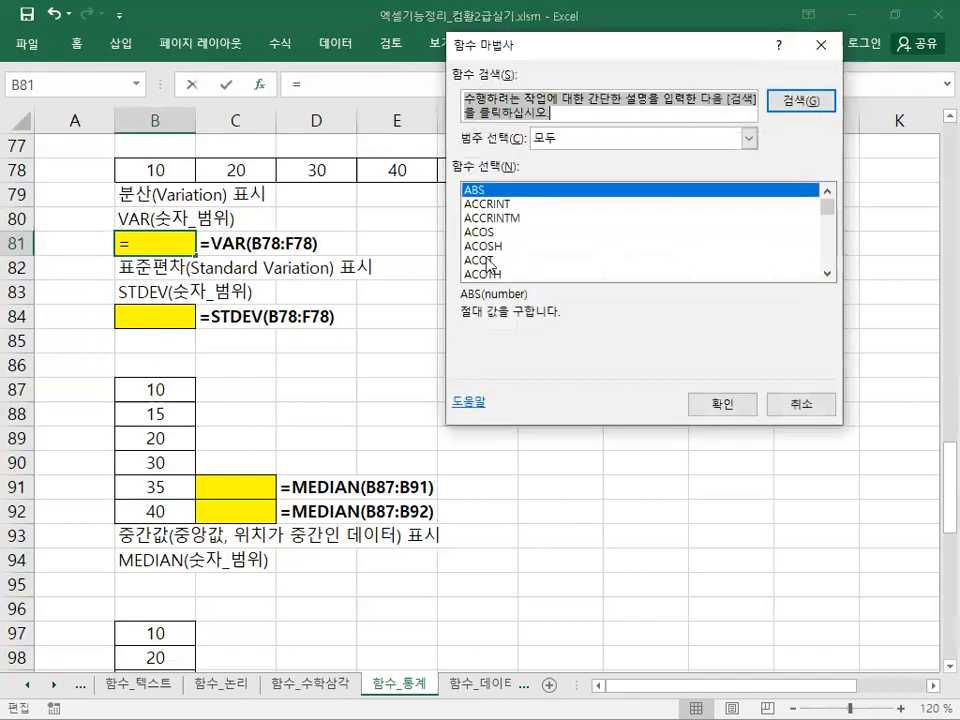
pyautogui.scroll(-20, 489, 264)
pyautogui.scroll(-20, 490, 262)
pyautogui.scroll(-20, 493, 257)
pyautogui.scroll(-20, 494, 251)
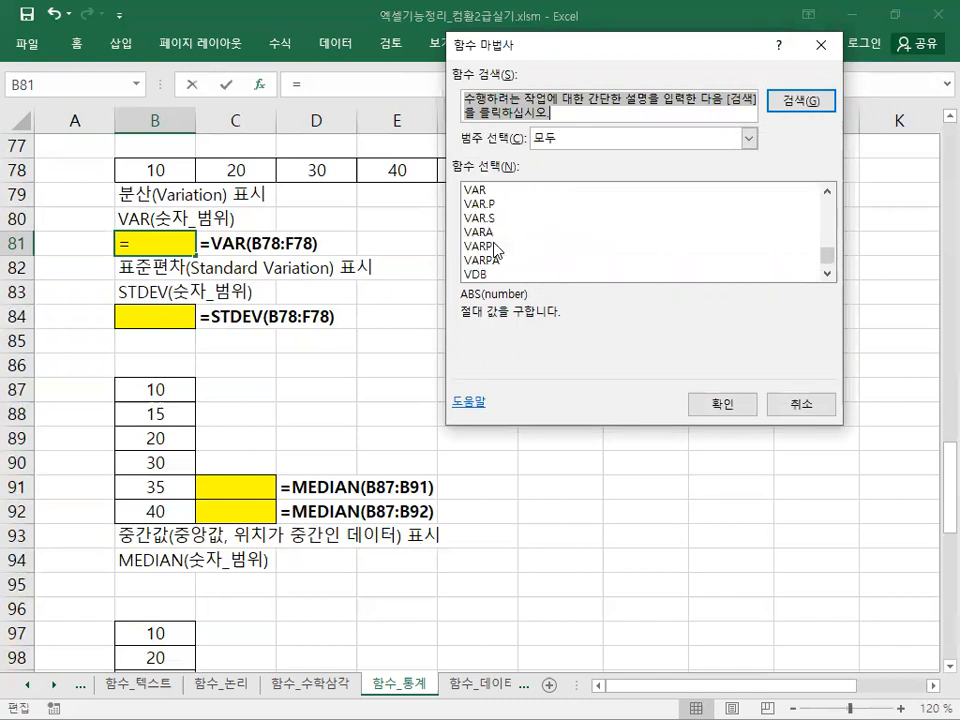
pyautogui.scroll(1, 494, 250)
pyautogui.click(489, 233)
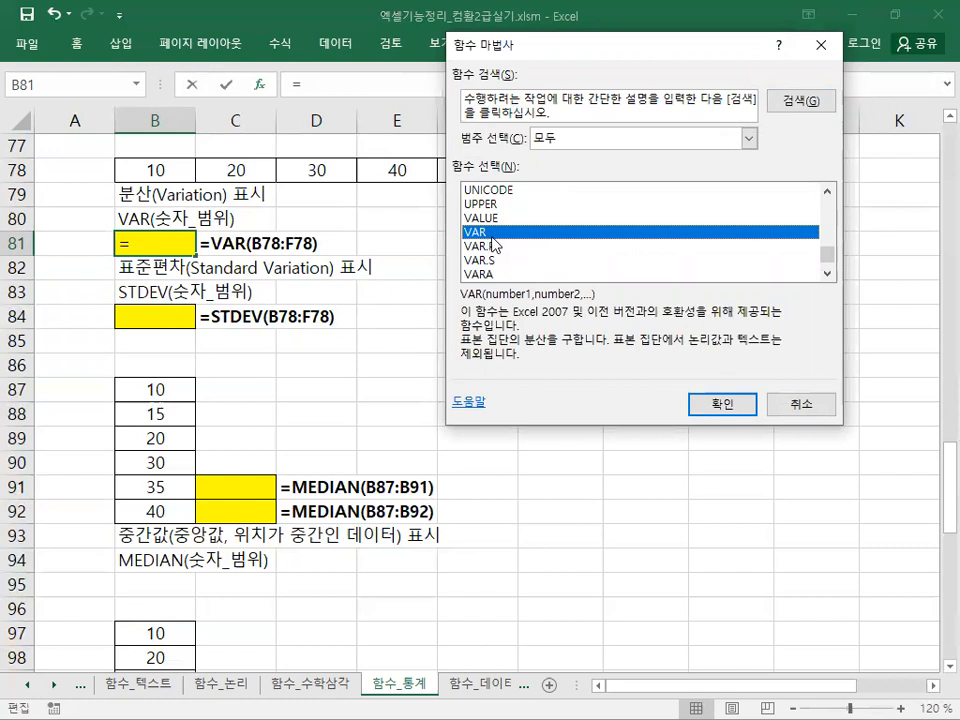
pyautogui.click(711, 411)
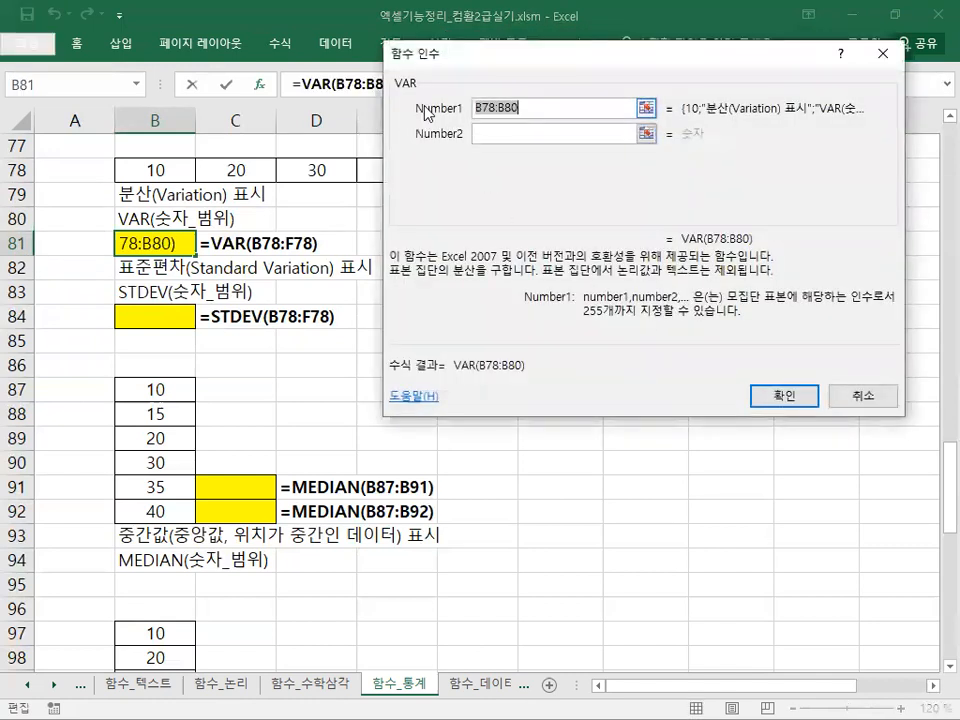
# Replace VAR's Number1 argument with the range B78:F78 and confirm the formula in B81.
pyautogui.press('Delete')
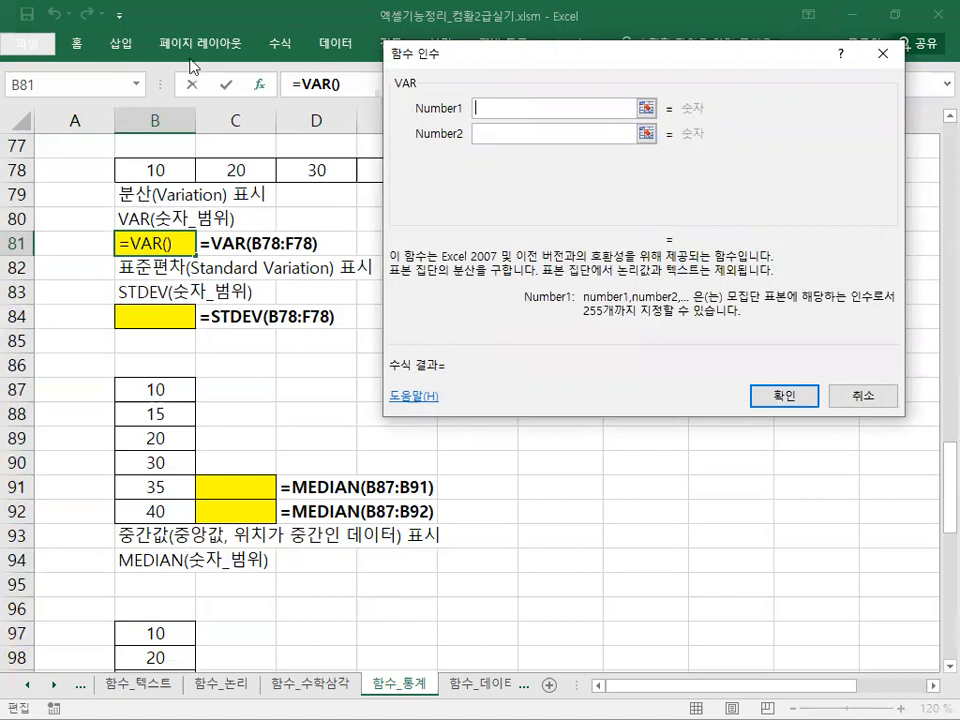
pyautogui.moveTo(536, 60); pyautogui.dragTo(517, 208)
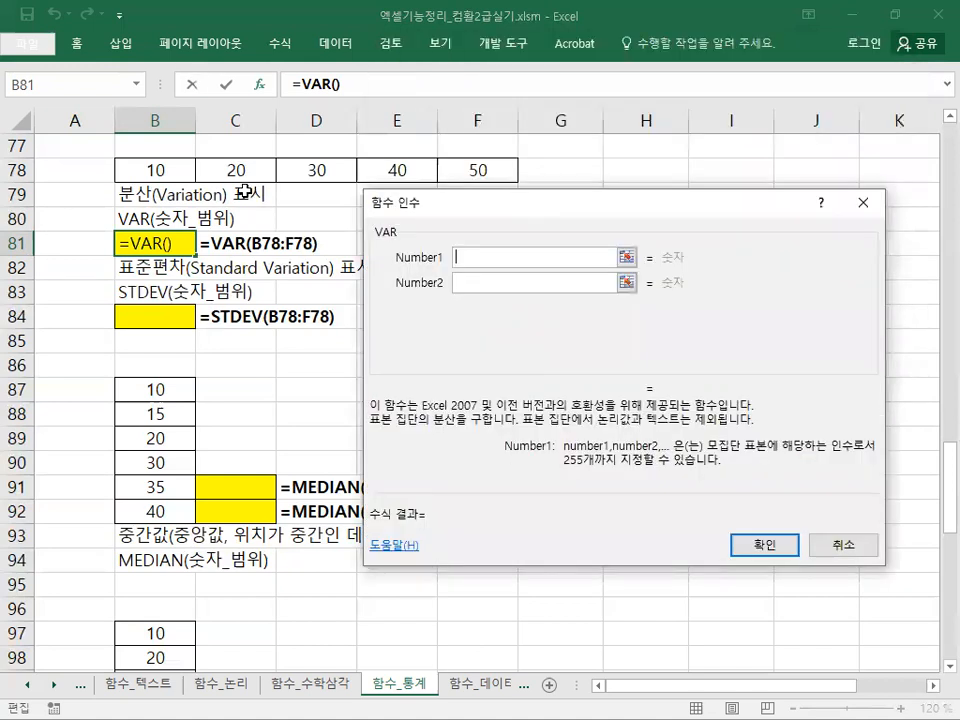
pyautogui.moveTo(152, 170); pyautogui.dragTo(467, 171)
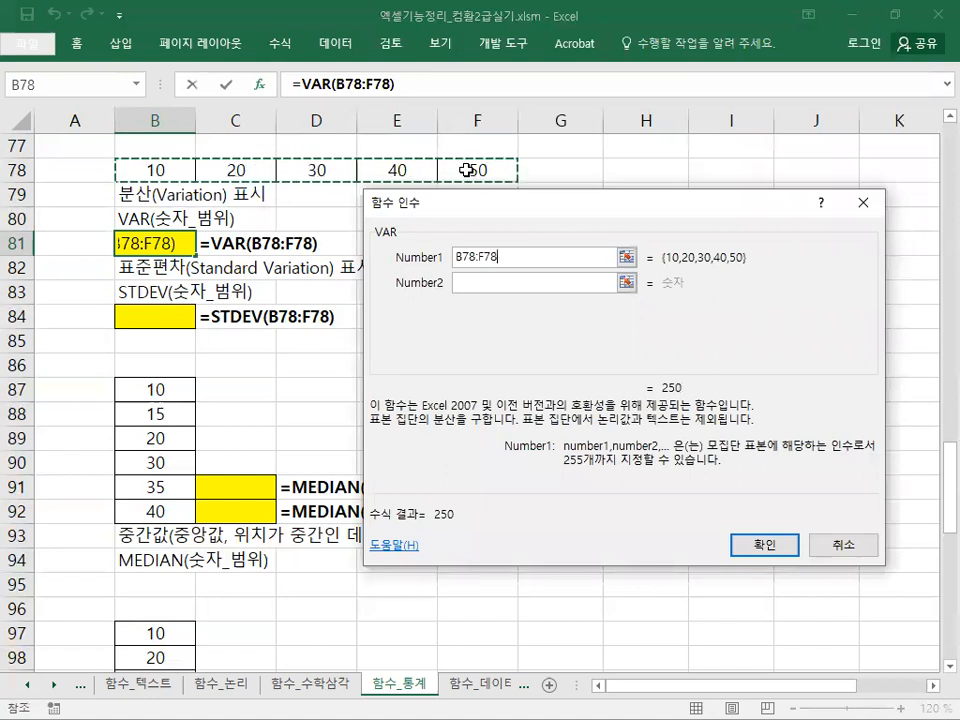
pyautogui.click(758, 546)
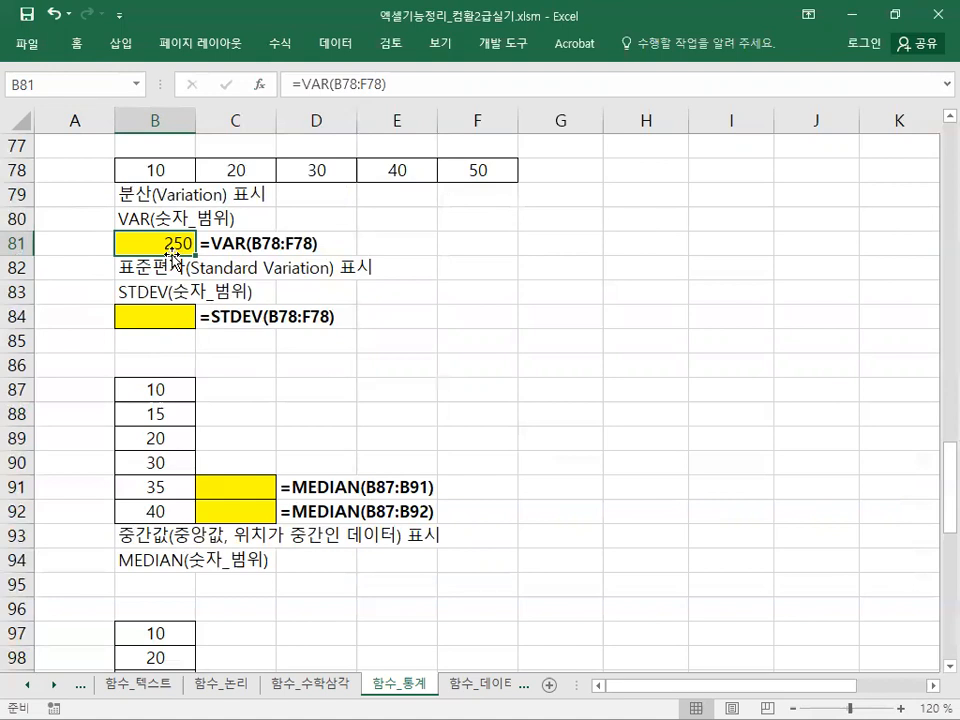
# Enter =STDEV(B78:F78) in B84 to return the standard deviation of the row 78 numbers.
pyautogui.click(77, 295)
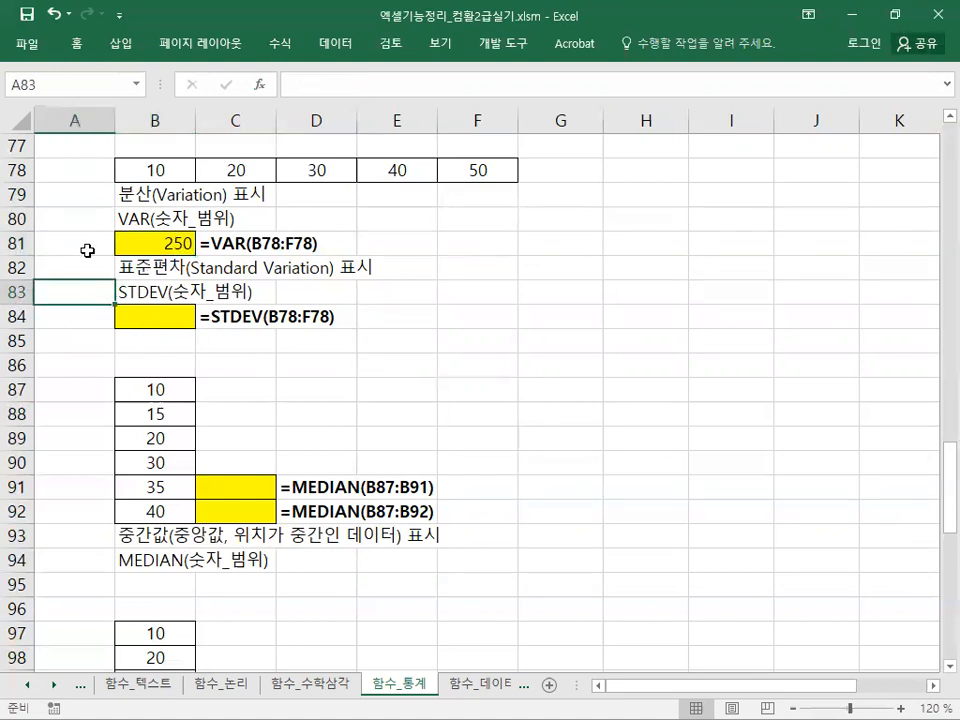
pyautogui.click(168, 315)
pyautogui.write('=')
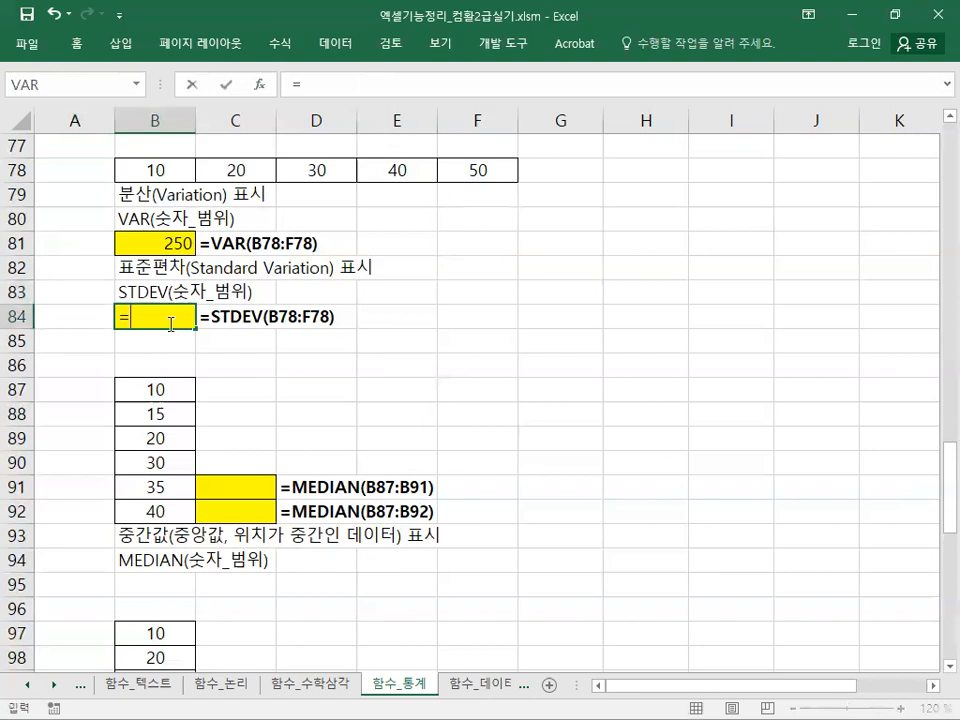
pyautogui.write('STDEV')
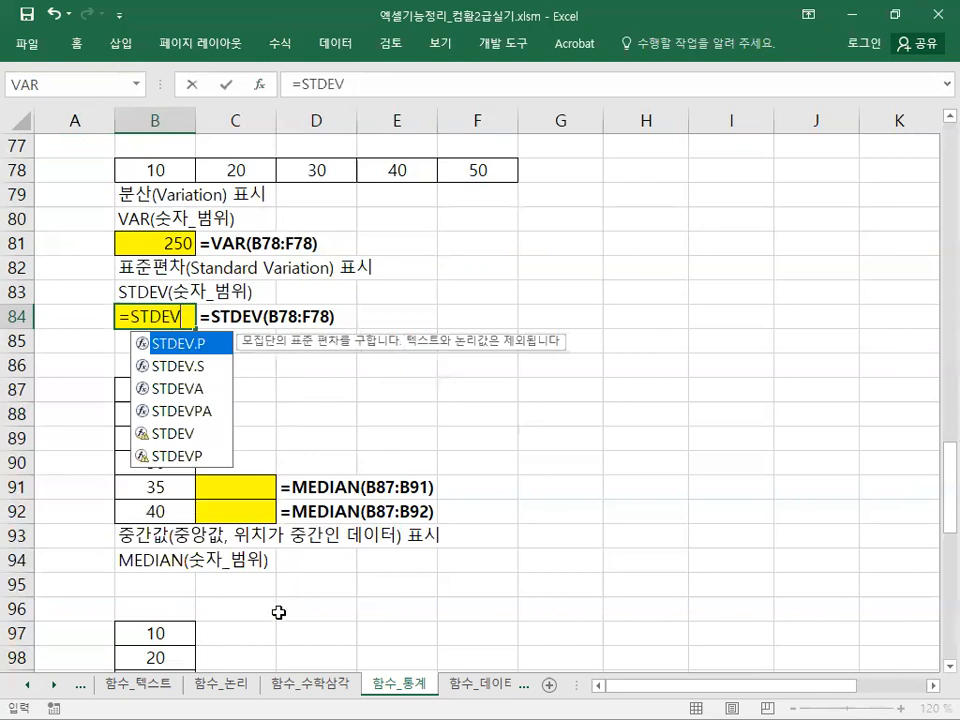
pyautogui.write('(')
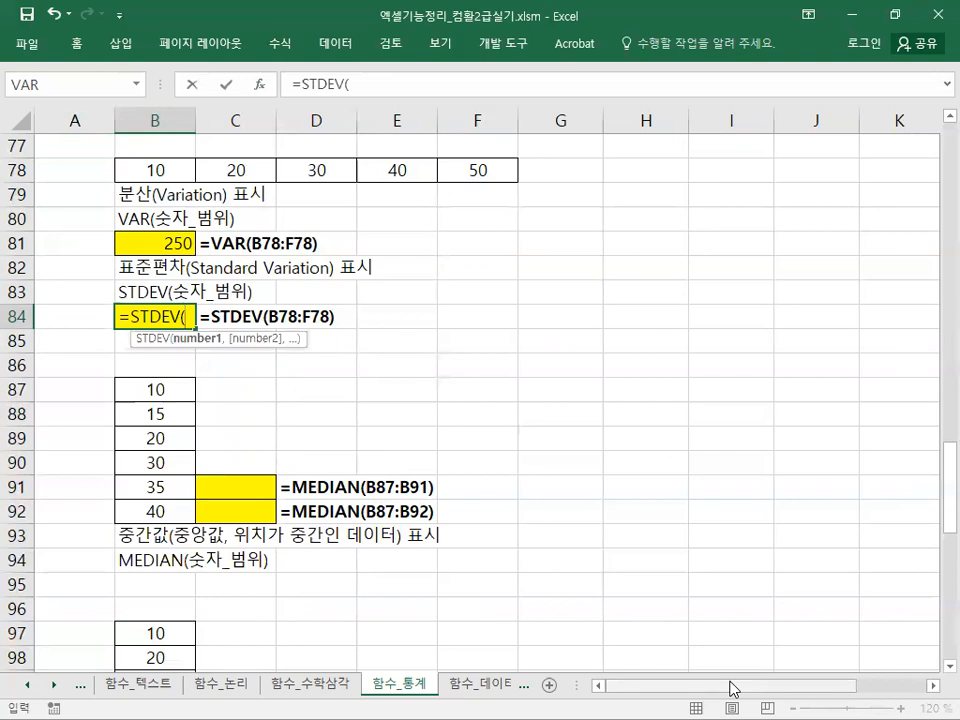
pyautogui.moveTo(168, 170); pyautogui.dragTo(503, 171)
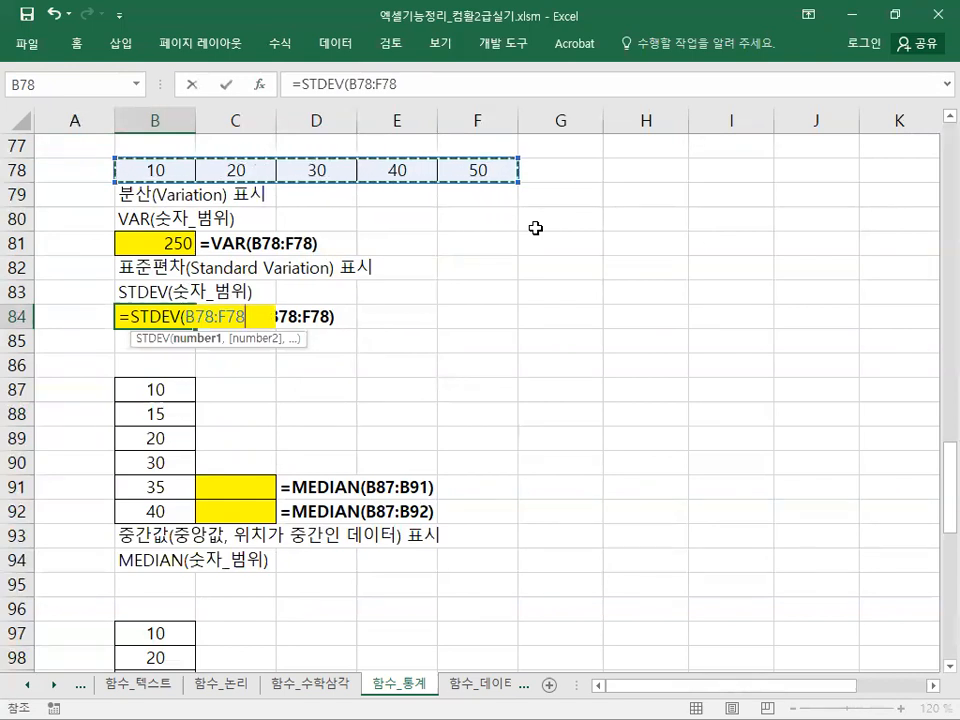
pyautogui.write(')')
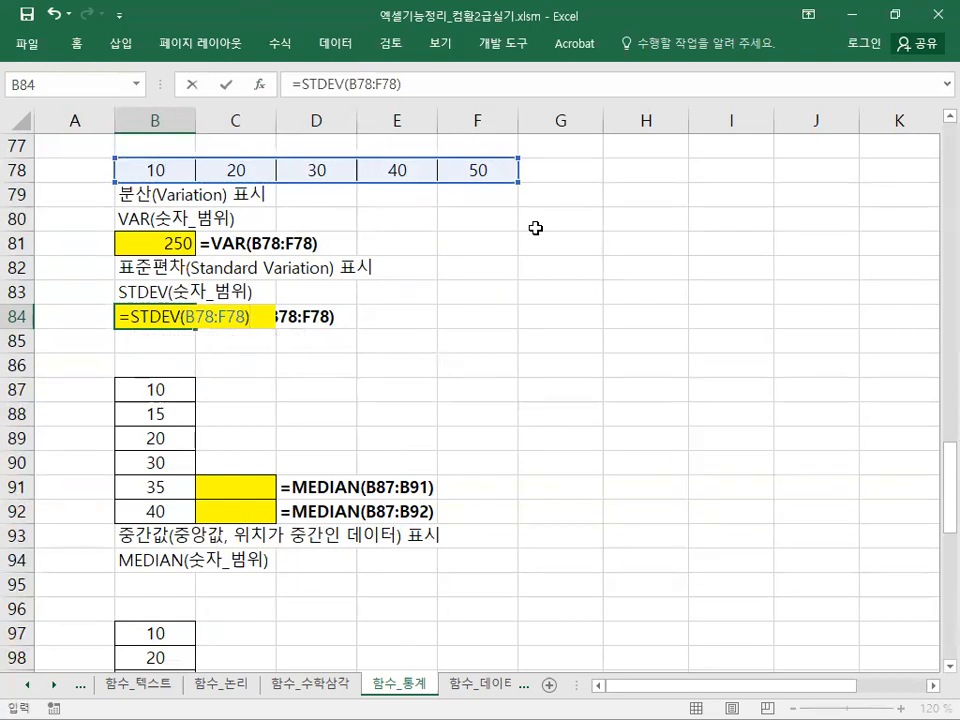
pyautogui.press('Return')
pyautogui.press('Up')
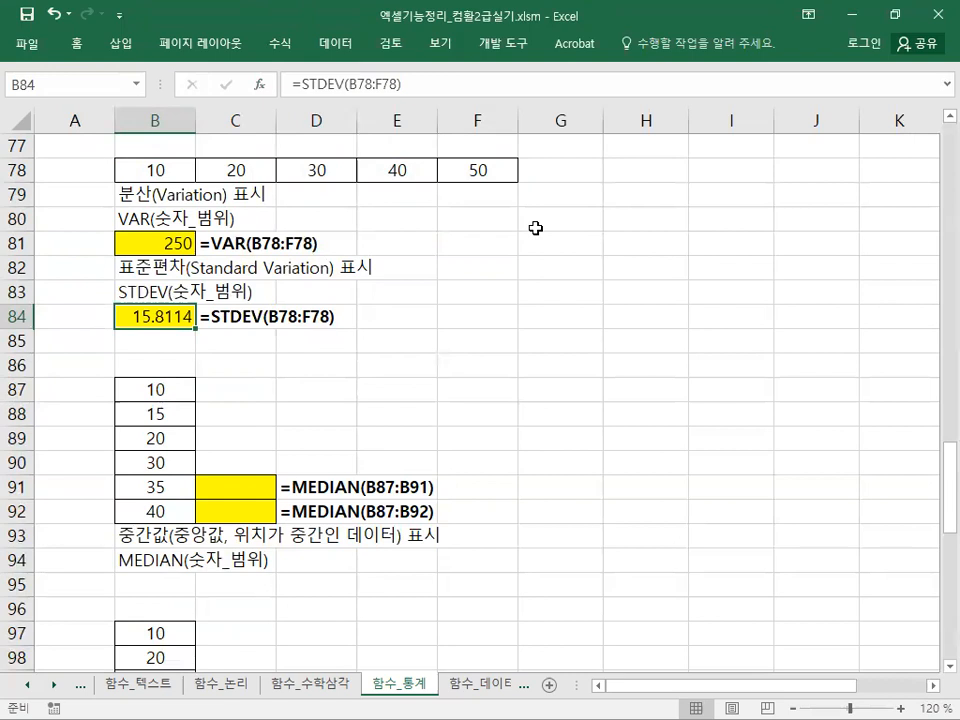
pyautogui.click(492, 333)
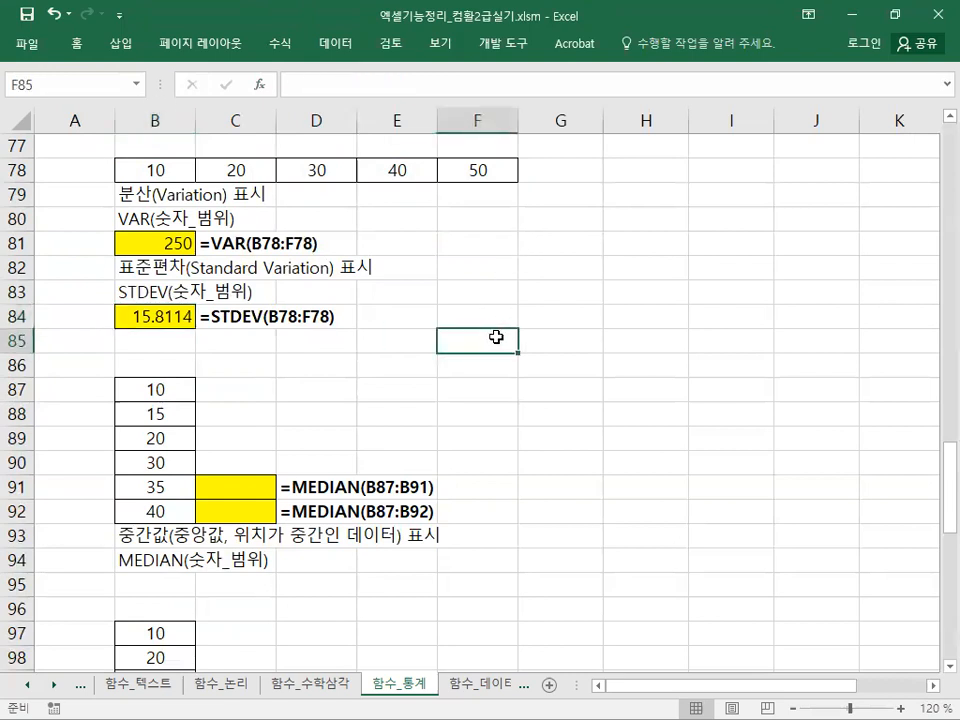
# Fill the first five numbers of the MEDIAN example, B87:B91, with light green.
pyautogui.scroll(-1, 496, 337)
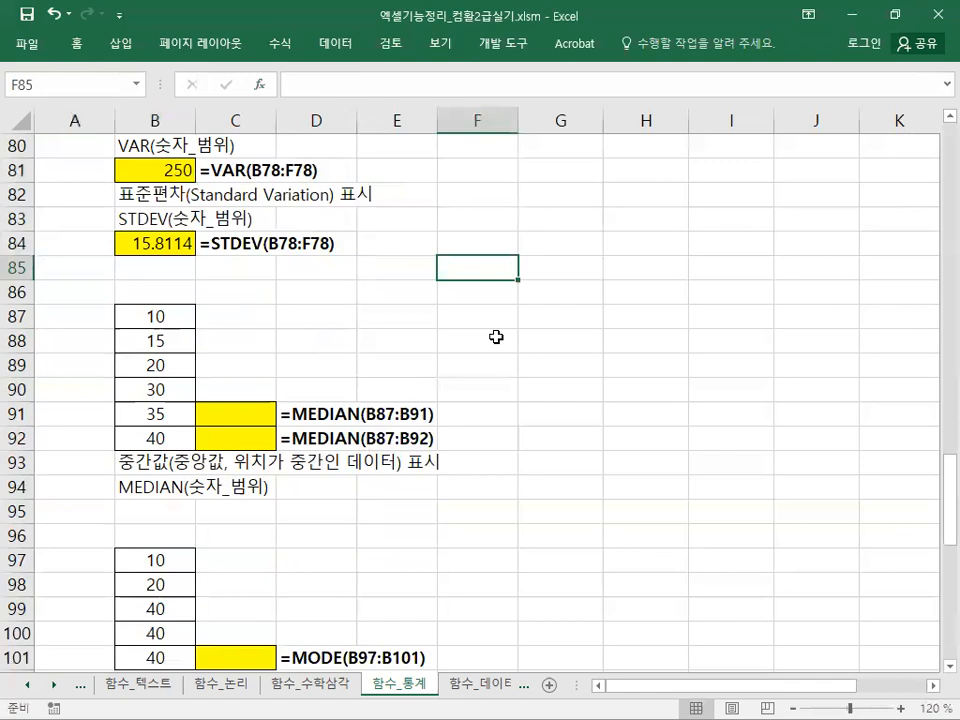
pyautogui.scroll(-2, 496, 337)
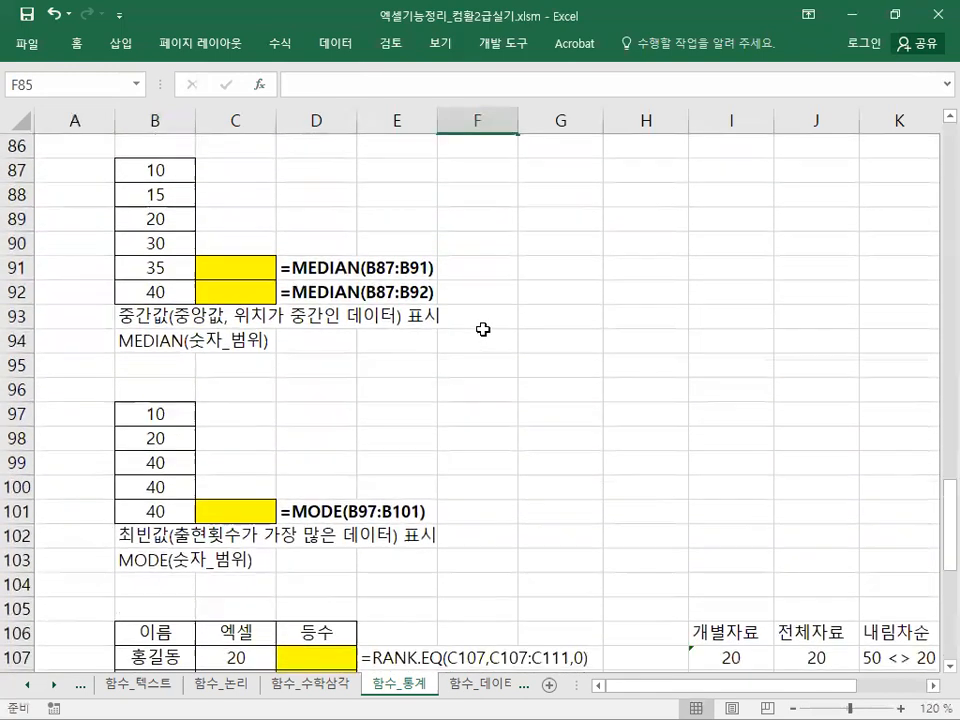
pyautogui.moveTo(144, 172); pyautogui.dragTo(153, 265)
pyautogui.moveTo(163, 174); pyautogui.dragTo(168, 266)
pyautogui.rightClick(168, 264)
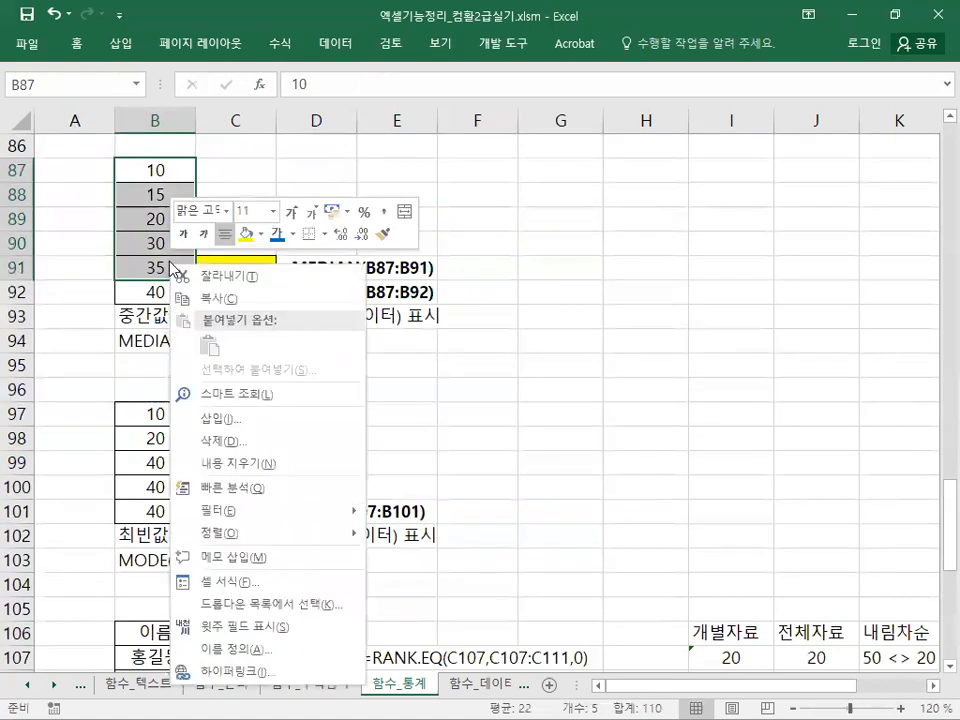
pyautogui.click(259, 234)
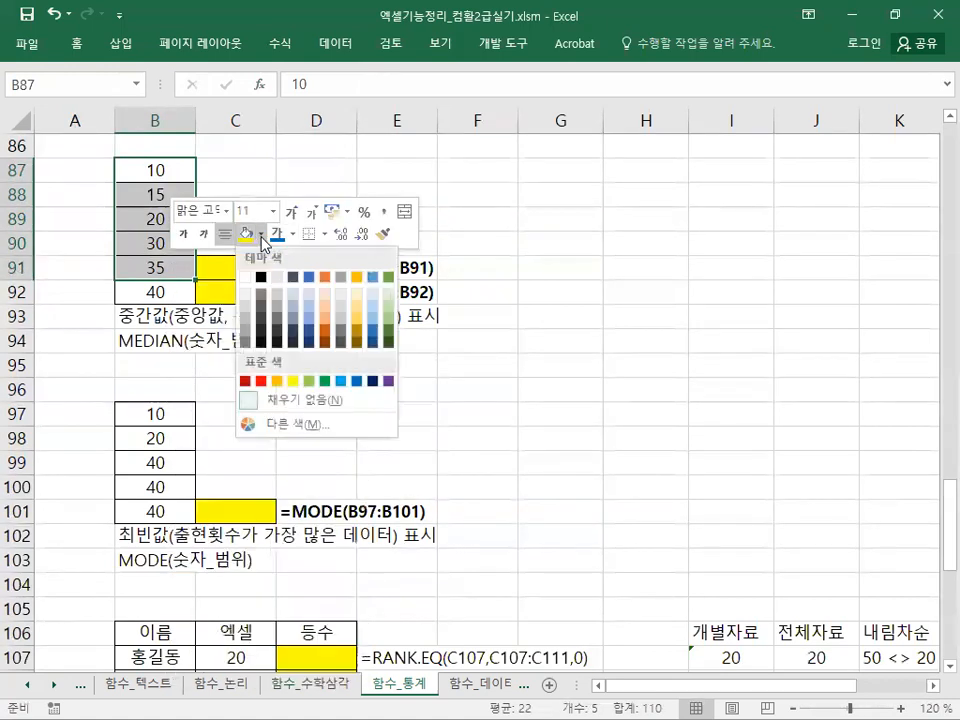
pyautogui.click(390, 298)
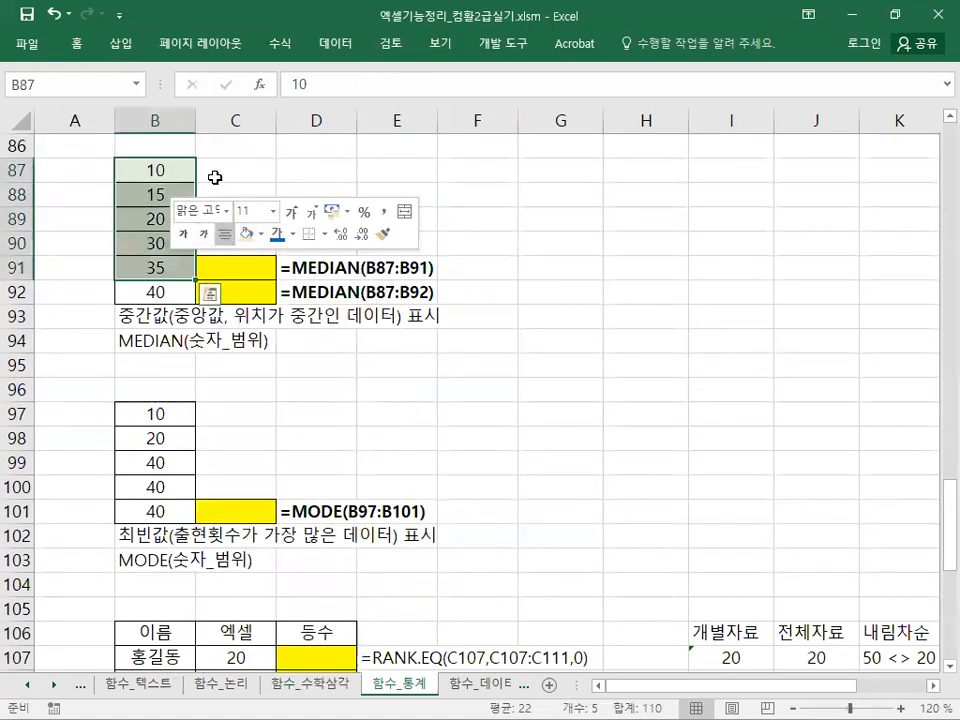
pyautogui.click(208, 172)
# Enter =MEDIAN(B87:B91) in C91 to return the middle value of the five green-filled numbers.
pyautogui.moveTo(168, 172); pyautogui.dragTo(174, 272)
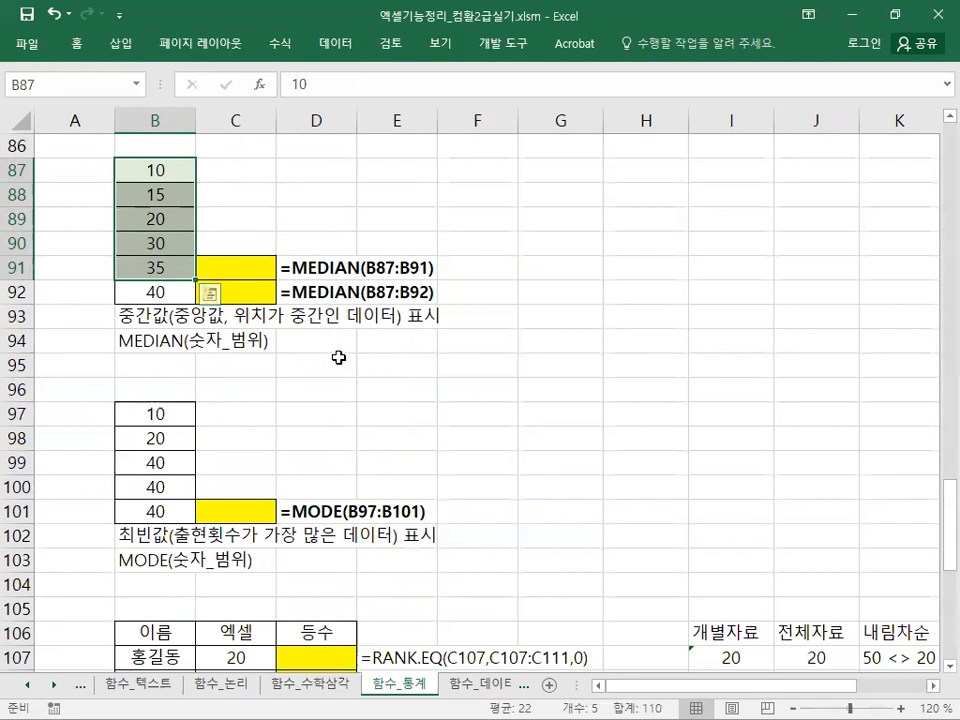
pyautogui.click(175, 214)
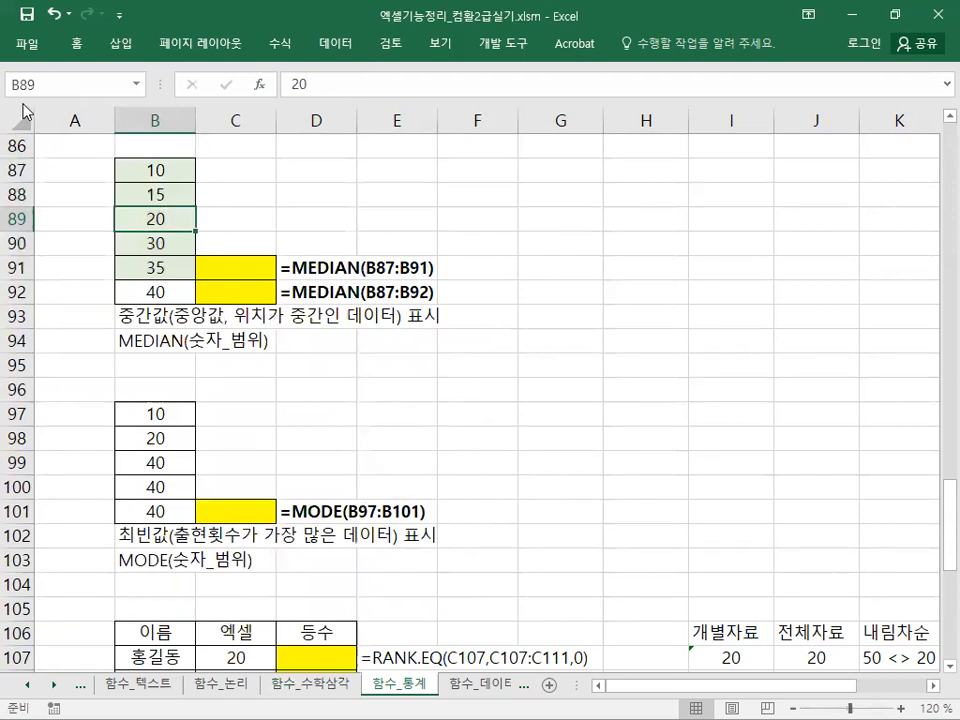
pyautogui.click(242, 266)
pyautogui.click(158, 215)
pyautogui.click(252, 267)
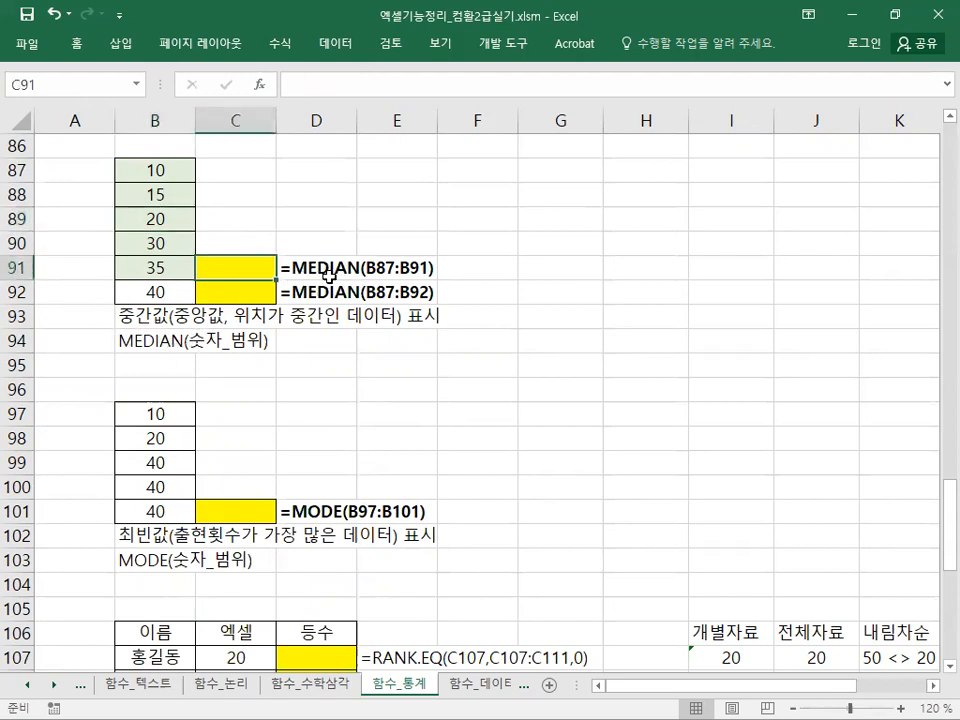
pyautogui.write('=')
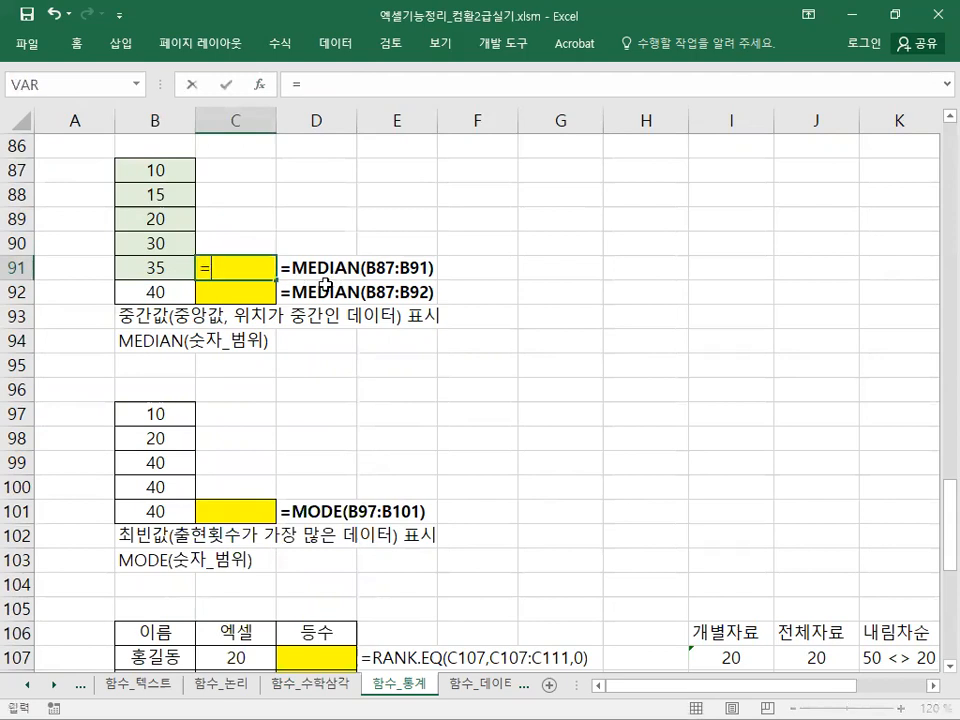
pyautogui.write('MEDAIN')
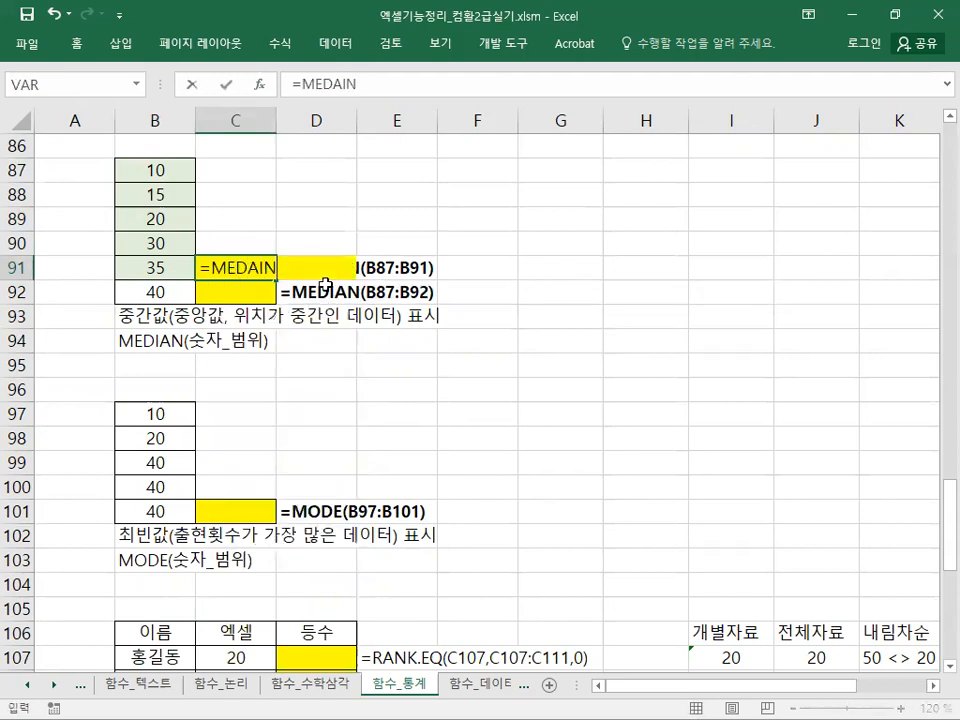
pyautogui.press('BackSpace')
pyautogui.press('BackSpace')
pyautogui.press('BackSpace')
pyautogui.write('IAN')
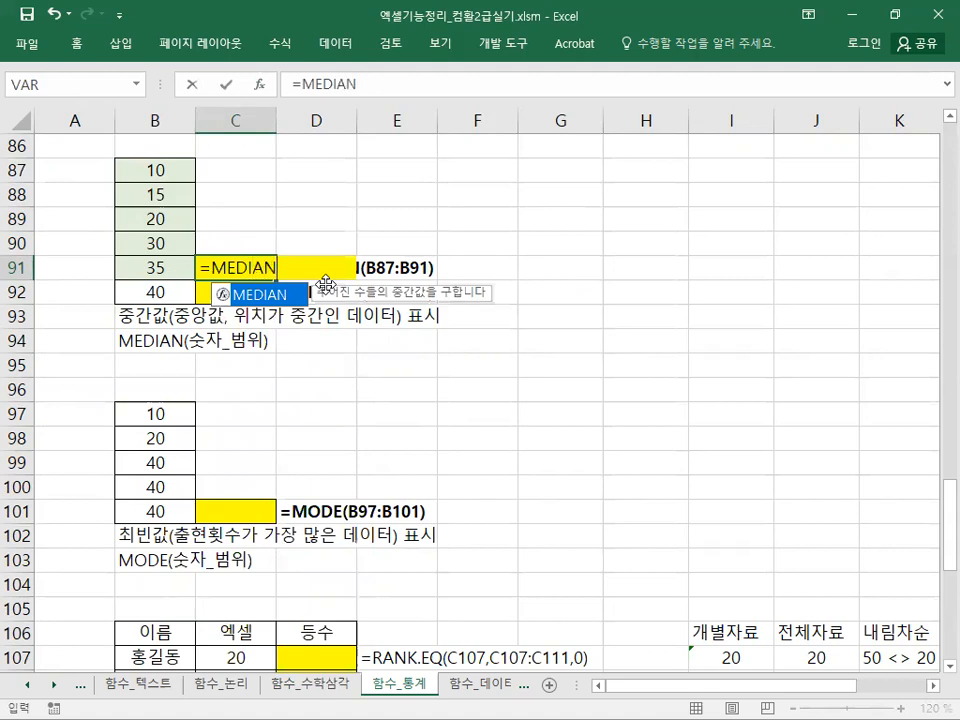
pyautogui.write('(')
pyautogui.moveTo(155, 170); pyautogui.dragTo(155, 267)
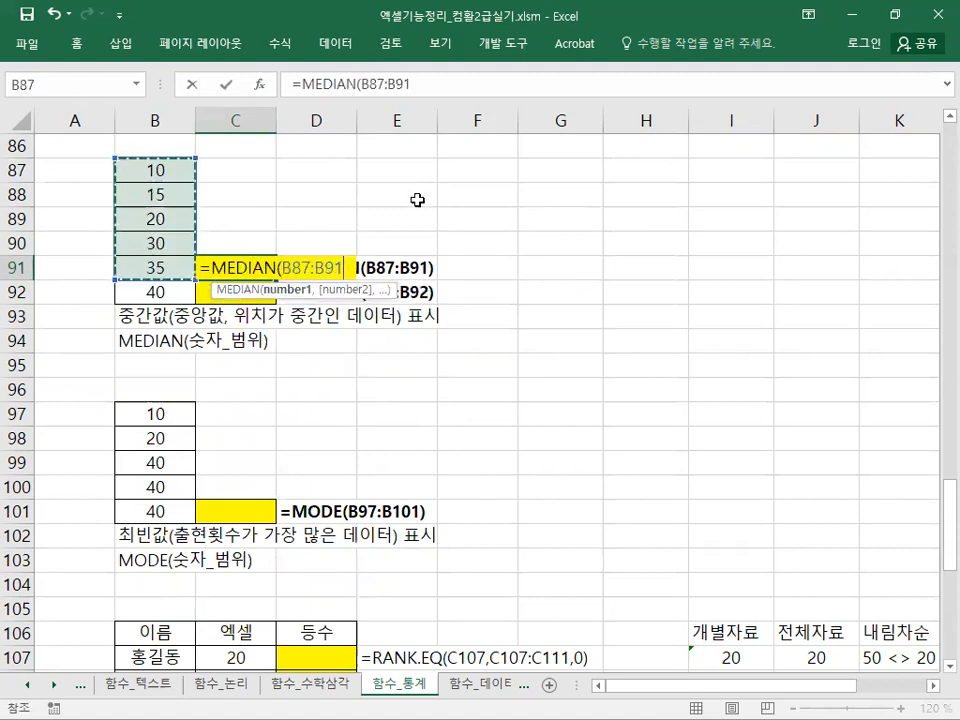
pyautogui.press('Return')
pyautogui.press('Up')
pyautogui.click(306, 242)
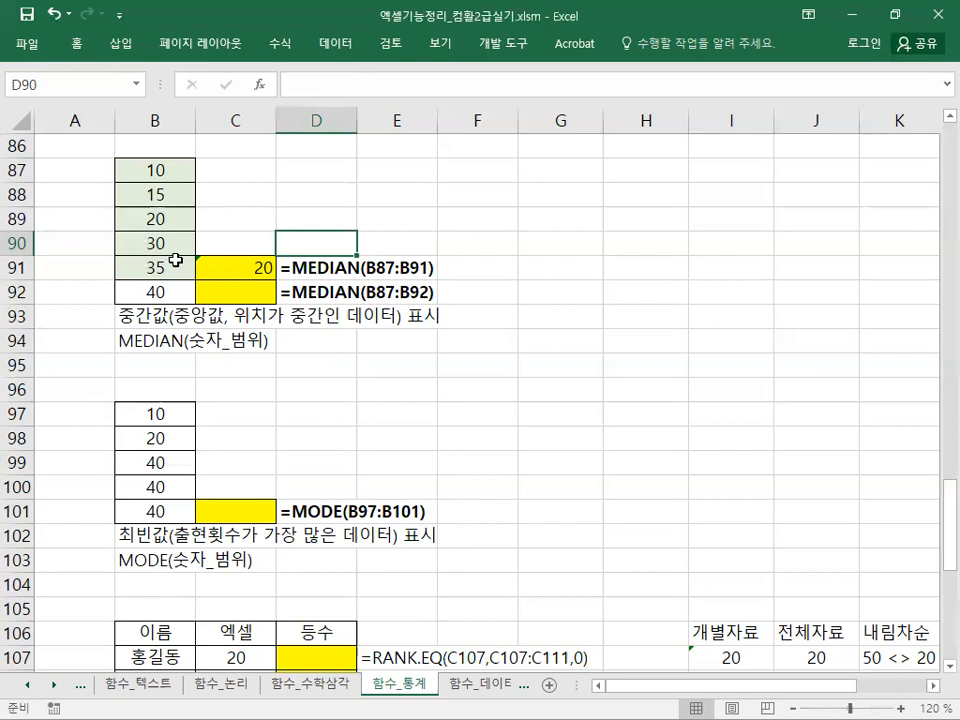
# Apply a thick outside border around all six numbers of the MEDIAN example, B87:B92.
pyautogui.moveTo(145, 171); pyautogui.dragTo(156, 286)
pyautogui.rightClick(157, 289)
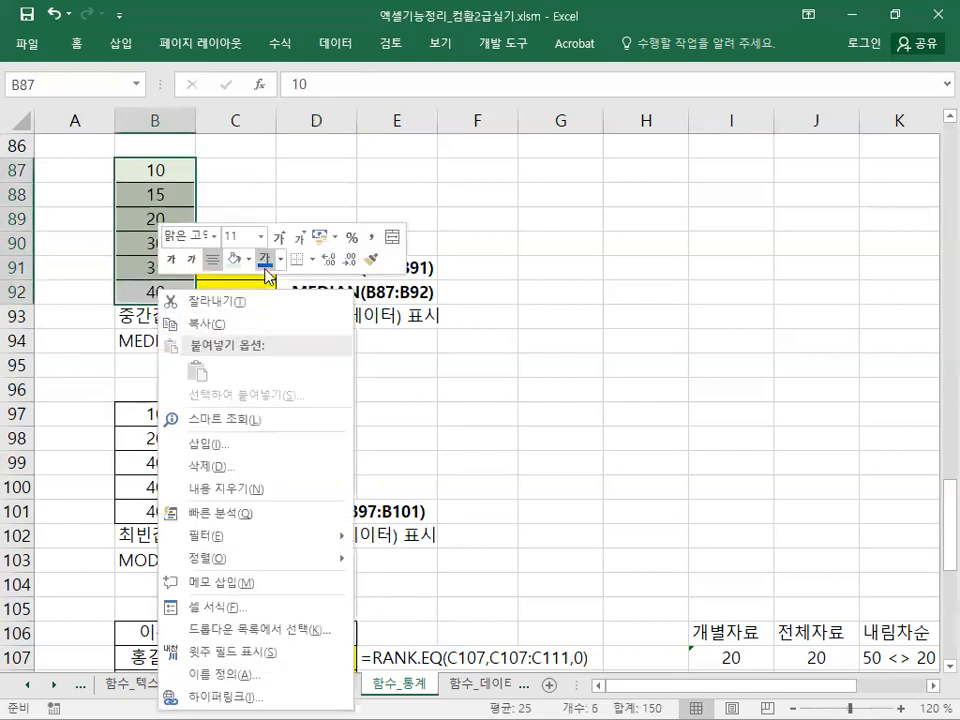
pyautogui.click(312, 259)
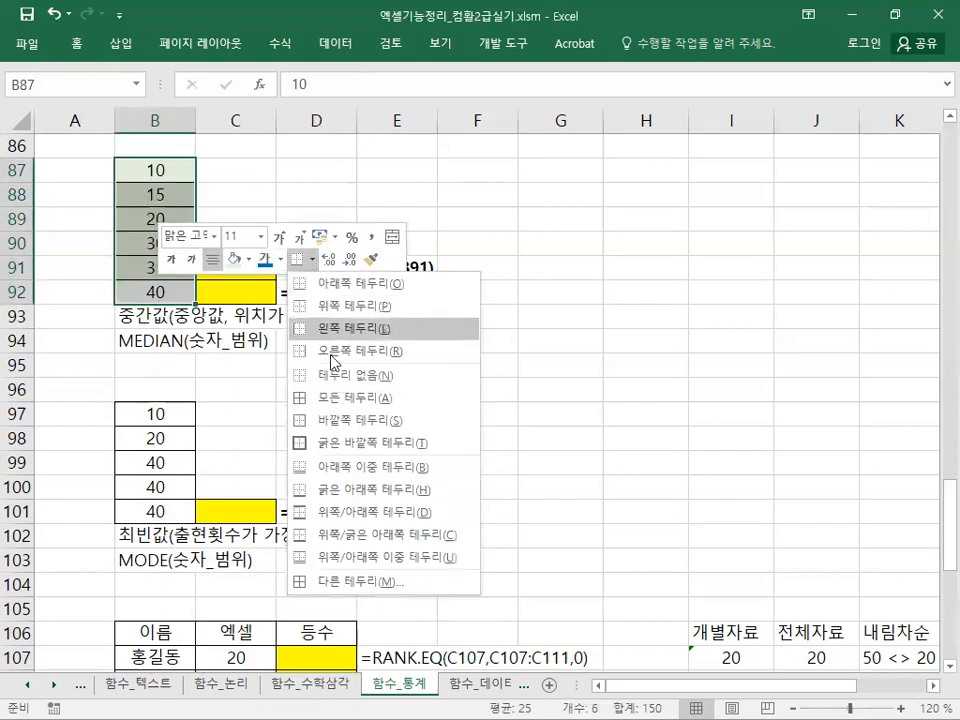
pyautogui.click(300, 443)
pyautogui.click(225, 392)
pyautogui.moveTo(156, 174); pyautogui.dragTo(154, 294)
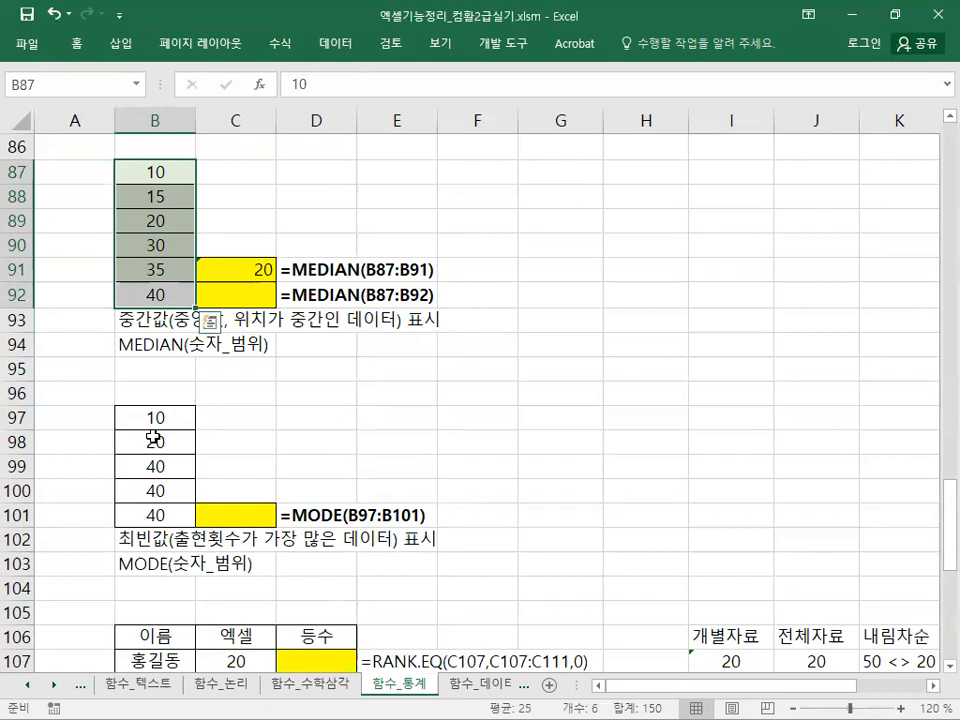
# Enter =MEDIAN(B87:B92) in C92 to return the median of all six numbers in the MEDIAN example.
pyautogui.click(224, 292)
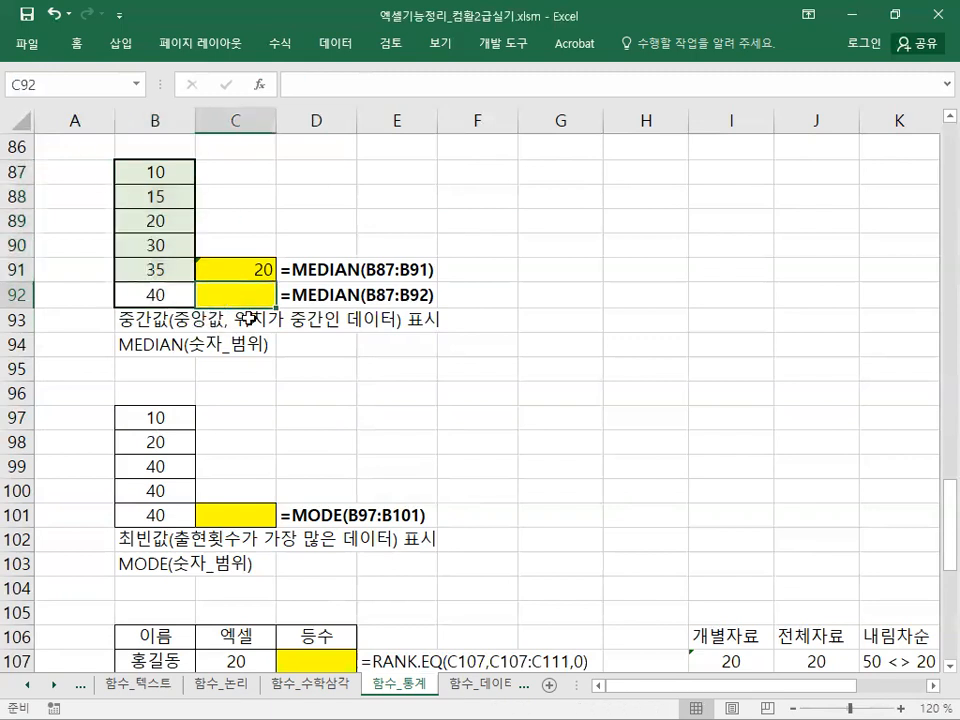
pyautogui.write('=')
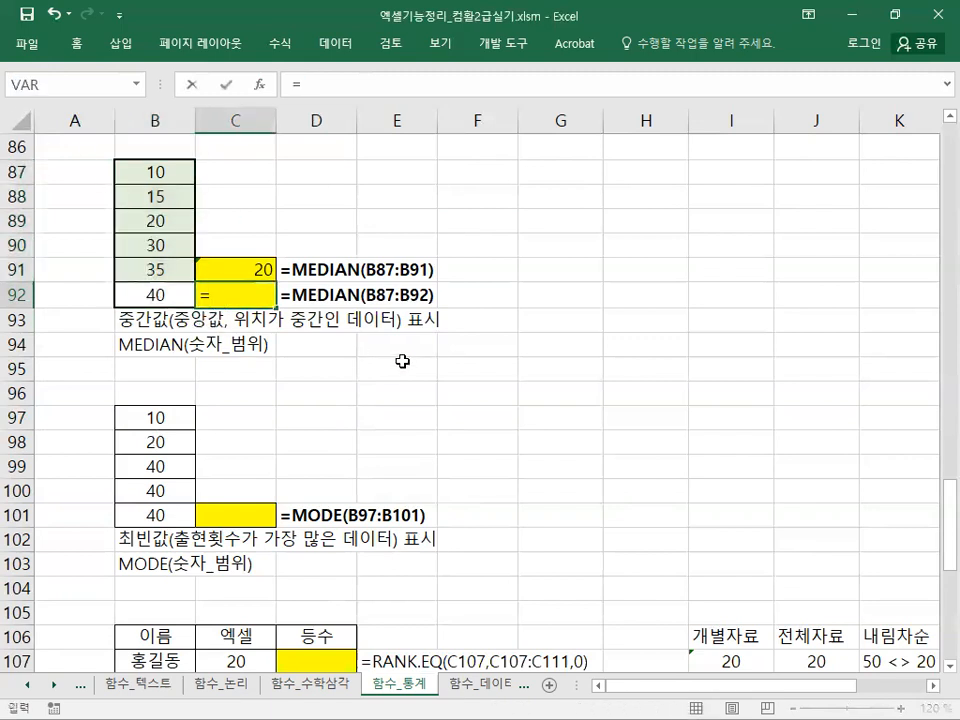
pyautogui.write('M')
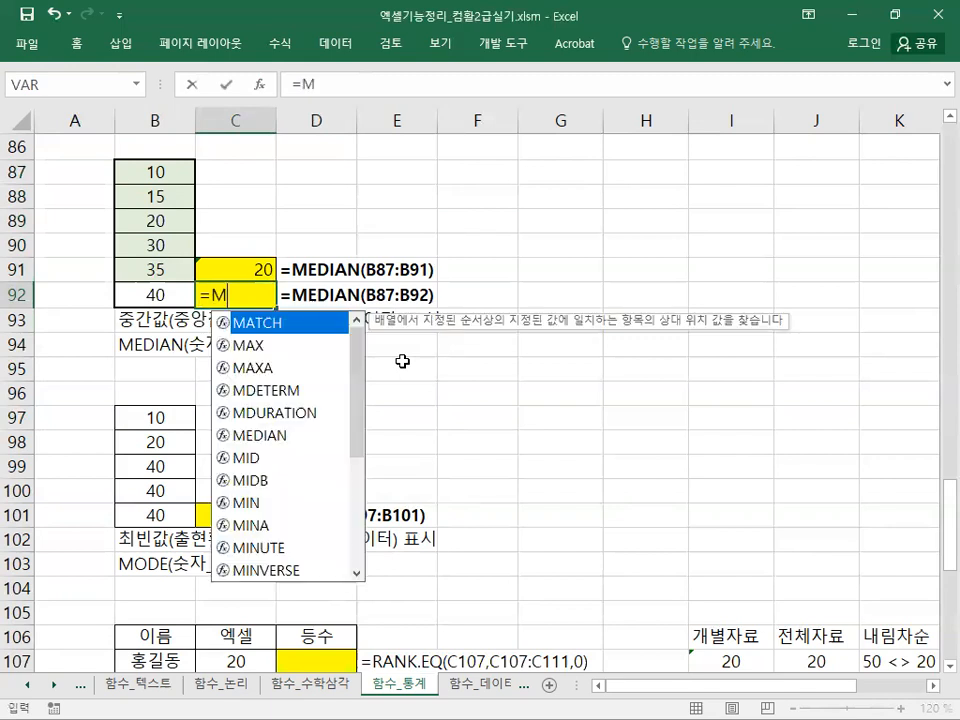
pyautogui.write('EDAIN')
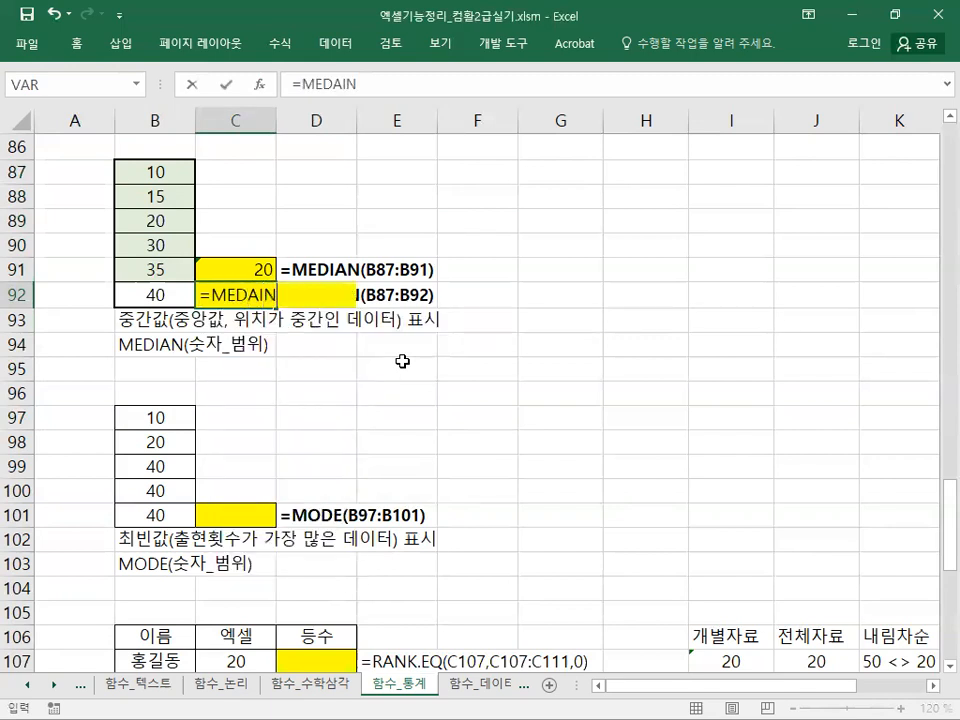
pyautogui.press('BackSpace')
pyautogui.press('BackSpace')
pyautogui.press('BackSpace')
pyautogui.write('IAN(')
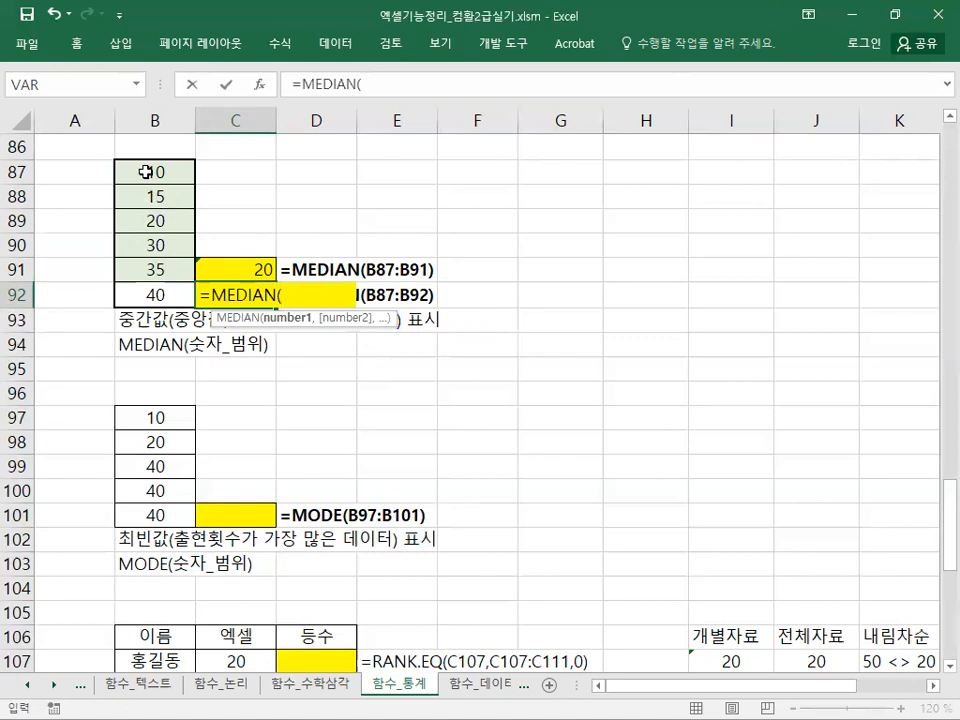
pyautogui.moveTo(144, 171); pyautogui.dragTo(122, 302)
pyautogui.write(')')
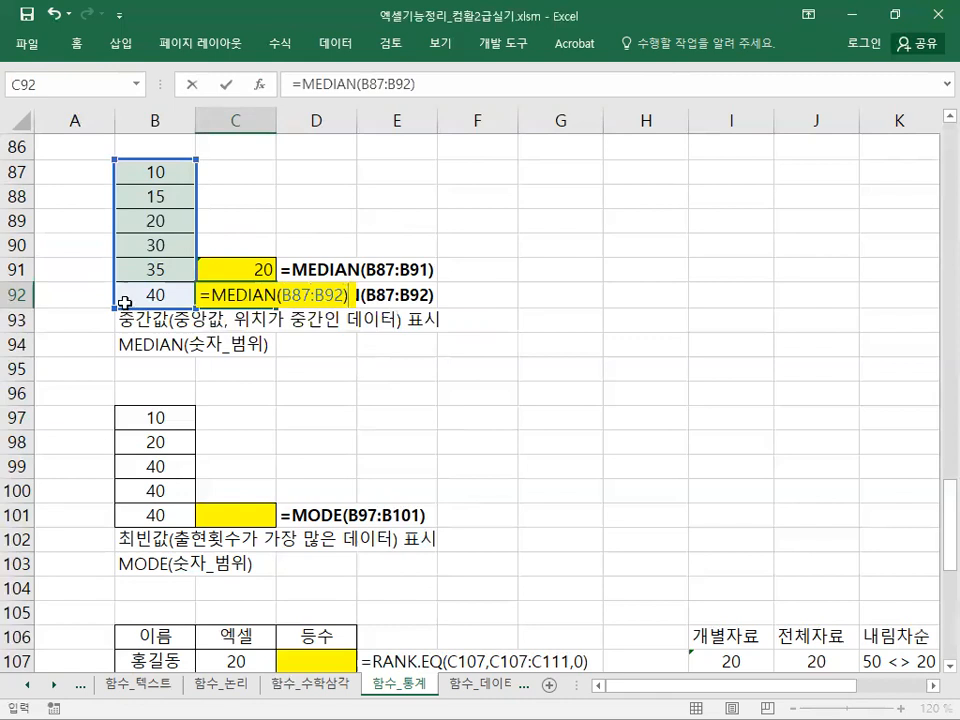
pyautogui.hotkey('ctrl', 'Return')
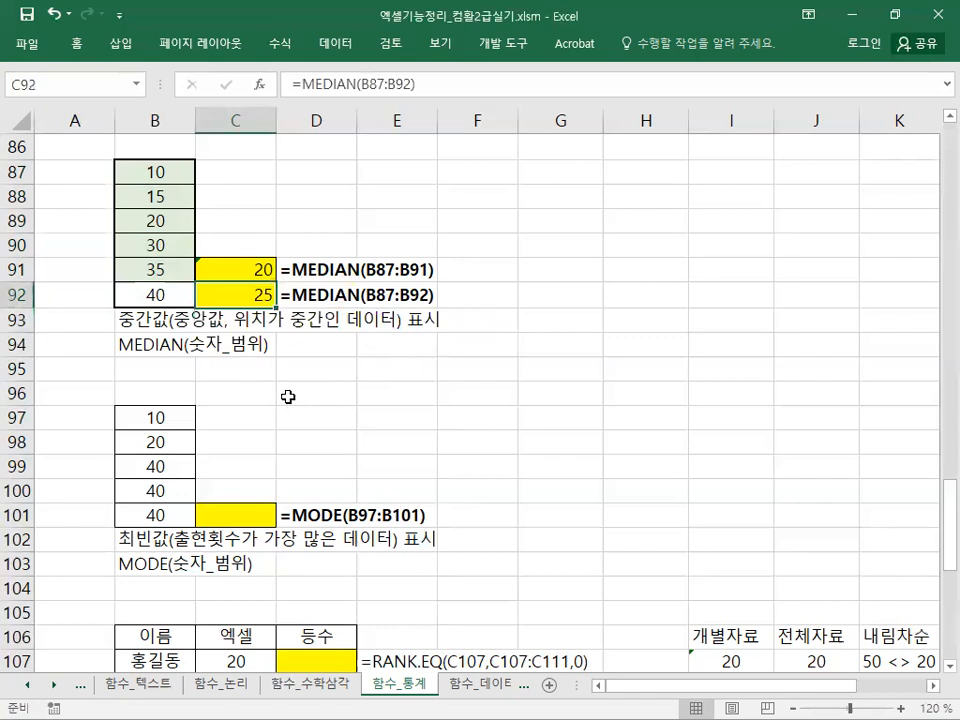
# Examine the MODE example's numbers in B97:B101, the repeated values in B99:B101 and the empty result cell C101.
pyautogui.scroll(-2, 289, 389)
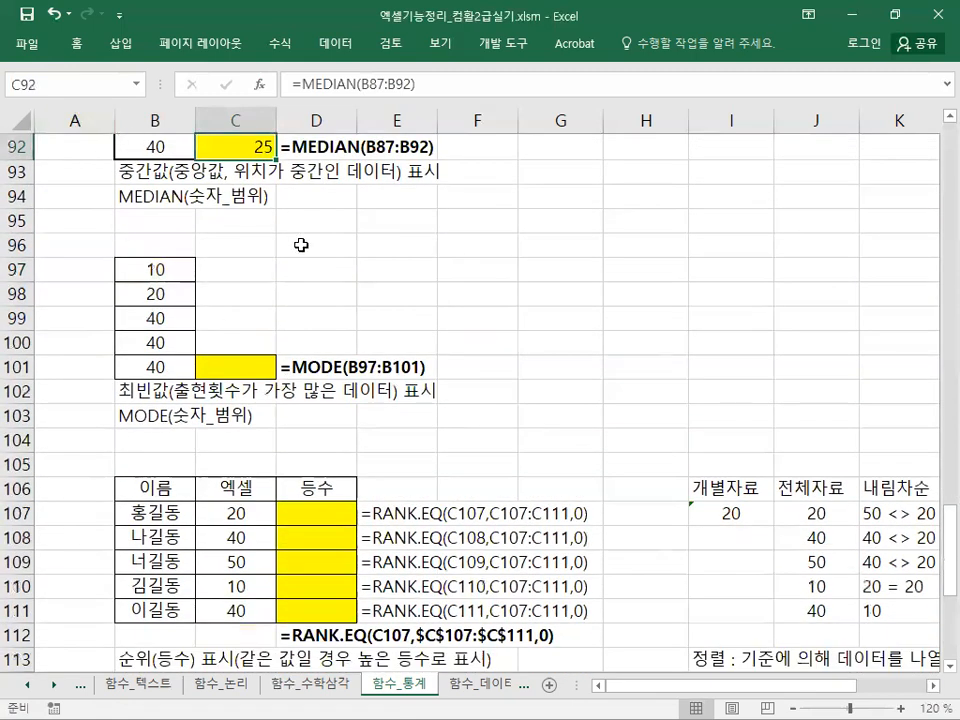
pyautogui.scroll(1, 300, 244)
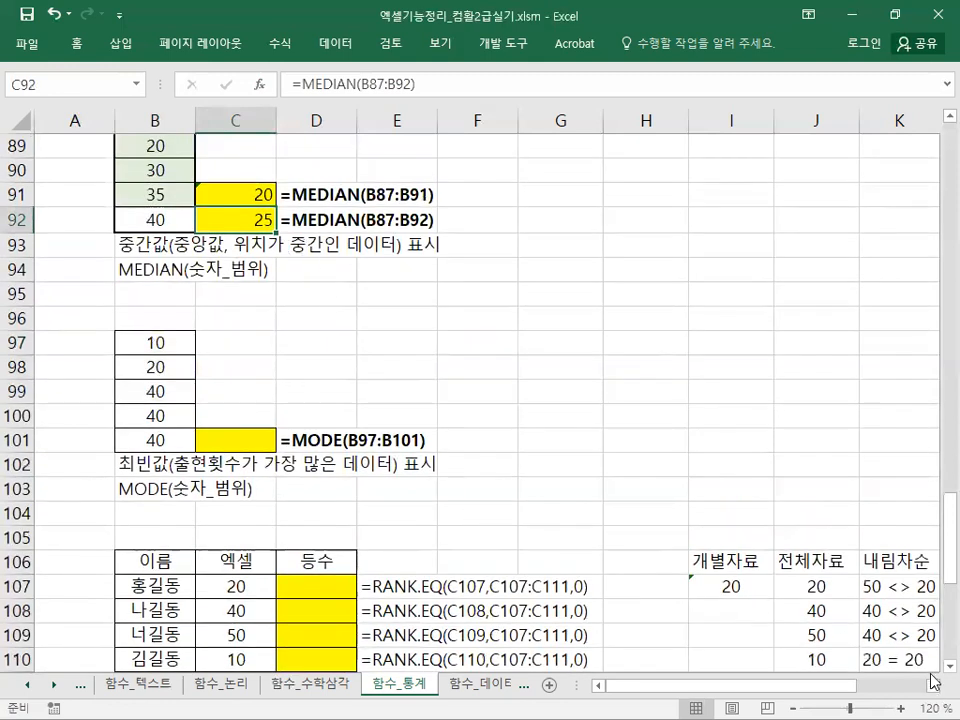
pyautogui.scroll(-2, 933, 681)
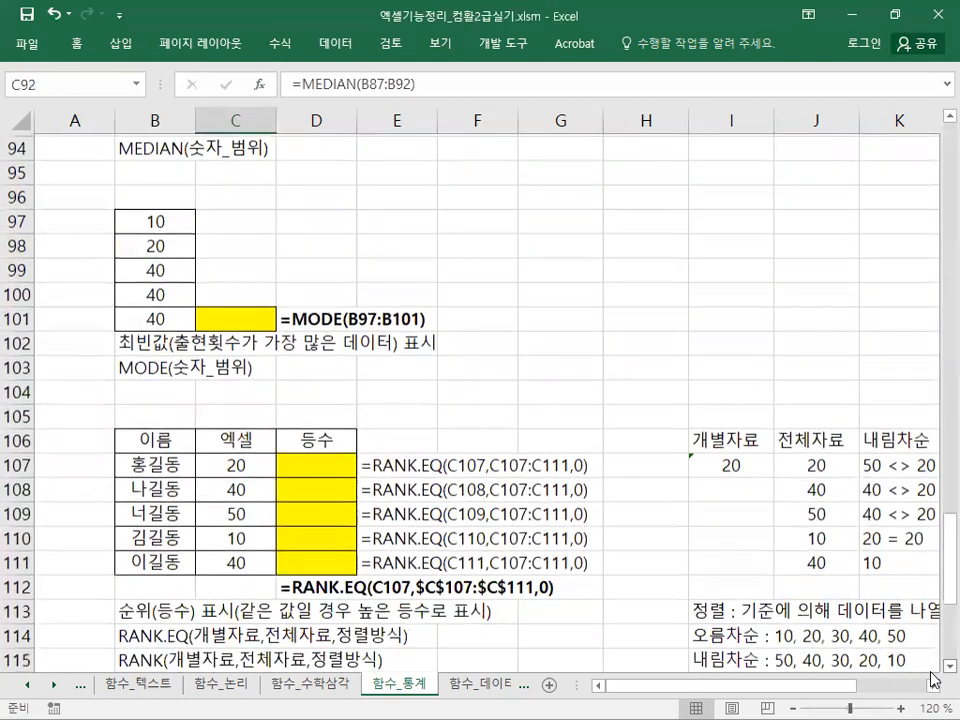
pyautogui.scroll(-2, 933, 681)
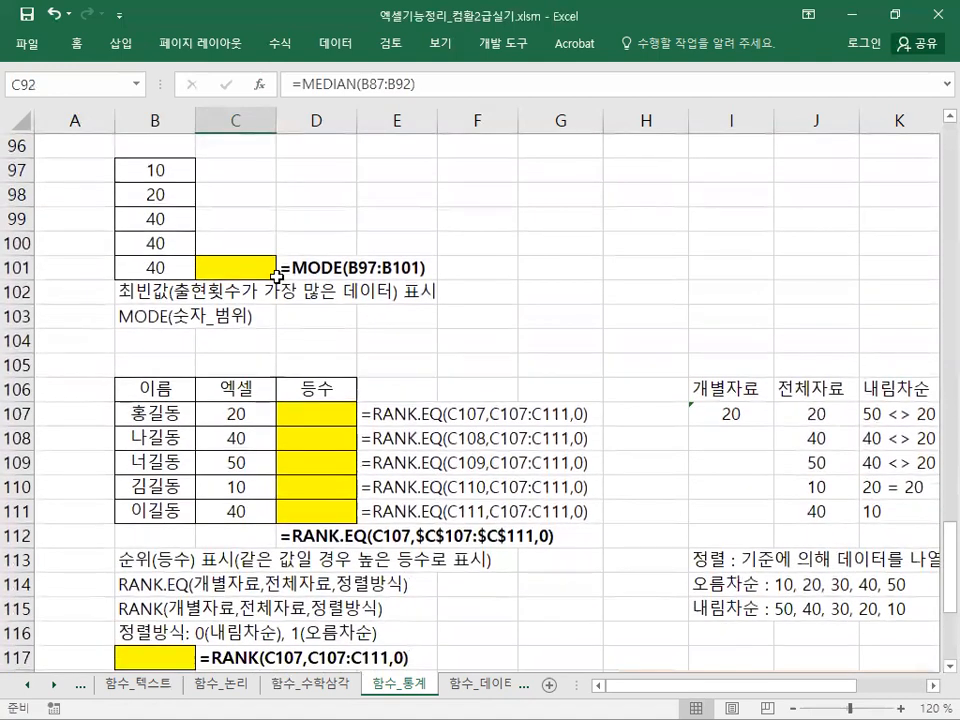
pyautogui.moveTo(154, 168); pyautogui.dragTo(148, 264)
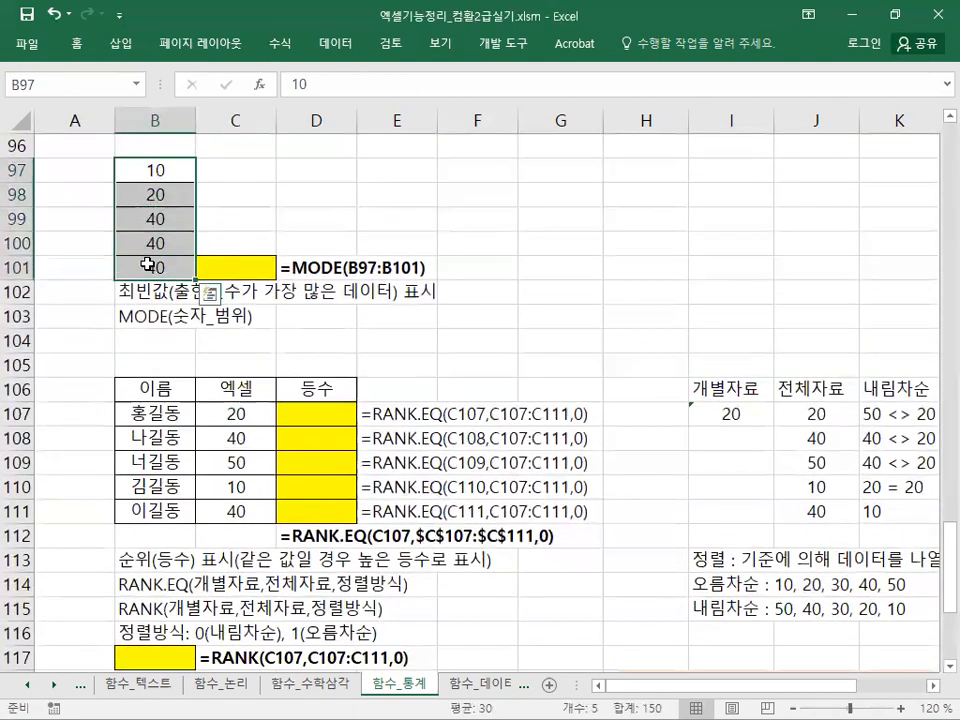
pyautogui.rightClick(150, 266)
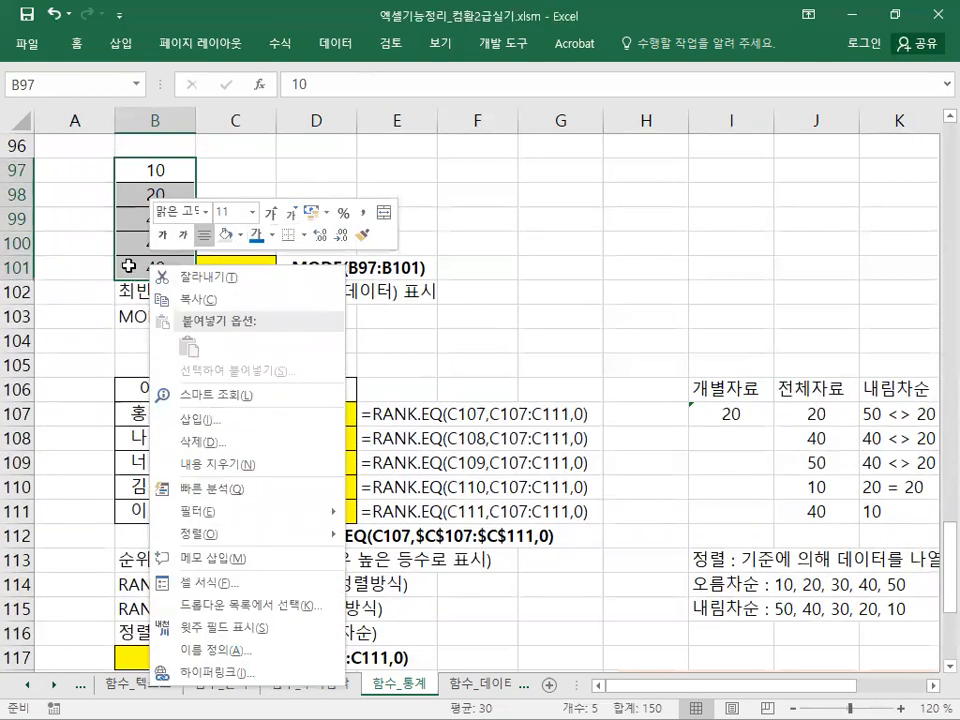
pyautogui.press('Escape')
pyautogui.click(187, 219)
pyautogui.click(183, 248)
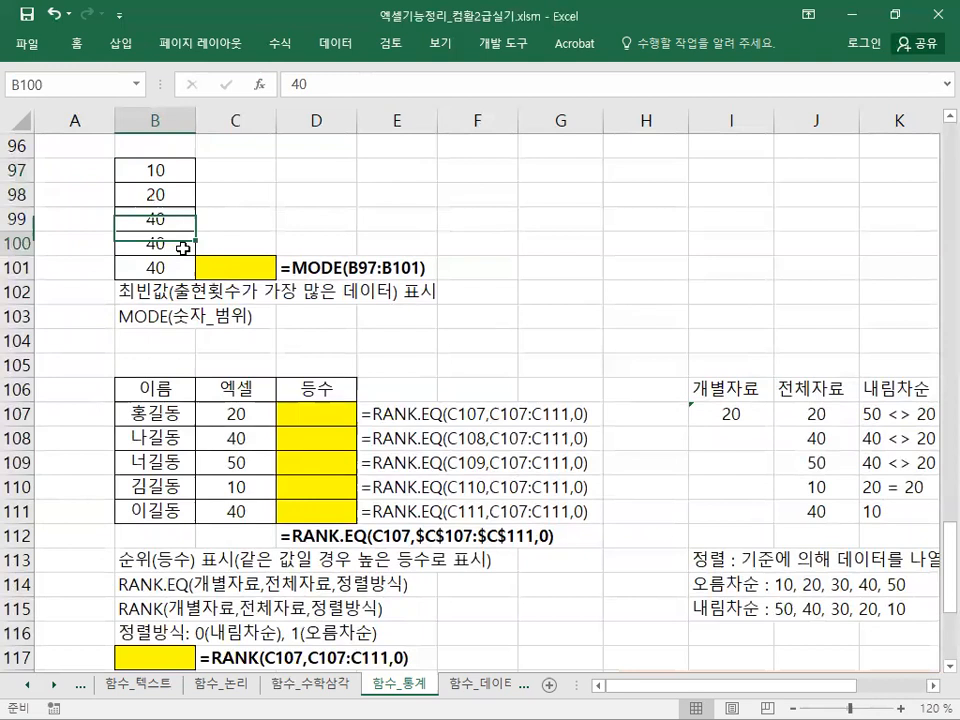
pyautogui.moveTo(186, 220); pyautogui.dragTo(175, 262)
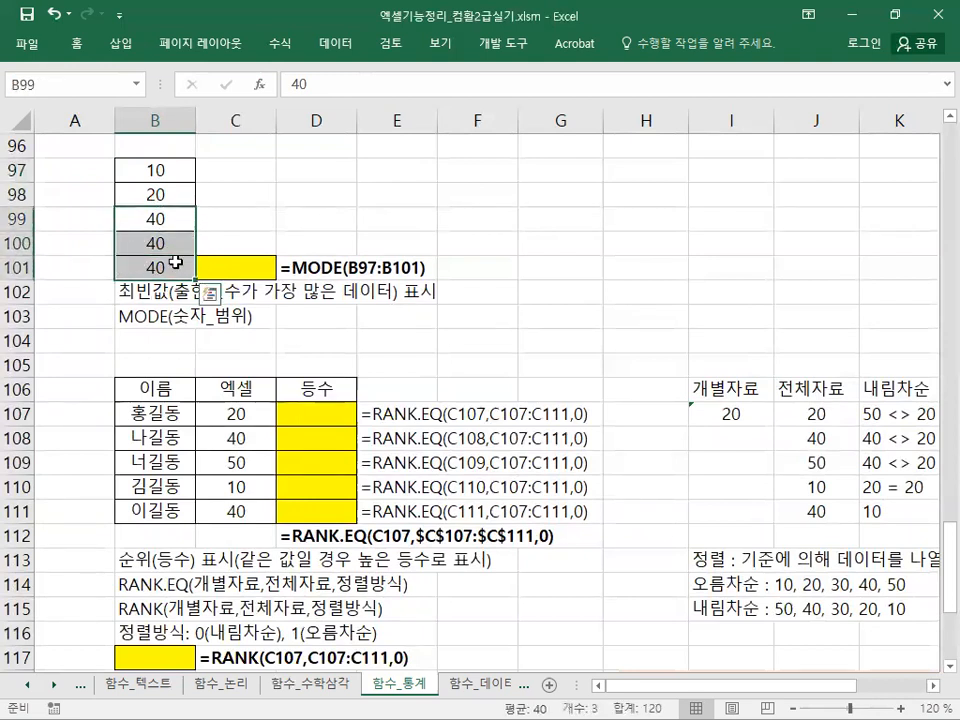
pyautogui.click(88, 293)
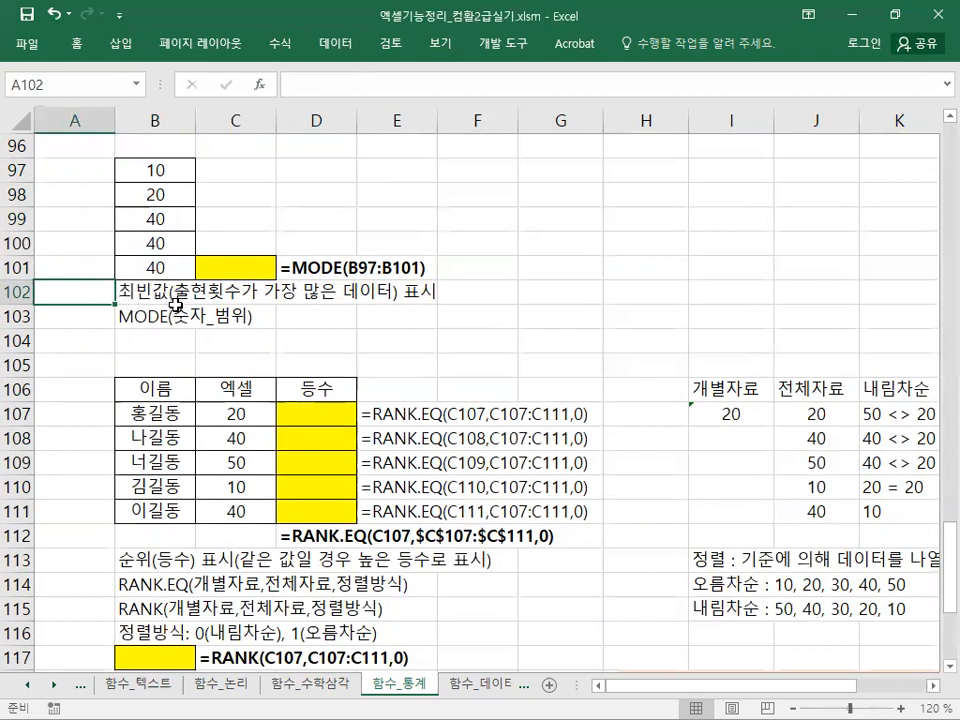
pyautogui.click(237, 271)
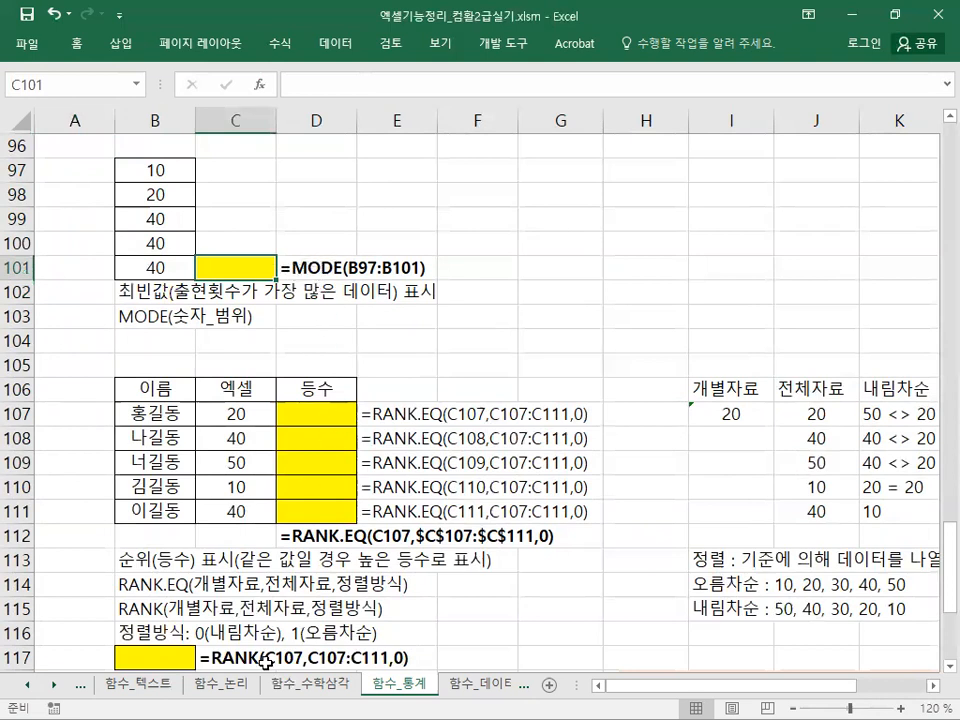
# Review the QUOTIENT and MOD examples on the 함수_수학삼각 sheet to compare MOD with MODE.
pyautogui.click(298, 692)
pyautogui.scroll(18, 353, 531)
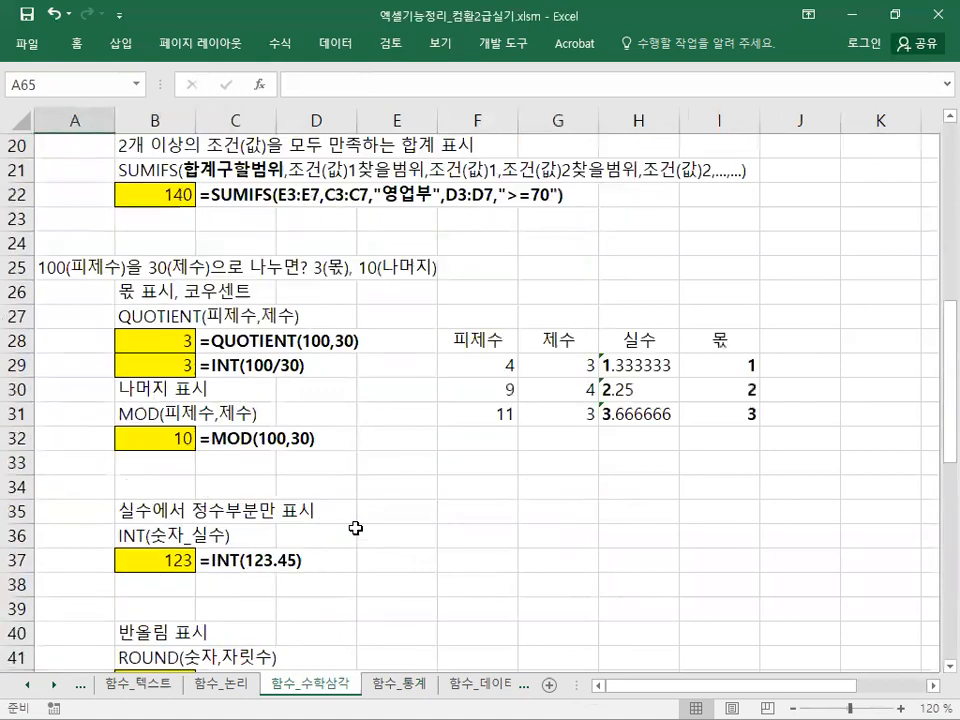
pyautogui.scroll(-4, 355, 528)
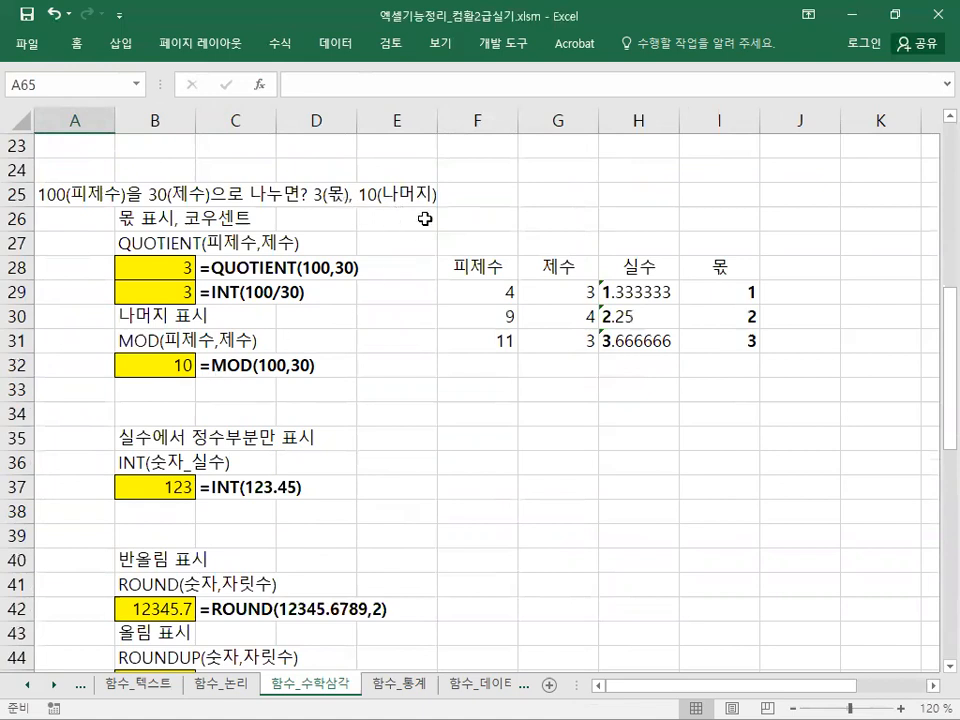
# Return to the 함수_통계 sheet and begin the MODE formula in C101.
pyautogui.click(410, 686)
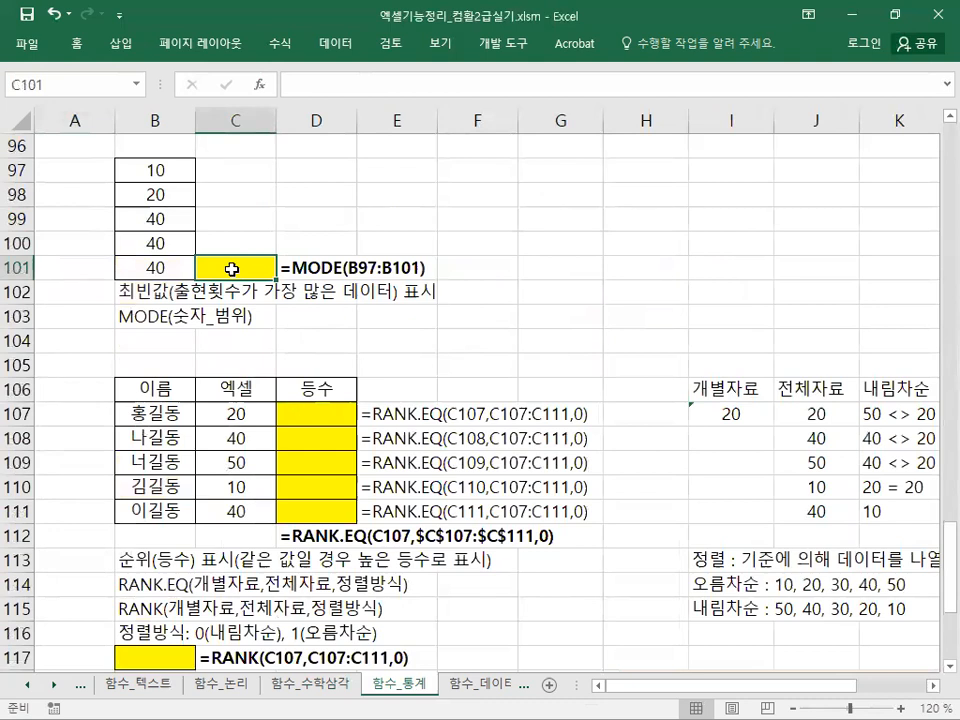
pyautogui.write('=')
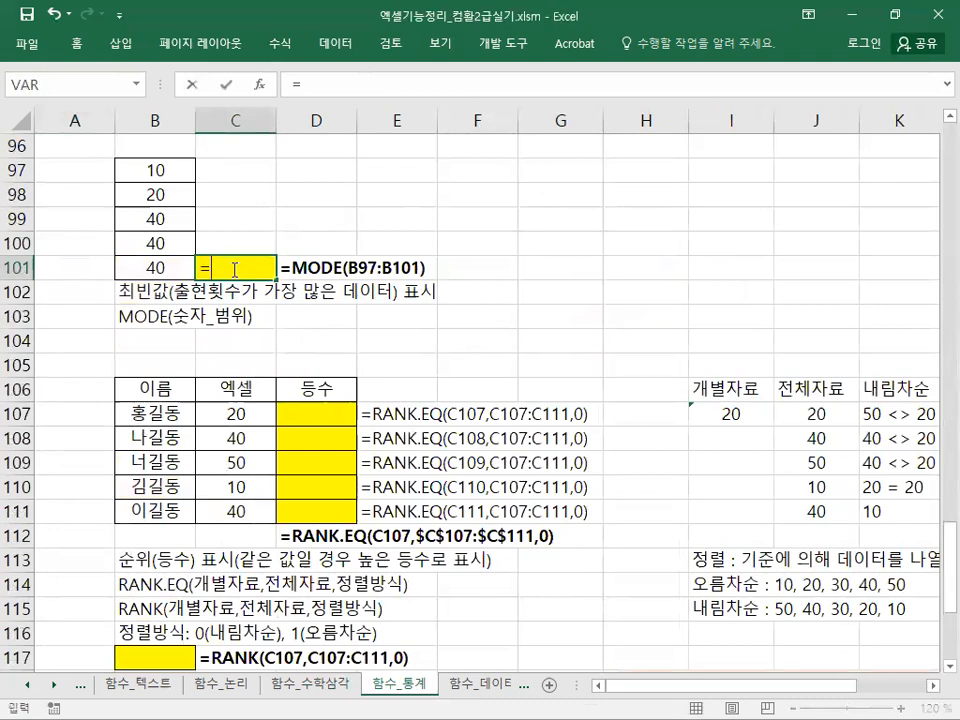
# Enter a MODE formula in C101 that finds the most frequent value in B97:B101.
pyautogui.write('MODE(')
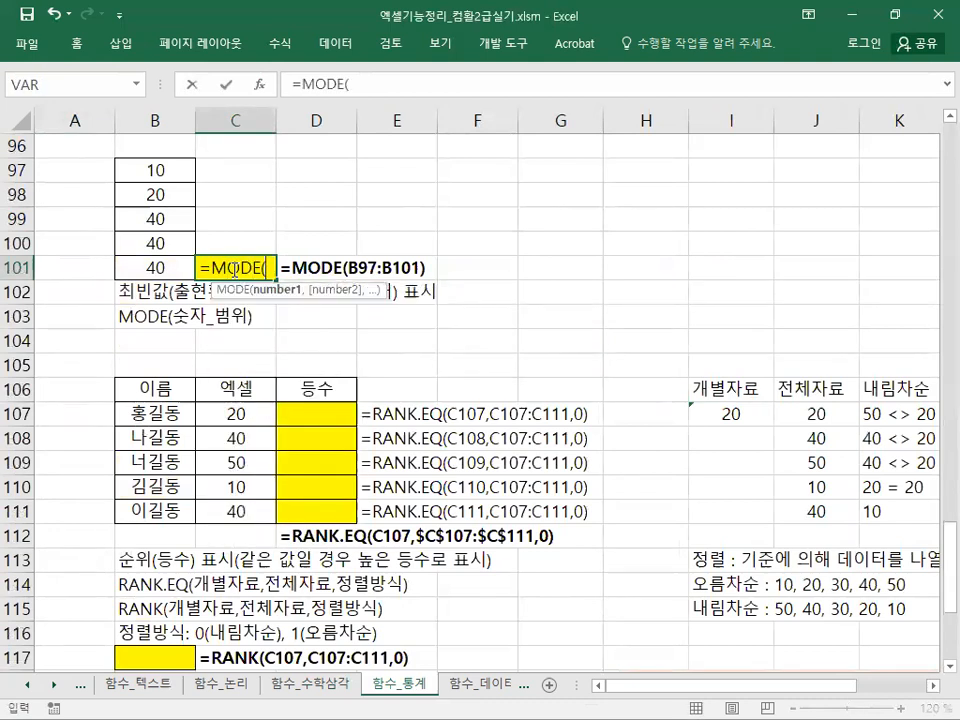
pyautogui.moveTo(145, 171); pyautogui.dragTo(163, 268)
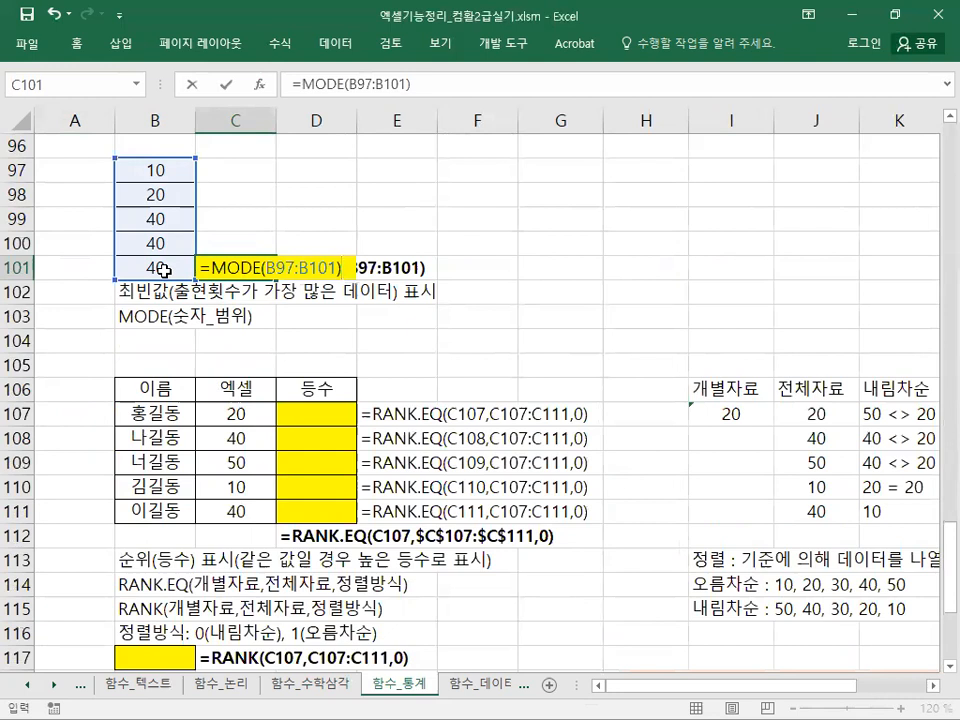
pyautogui.press('Return')
pyautogui.press('Up')
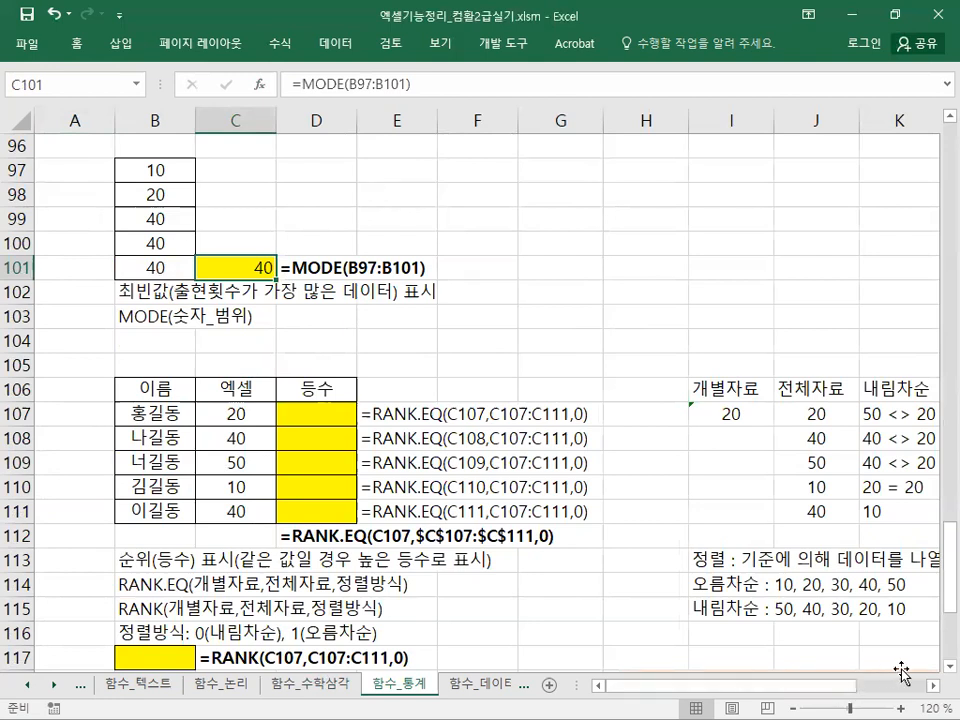
# Narrow the empty spacer columns A and H so the ranking tables and their side notes fit in view.
pyautogui.click(948, 667)
pyautogui.click(948, 667)
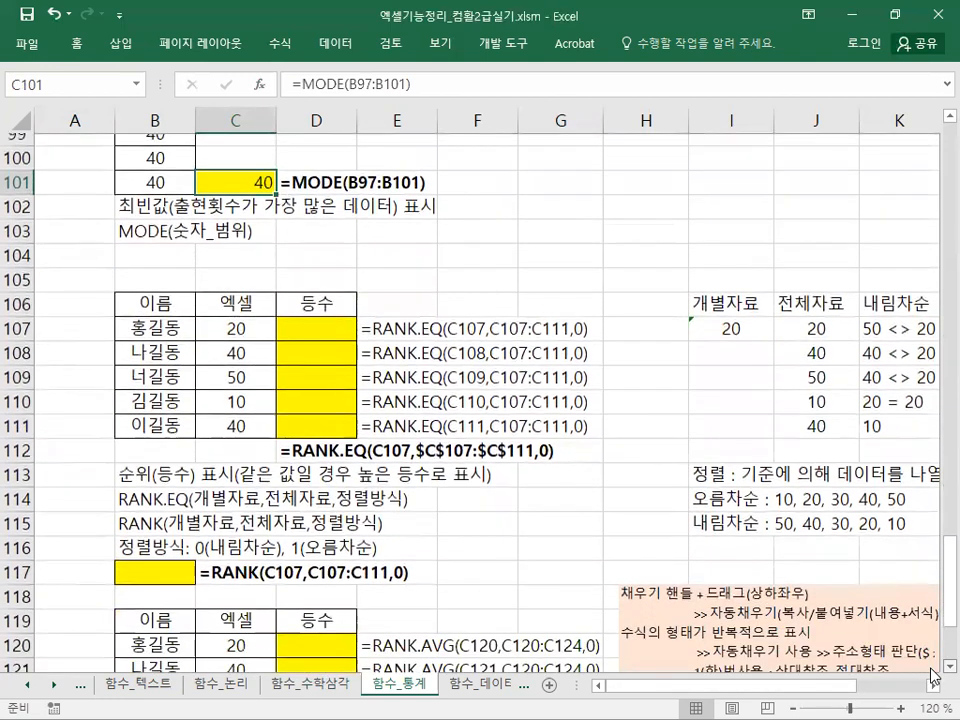
pyautogui.moveTo(113, 122); pyautogui.dragTo(59, 123)
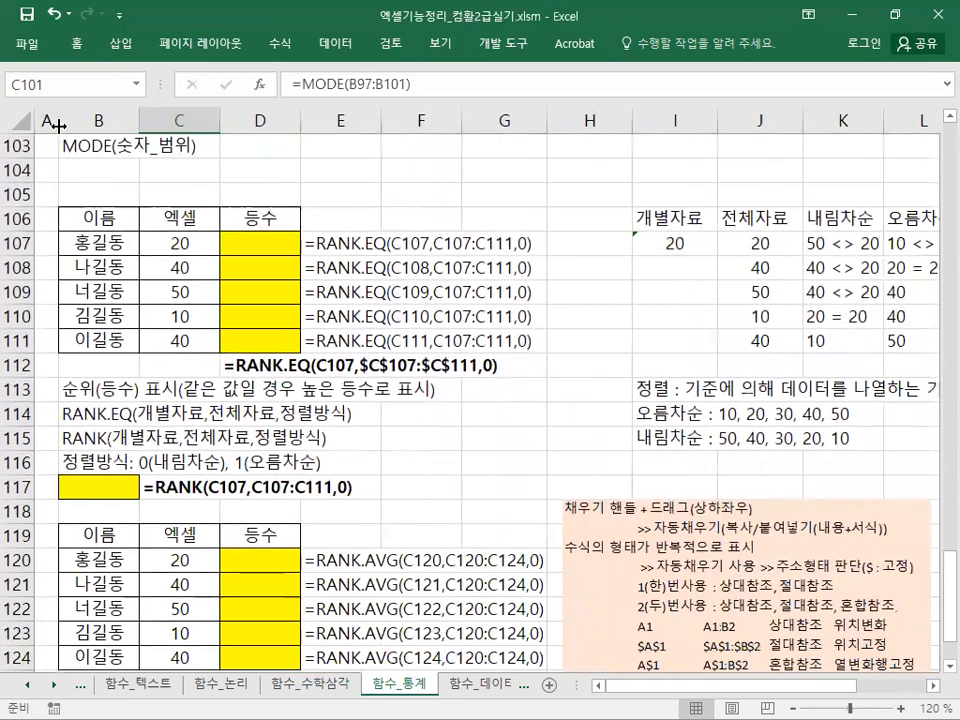
pyautogui.moveTo(629, 119); pyautogui.dragTo(561, 122)
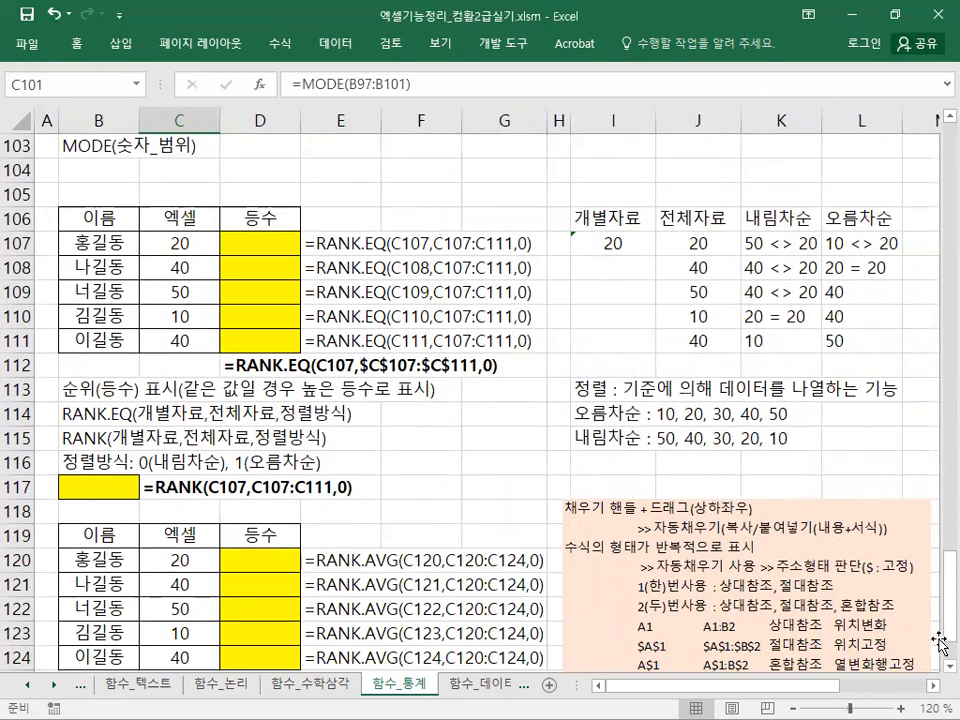
# Examine the name and score table in B106:D111 together with the RANK.EQ and RANK syntax notes beneath it.
pyautogui.scroll(-1, 700, 500)
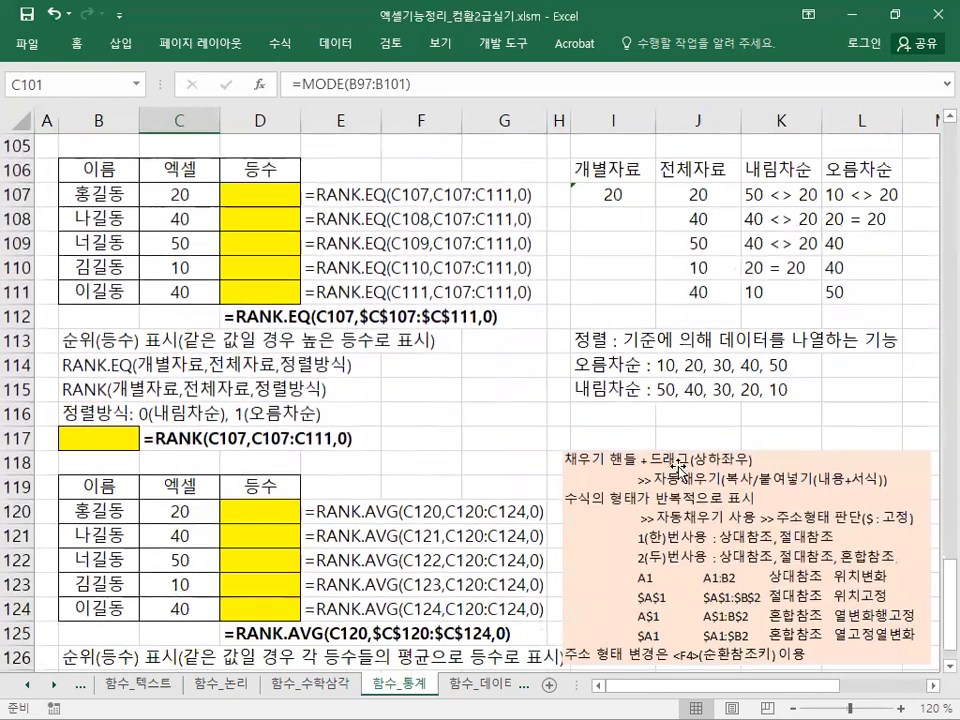
pyautogui.click(107, 172)
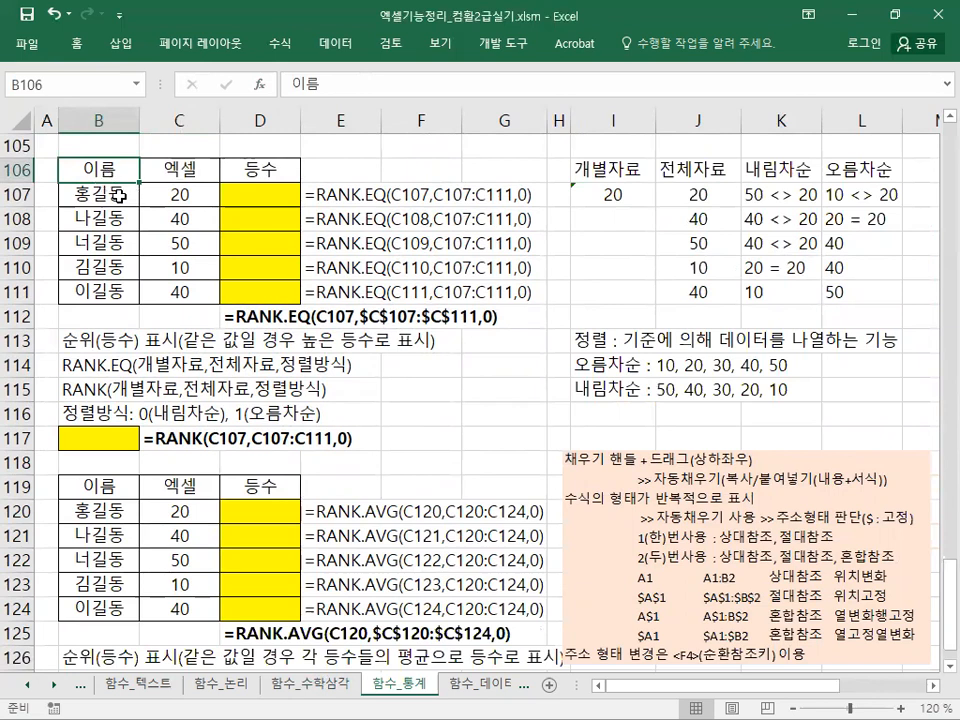
pyautogui.moveTo(107, 169); pyautogui.dragTo(200, 288)
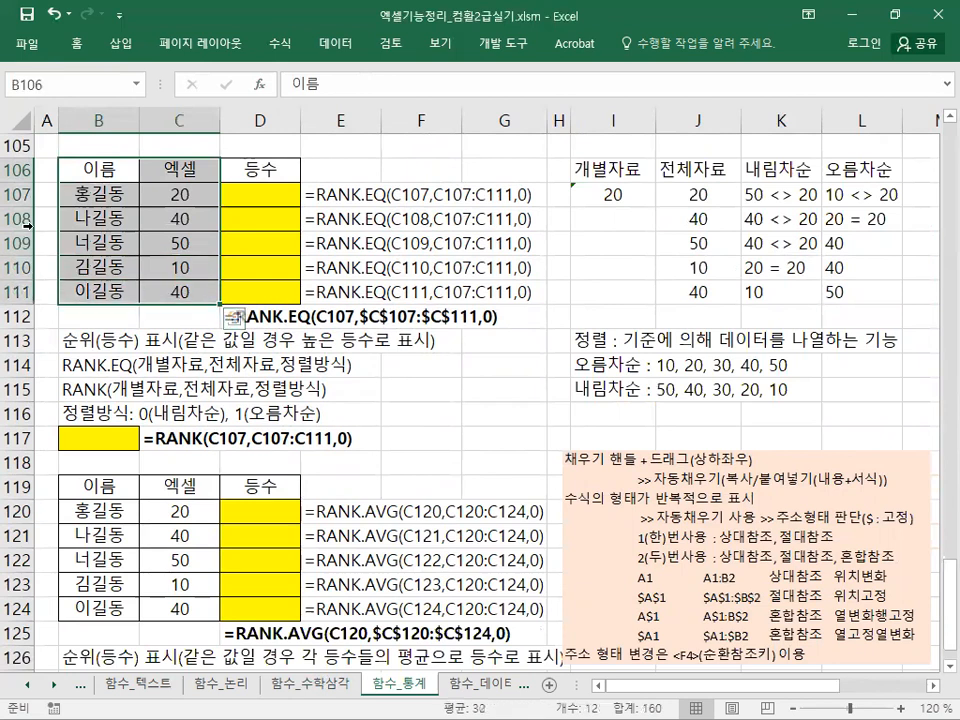
pyautogui.click(248, 197)
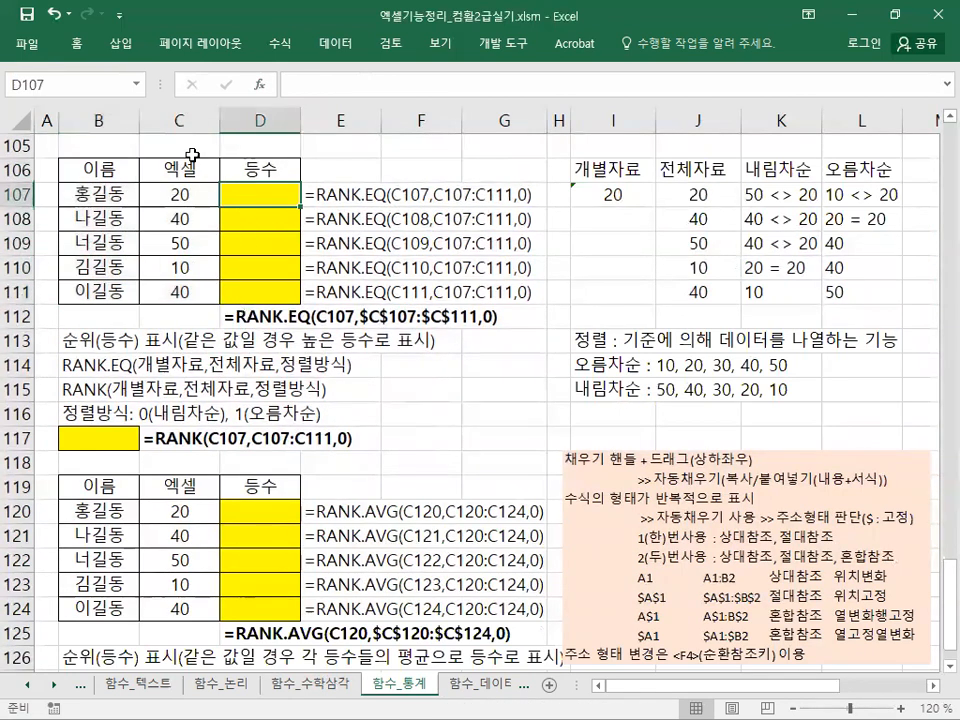
pyautogui.click(122, 436)
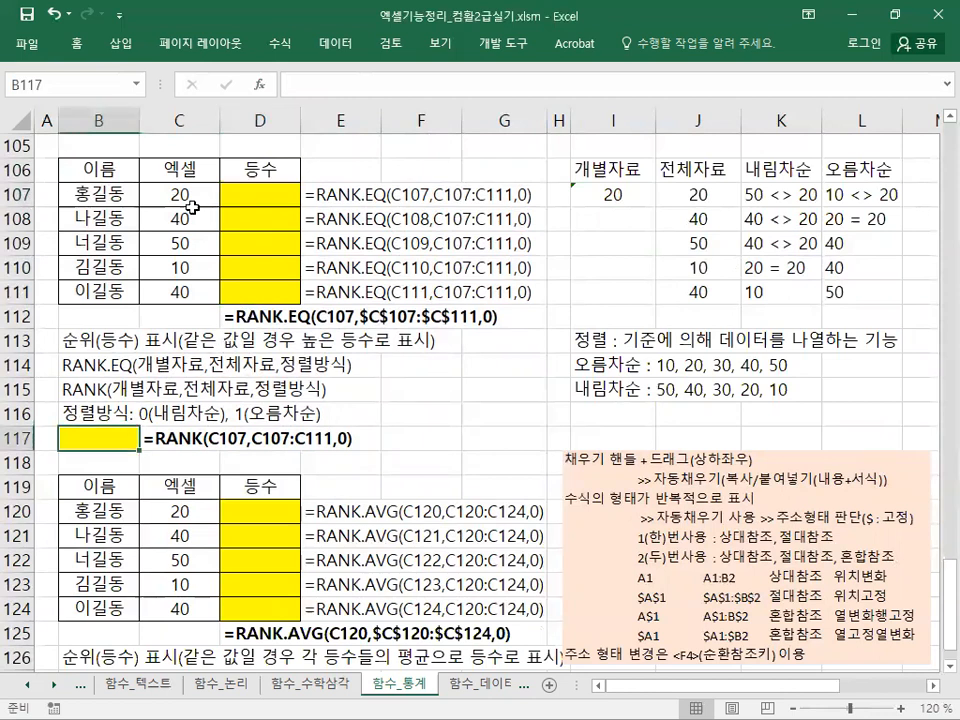
pyautogui.click(100, 194)
pyautogui.moveTo(85, 168); pyautogui.dragTo(186, 272)
pyautogui.moveTo(118, 194); pyautogui.dragTo(172, 280)
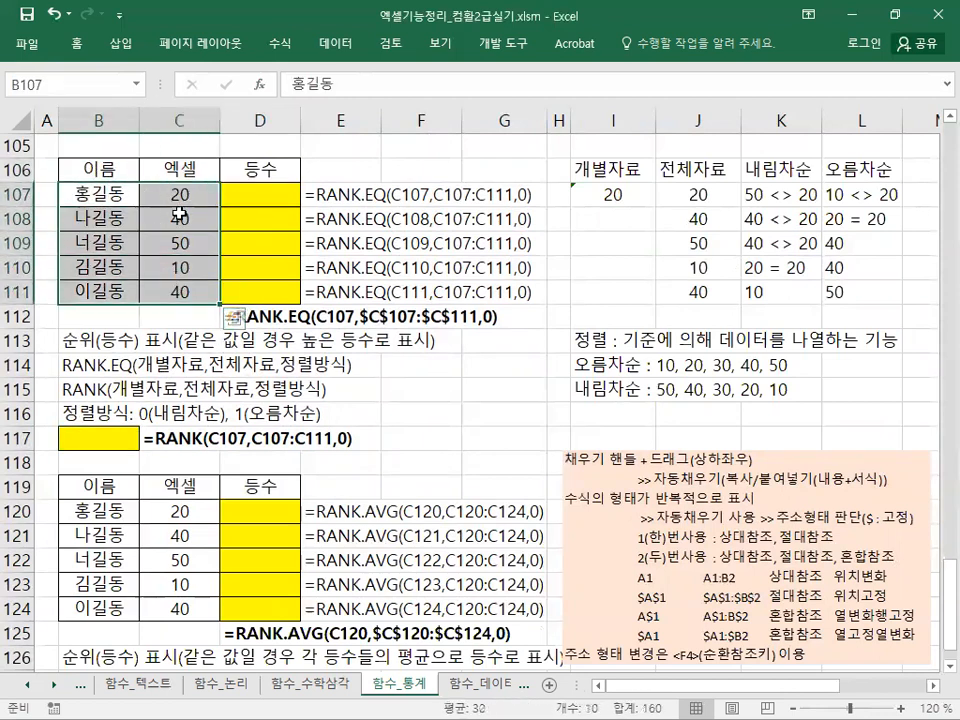
pyautogui.moveTo(133, 192); pyautogui.dragTo(260, 204)
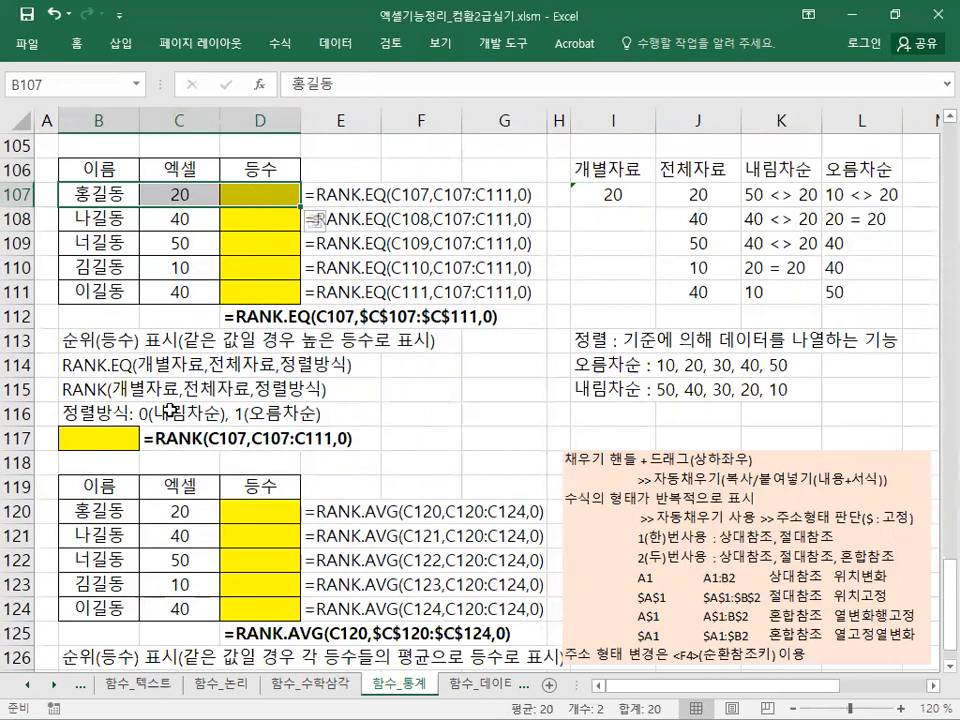
pyautogui.click(200, 194)
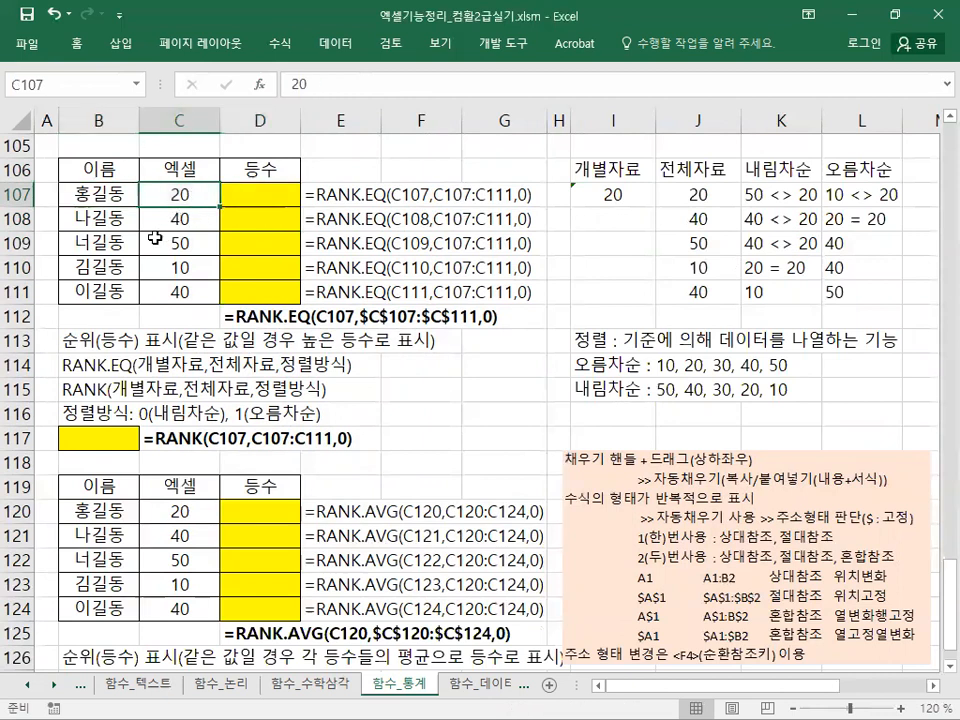
pyautogui.click(47, 341)
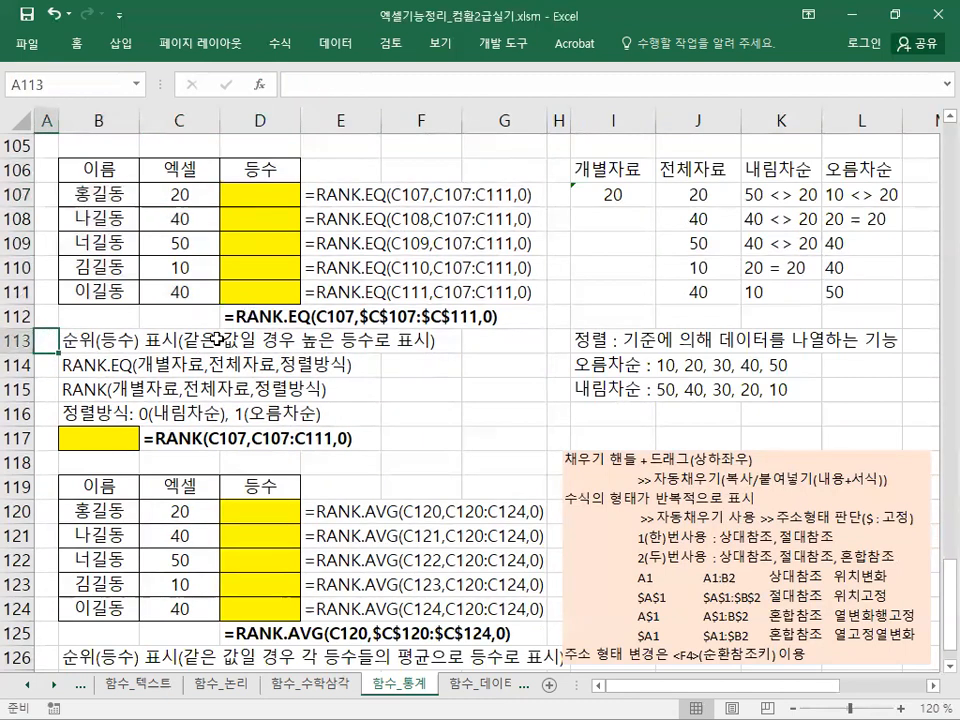
pyautogui.click(44, 392)
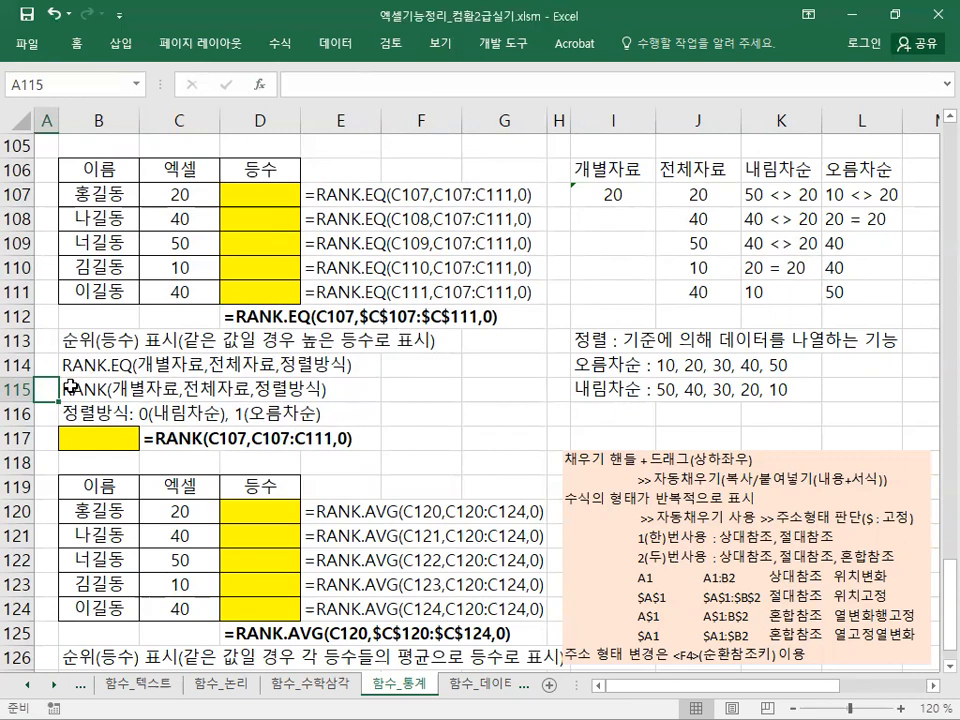
# Insert the RANK function into cell B117 from the full list of functions in the function wizard.
pyautogui.click(108, 441)
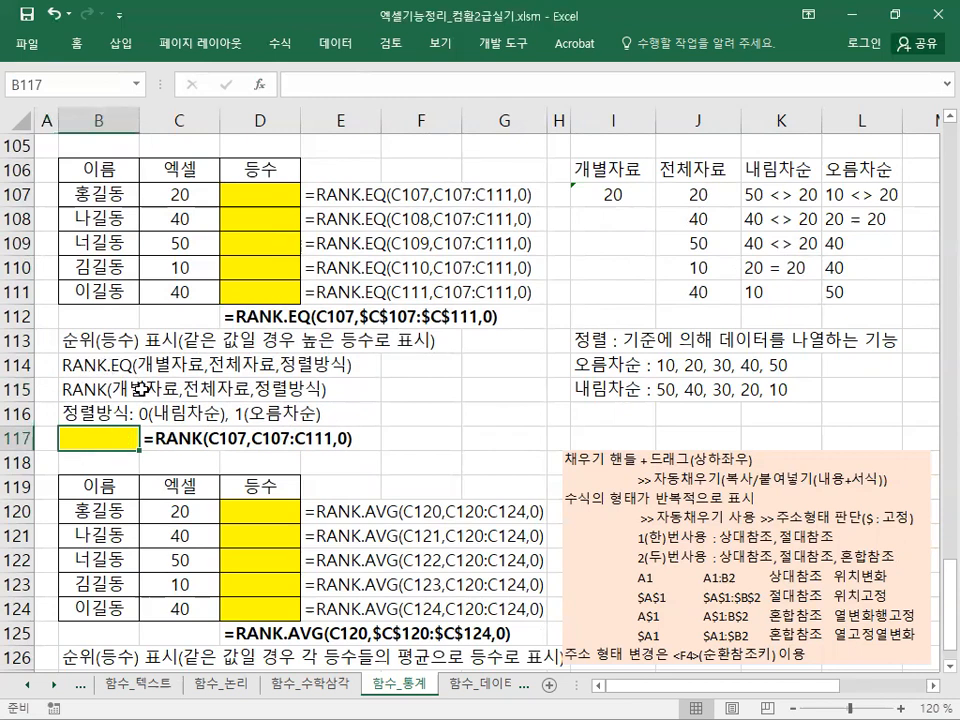
pyautogui.click(277, 55)
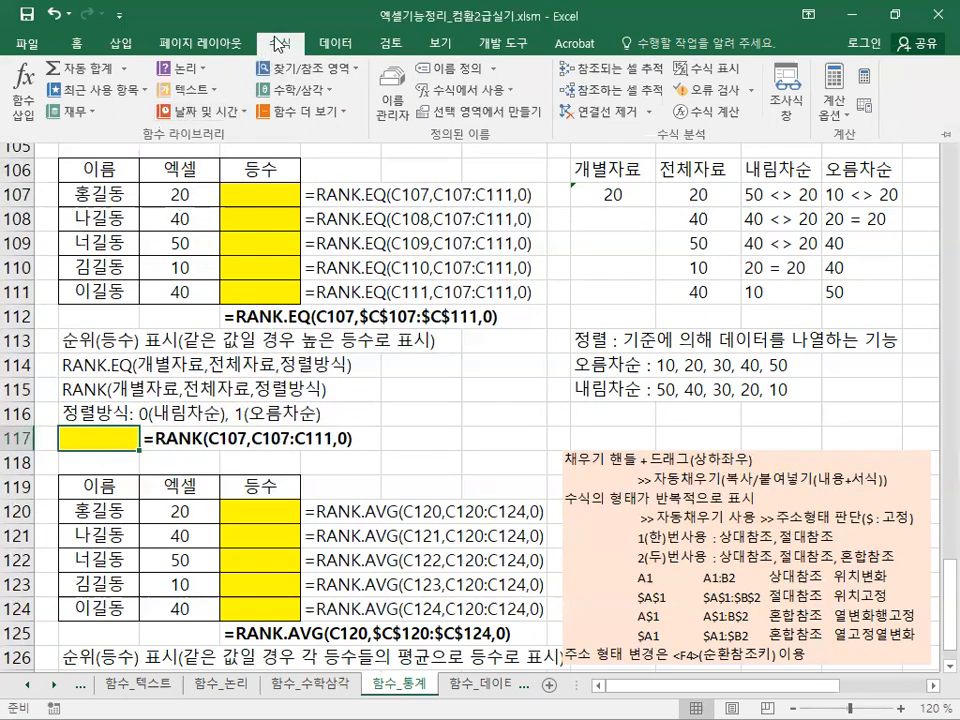
pyautogui.click(23, 120)
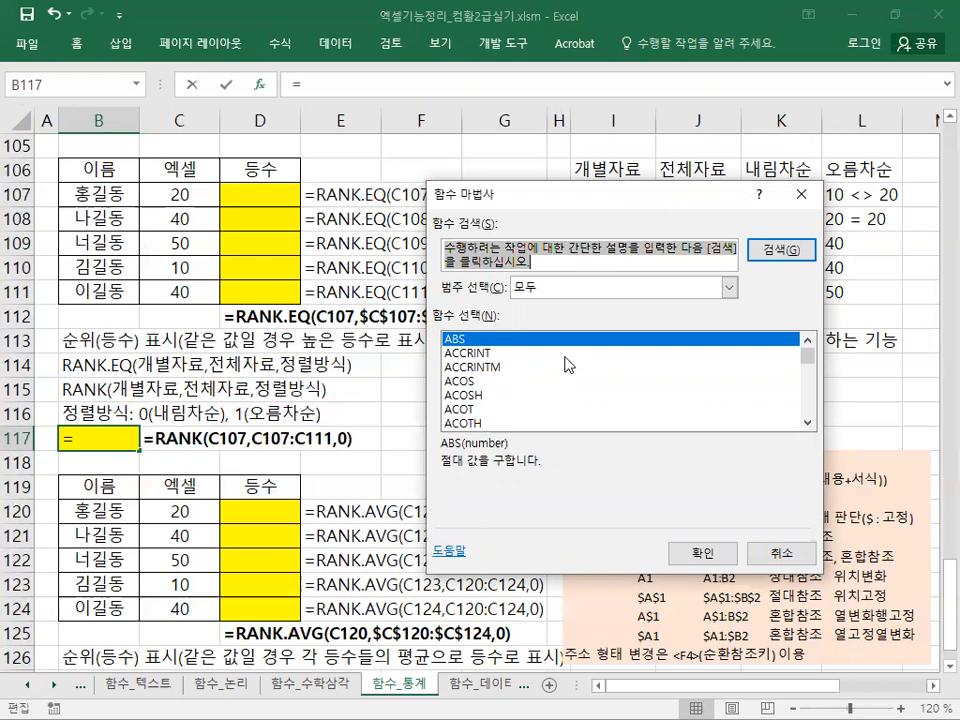
pyautogui.scroll(-5, 476, 390)
pyautogui.scroll(-20, 476, 390)
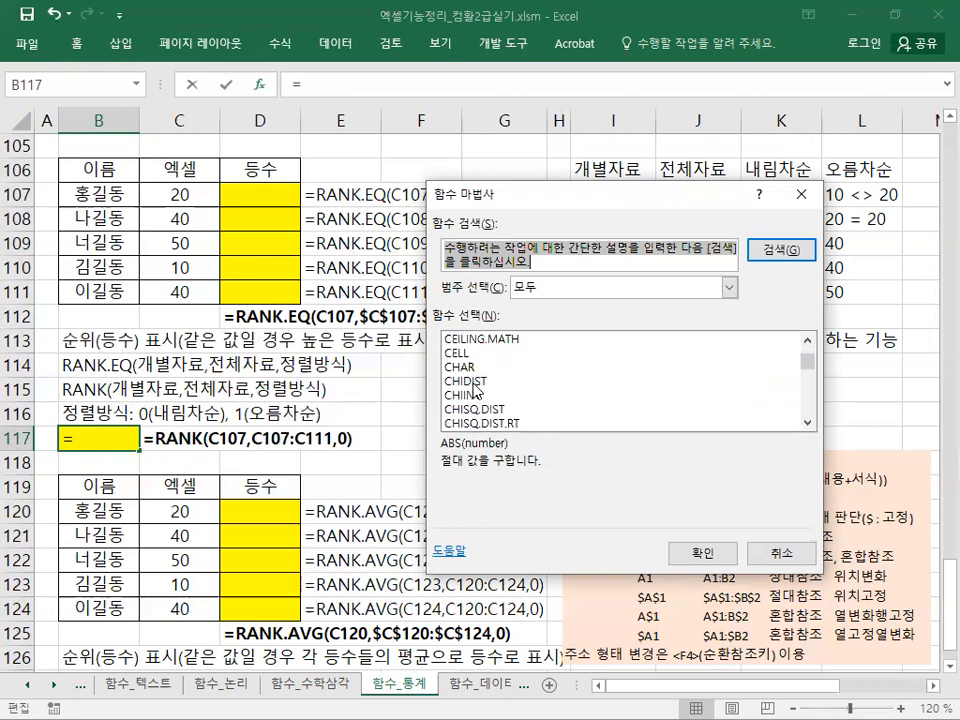
pyautogui.scroll(-20, 476, 390)
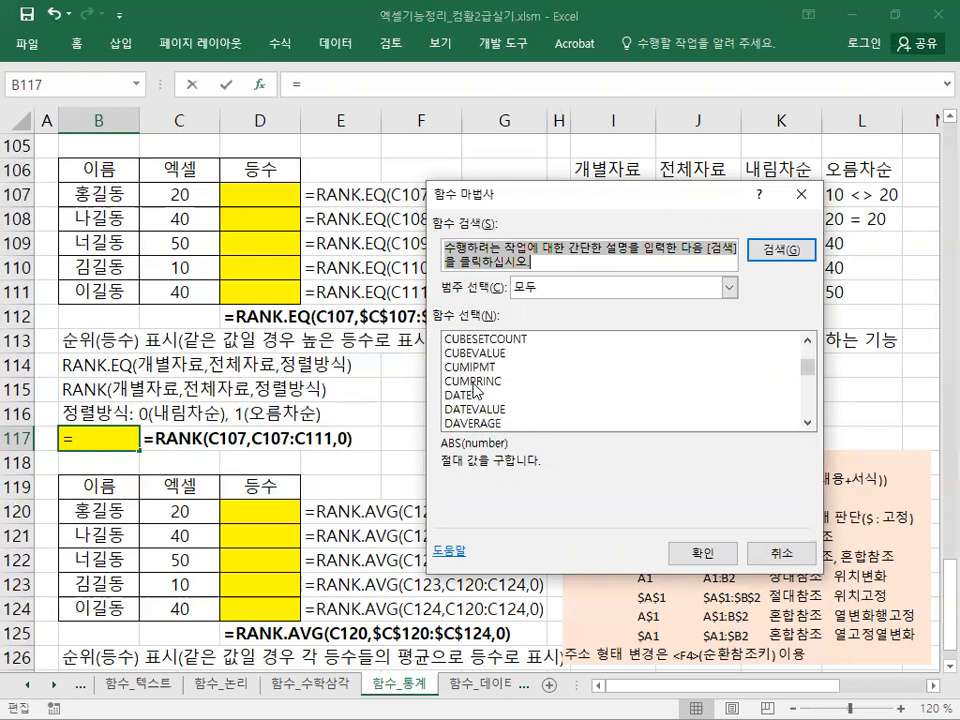
pyautogui.scroll(-20, 476, 390)
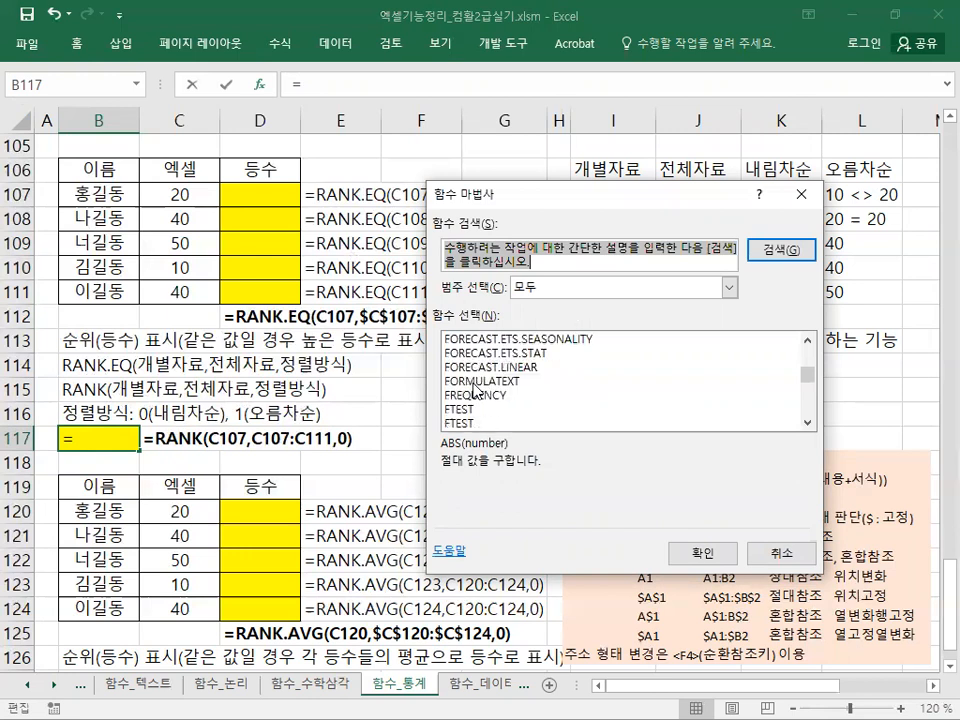
pyautogui.scroll(-20, 476, 390)
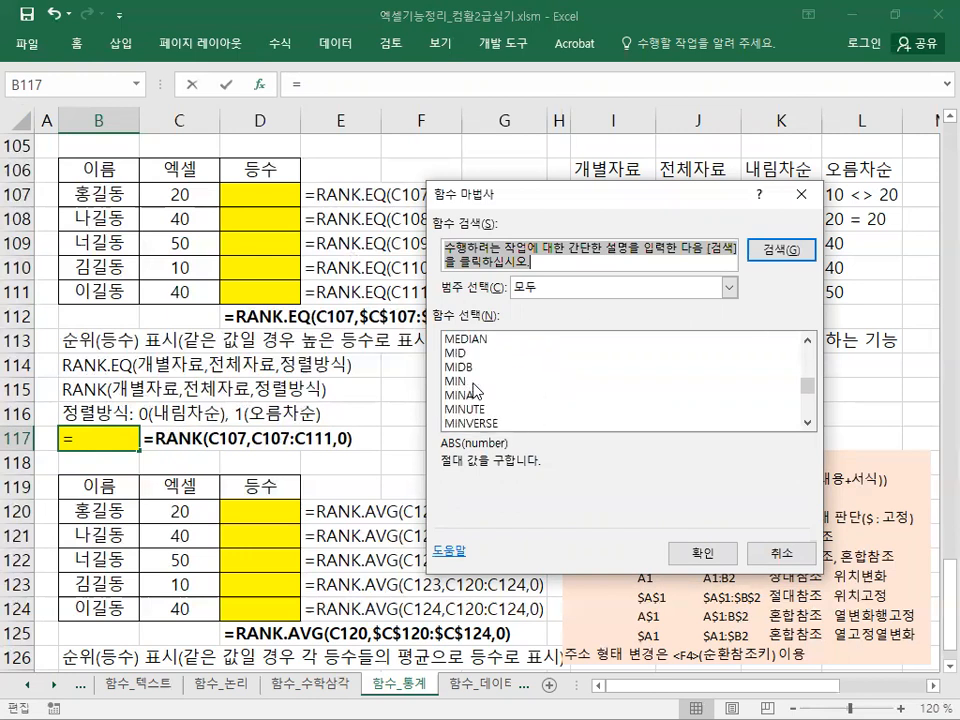
pyautogui.scroll(-6, 476, 390)
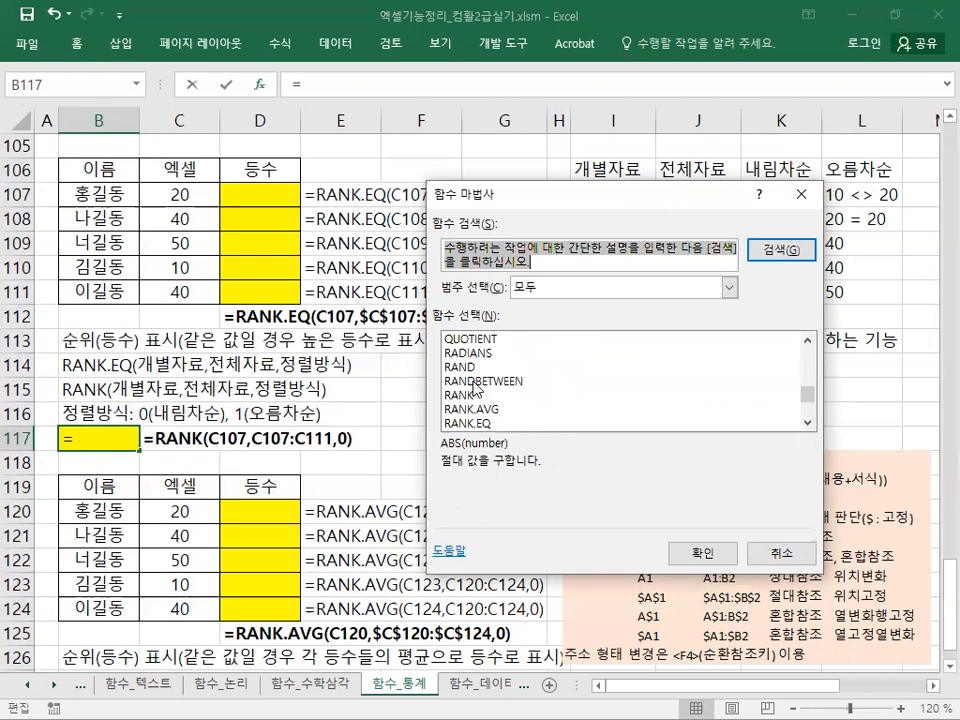
pyautogui.click(496, 395)
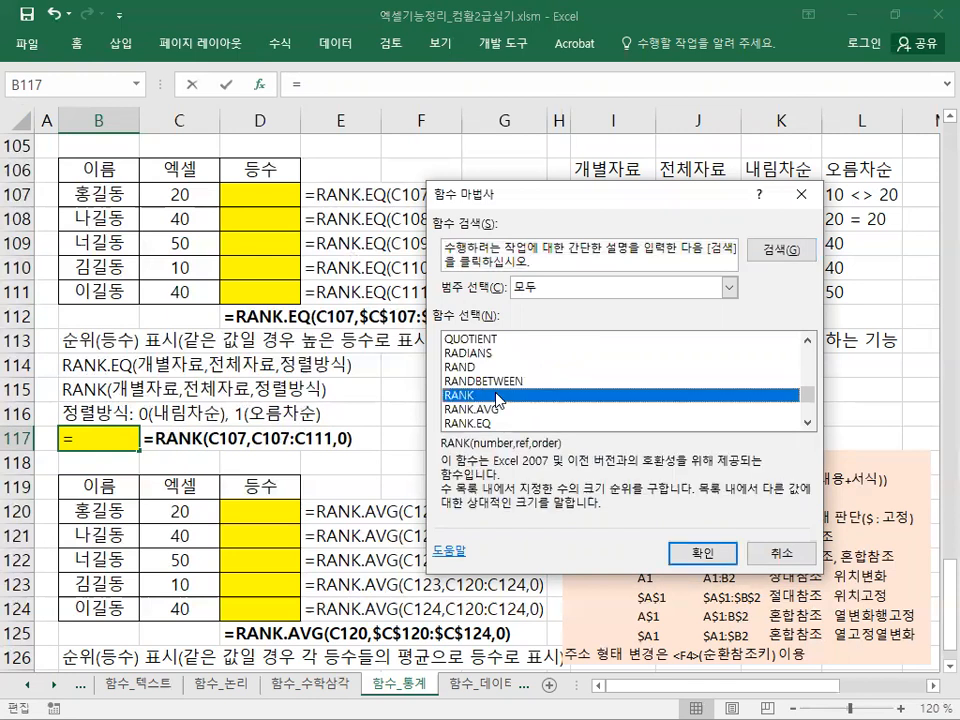
pyautogui.click(704, 557)
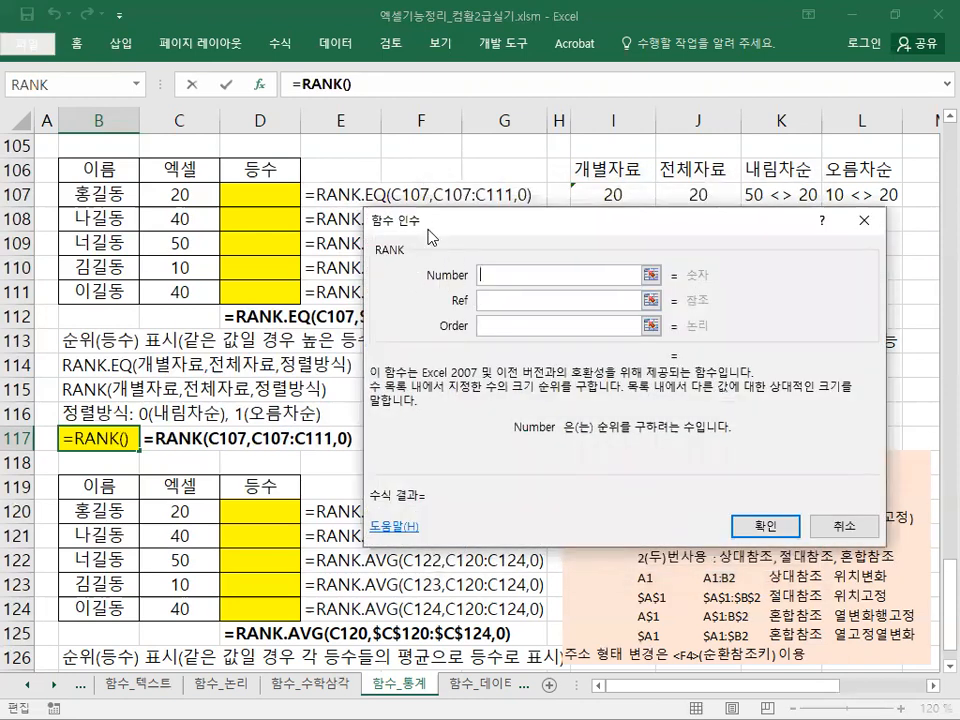
# Set the RANK arguments Number to C107 and Ref to C107:C111, keeping the score table uncovered.
pyautogui.moveTo(430, 237); pyautogui.dragTo(430, 364)
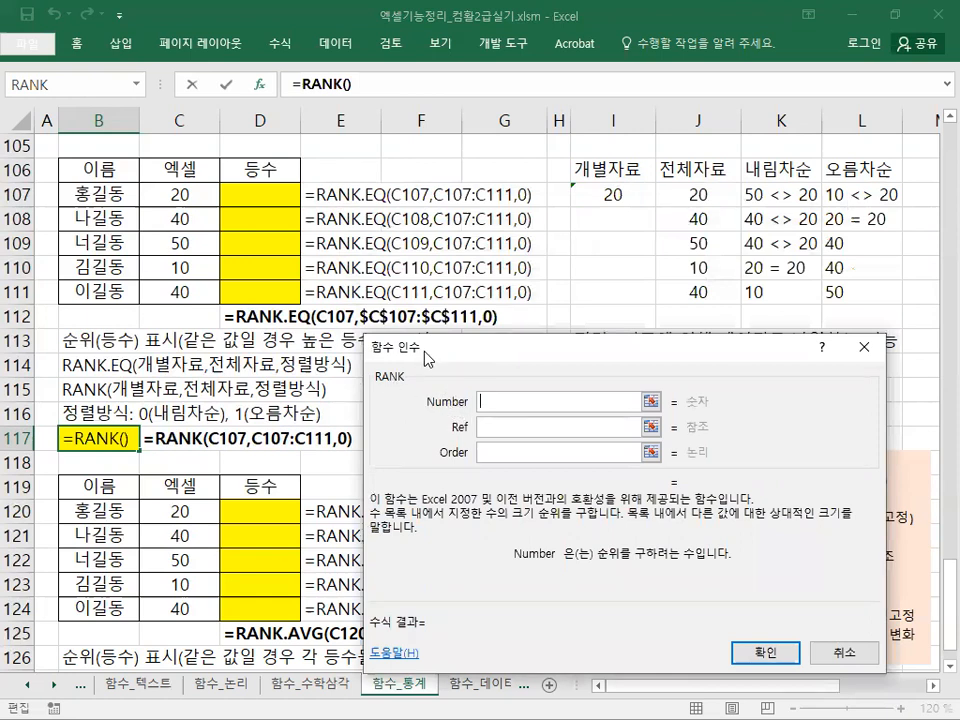
pyautogui.moveTo(427, 358); pyautogui.dragTo(465, 438)
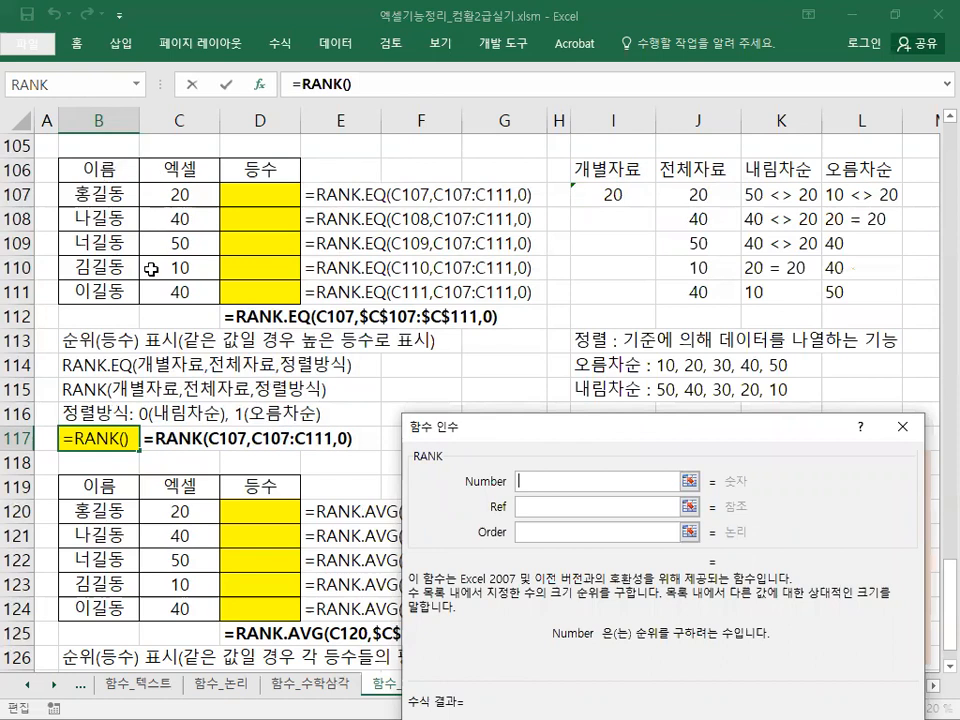
pyautogui.click(160, 194)
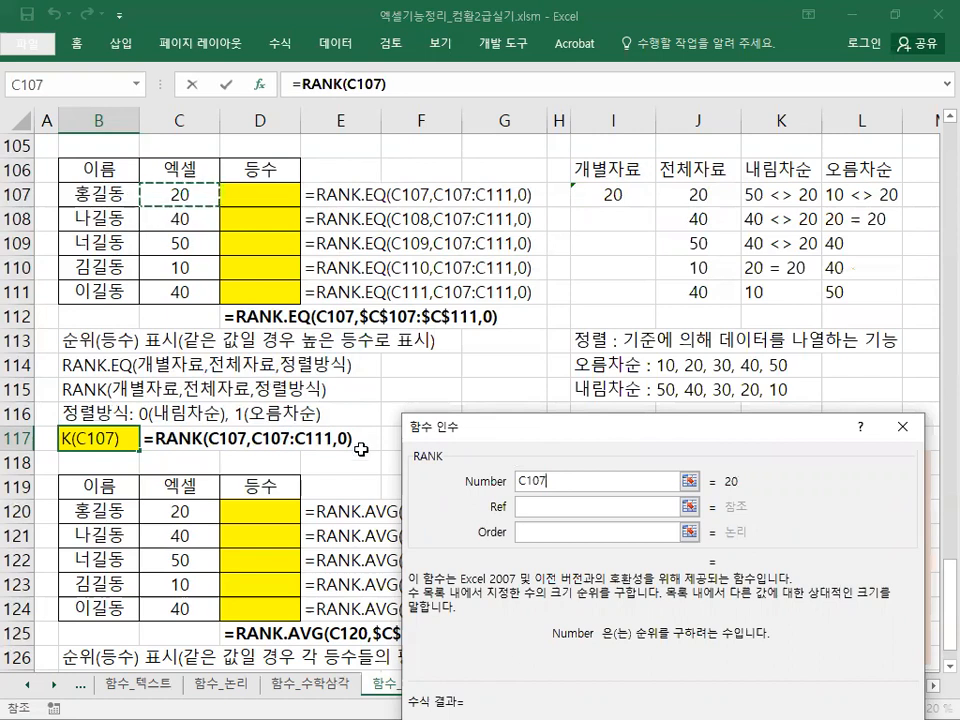
pyautogui.click(540, 505)
pyautogui.moveTo(519, 427); pyautogui.dragTo(514, 418)
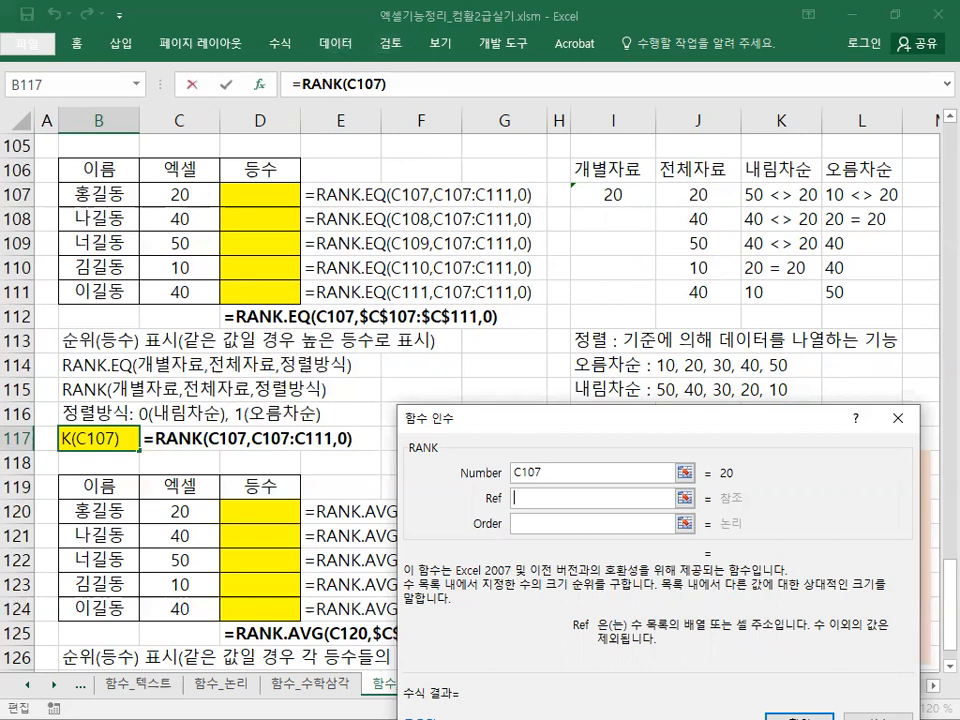
pyautogui.click(176, 207)
pyautogui.moveTo(176, 211); pyautogui.dragTo(171, 287)
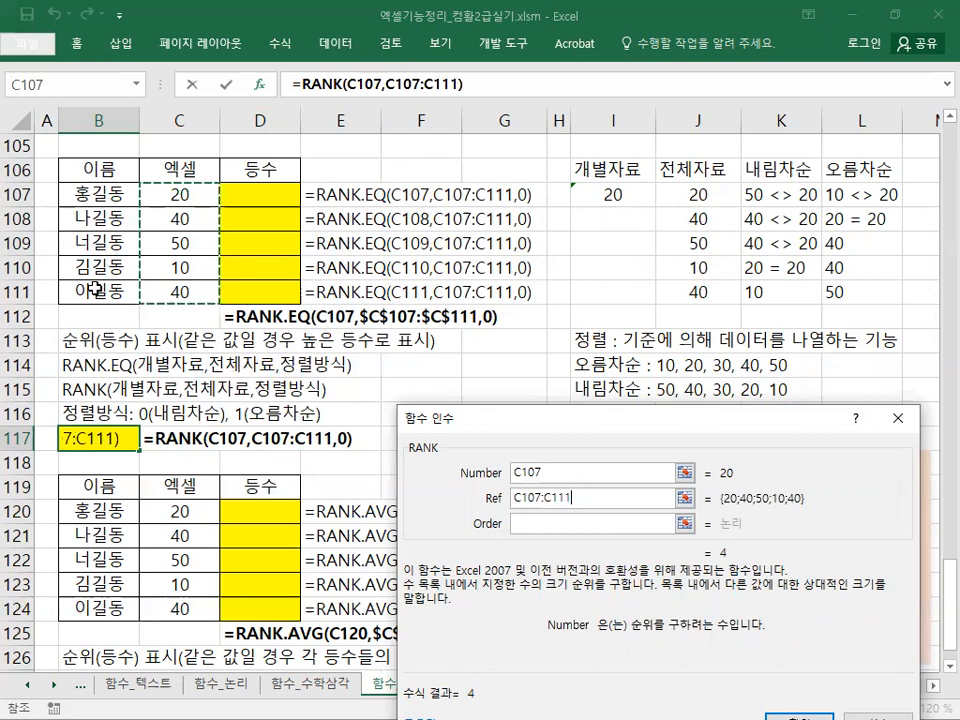
# Set the RANK function's Order argument to 0 for descending ranking.
pyautogui.click(526, 523)
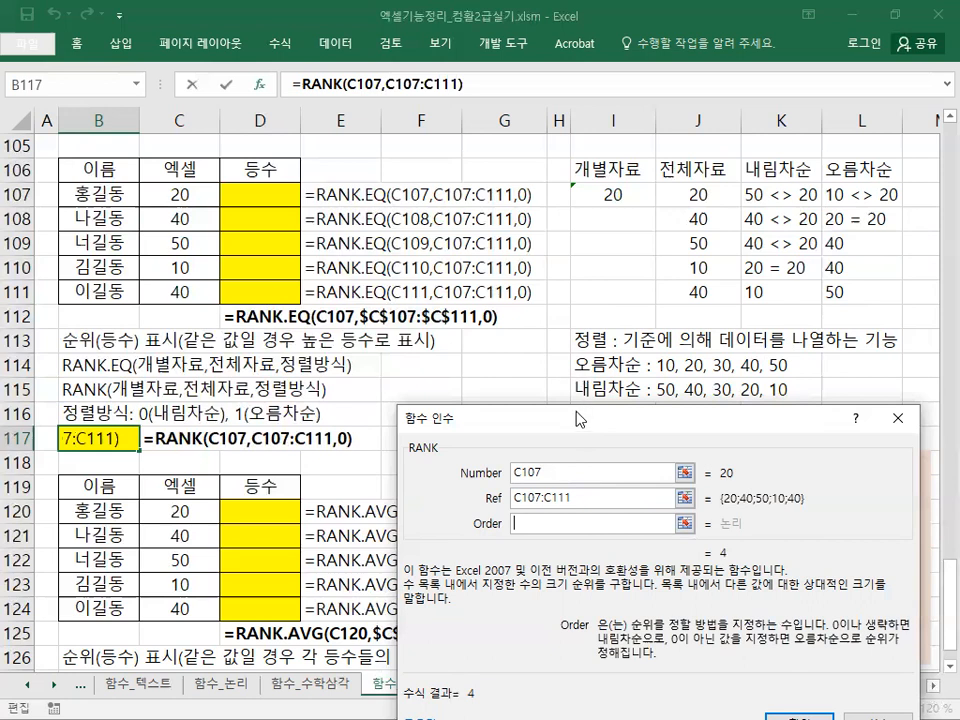
pyautogui.moveTo(577, 412); pyautogui.dragTo(573, 342)
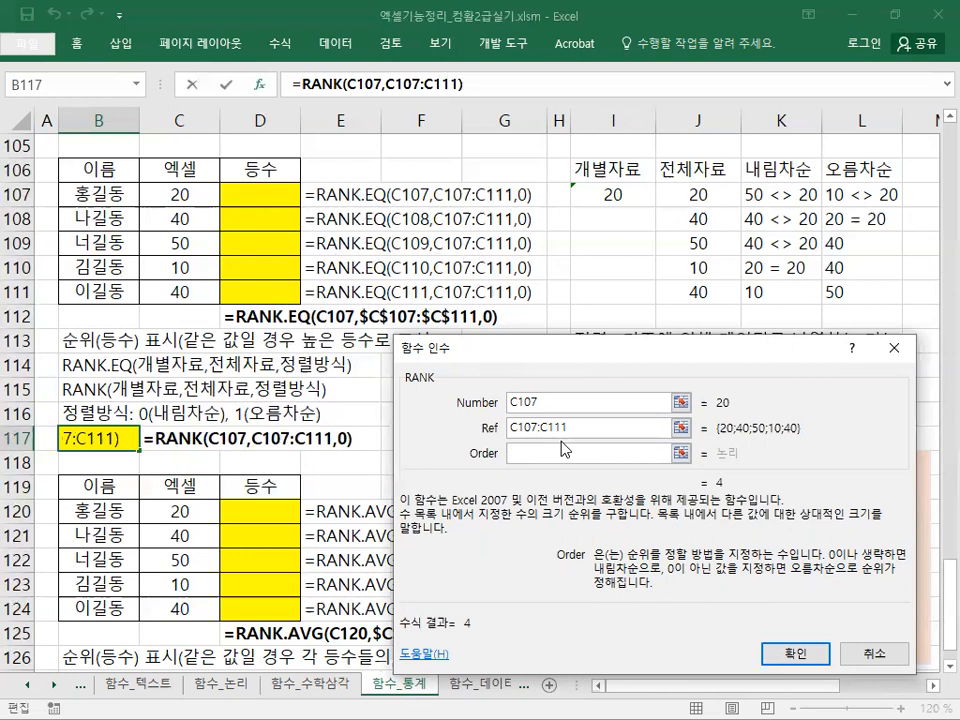
pyautogui.write('0')
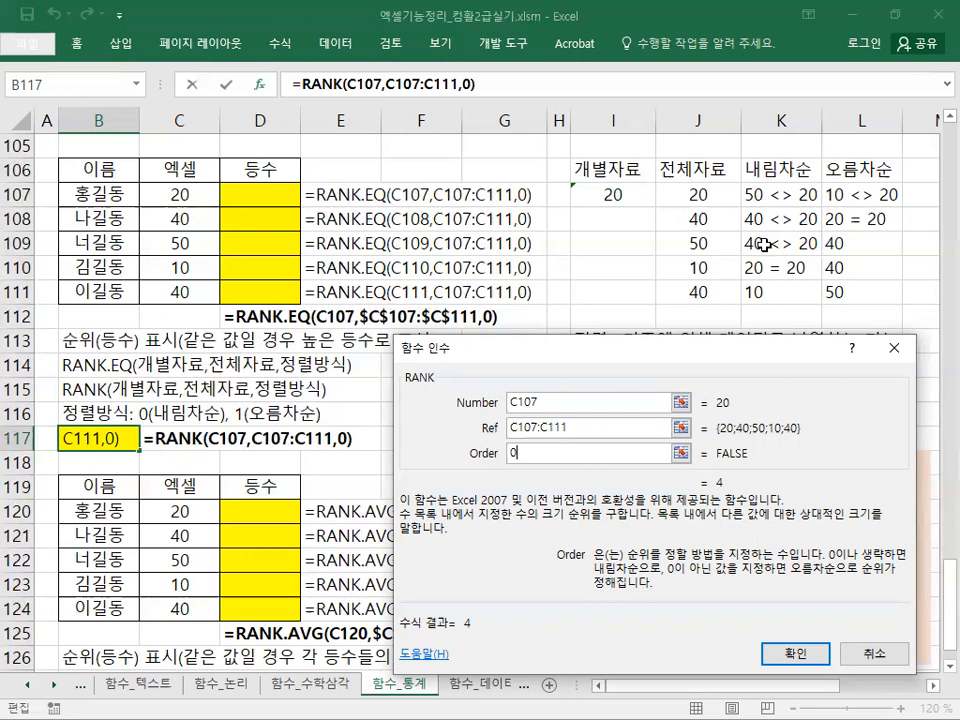
# Replace the RANK function's Order argument with 1 for ascending ranking.
pyautogui.click(509, 453)
pyautogui.press('Delete')
pyautogui.write('1')
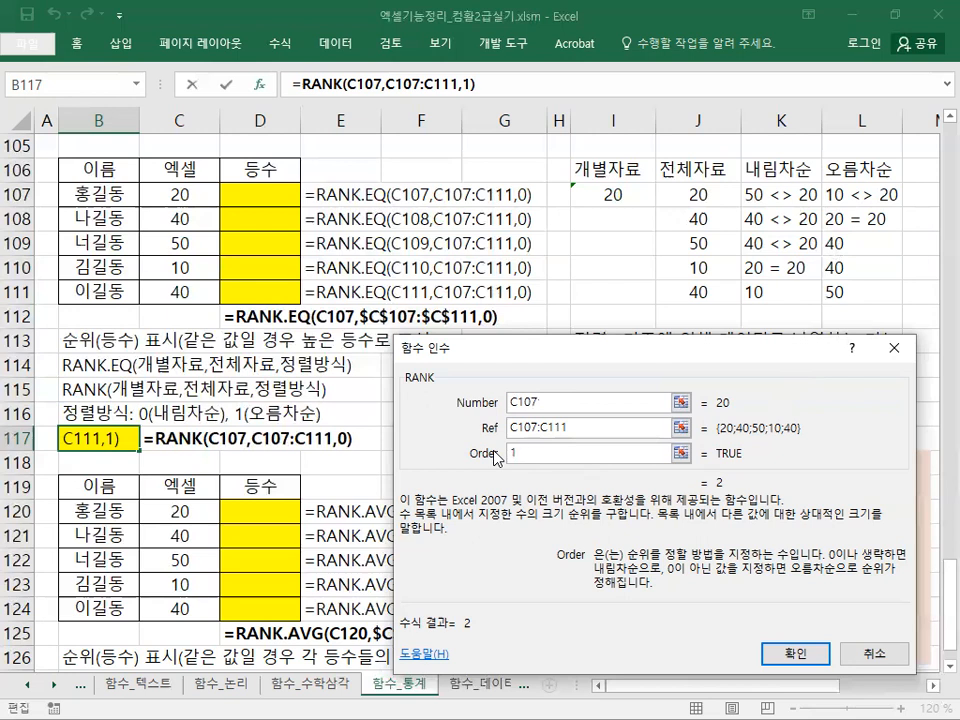
# Set the RANK function's Order argument back to 0 for descending order and enter the formula in B117.
pyautogui.press('BackSpace')
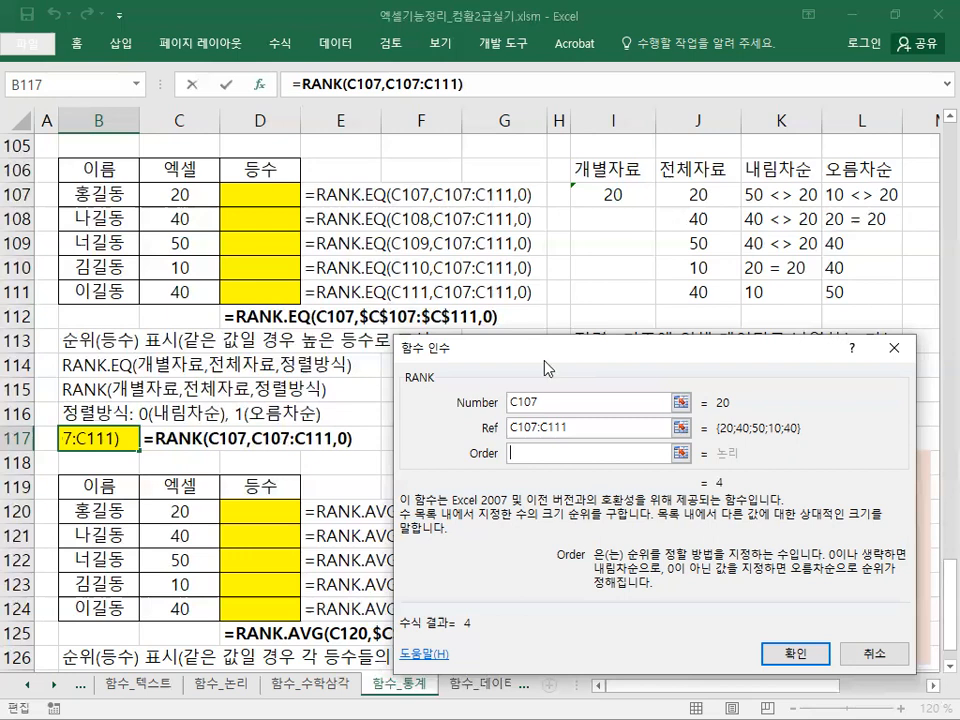
pyautogui.moveTo(543, 358); pyautogui.dragTo(540, 431)
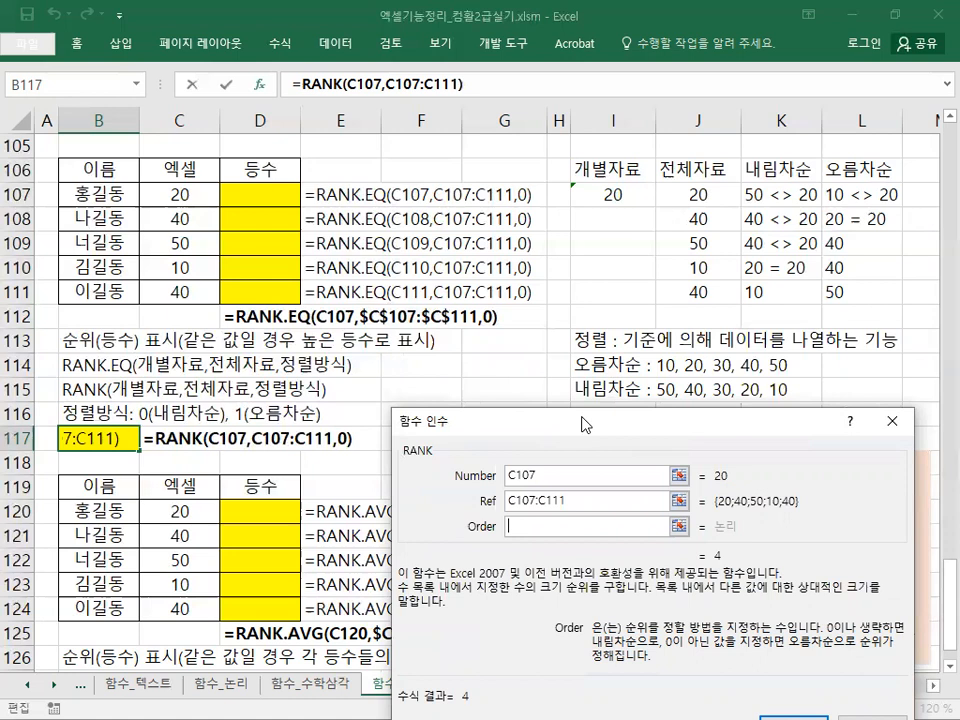
pyautogui.write('0')
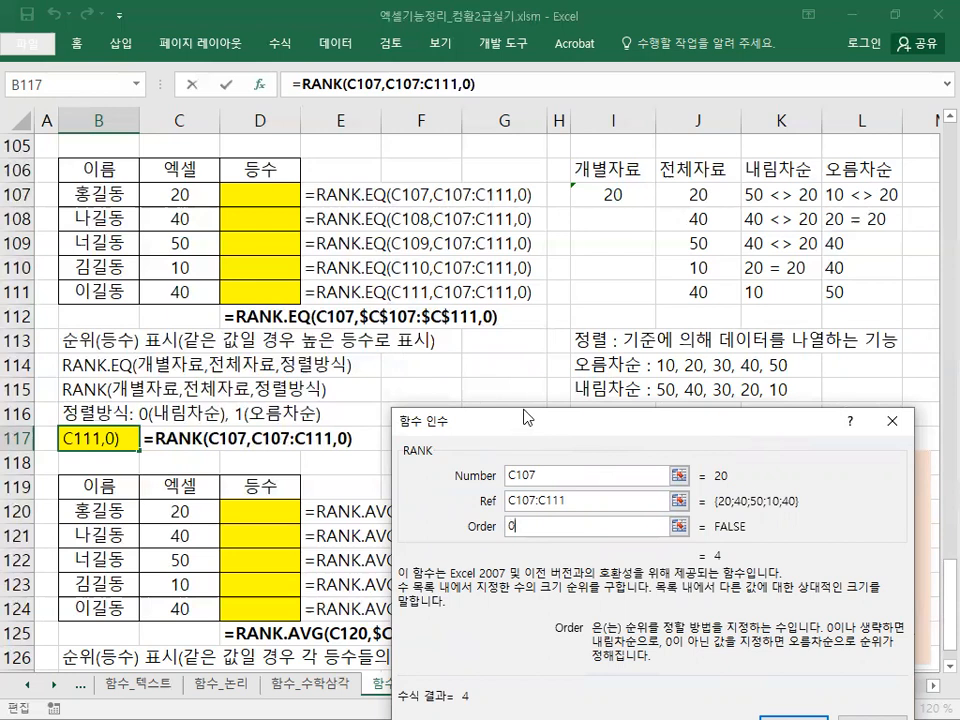
pyautogui.moveTo(526, 412); pyautogui.dragTo(471, 195)
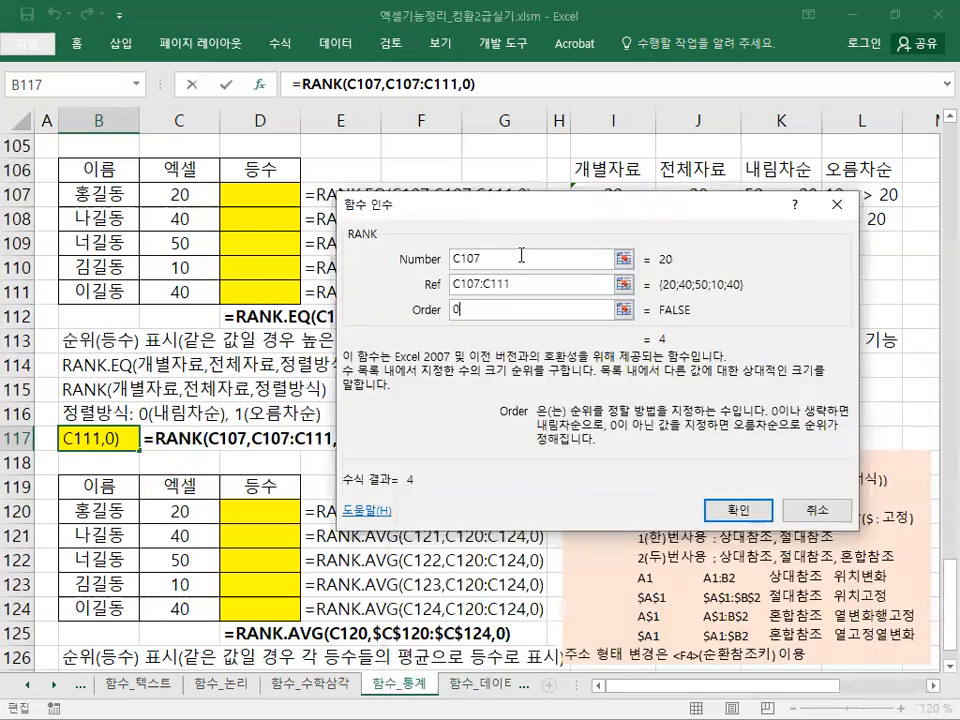
pyautogui.click(760, 522)
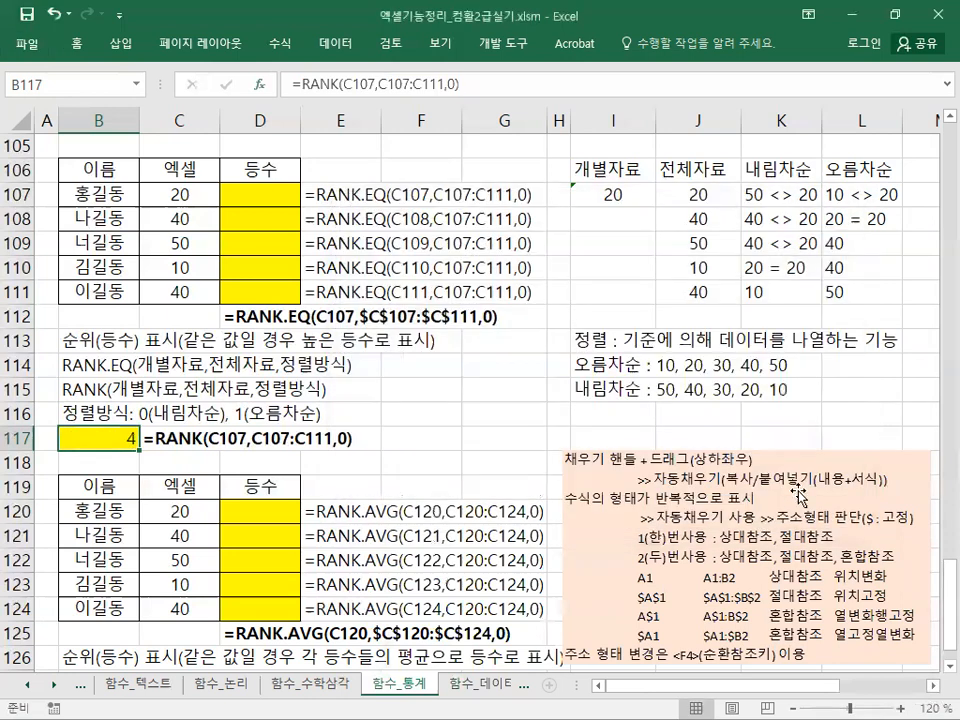
# Move the cell-reference notes picture up so it starts at row 112, and enlarge it slightly.
pyautogui.moveTo(622, 537); pyautogui.dragTo(596, 381)
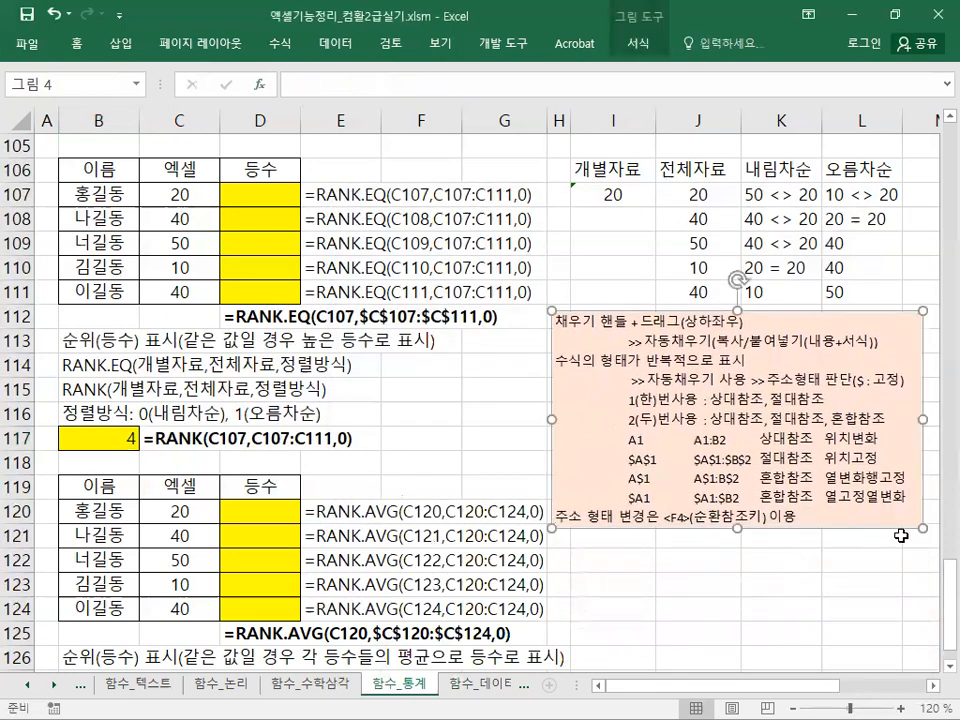
pyautogui.moveTo(922, 541); pyautogui.dragTo(941, 559)
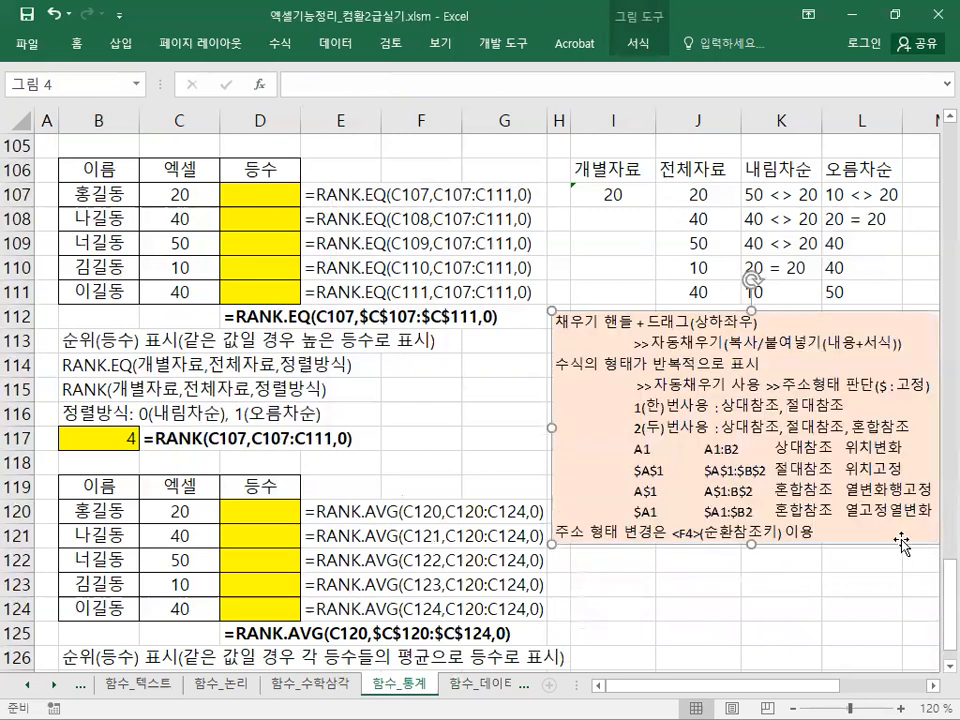
pyautogui.click(244, 198)
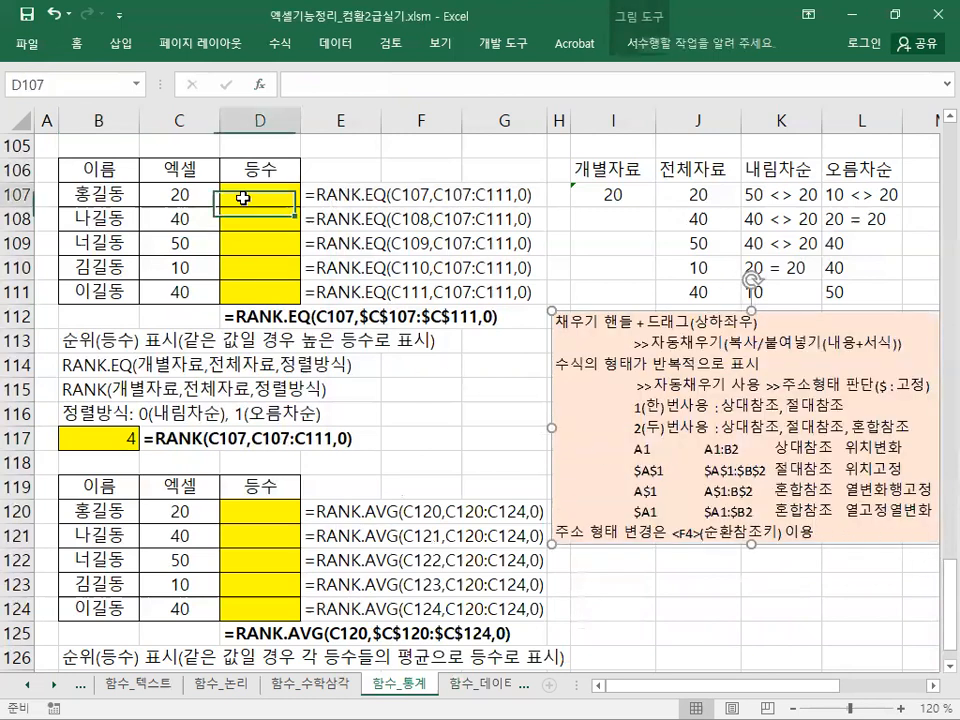
# Examine the RANK and RANK.EQ syntax in rows 114–115 and the example formula for each rank cell in D107:D111.
pyautogui.click(48, 390)
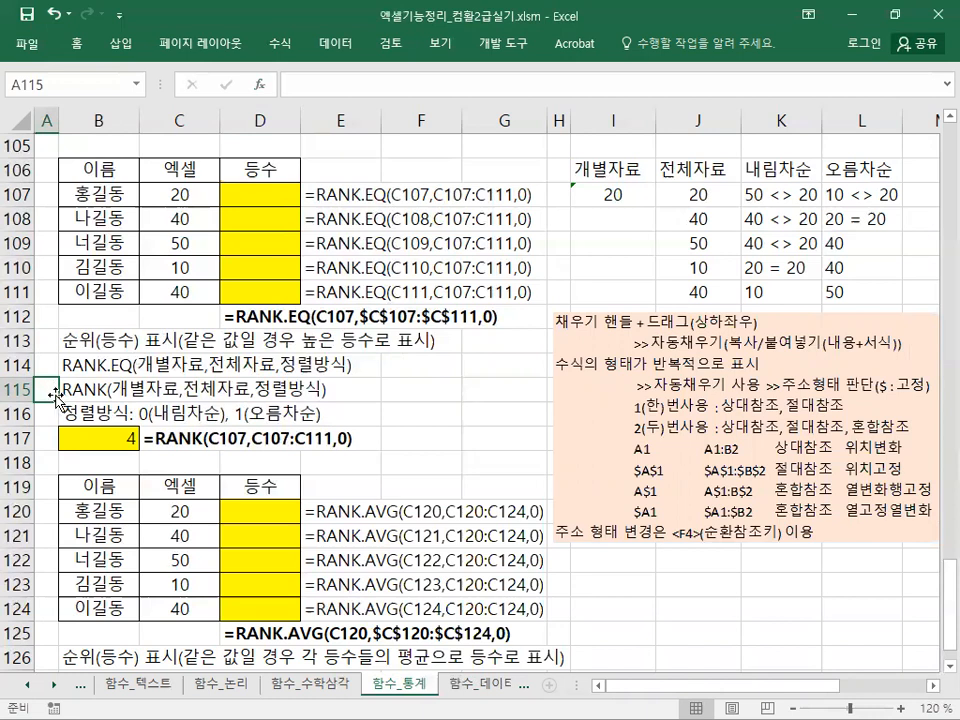
pyautogui.moveTo(100, 389); pyautogui.dragTo(343, 392)
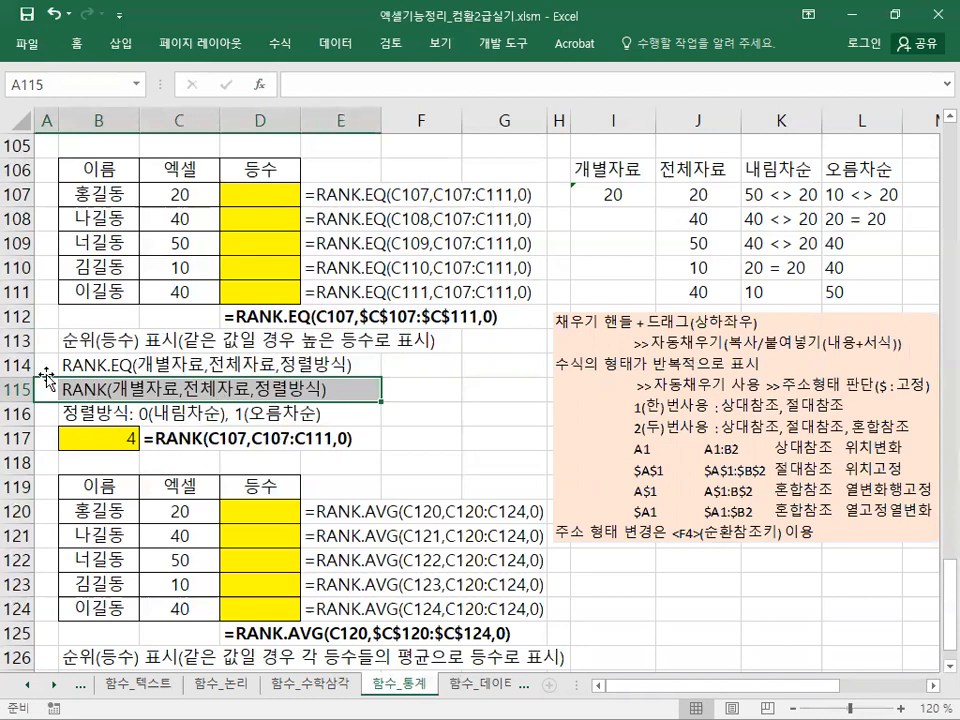
pyautogui.moveTo(45, 380); pyautogui.dragTo(360, 380)
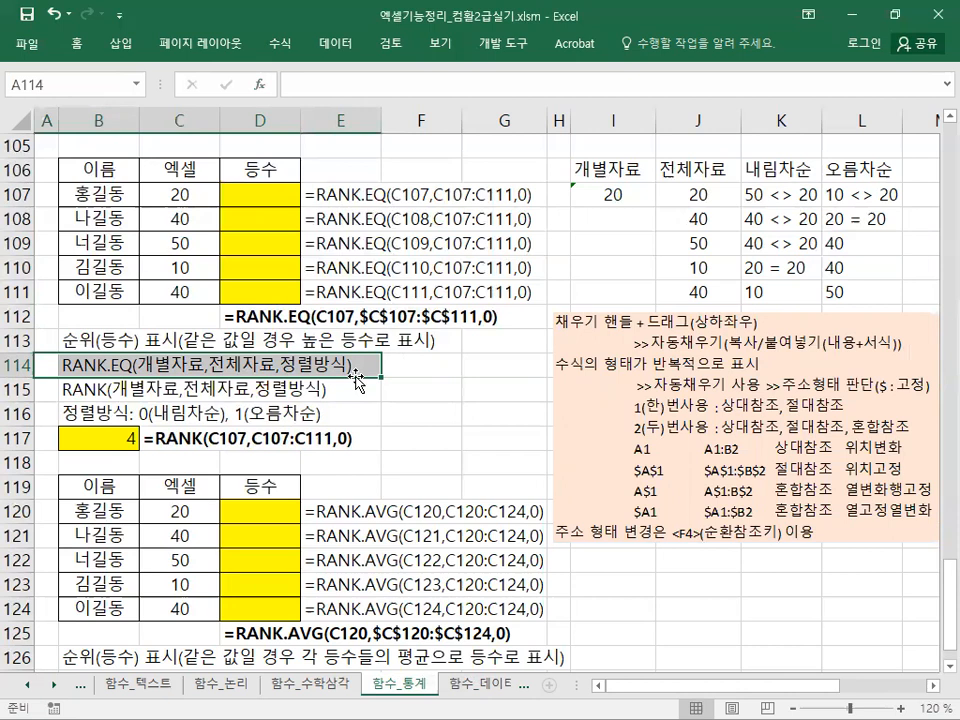
pyautogui.click(44, 368)
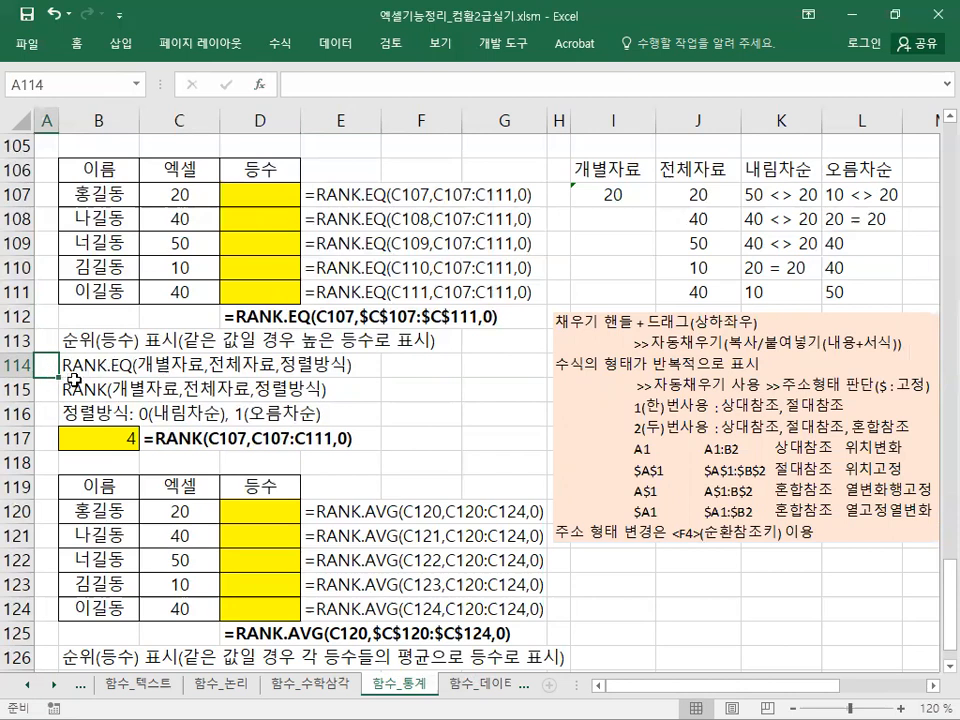
pyautogui.click(180, 194)
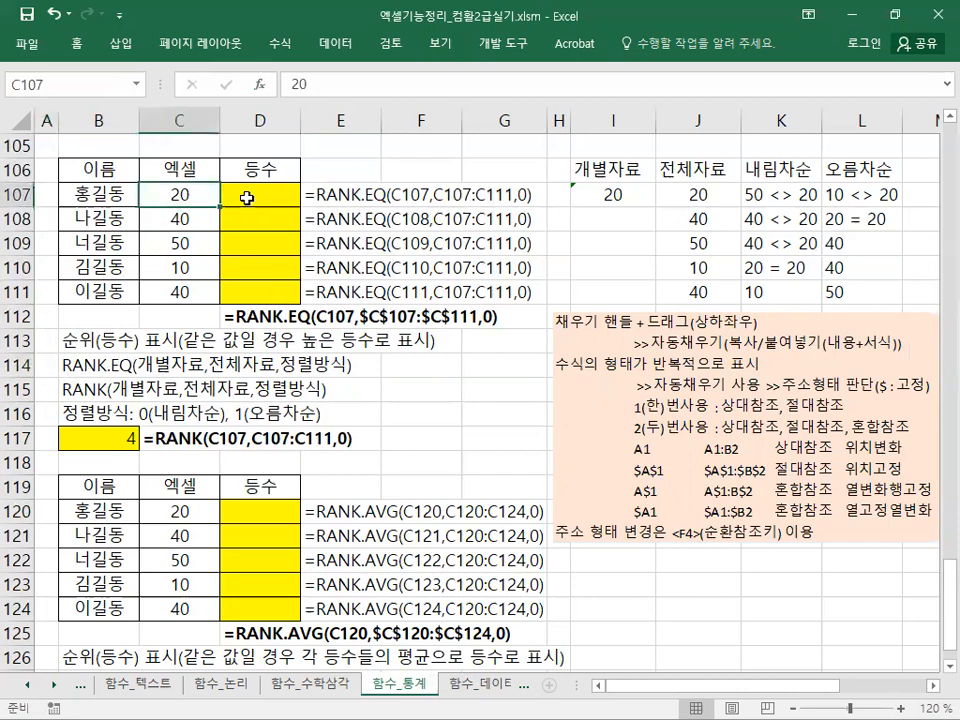
pyautogui.click(246, 197)
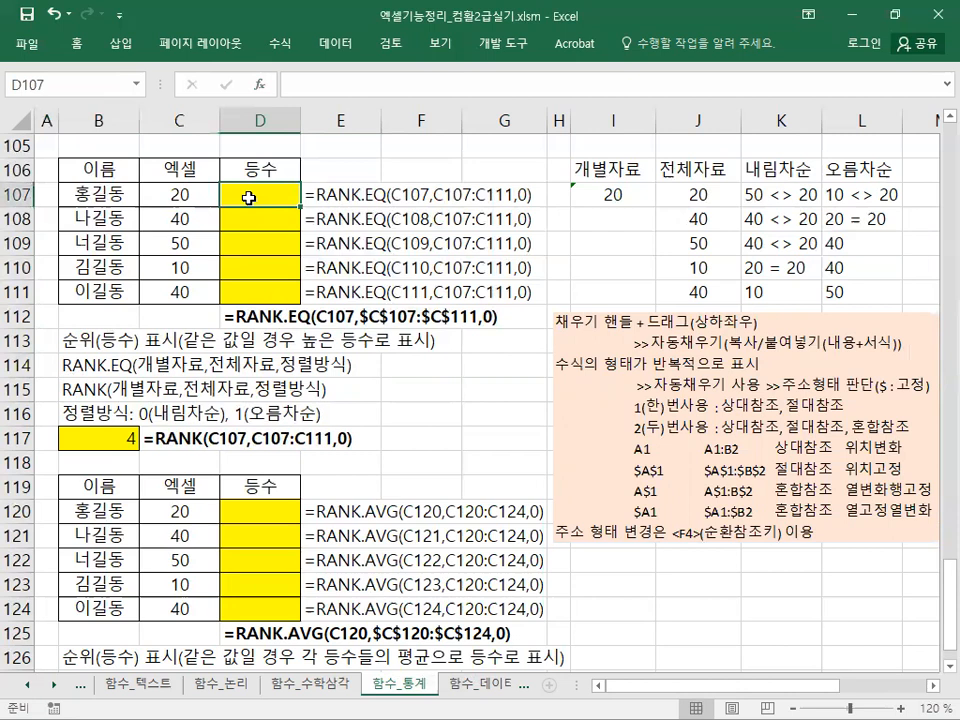
pyautogui.click(268, 222)
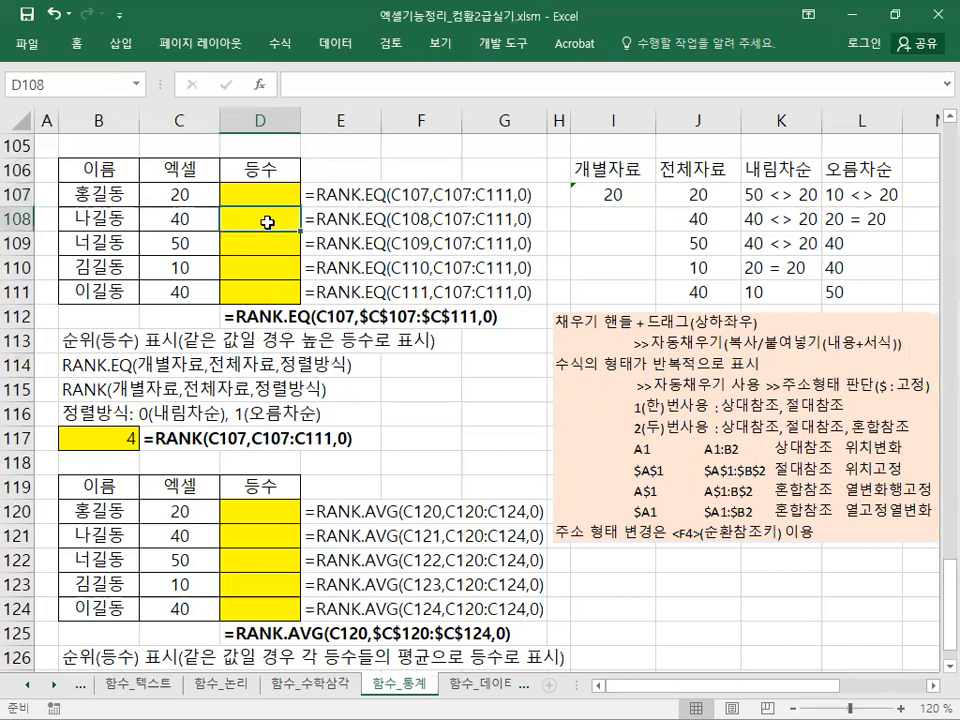
pyautogui.click(253, 240)
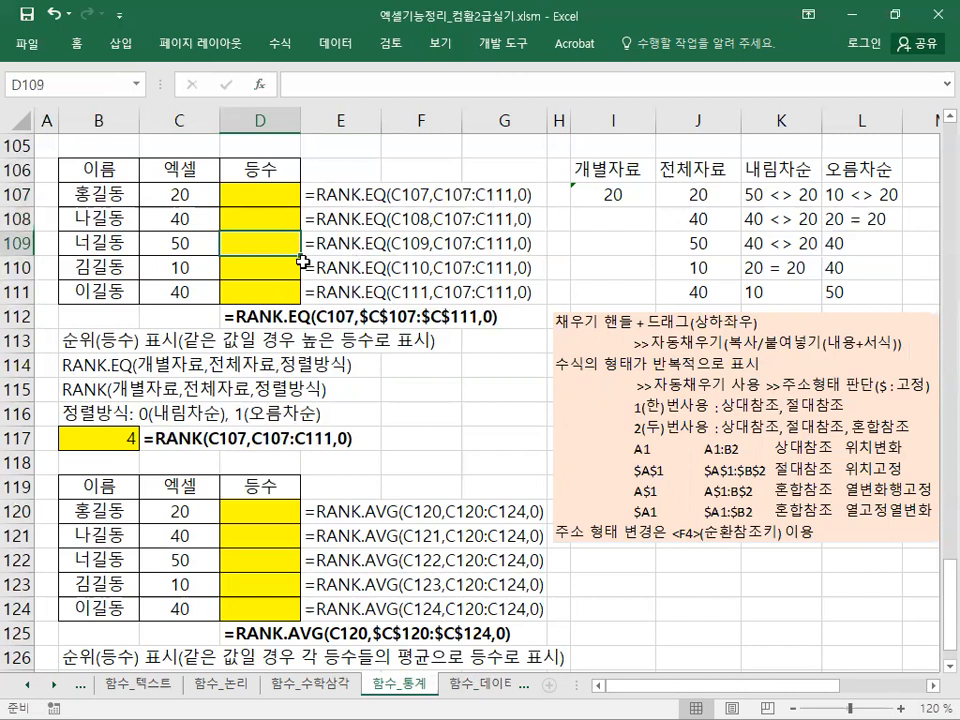
pyautogui.click(263, 273)
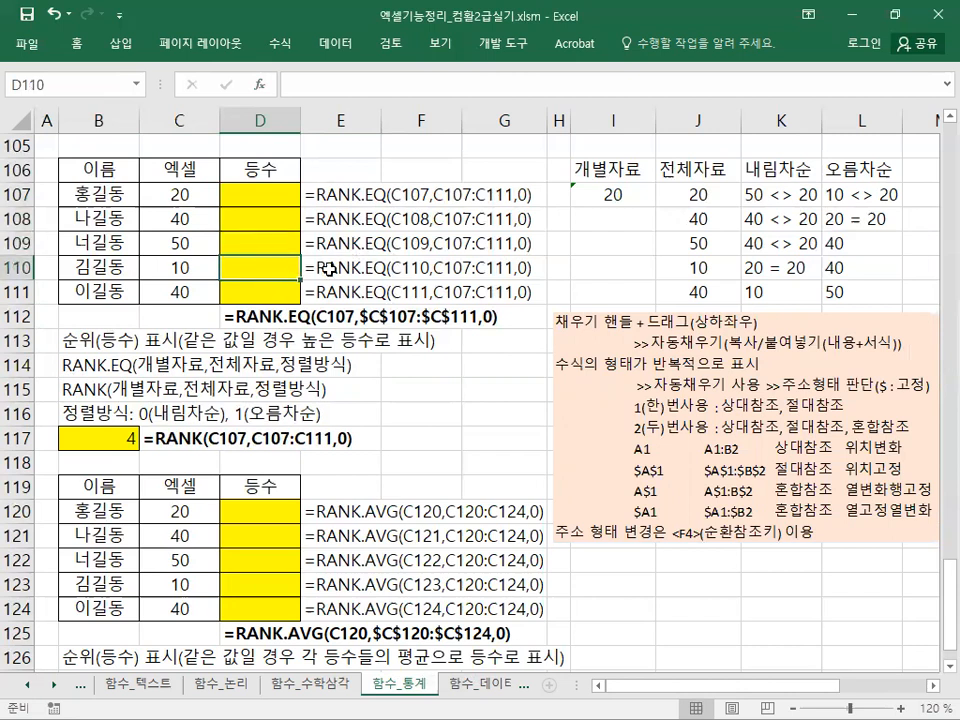
pyautogui.click(246, 296)
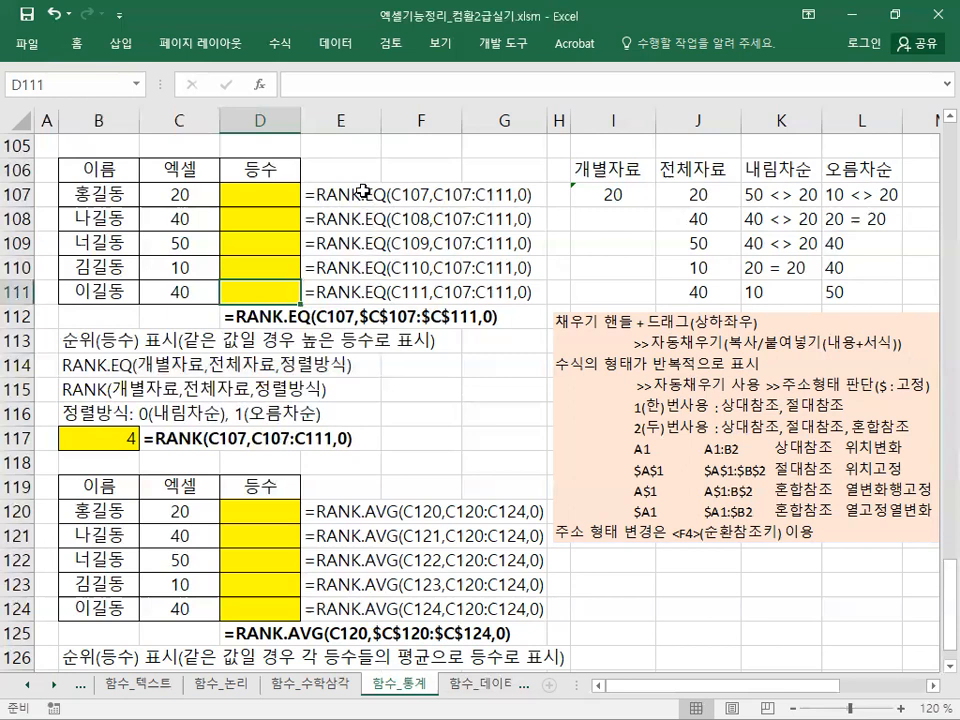
# Move the cell-reference notes picture sideways to start at column G, and fill the blank cell D107 down to D111.
pyautogui.moveTo(597, 363); pyautogui.dragTo(531, 366)
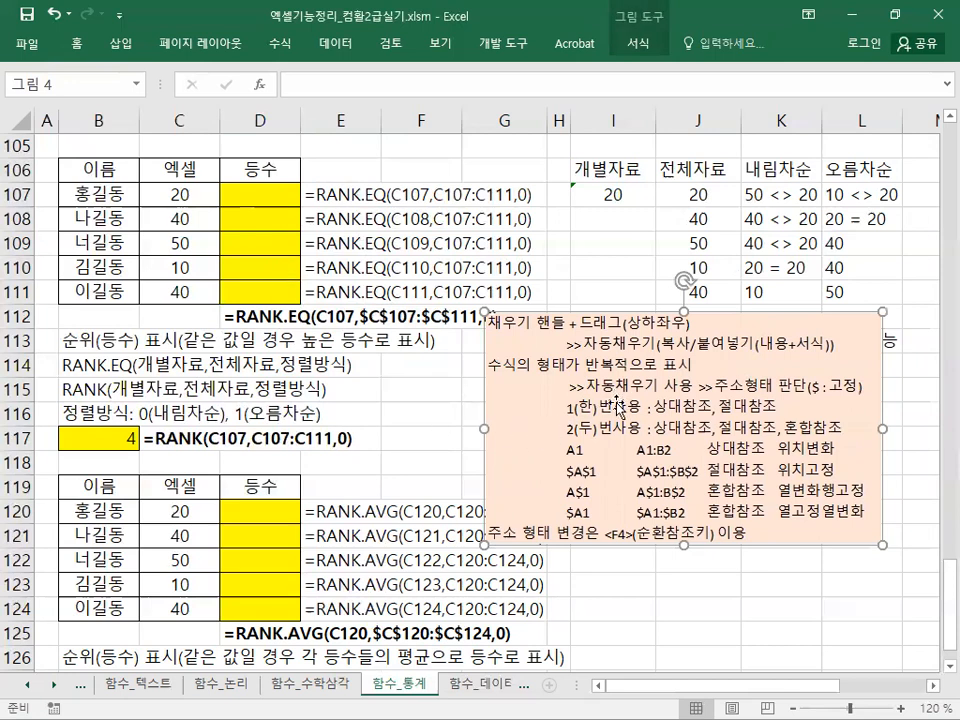
pyautogui.click(260, 200)
pyautogui.moveTo(300, 207); pyautogui.dragTo(300, 306)
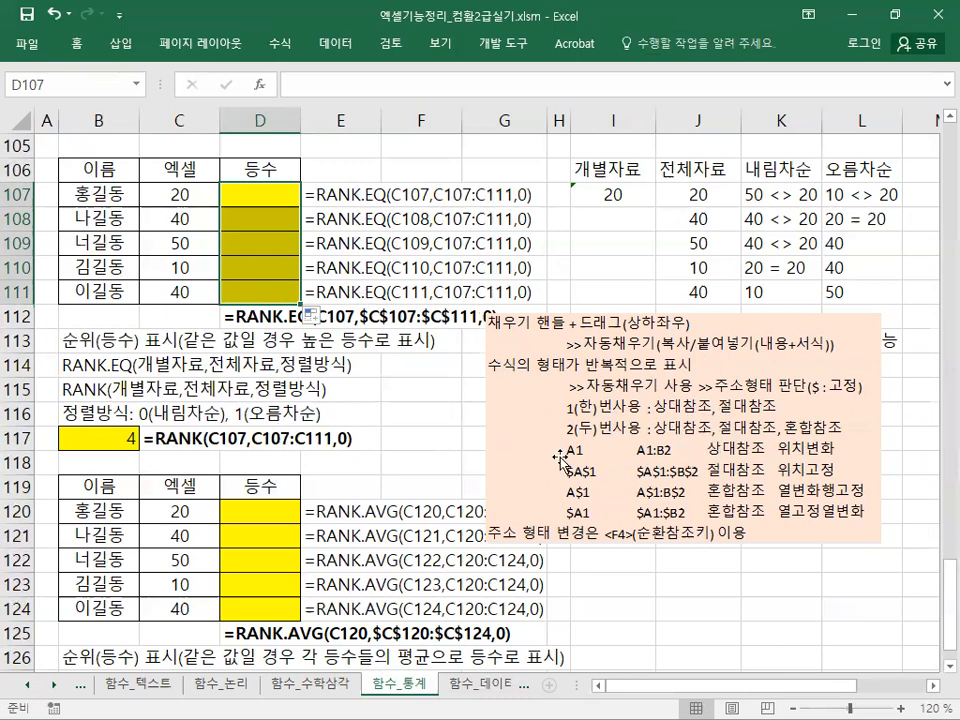
# Start a RANK.EQ formula in D107 with C107 as the number and C107:C111 as the reference range.
pyautogui.click(276, 203)
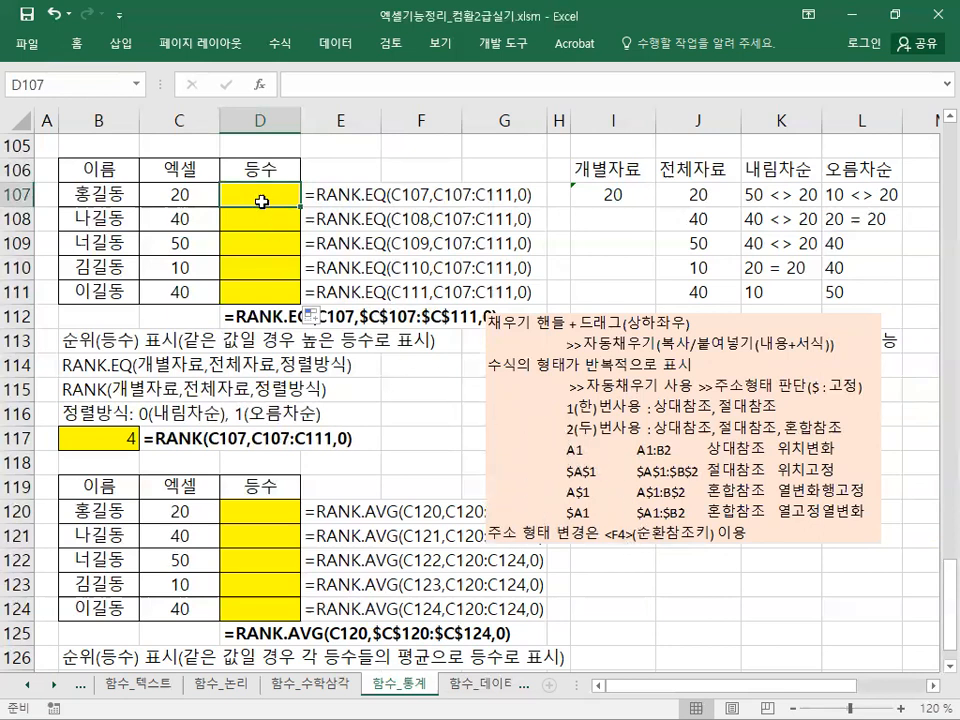
pyautogui.write('=')
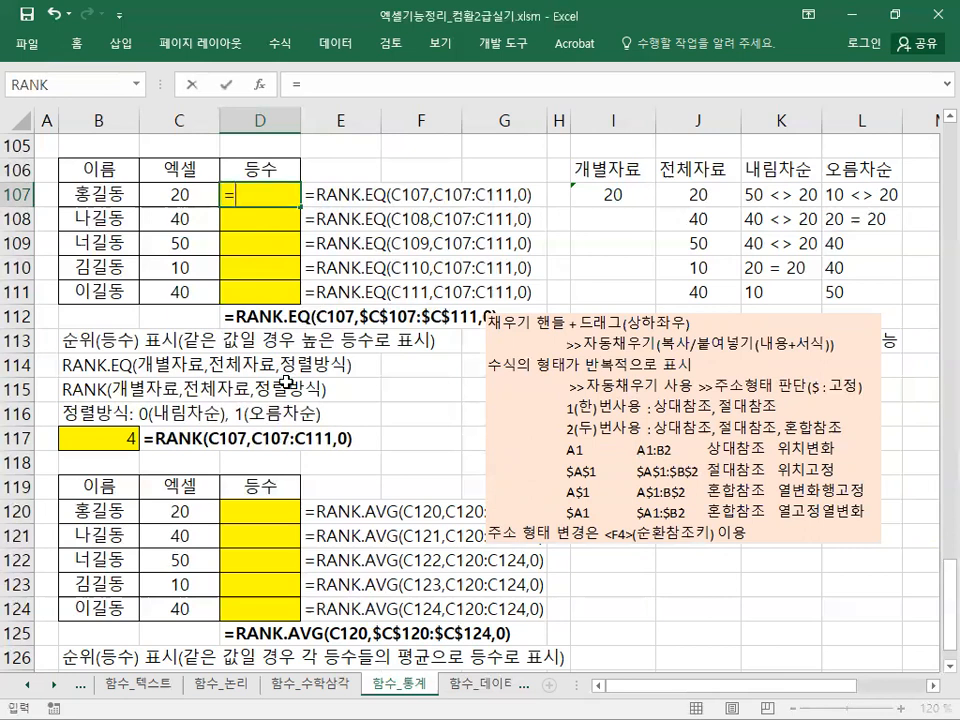
pyautogui.write('RANK.E')
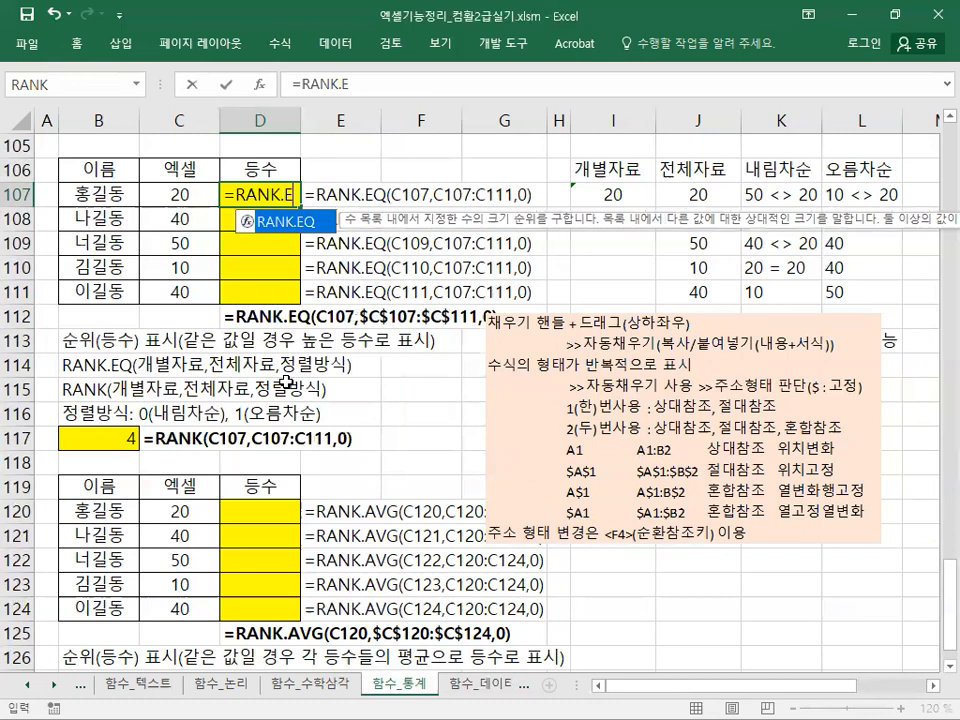
pyautogui.write('Q(')
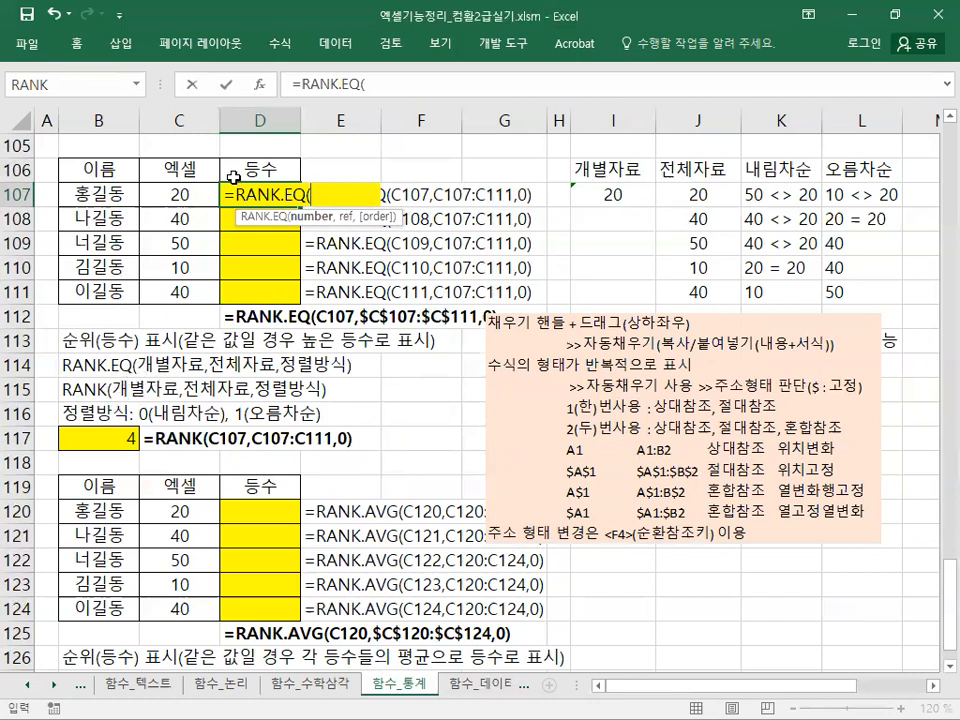
pyautogui.click(148, 194)
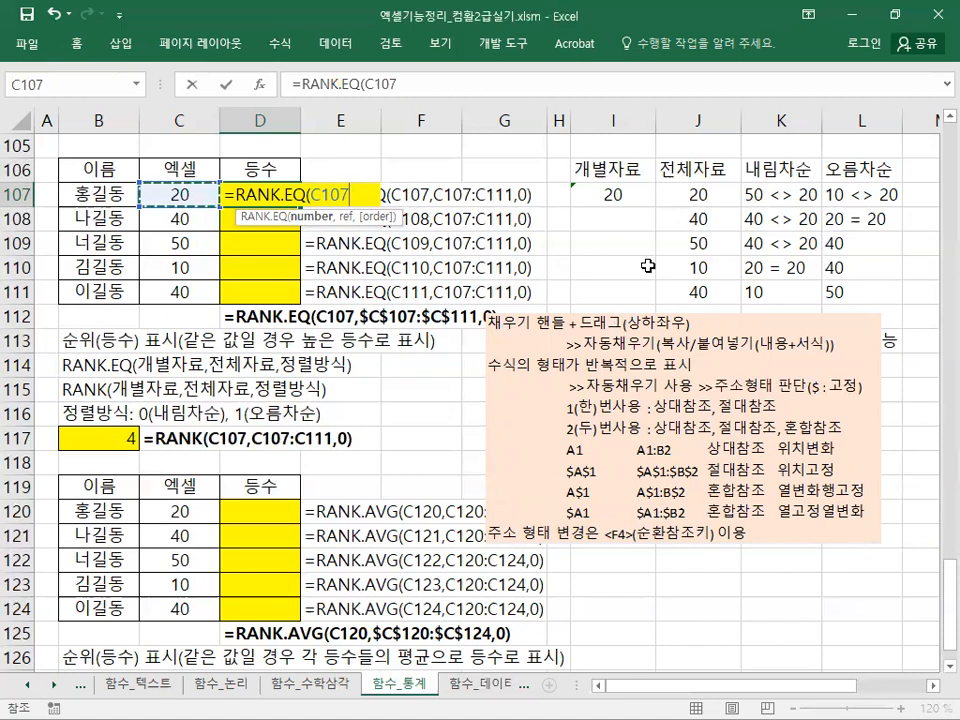
pyautogui.write(',')
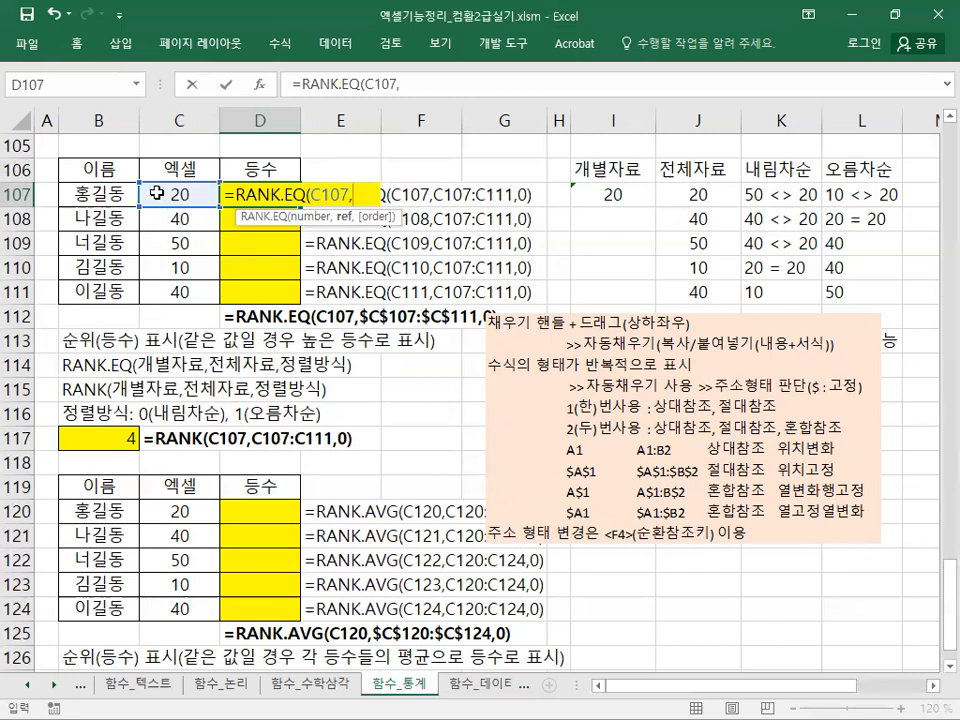
pyautogui.moveTo(157, 192); pyautogui.dragTo(176, 285)
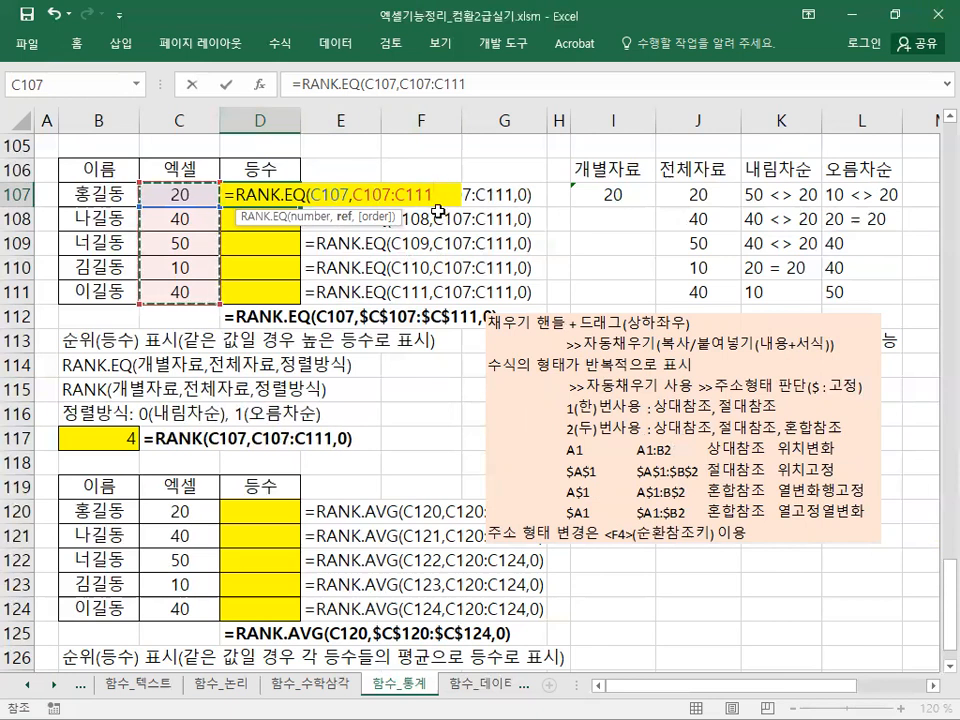
# Cycle the RANK.EQ range through the reference types and make it absolute as $C$107:$C$111.
pyautogui.press('F4')
pyautogui.press('F4')
pyautogui.press('F4')
pyautogui.press('F4')
pyautogui.press('F4')
pyautogui.press('F4')
pyautogui.press('F4')
pyautogui.press('F4')
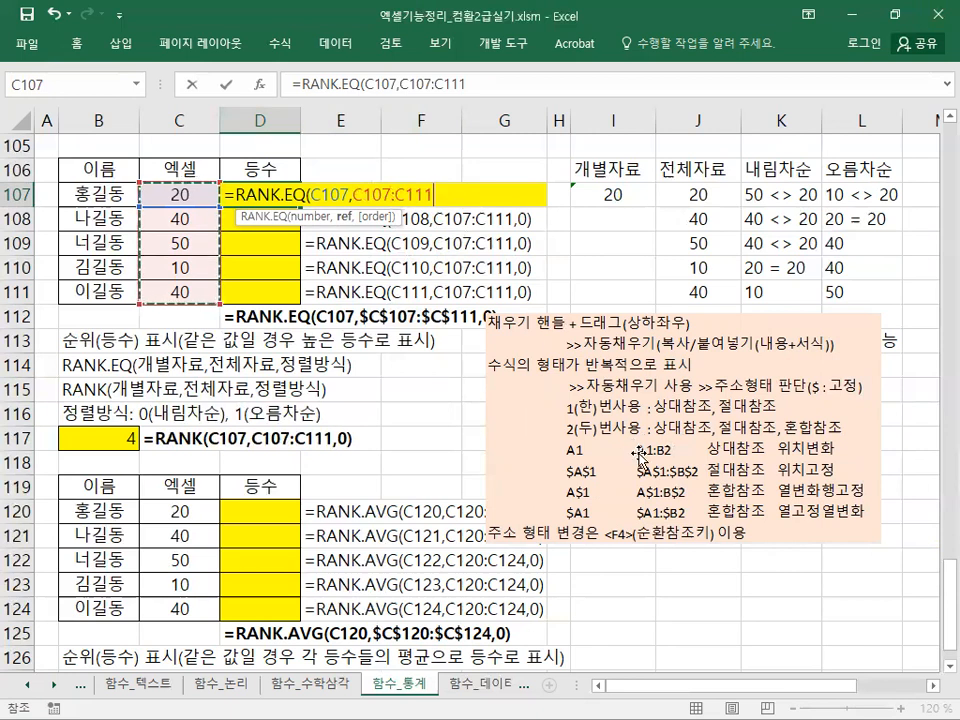
pyautogui.press('F4')
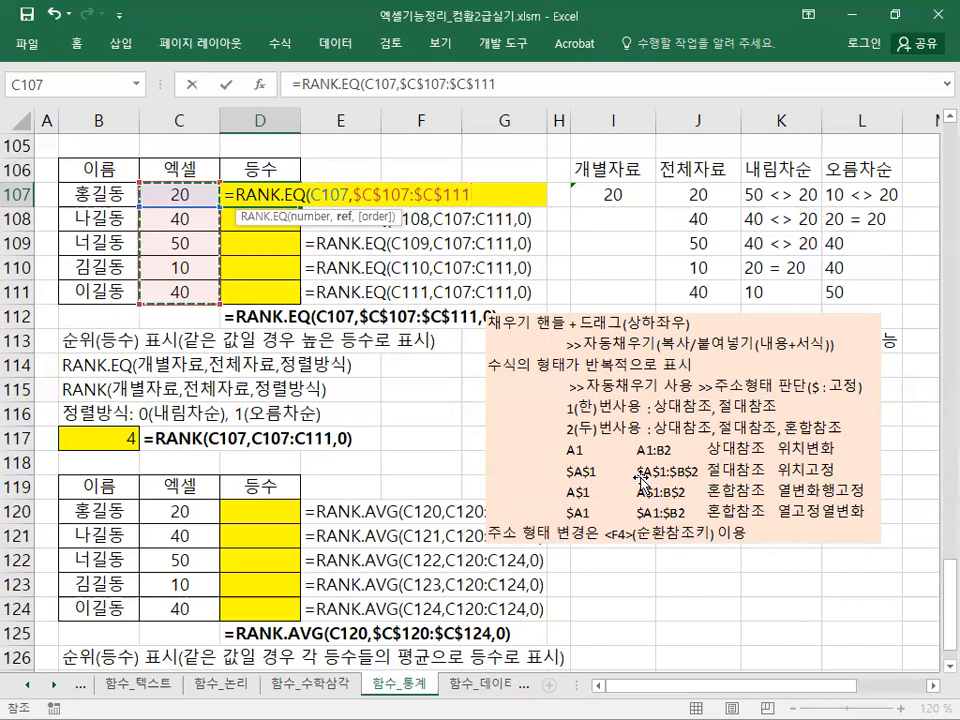
# Complete the RANK.EQ formula in D107 with order 0 for descending ranking, keeping the cell selected.
pyautogui.write(',')
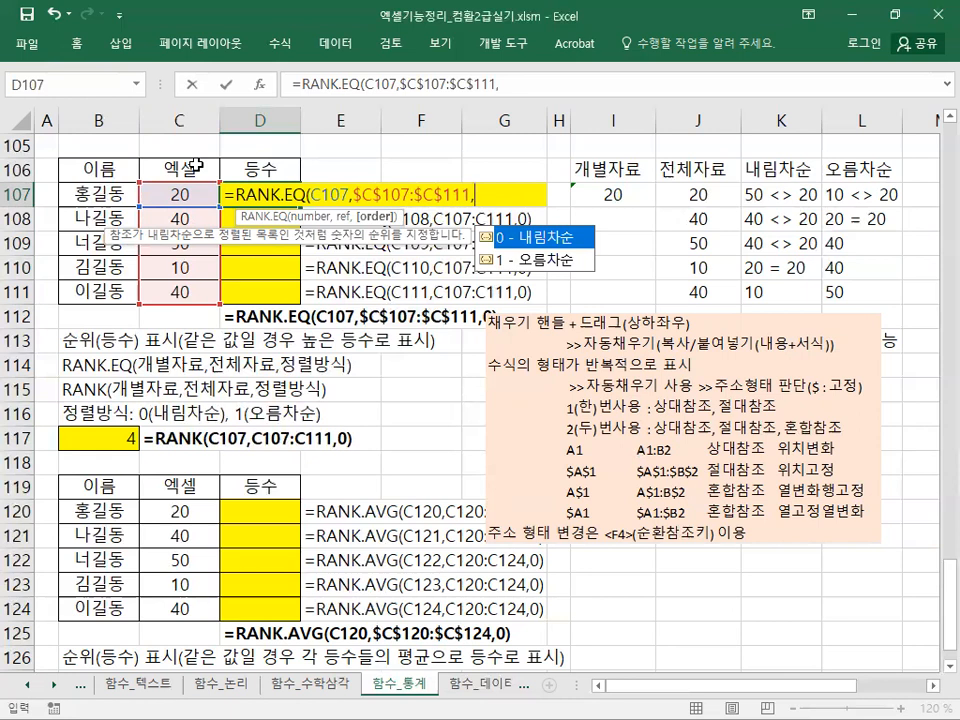
pyautogui.write('0)')
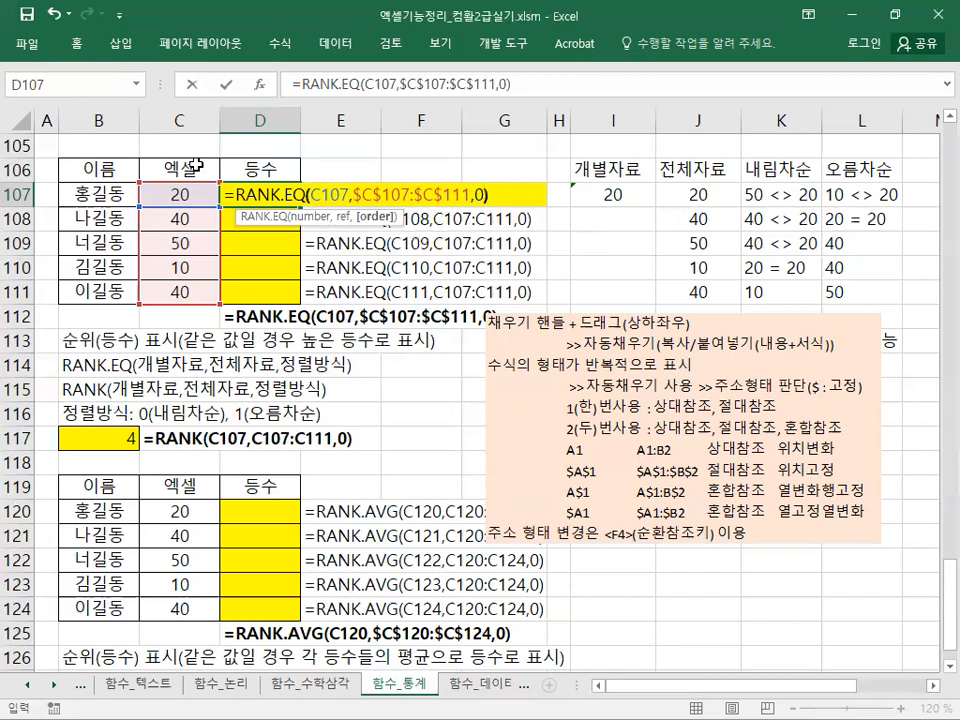
pyautogui.hotkey('ctrl', 'Return')
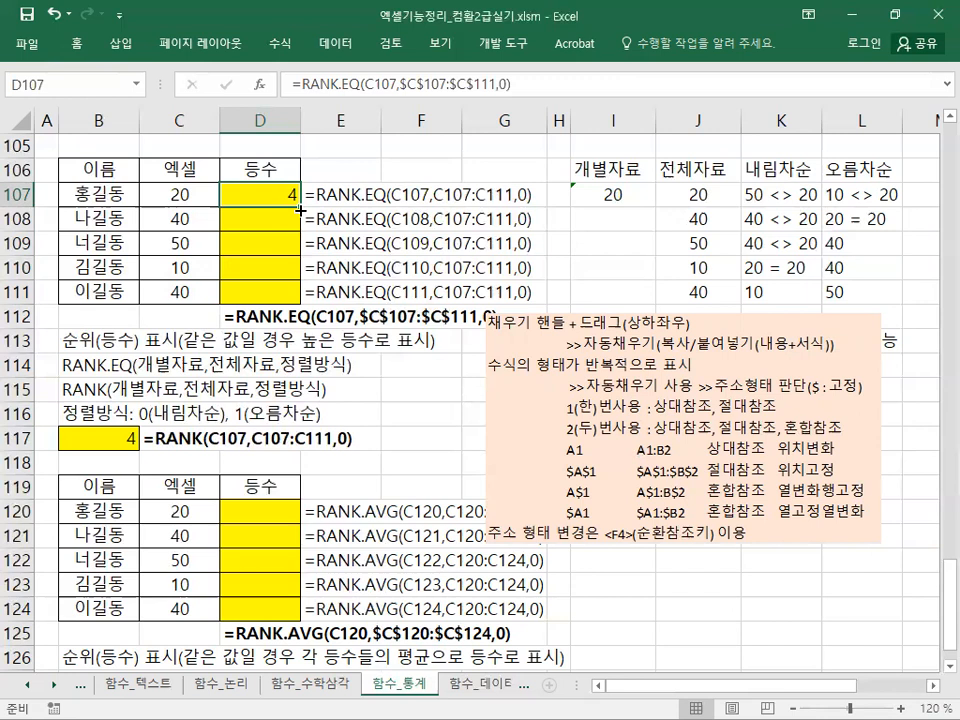
# Fill the RANK.EQ formula from D107 down to D111, and select the score in C108.
pyautogui.moveTo(300, 207); pyautogui.dragTo(296, 312)
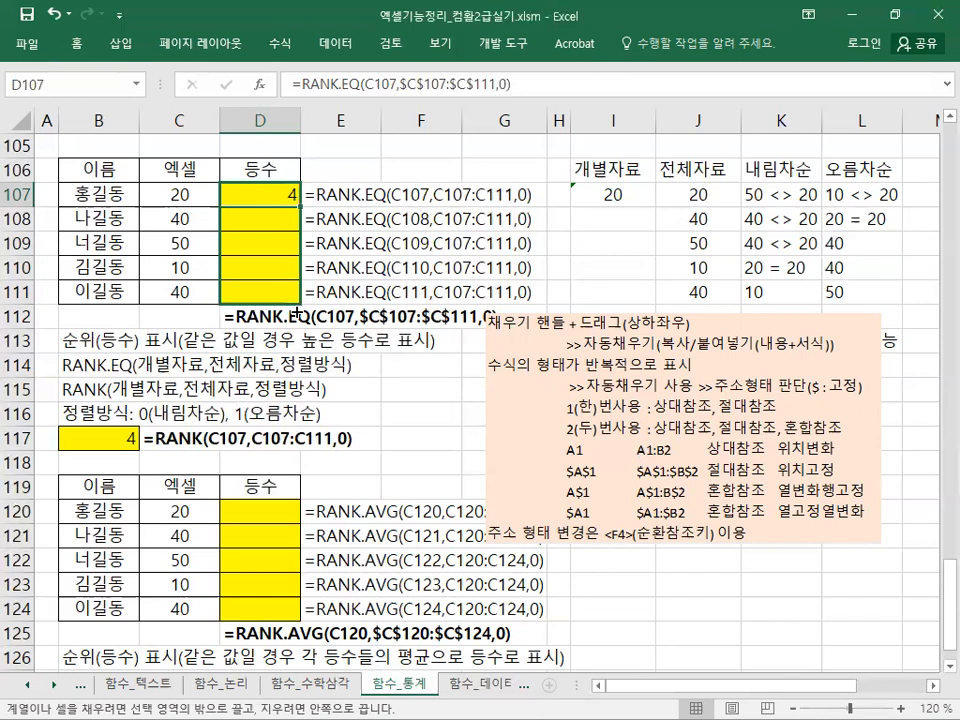
pyautogui.moveTo(296, 312); pyautogui.dragTo(296, 312)
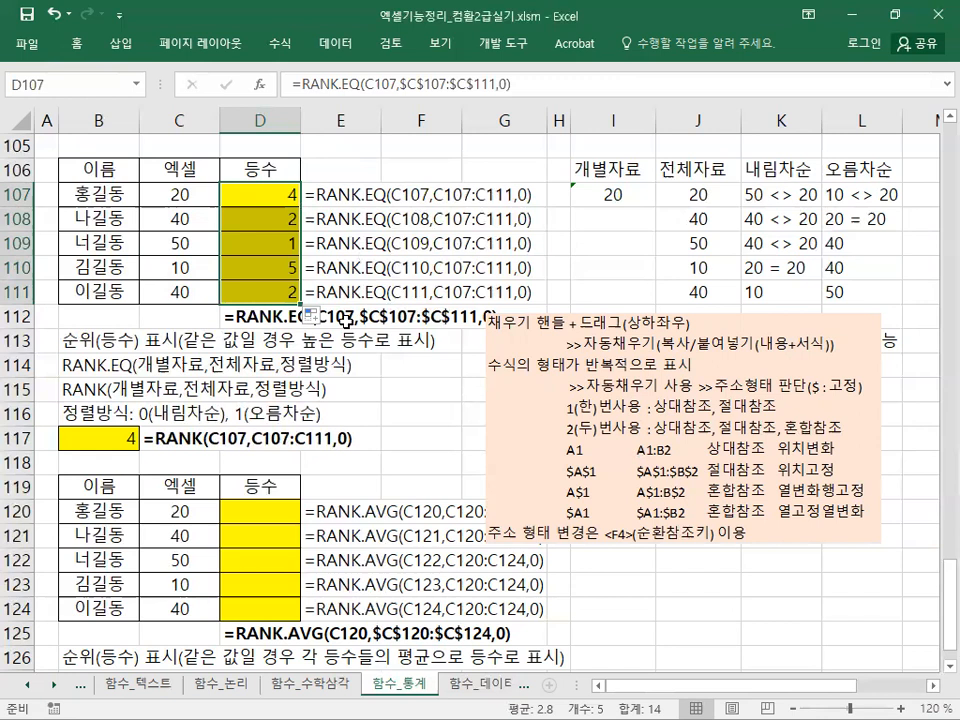
pyautogui.click(196, 220)
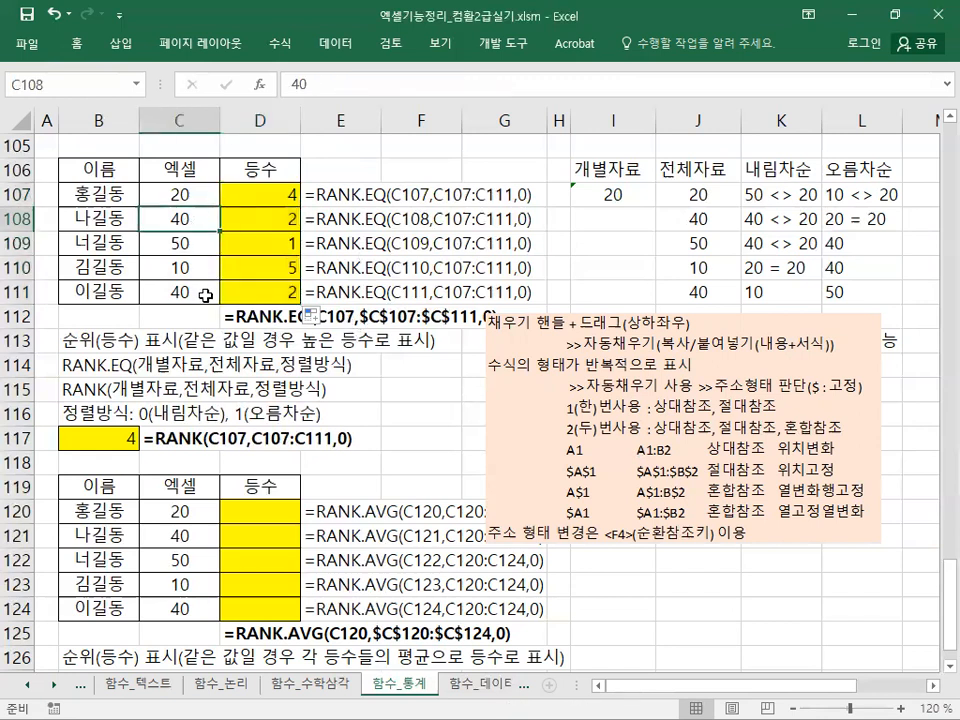
# Bold the two tied scores of 40 in C108 and C111.
pyautogui.keyDown('ctrl'); pyautogui.click(205, 292); pyautogui.keyUp('ctrl')
pyautogui.hotkey('ctrl', 'b')
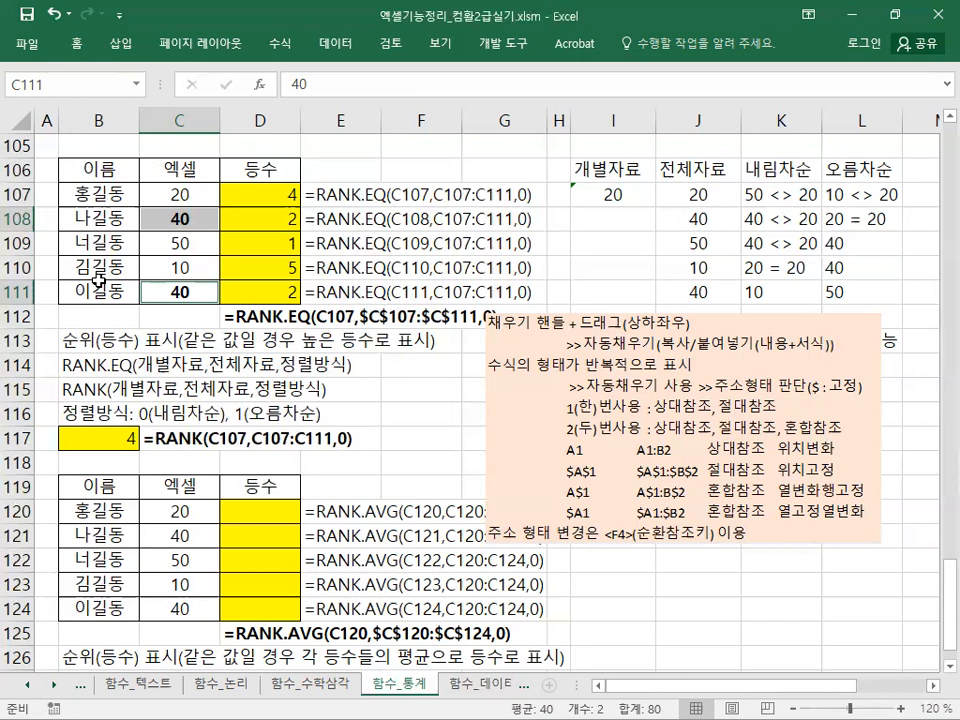
pyautogui.click(44, 394)
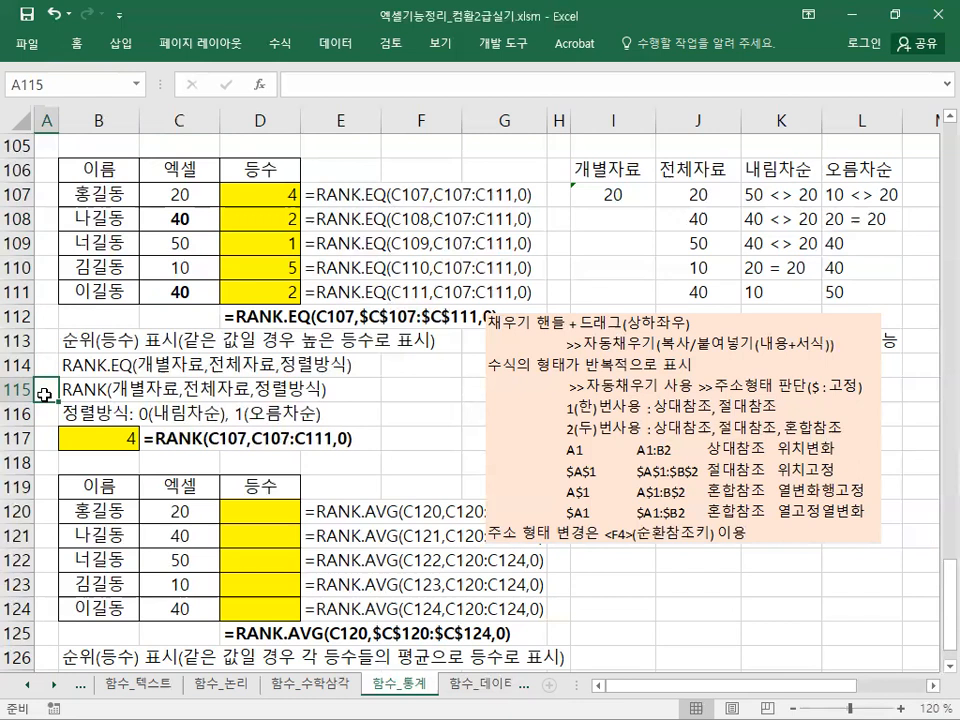
pyautogui.press('Up')
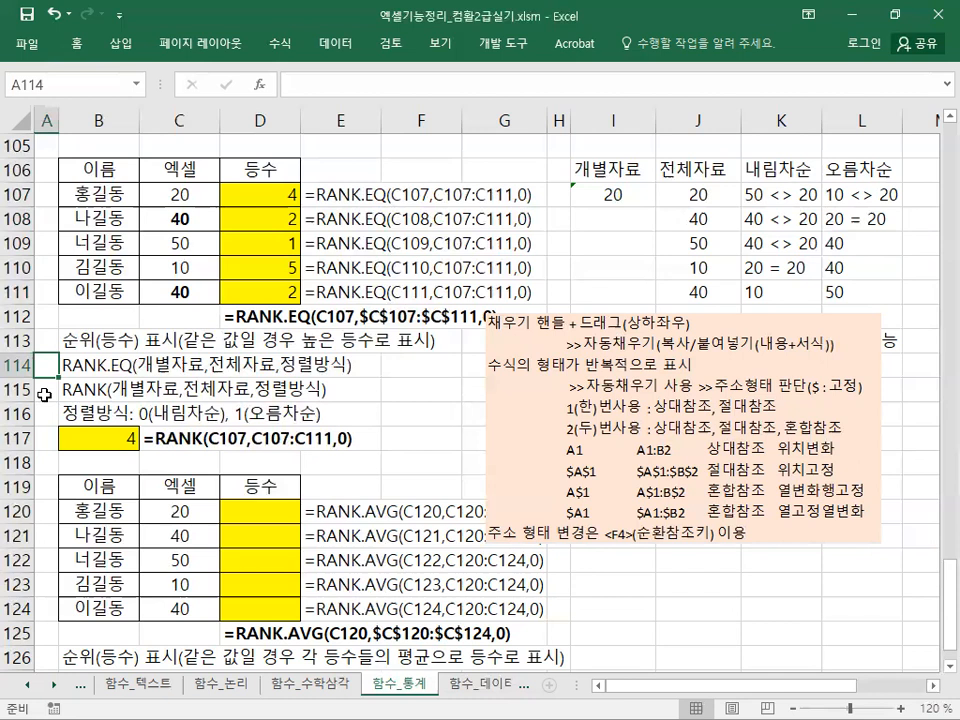
# Move the AutoFill and cell reference note box clear of the RANK.AVG example formulas beside rows 120 to 124.
pyautogui.scroll(-4, 44, 395)
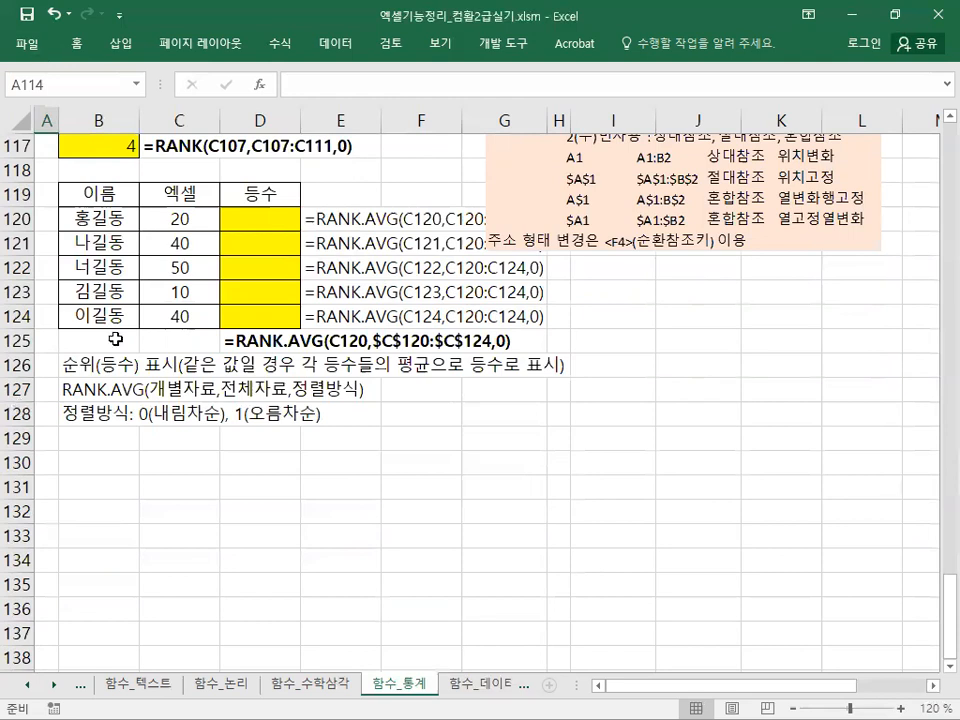
pyautogui.scroll(2, 160, 240)
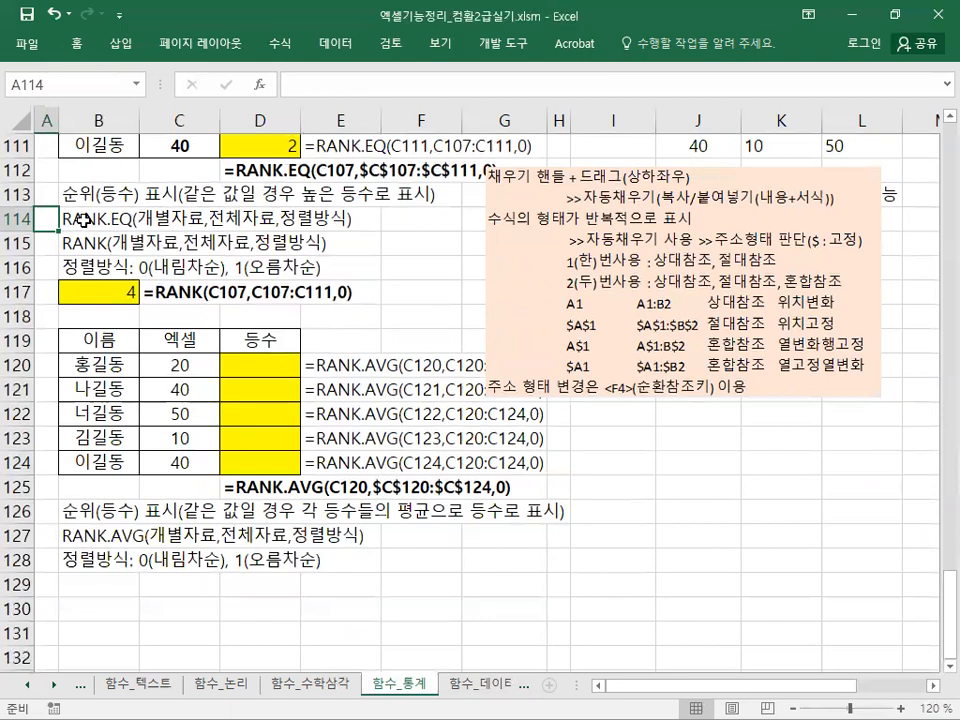
pyautogui.scroll(-2, 174, 266)
pyautogui.moveTo(550, 208); pyautogui.dragTo(647, 392)
pyautogui.click(228, 214)
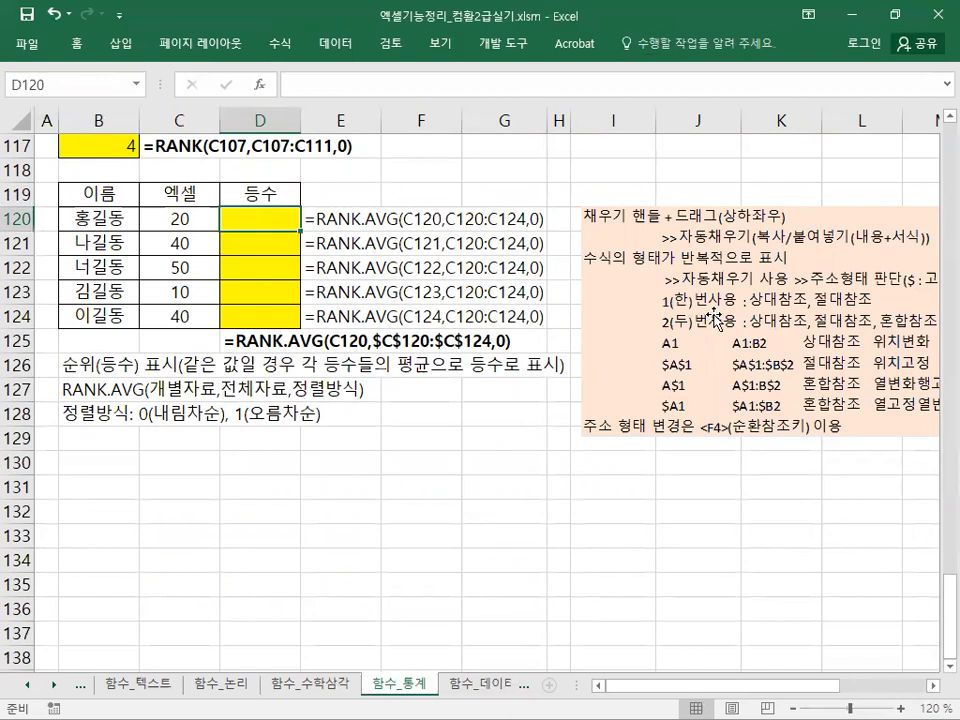
pyautogui.moveTo(712, 313); pyautogui.dragTo(696, 318)
pyautogui.click(245, 222)
pyautogui.click(257, 242)
pyautogui.click(263, 266)
pyautogui.click(272, 290)
pyautogui.click(272, 312)
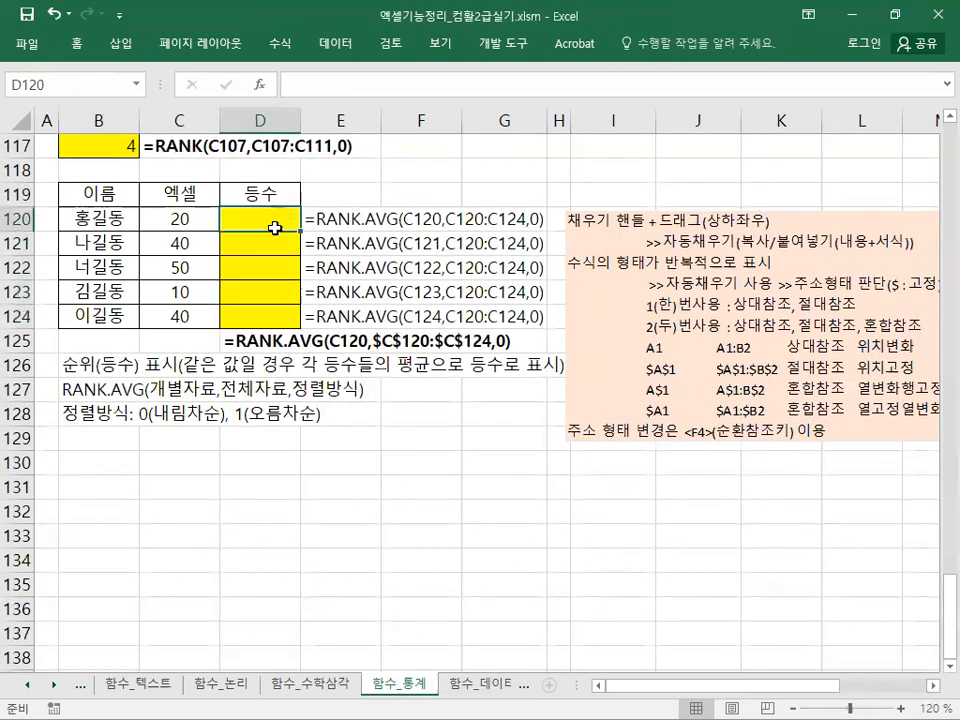
pyautogui.moveTo(279, 222); pyautogui.dragTo(274, 313)
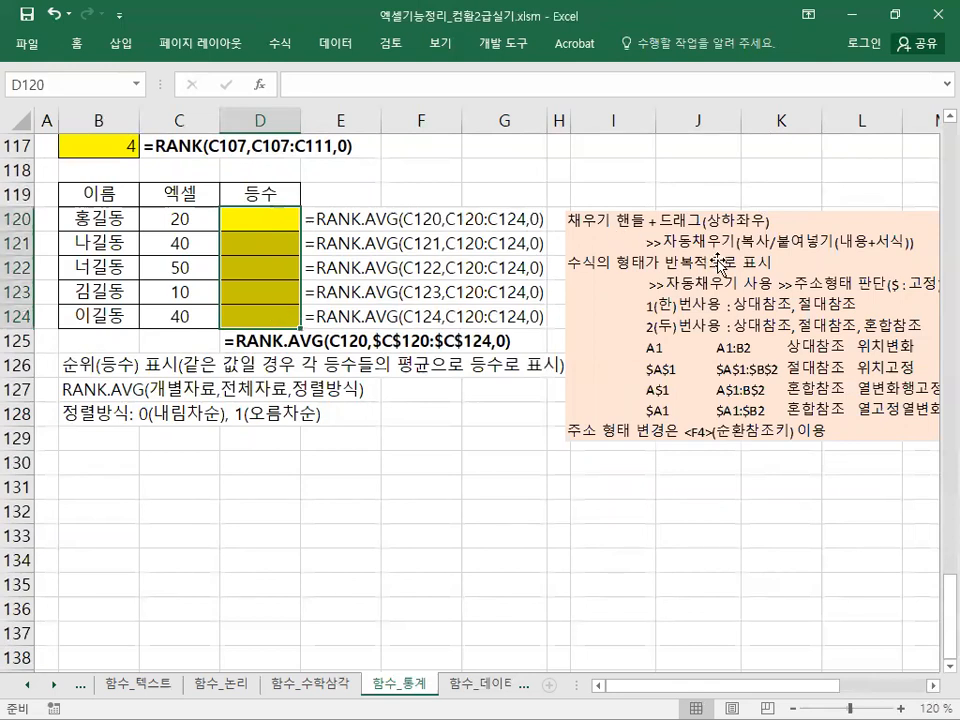
pyautogui.click(268, 241)
pyautogui.click(290, 222)
pyautogui.moveTo(300, 230); pyautogui.dragTo(300, 322)
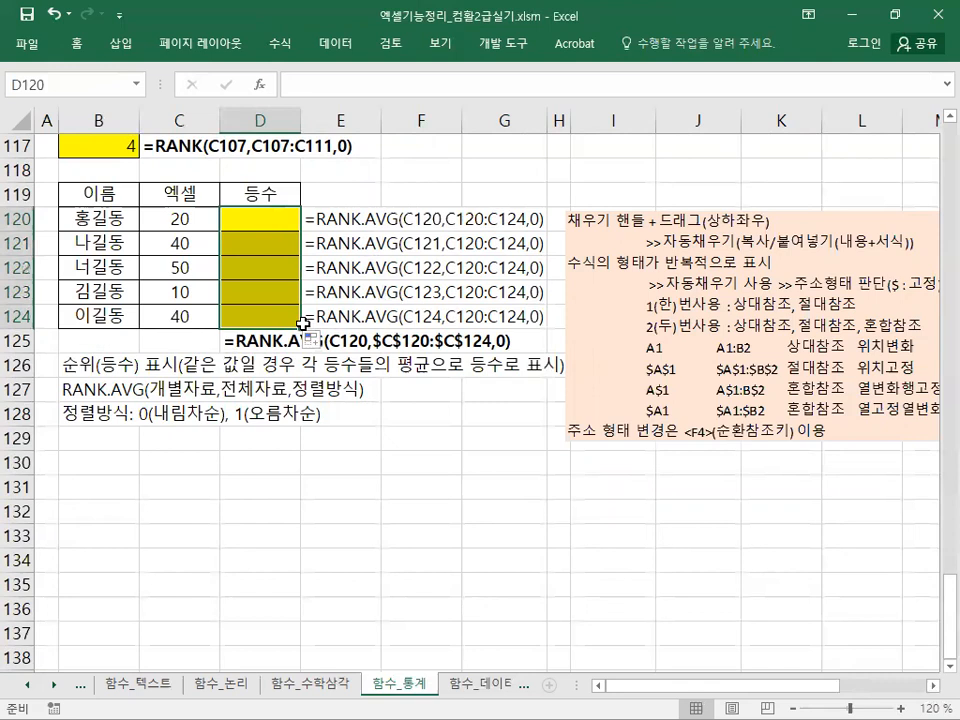
# Start a RANK.AVG formula in D120 with C120 as the number argument.
pyautogui.click(268, 216)
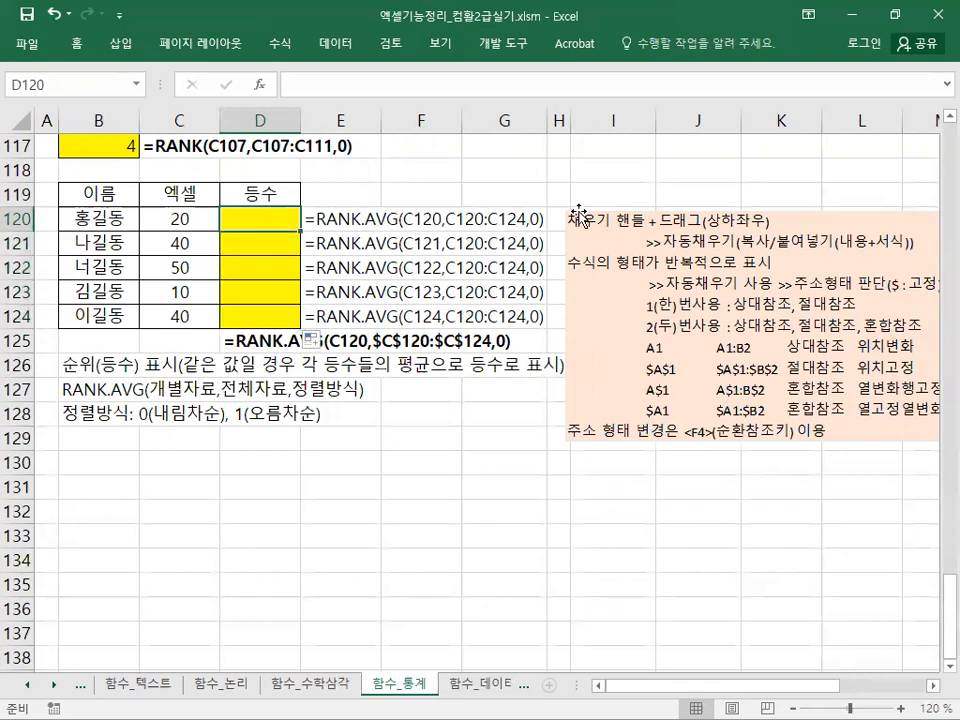
pyautogui.write('=')
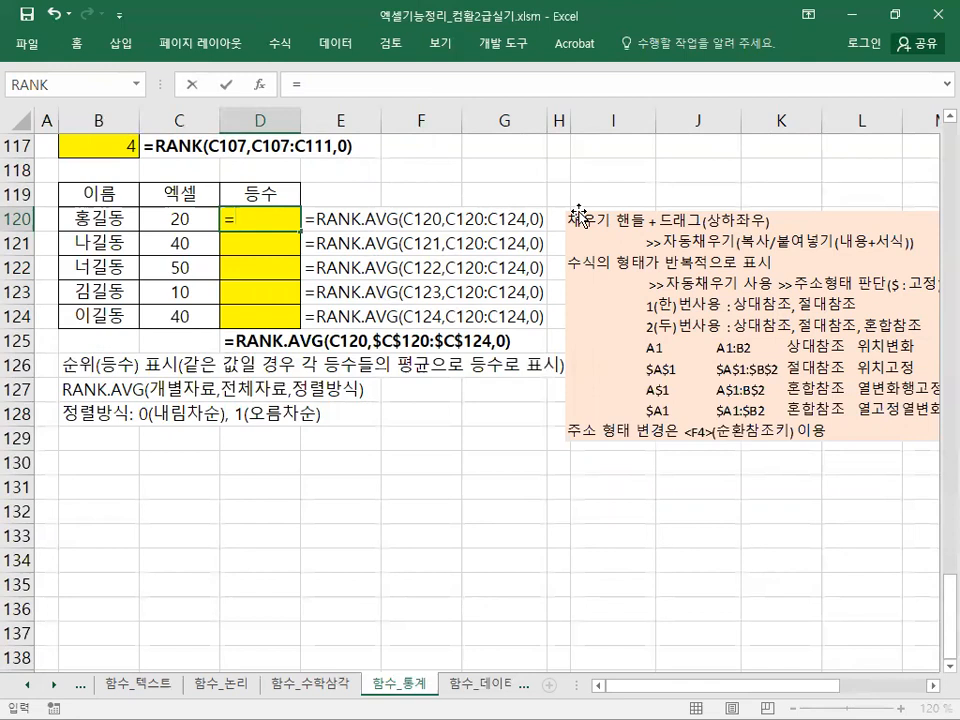
pyautogui.write('RANK.A')
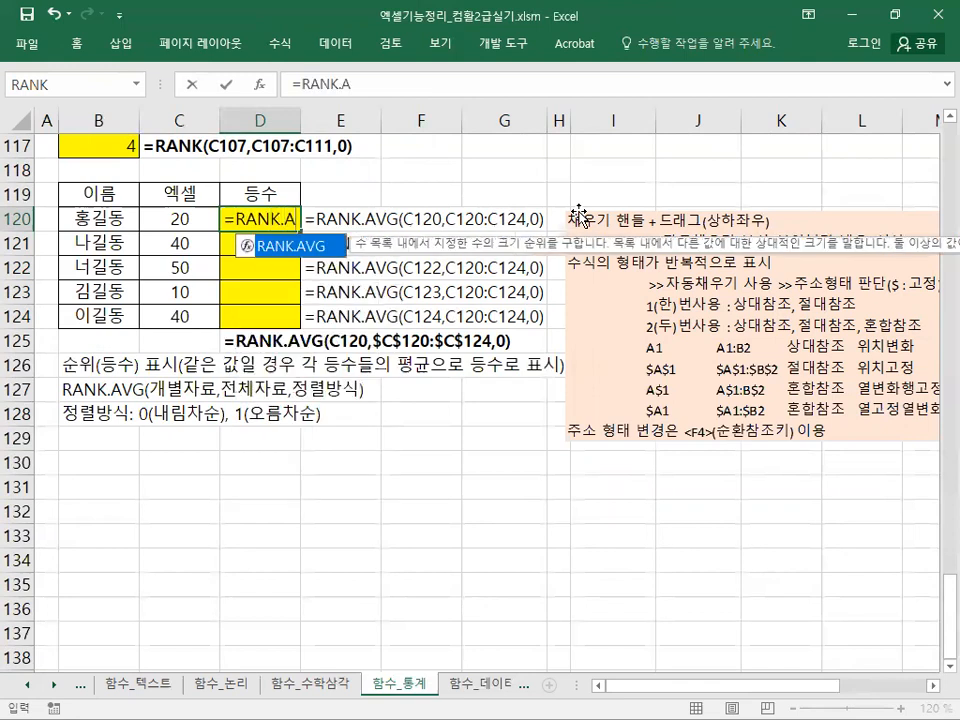
pyautogui.write('VG(')
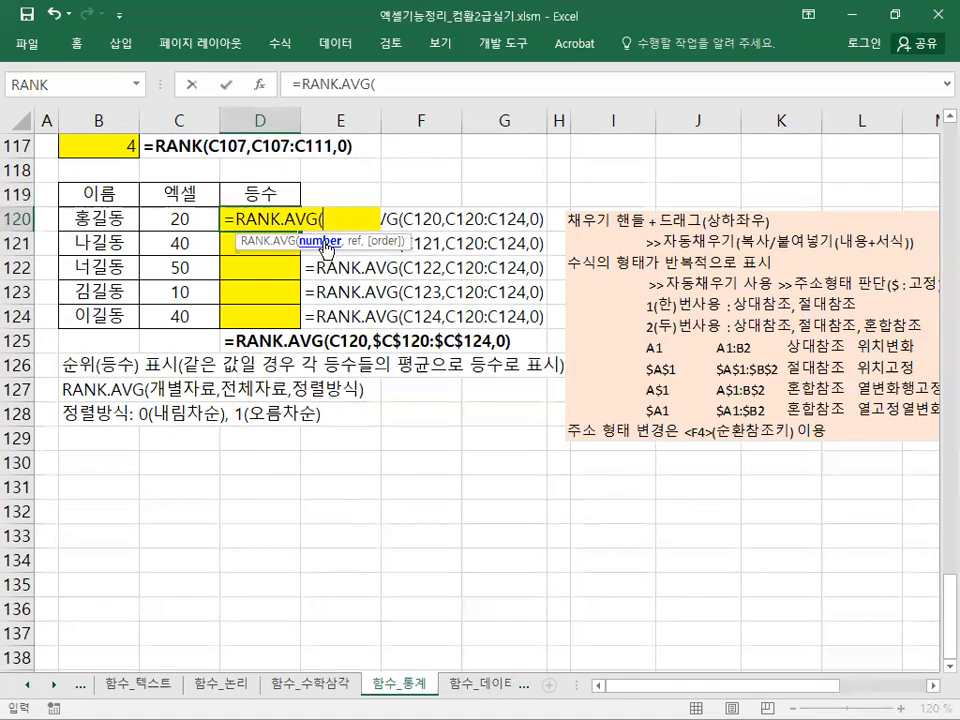
pyautogui.click(185, 218)
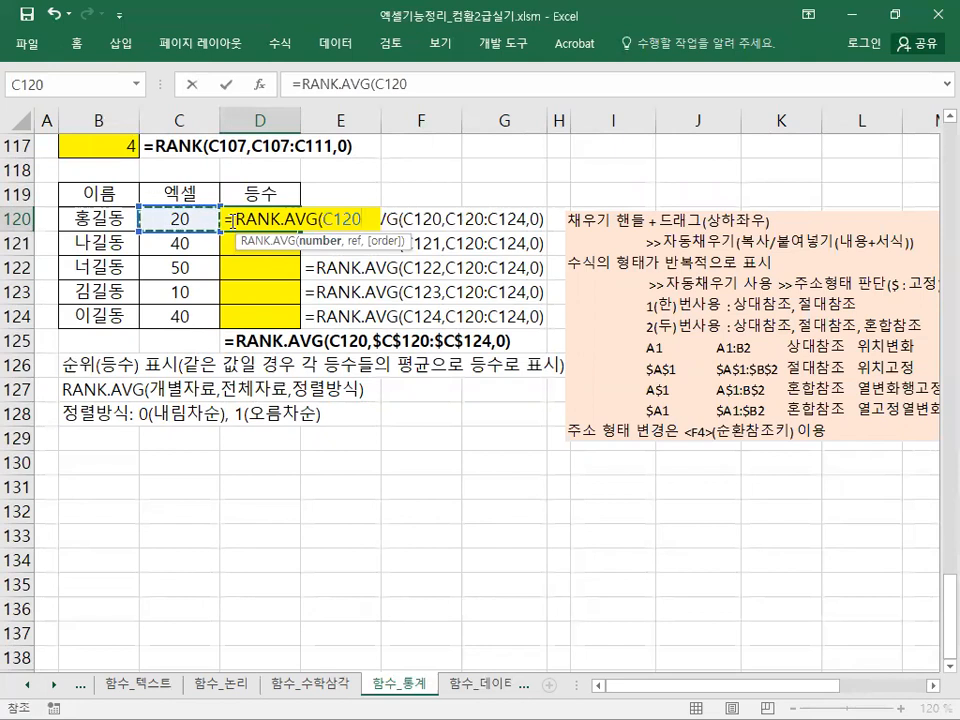
pyautogui.write(',')
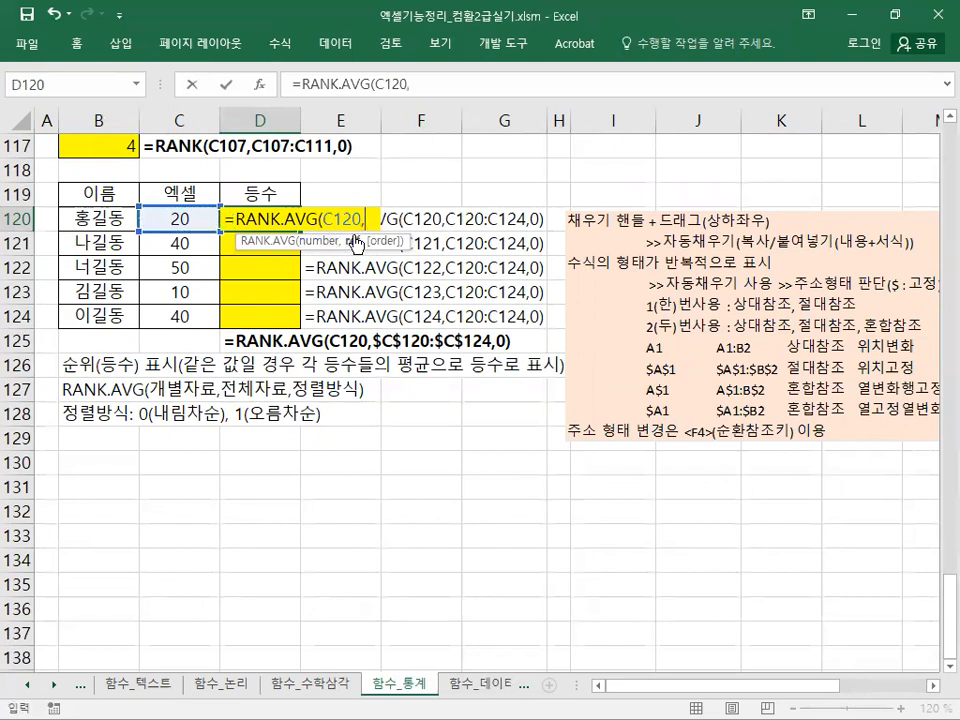
# Complete the RANK.AVG formula in D120 with the absolute range $C$120:$C$124 and order 0, keeping the cell selected.
pyautogui.moveTo(172, 218); pyautogui.dragTo(180, 313)
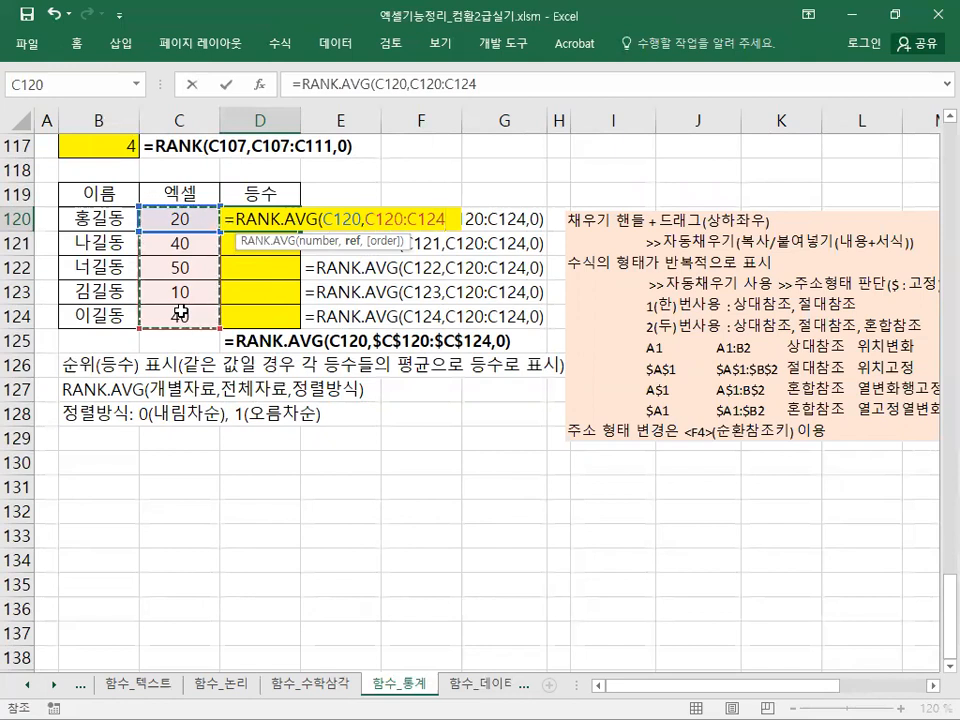
pyautogui.press('F4')
pyautogui.write(',')
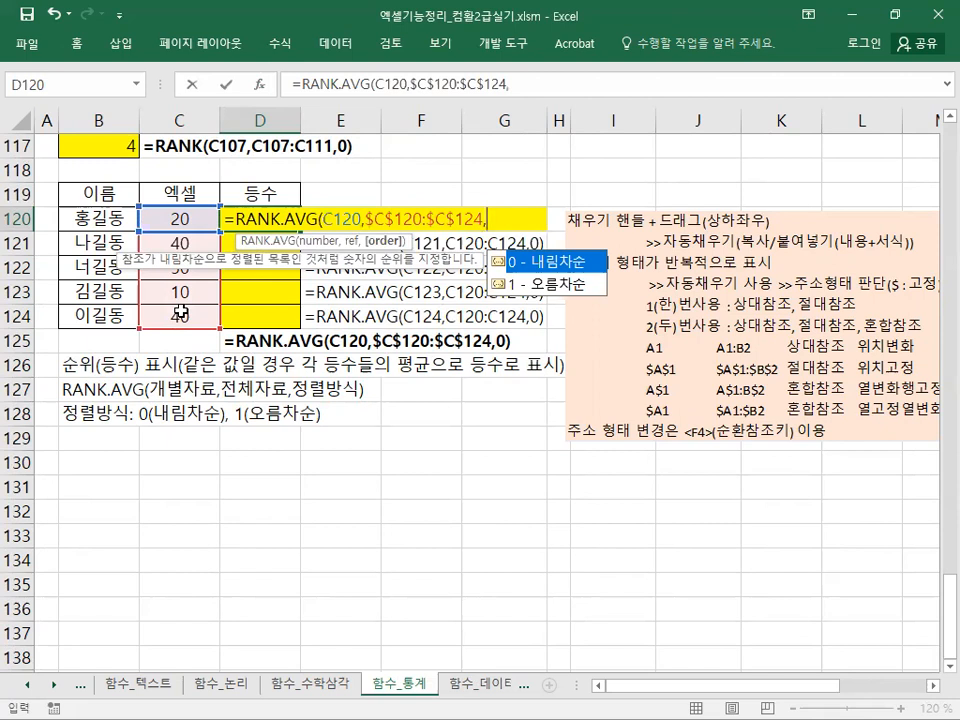
pyautogui.write('0')
pyautogui.write(')')
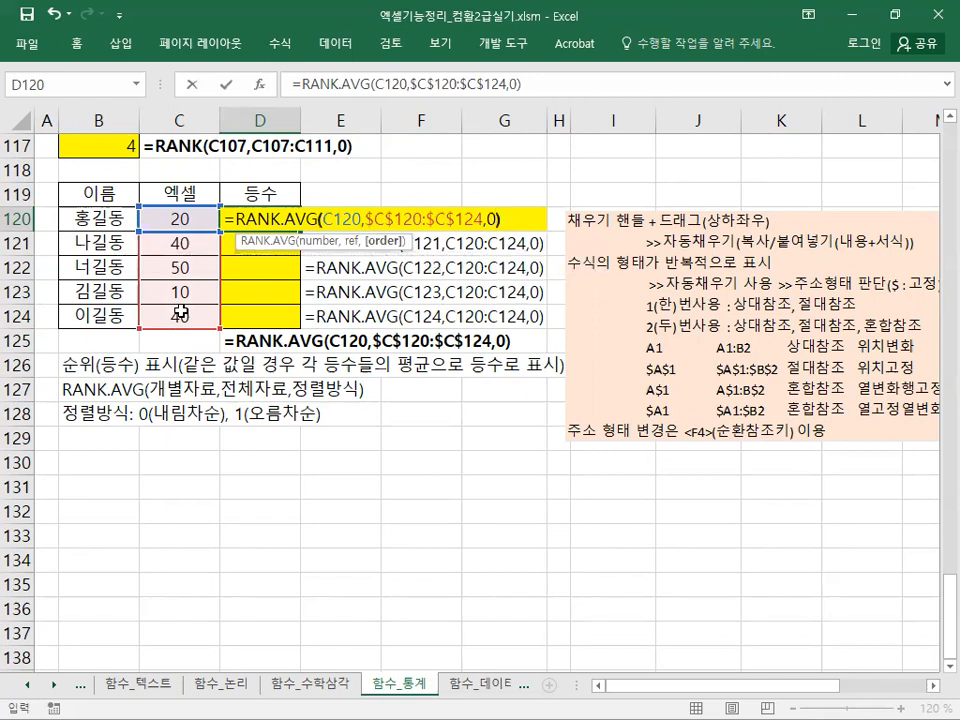
pyautogui.press('Return')
pyautogui.press('Up')
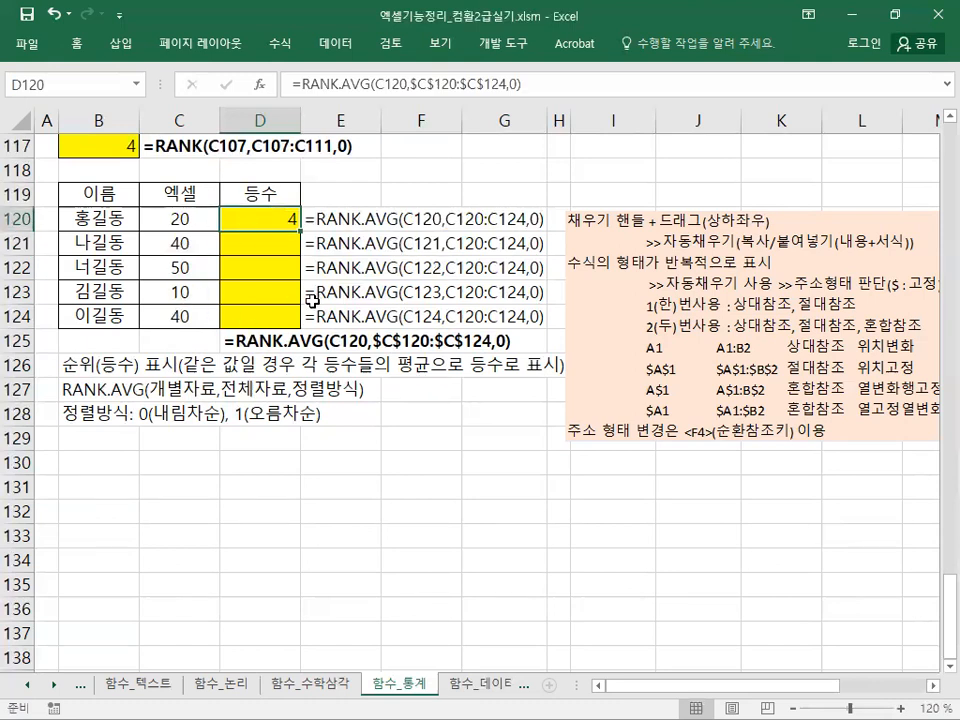
# Fill the RANK.AVG formula from D120 down to D124, and bold the tied scores of 40 in C121 and C124.
pyautogui.moveTo(300, 233); pyautogui.dragTo(300, 328)
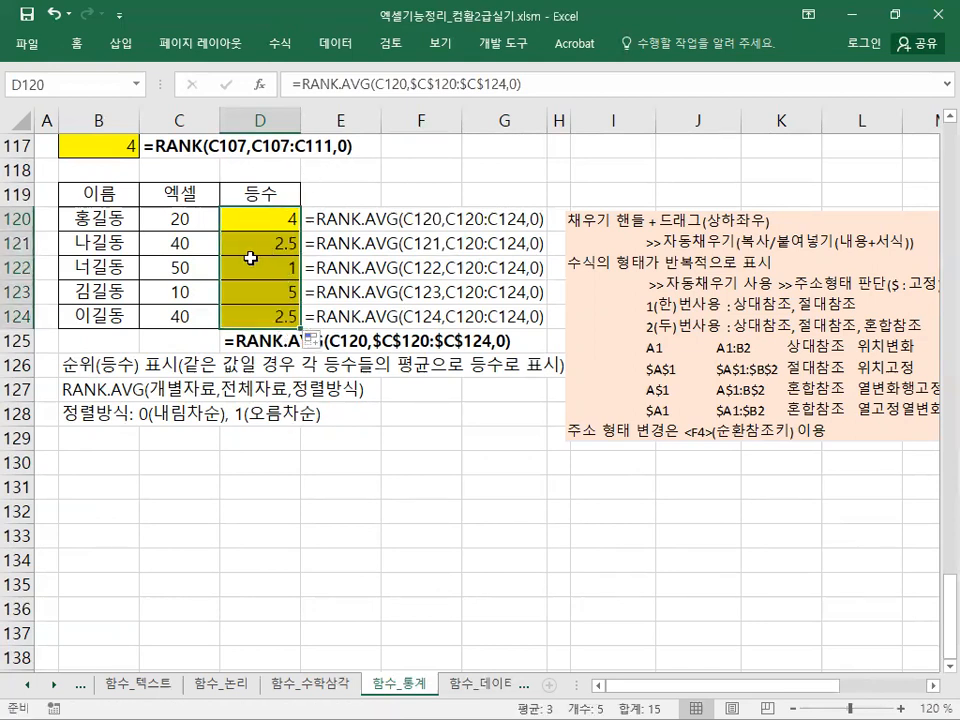
pyautogui.click(150, 243)
pyautogui.keyDown('ctrl'); pyautogui.click(193, 318); pyautogui.keyUp('ctrl')
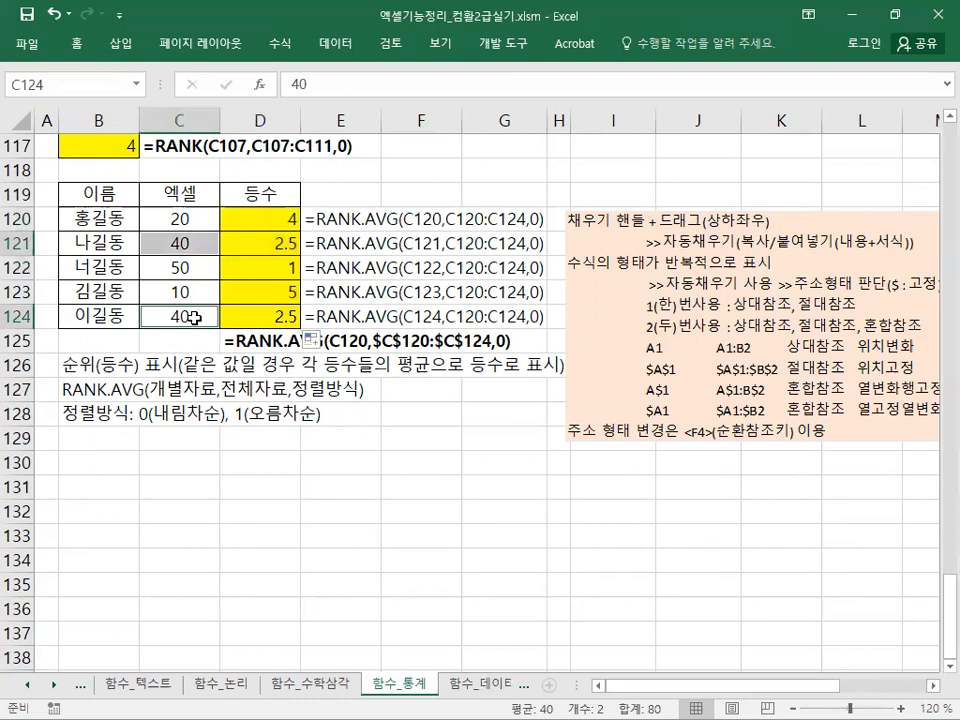
# Compare the RANK.EQ ranks in D107:D111 with the RANK.AVG ranks in D120:D124 for the tied scores.
pyautogui.scroll(3, 271, 508)
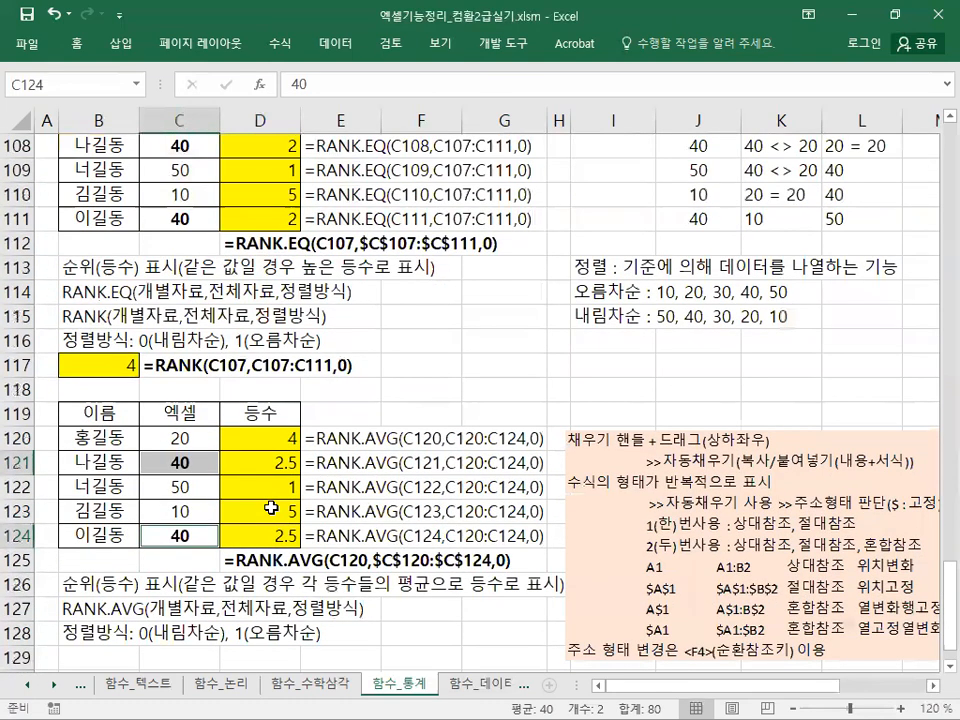
pyautogui.scroll(1, 271, 508)
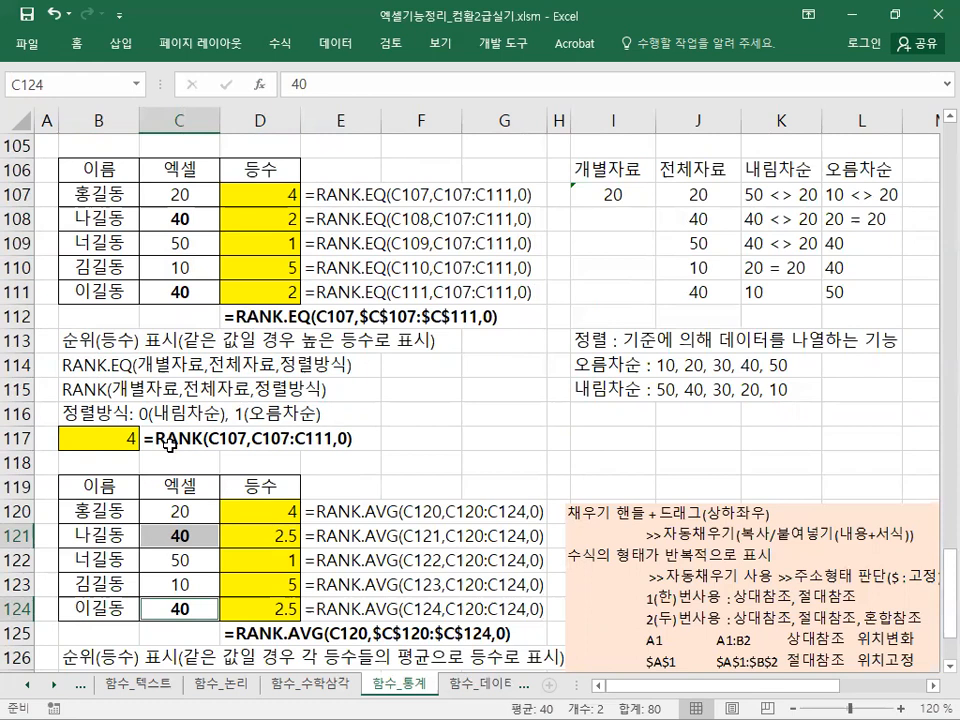
pyautogui.scroll(-3, 169, 444)
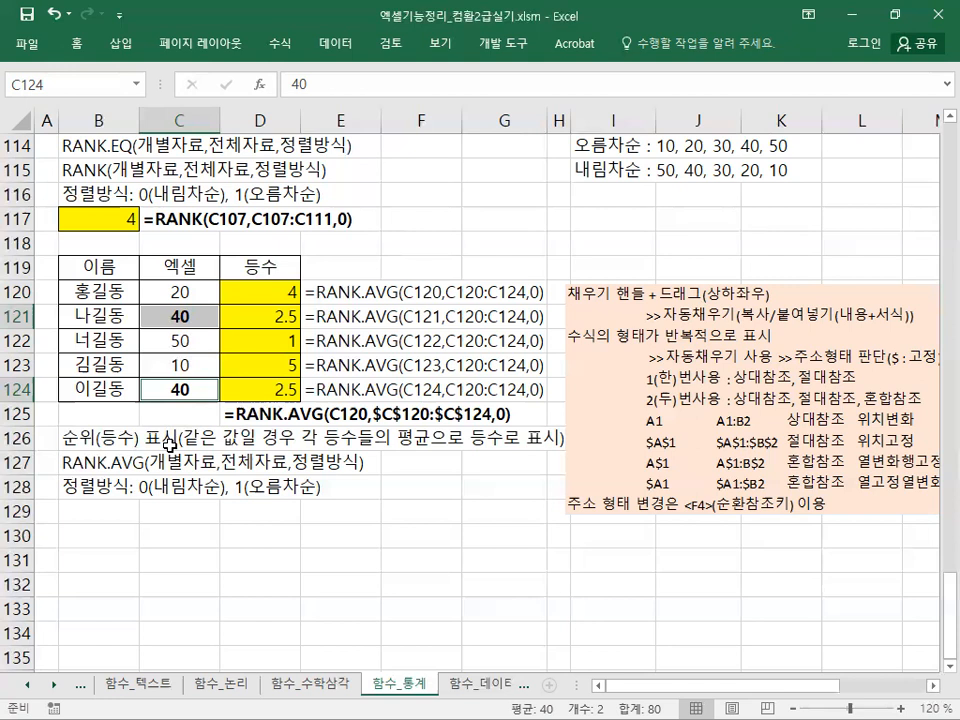
pyautogui.click(183, 338)
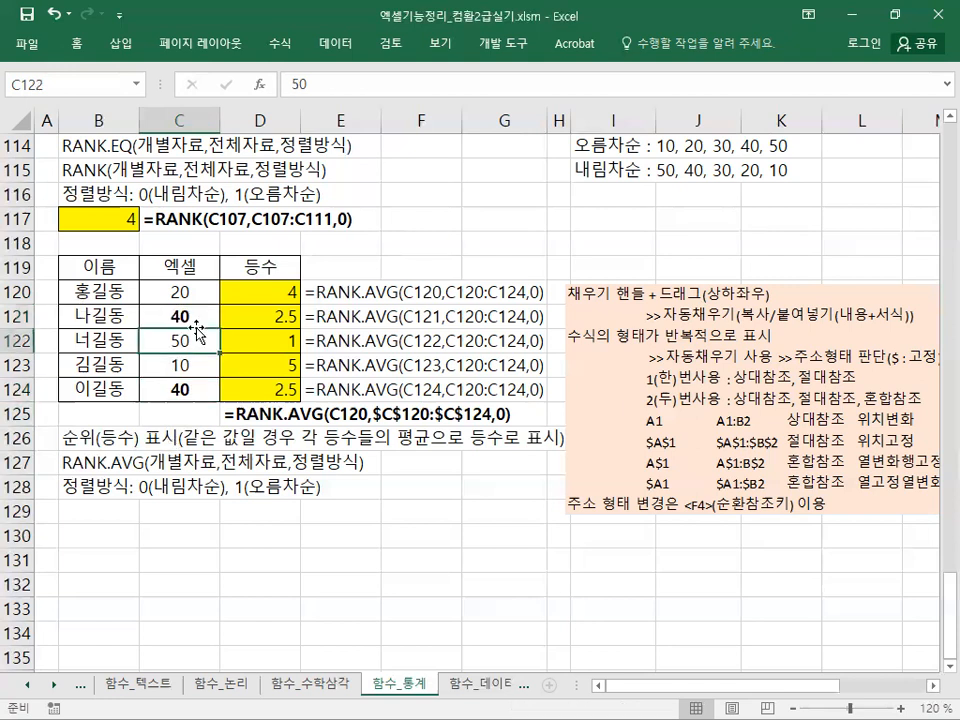
pyautogui.scroll(4, 197, 323)
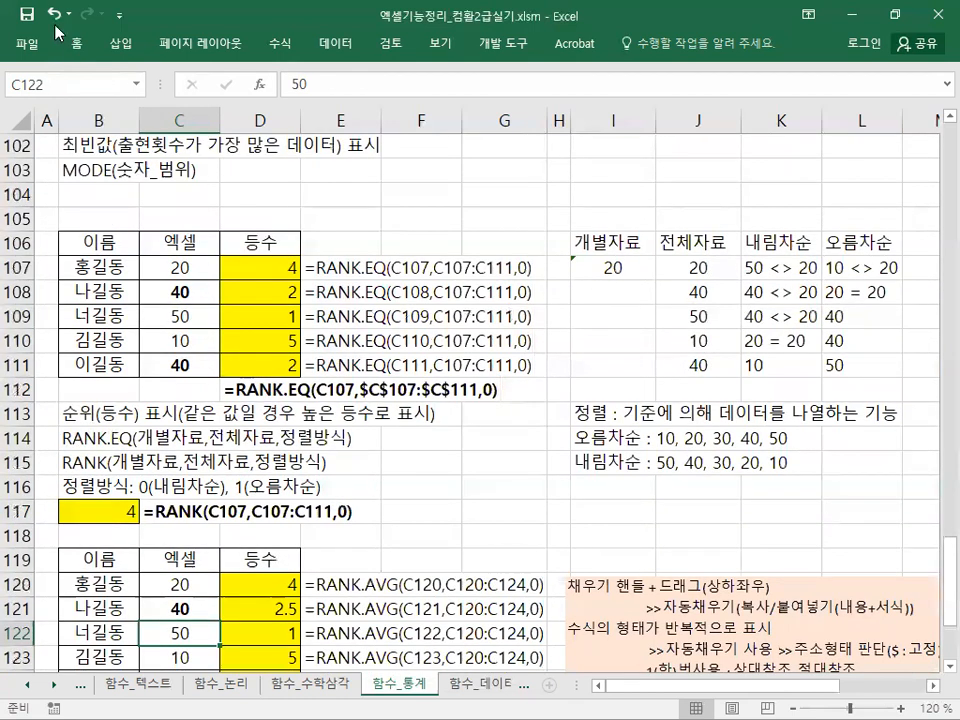
pyautogui.scroll(-1, 225, 275)
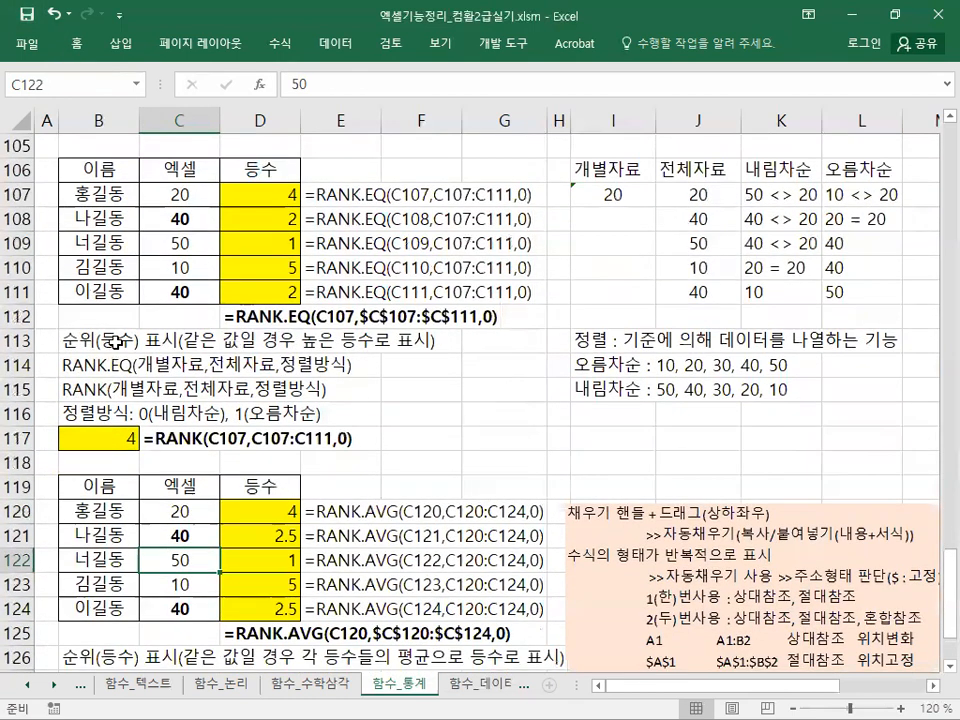
pyautogui.click(53, 316)
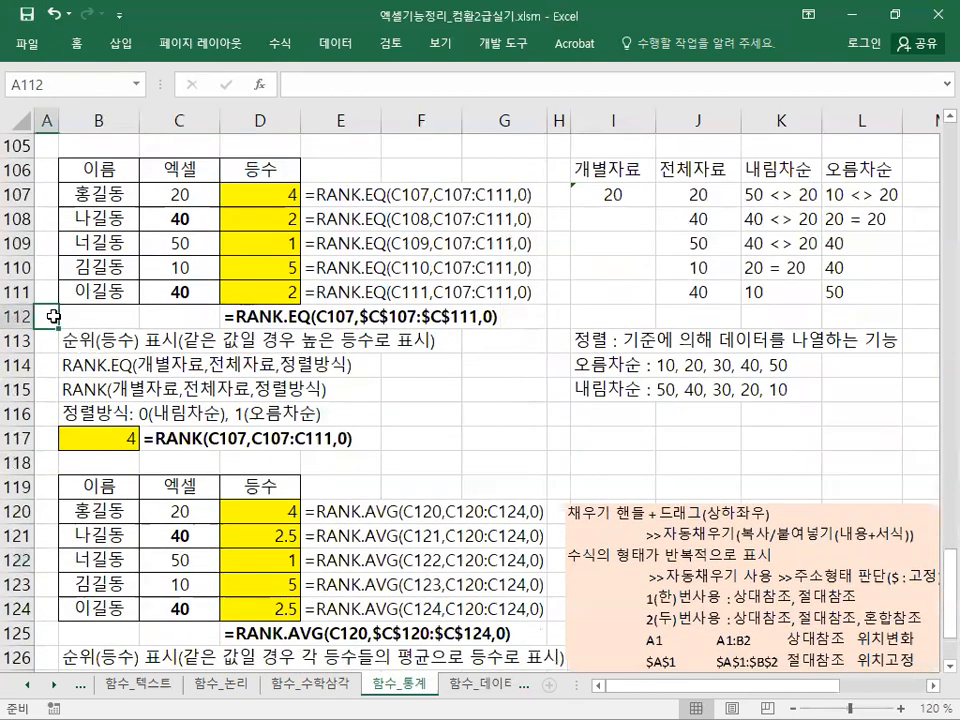
# Restore the workbook window to a smaller size, move it up, and open the 함수_찾기참조 sheet.
pyautogui.click(893, 14)
pyautogui.moveTo(539, 79); pyautogui.dragTo(528, 33)
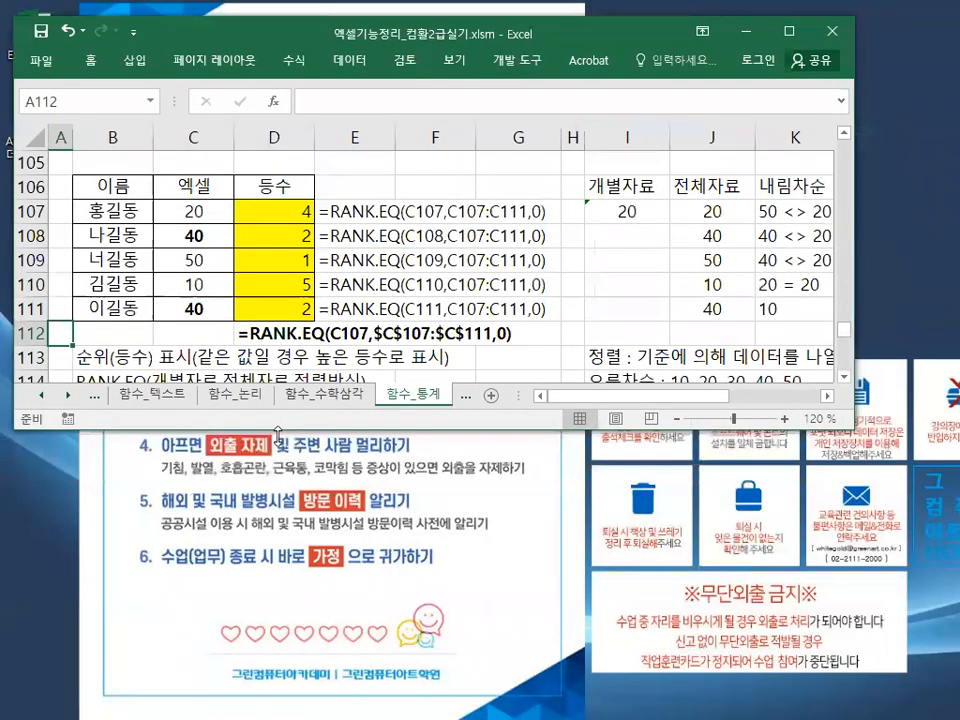
pyautogui.click(67, 396)
pyautogui.click(67, 396)
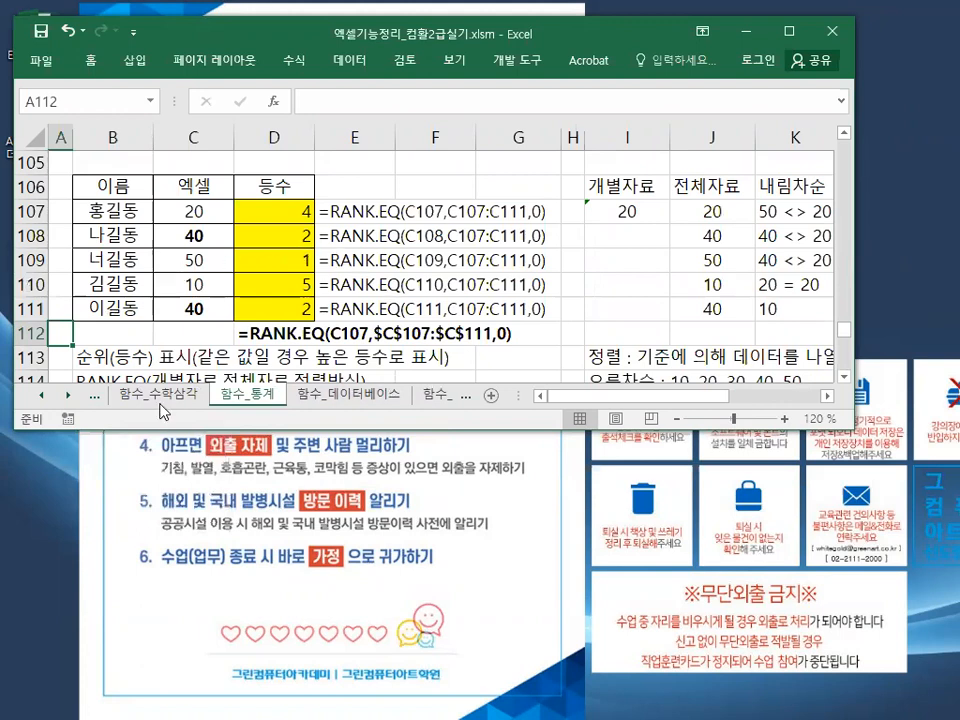
pyautogui.click(67, 396)
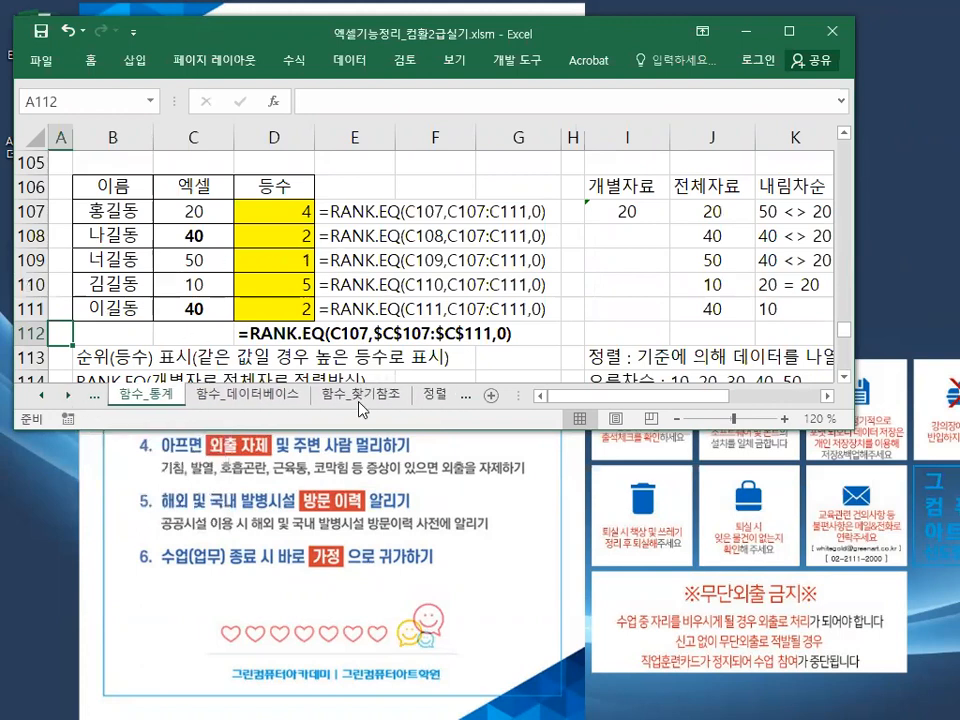
pyautogui.click(358, 399)
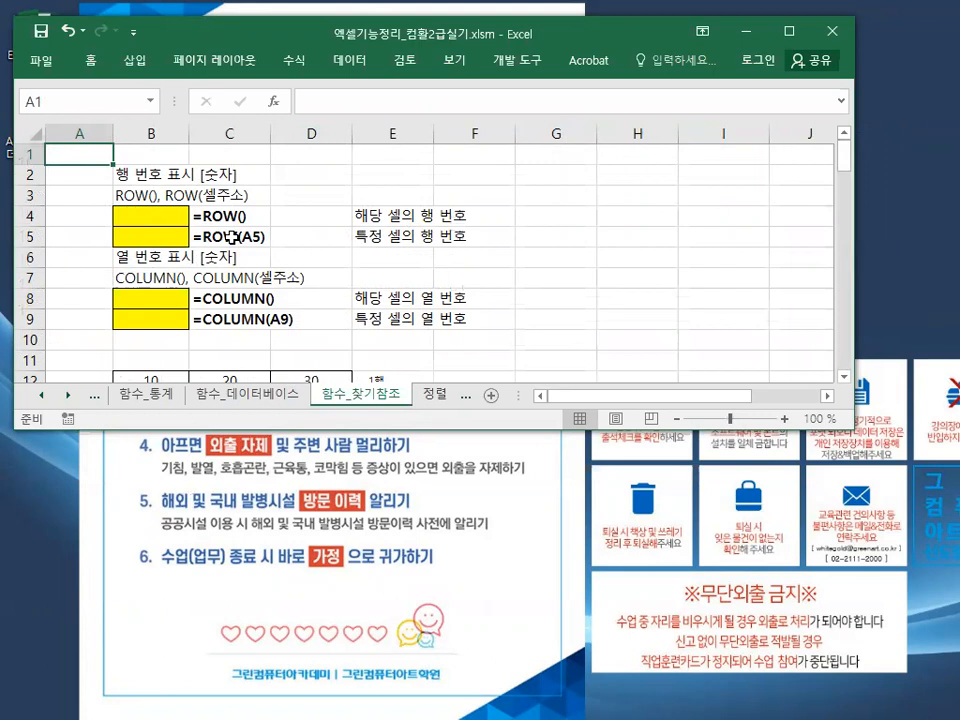
# Enter the textbook page note 교재97,98페이지 in cell A1.
pyautogui.write('RYWO')
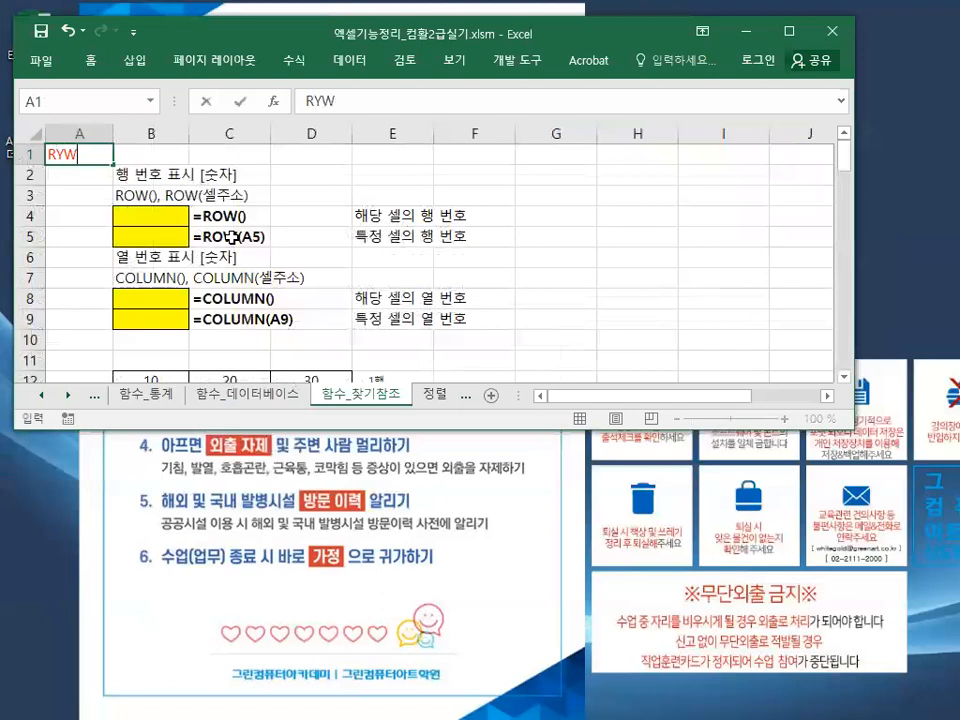
pyautogui.press('BackSpace')
pyautogui.press('BackSpace')
pyautogui.press('BackSpace')
pyautogui.press('BackSpace')
pyautogui.write('교재97')
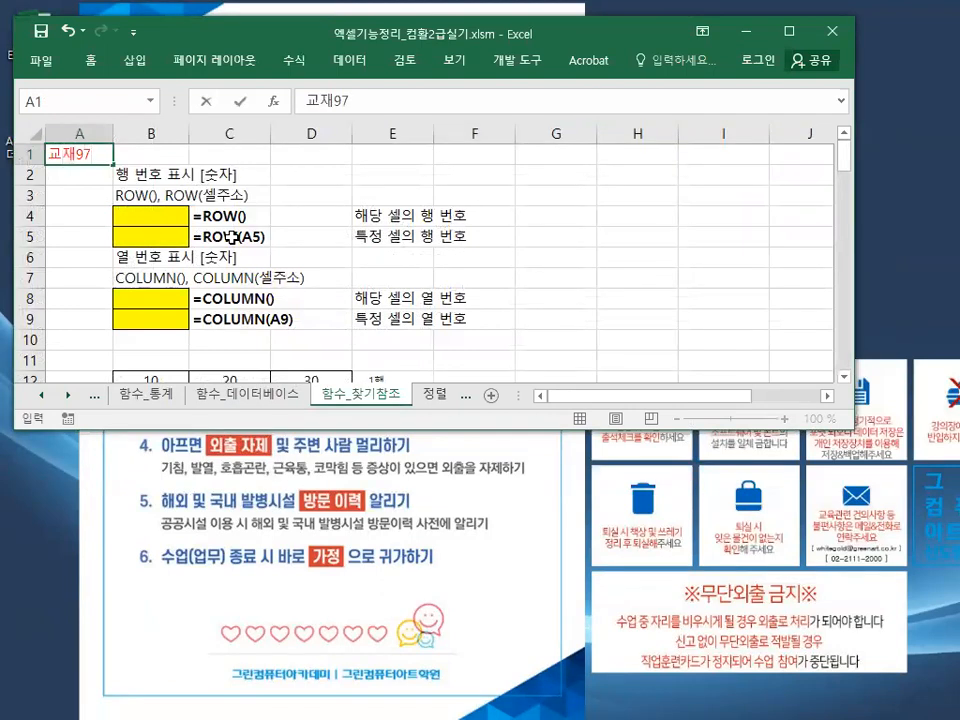
pyautogui.write(',98페이지')
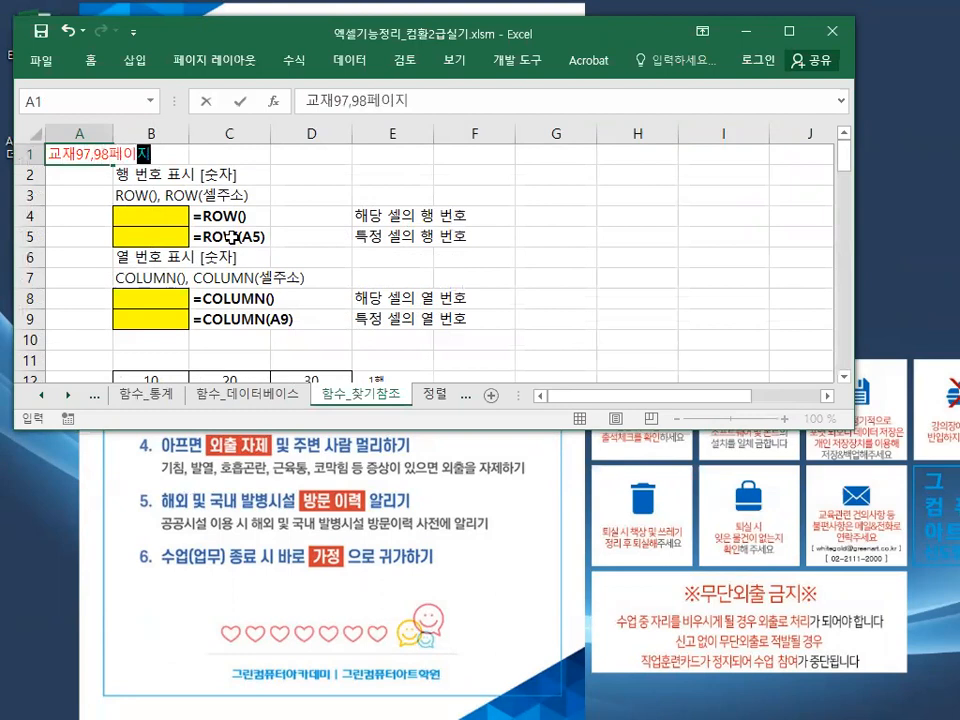
pyautogui.press('Return')
# Maximize the workbook window and zoom the sheet to 130%.
pyautogui.doubleClick(205, 30)
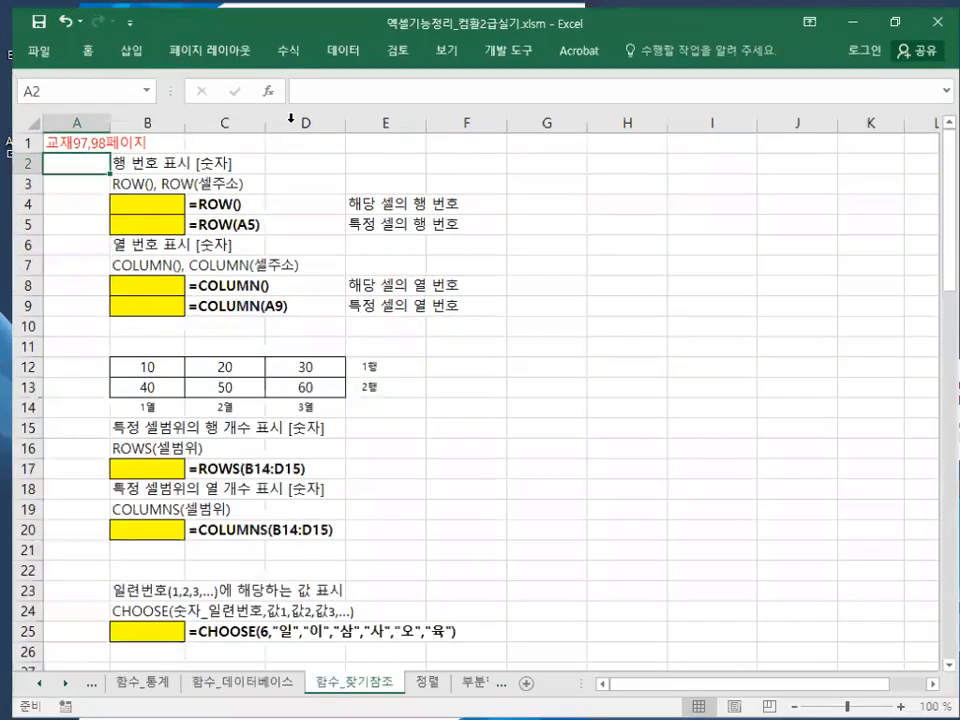
pyautogui.scroll(1, 383, 310)
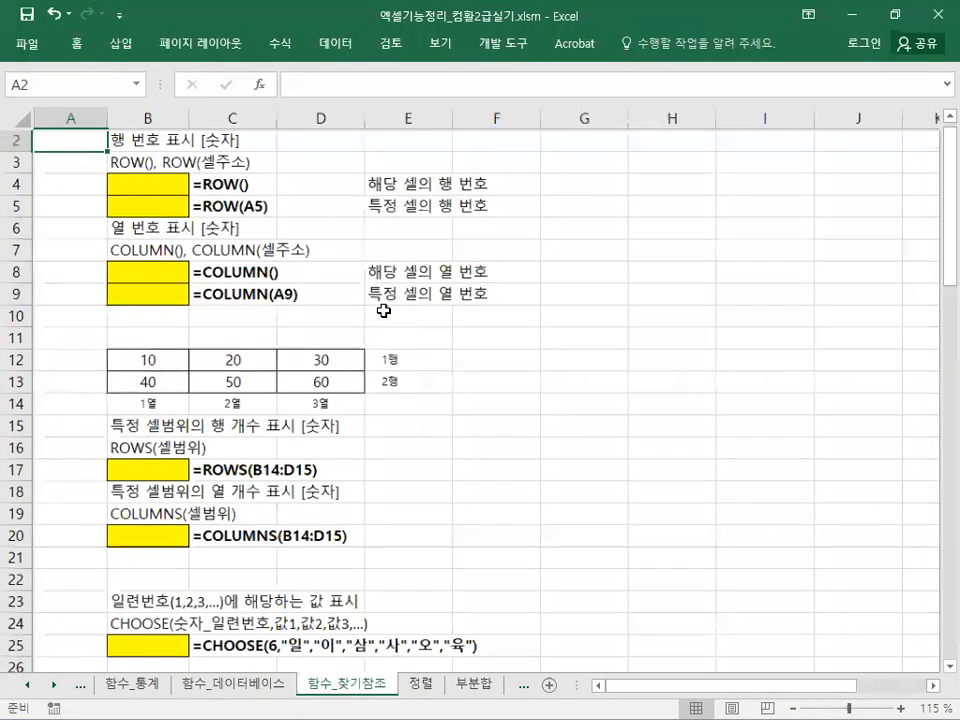
pyautogui.scroll(1, 383, 310)
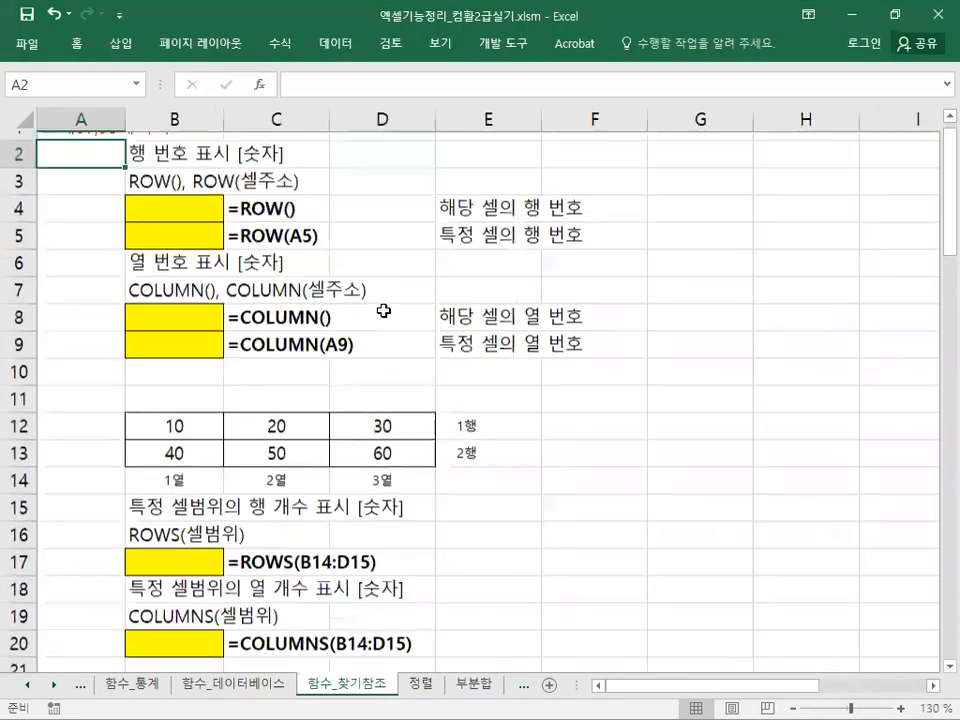
pyautogui.scroll(1, 381, 311)
# Enter the formula =ROW() in B4 to return the row number of its own cell.
pyautogui.click(167, 229)
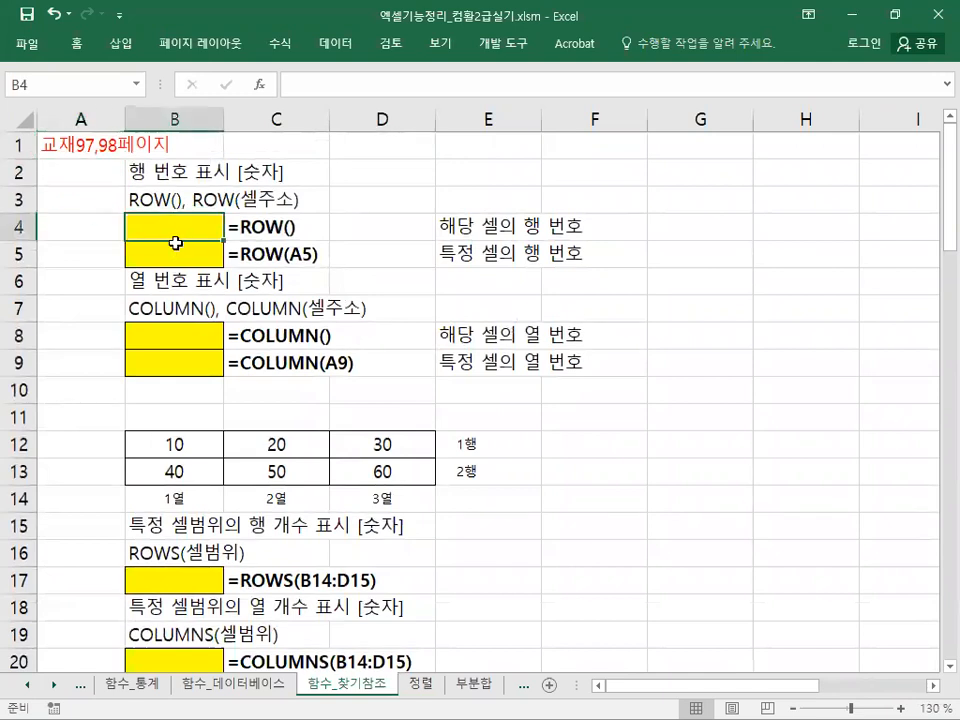
pyautogui.click(110, 199)
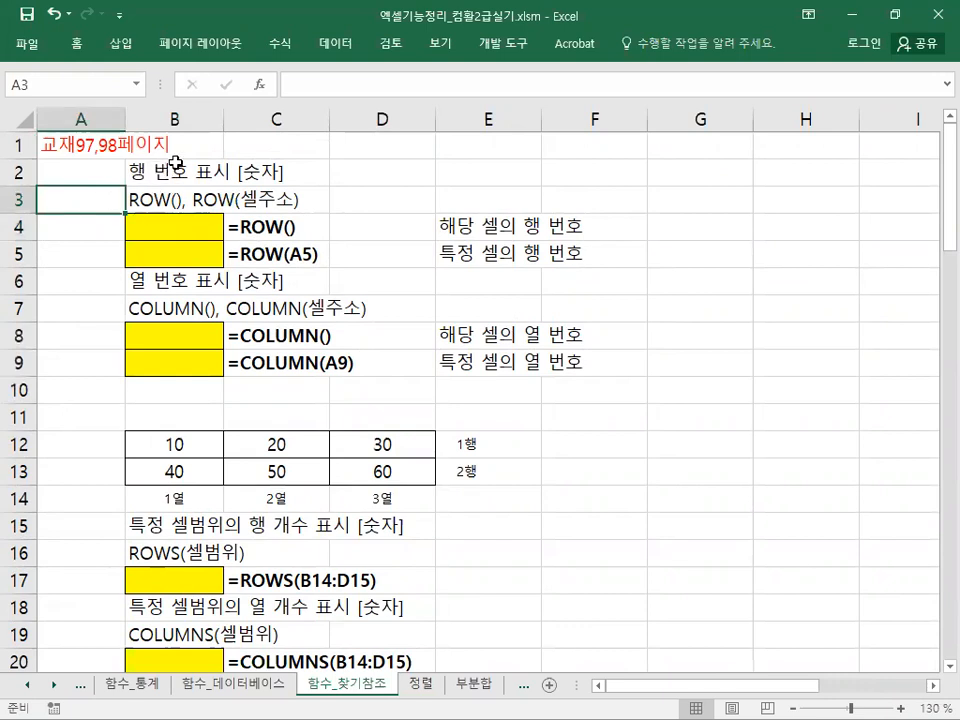
pyautogui.click(172, 226)
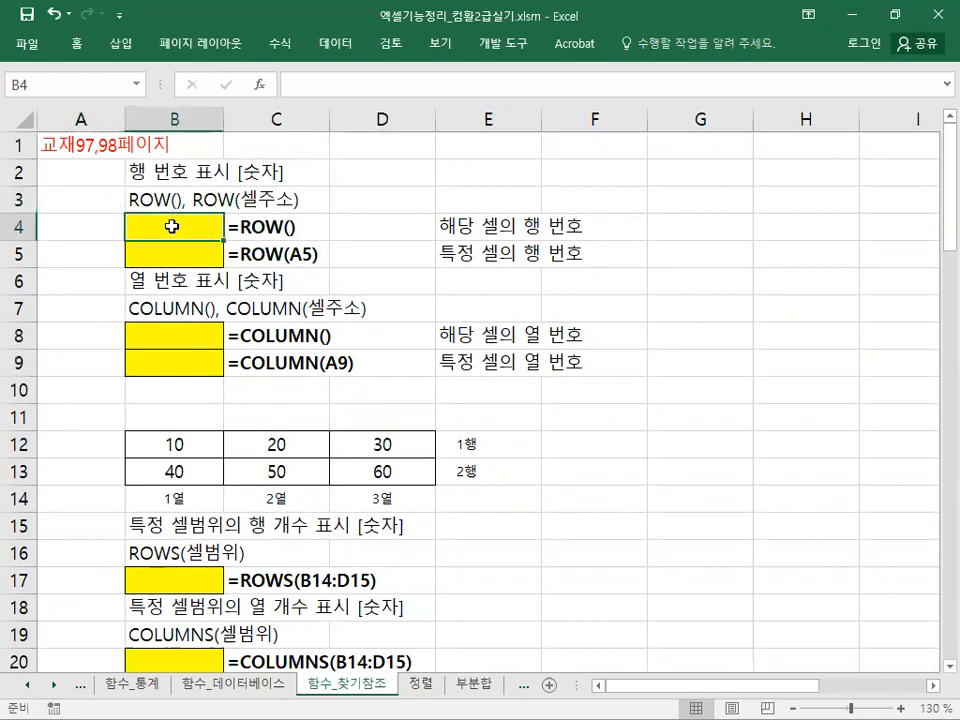
pyautogui.write('=')
pyautogui.write('게')
pyautogui.press('BackSpace')
pyautogui.press('BackSpace')
pyautogui.write('ROW')
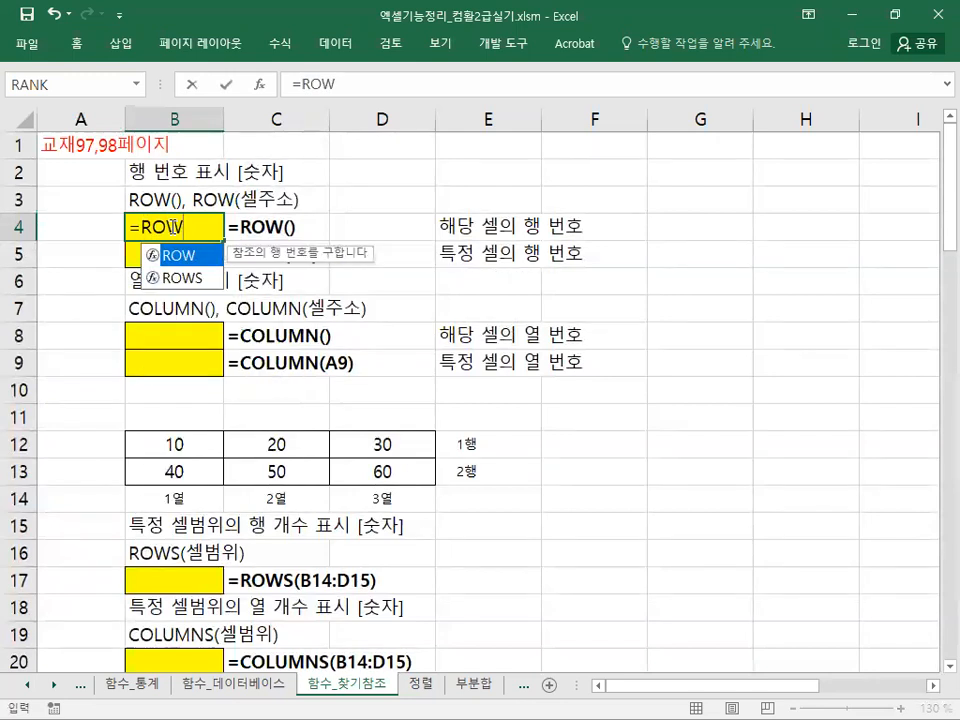
pyautogui.write('()')
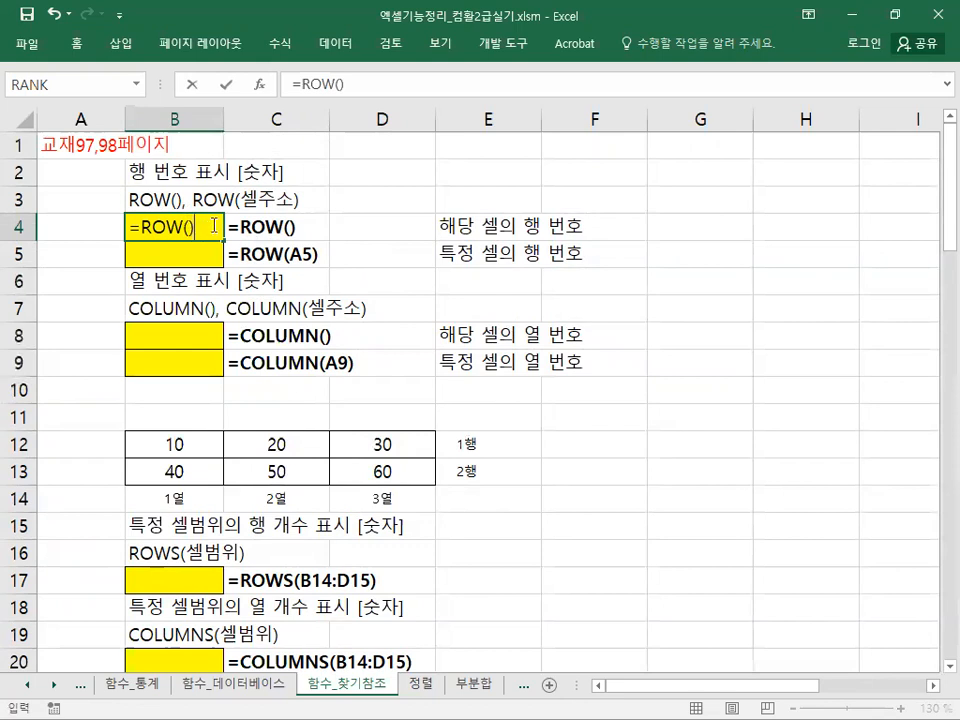
pyautogui.press('Return')
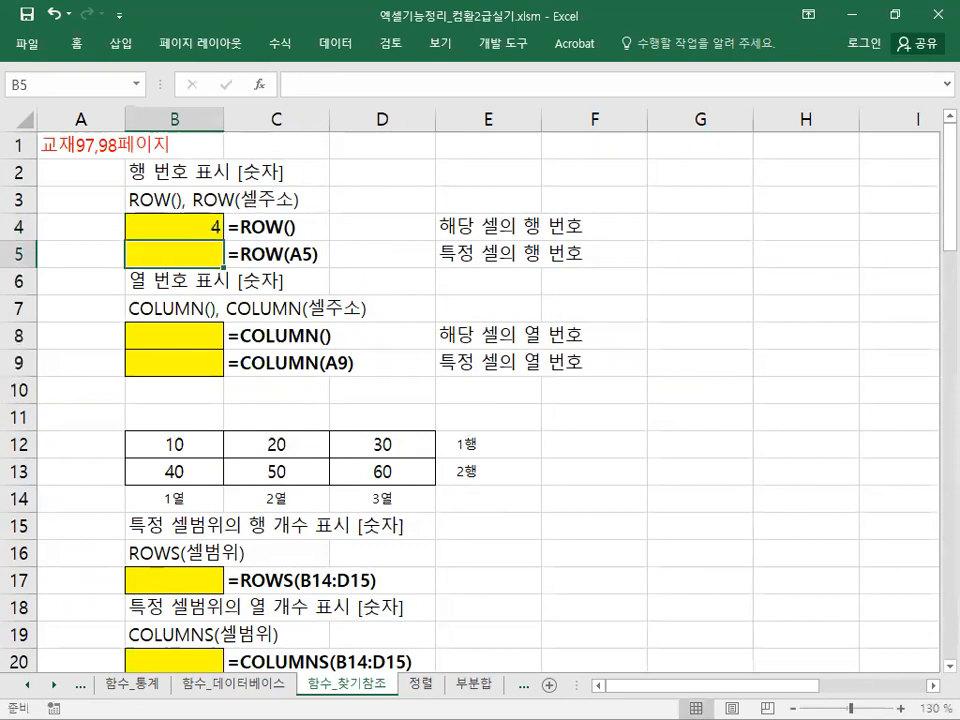
# Enter the formula =ROW(A5) in B5 to return the row number of cell A5.
pyautogui.click(181, 233)
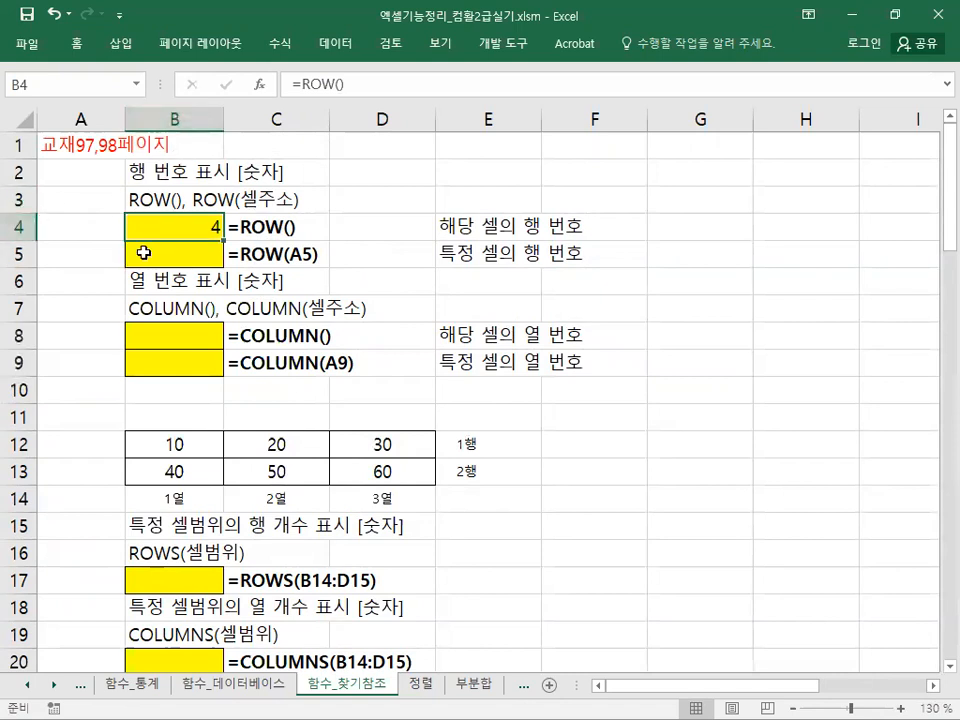
pyautogui.click(204, 251)
pyautogui.write('=')
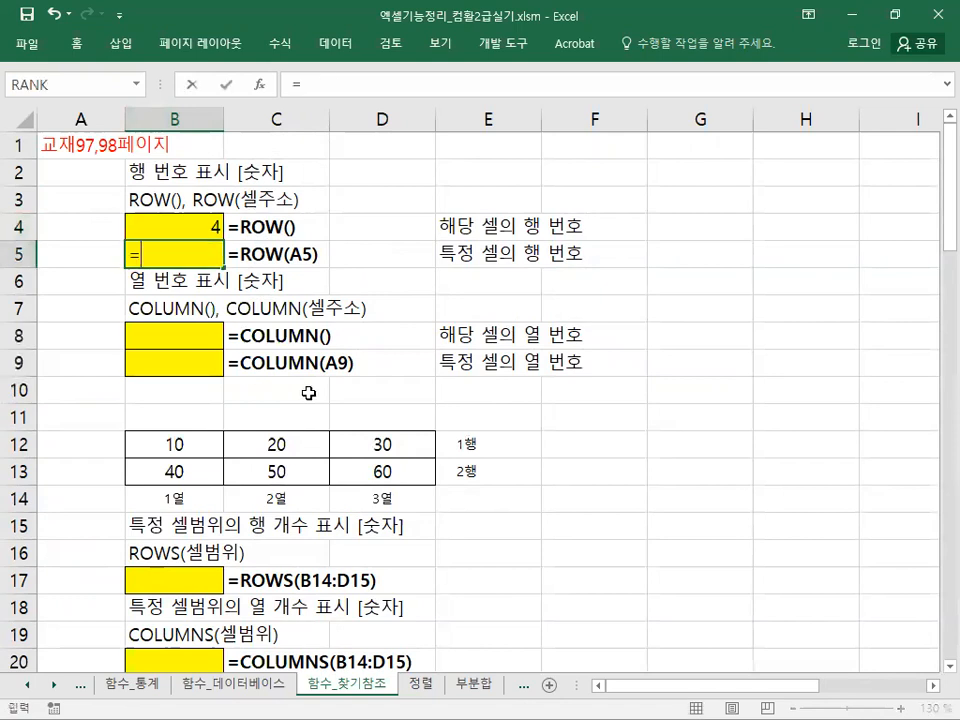
pyautogui.write('ROW')
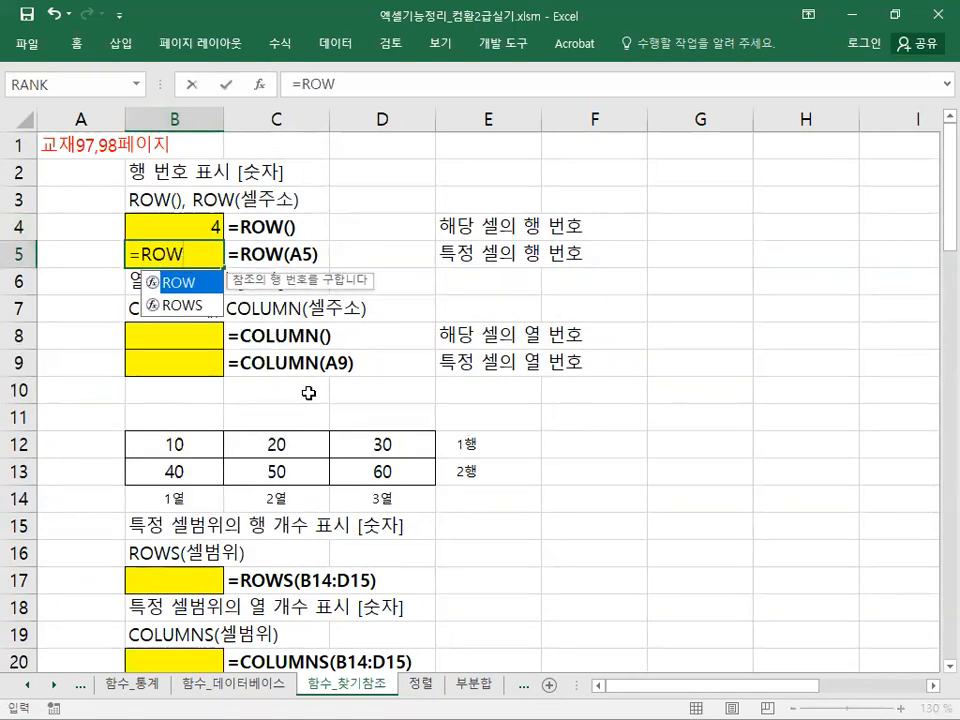
pyautogui.write('(')
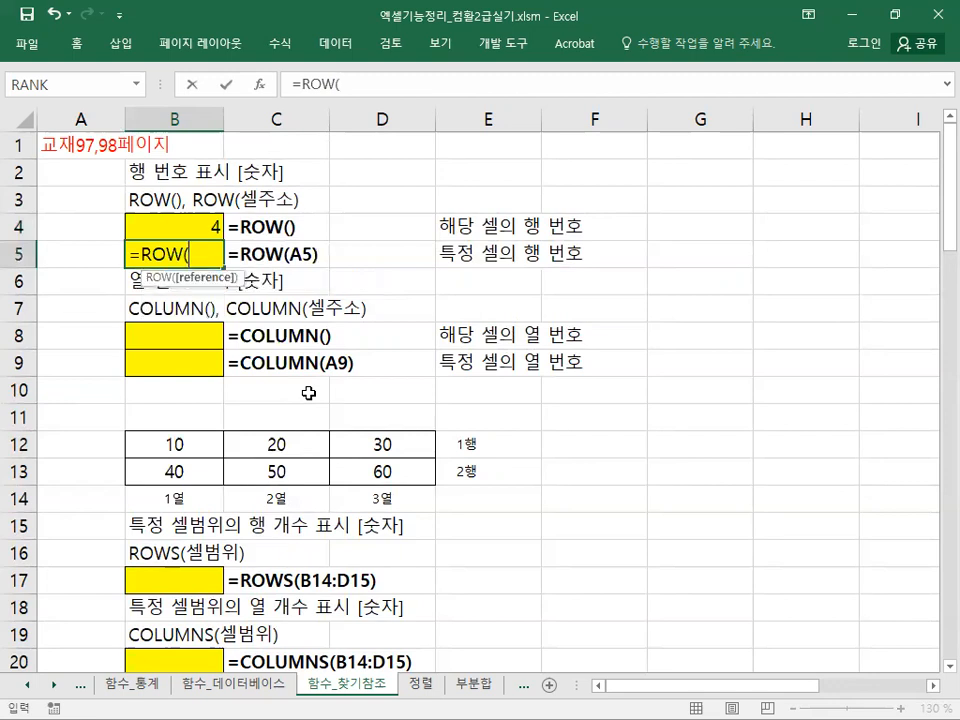
pyautogui.click(94, 255)
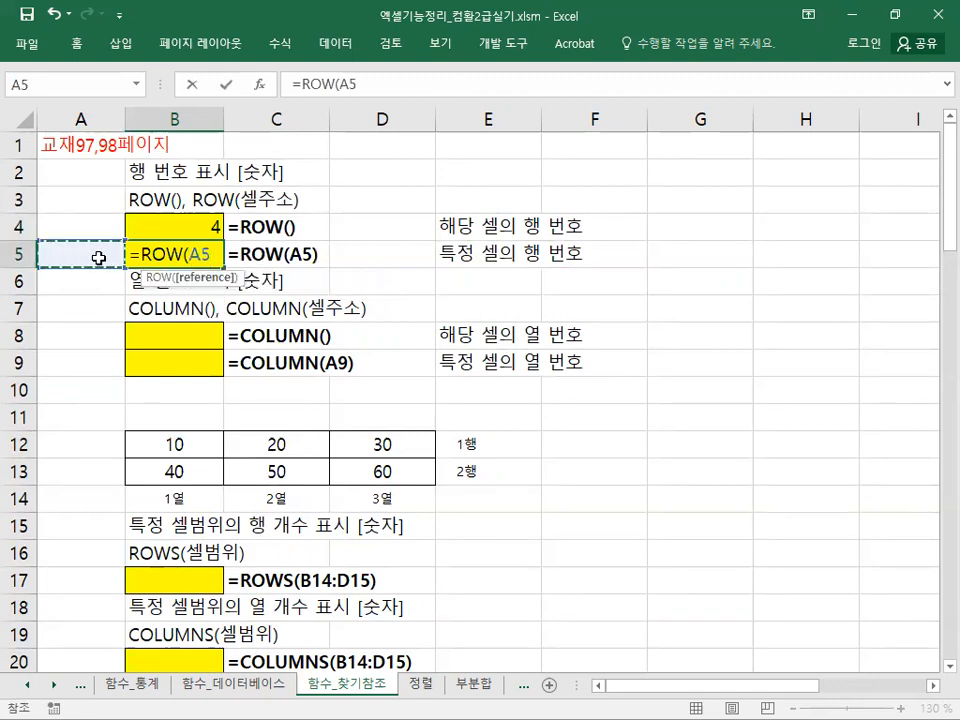
pyautogui.write(')')
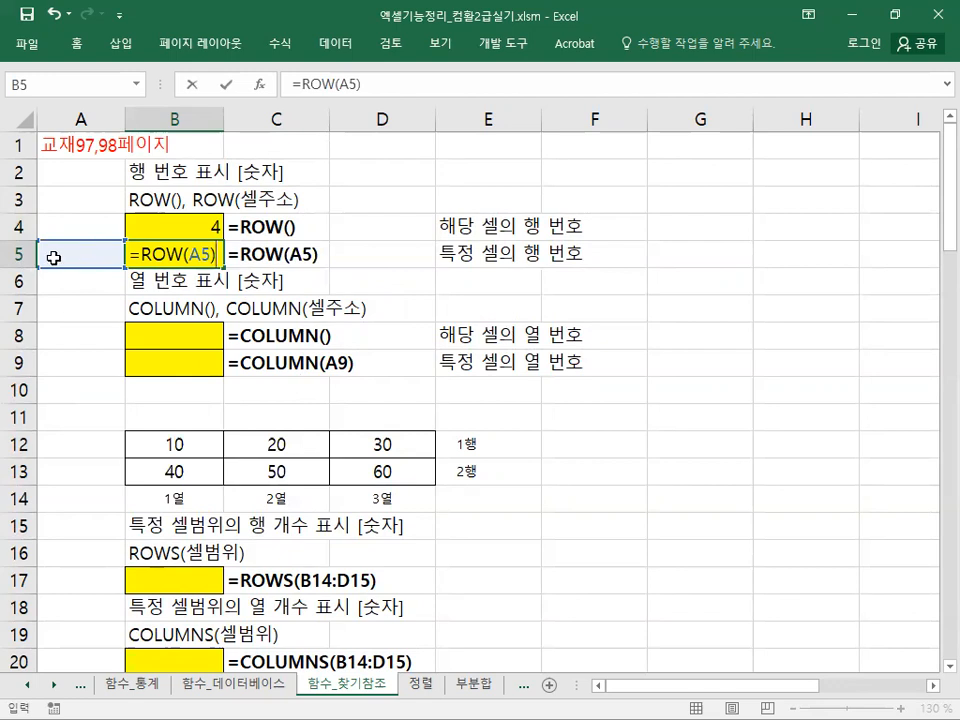
pyautogui.press('Return')
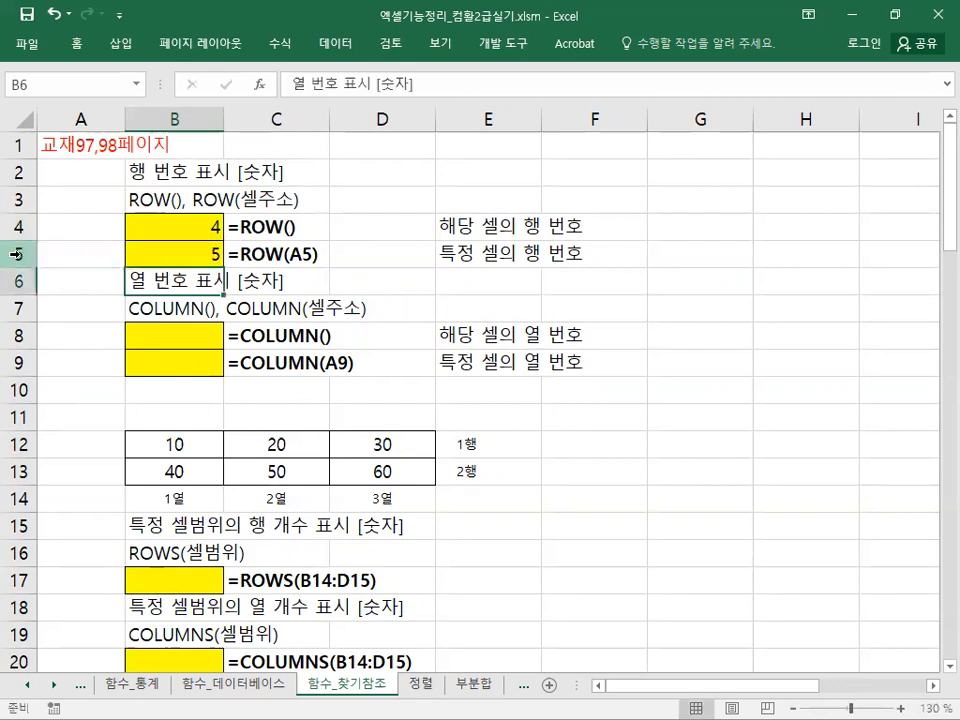
# Enter the formula =COLUMN() in B8 to return the column number of its own cell.
pyautogui.click(94, 198)
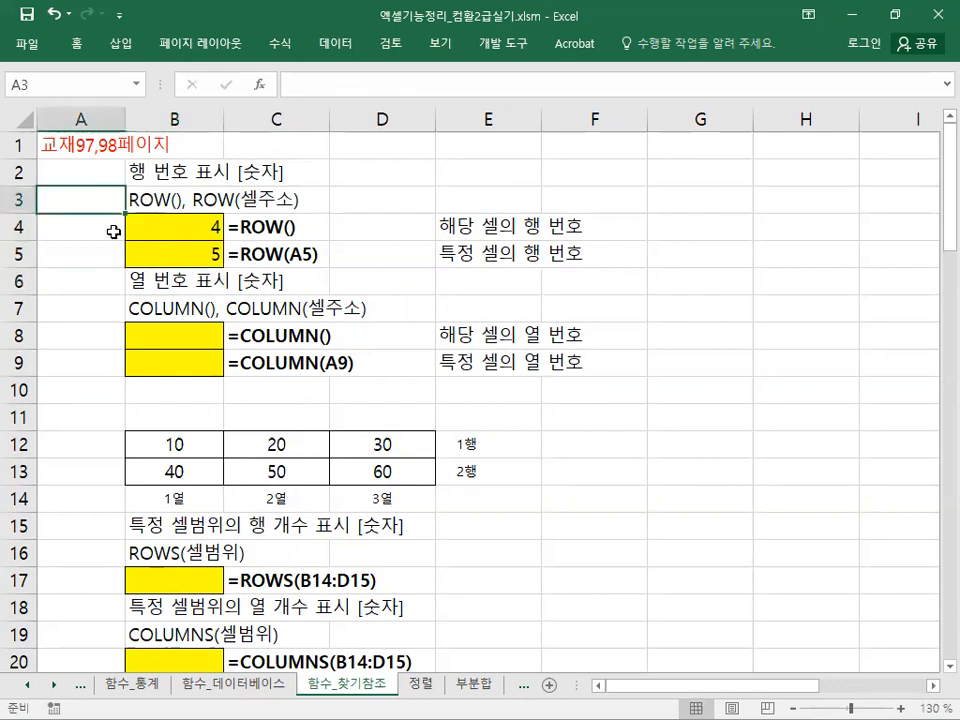
pyautogui.click(75, 282)
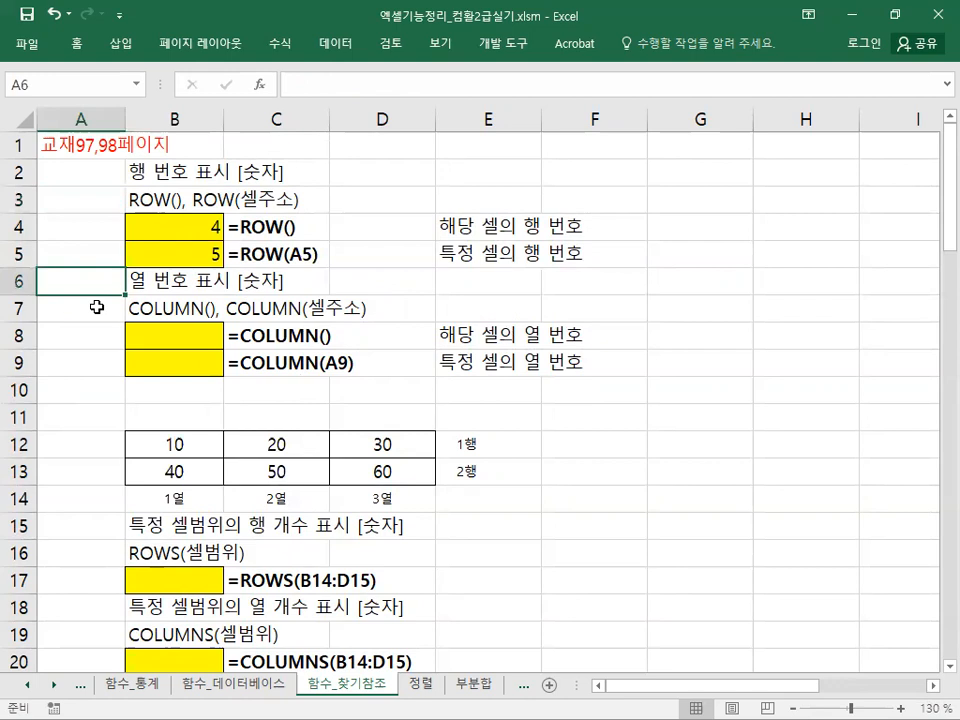
pyautogui.click(96, 306)
pyautogui.click(165, 325)
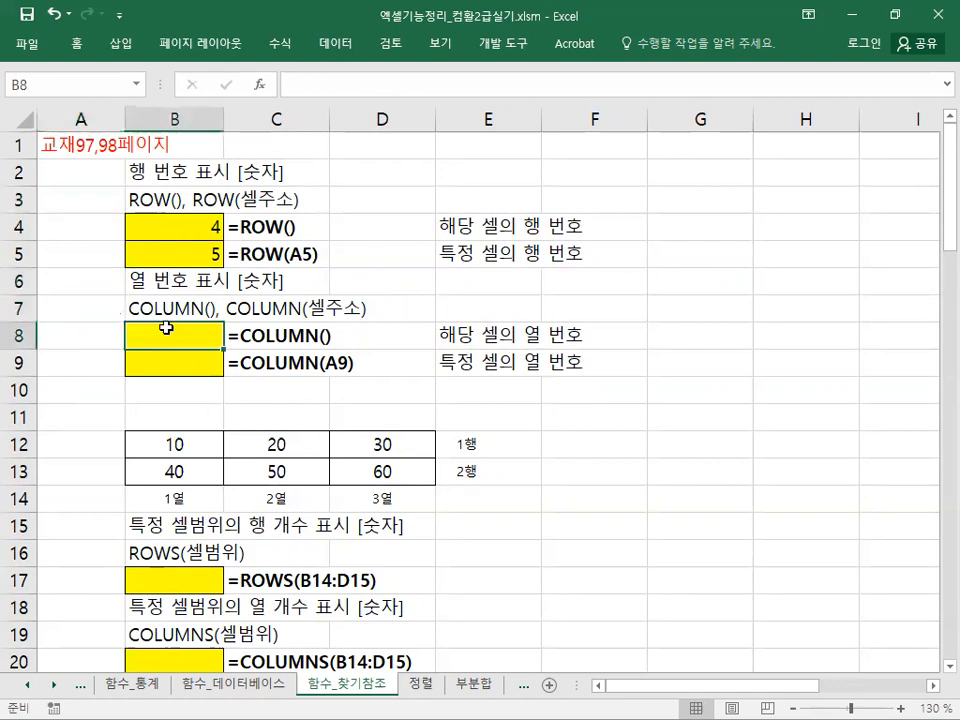
pyautogui.write('=')
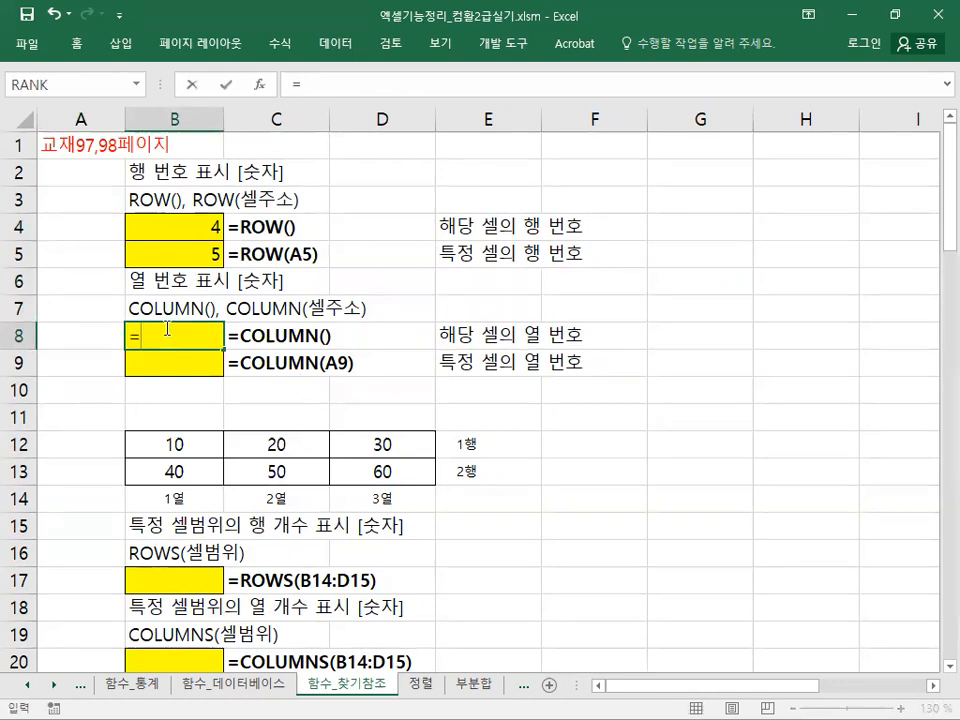
pyautogui.write('COLUMN')
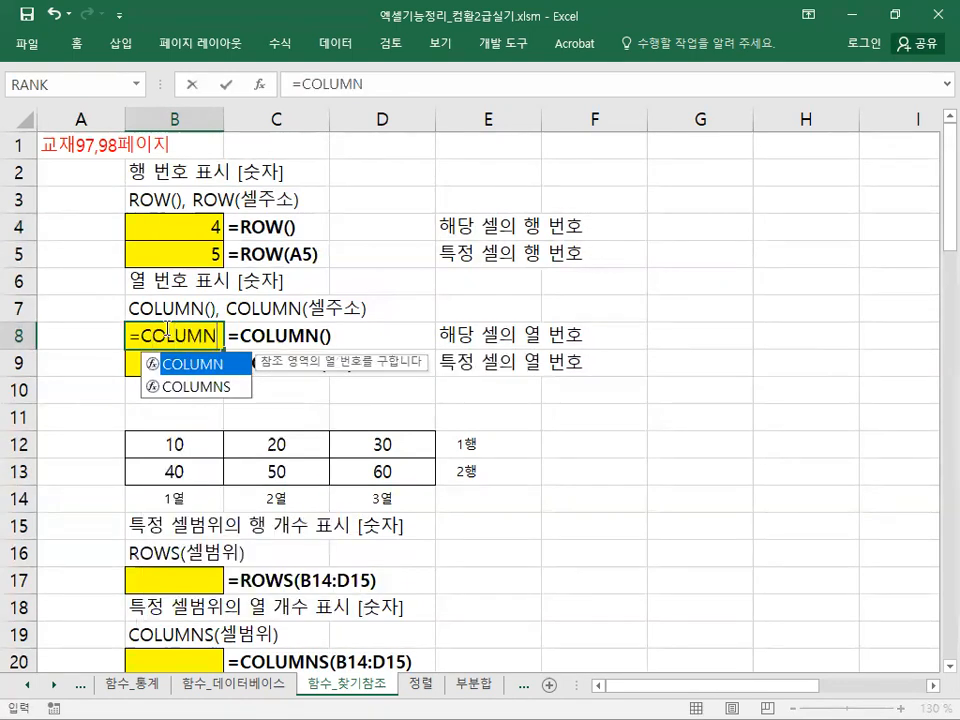
pyautogui.write('()')
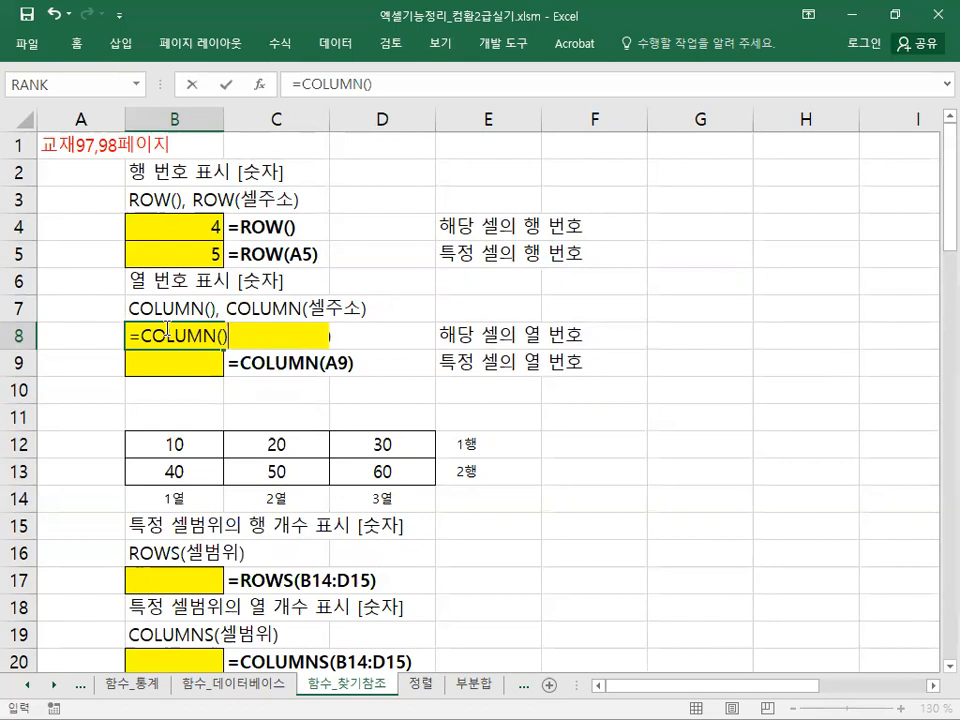
pyautogui.press('Return')
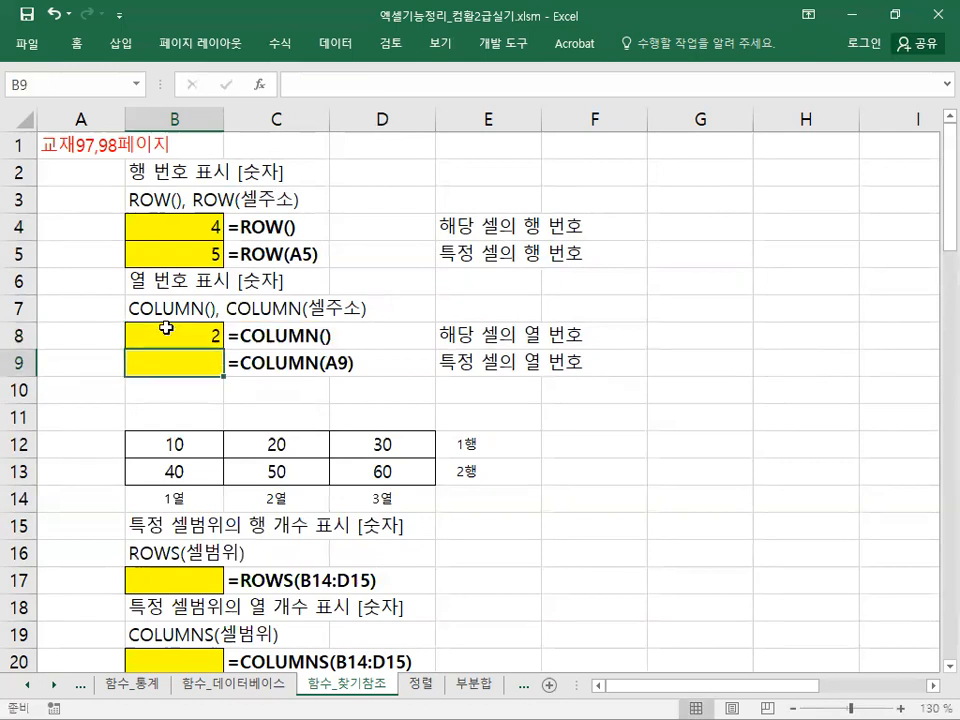
pyautogui.write('=COLUMNN')
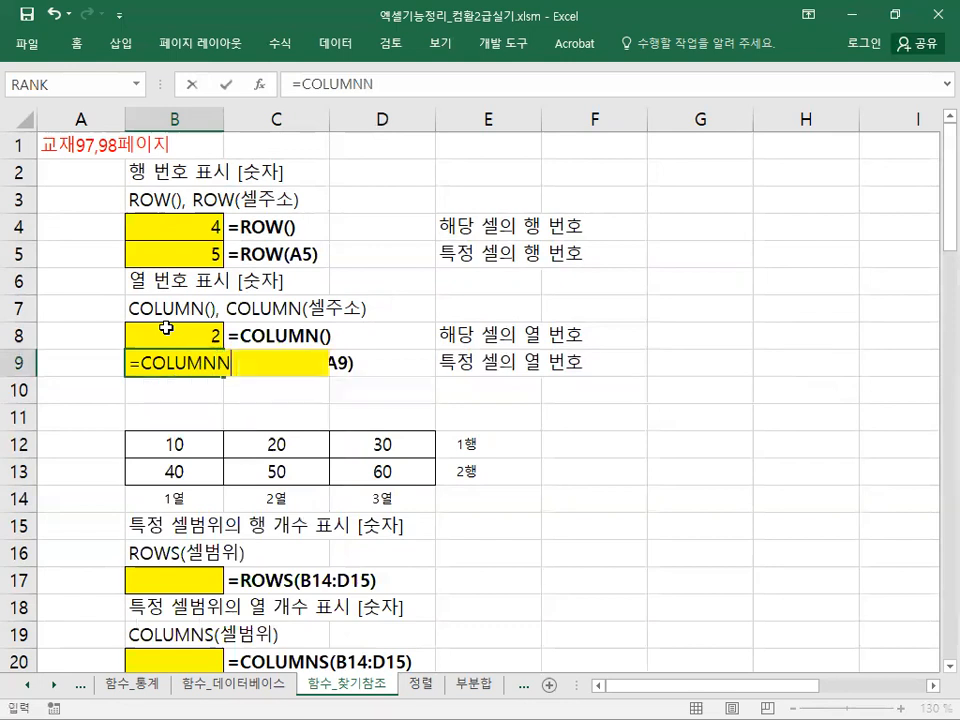
pyautogui.press('BackSpace')
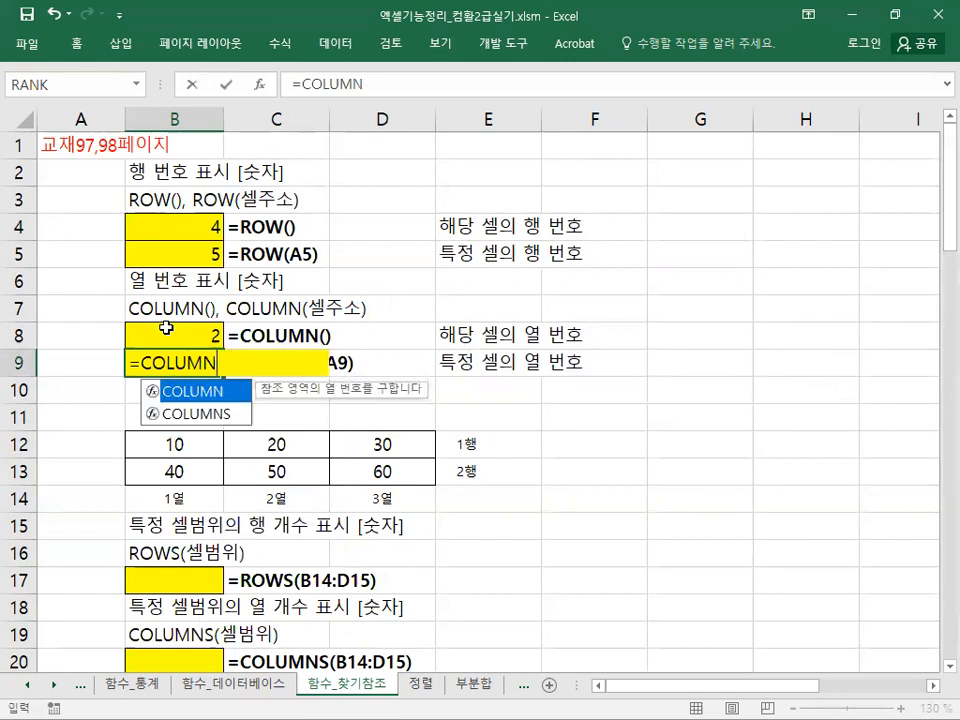
pyautogui.write('(')
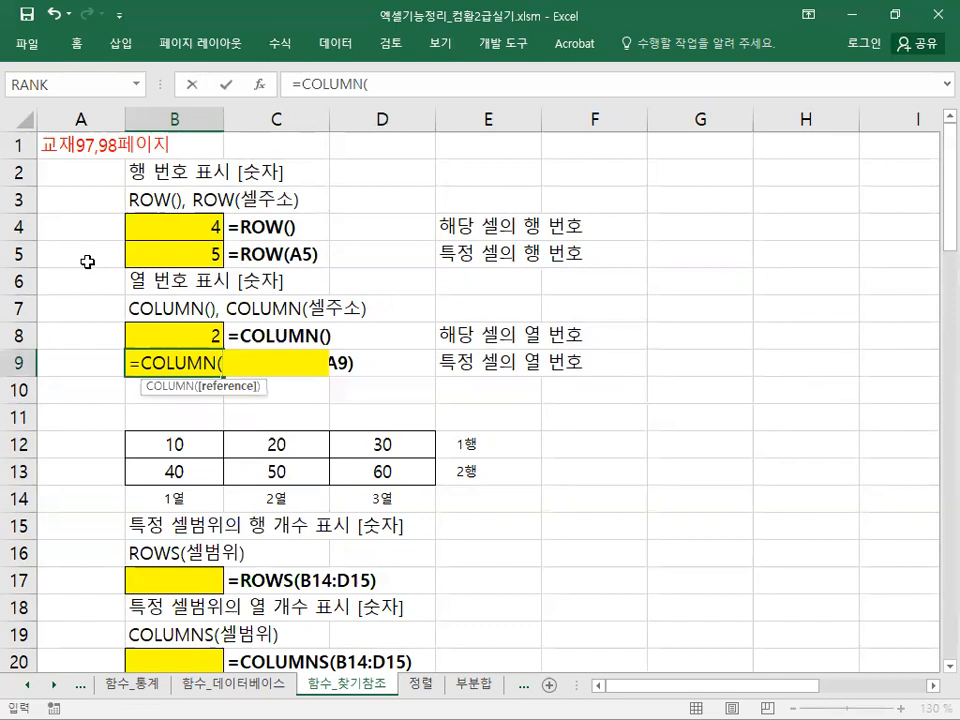
pyautogui.click(76, 363)
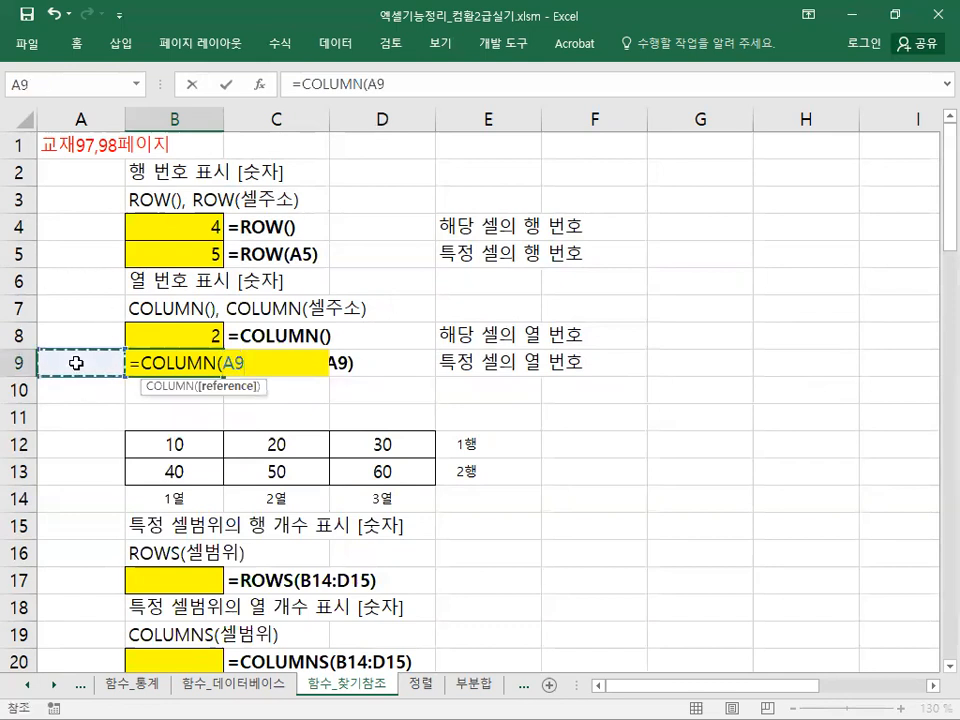
pyautogui.write(')')
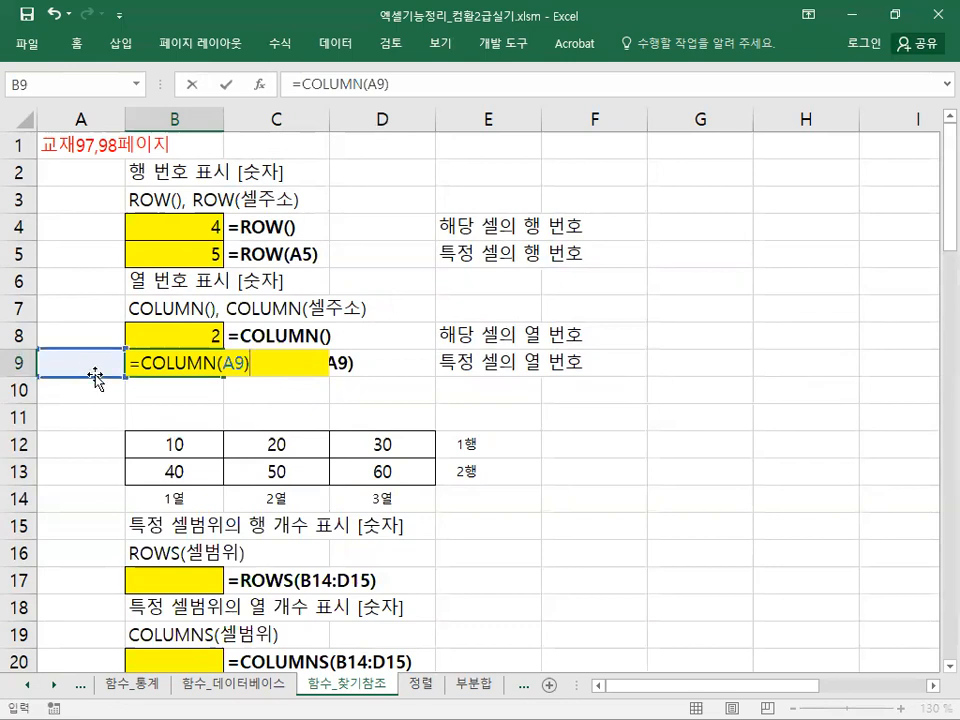
pyautogui.press('Escape')
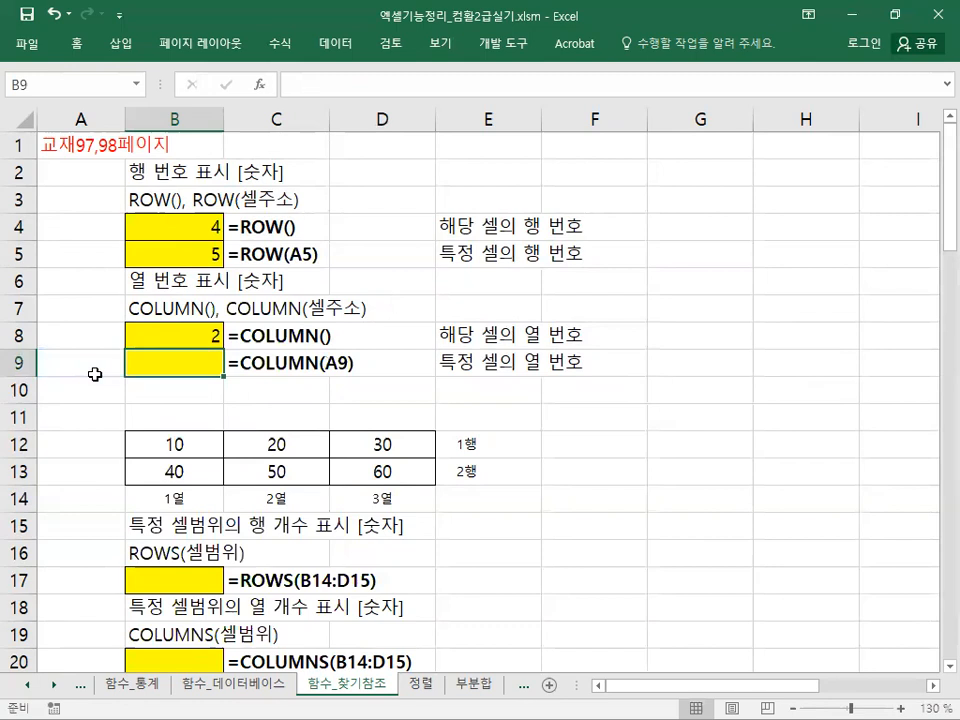
# Review the COLUMN formula in B8 against its column heading, leaving the formula as it is.
pyautogui.click(182, 338)
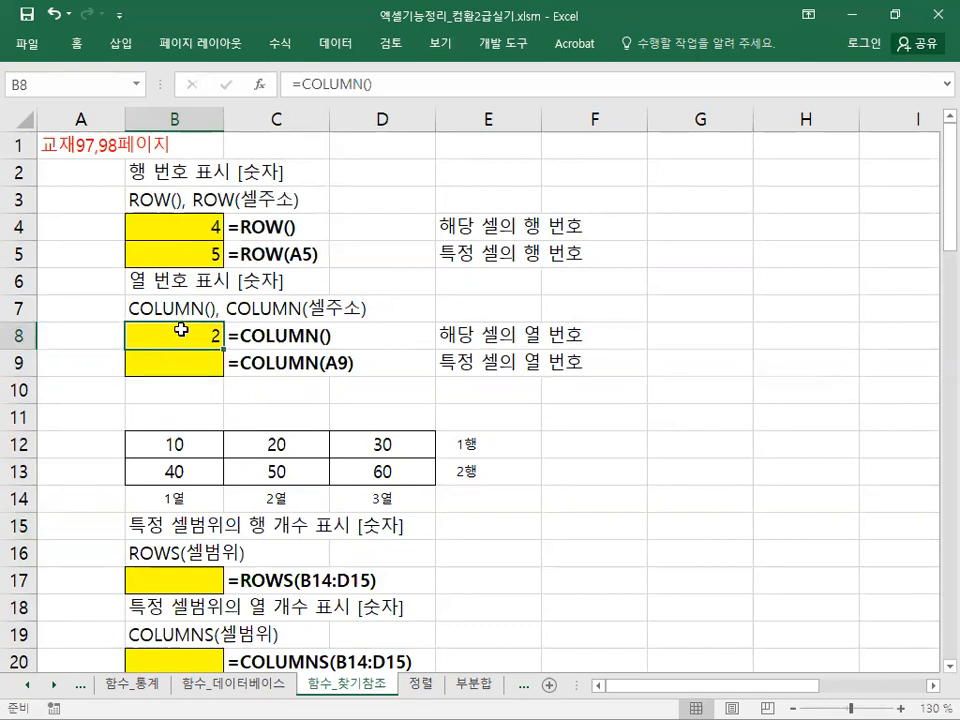
pyautogui.doubleClick(181, 330)
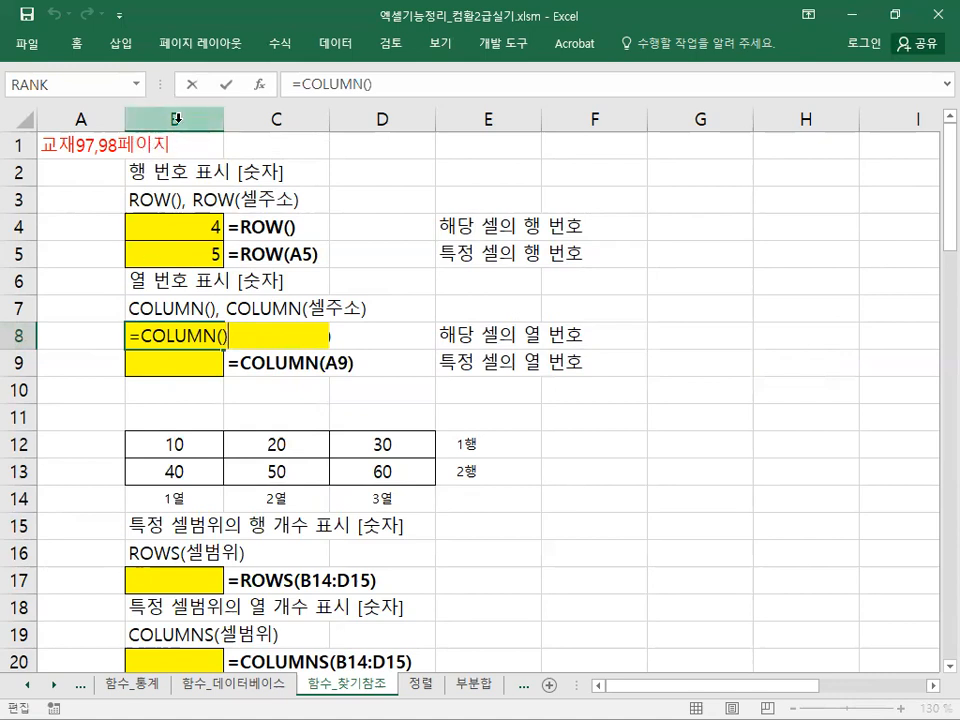
pyautogui.press('Return')
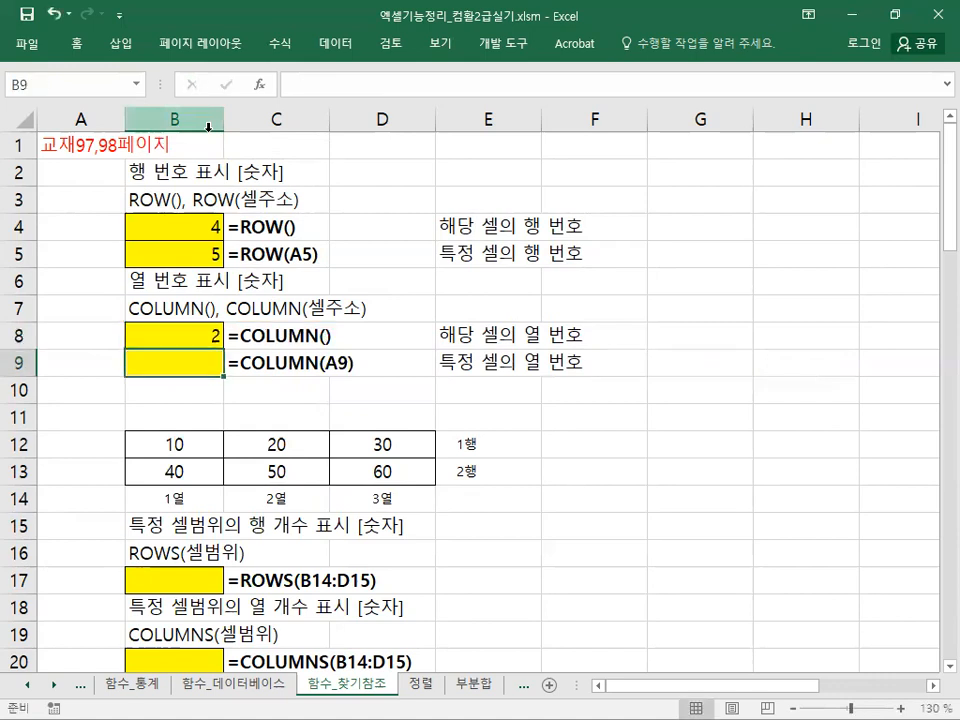
# Enter the formula =COLUMN(A9) in B9 to return the column number of cell A9.
pyautogui.write('=')
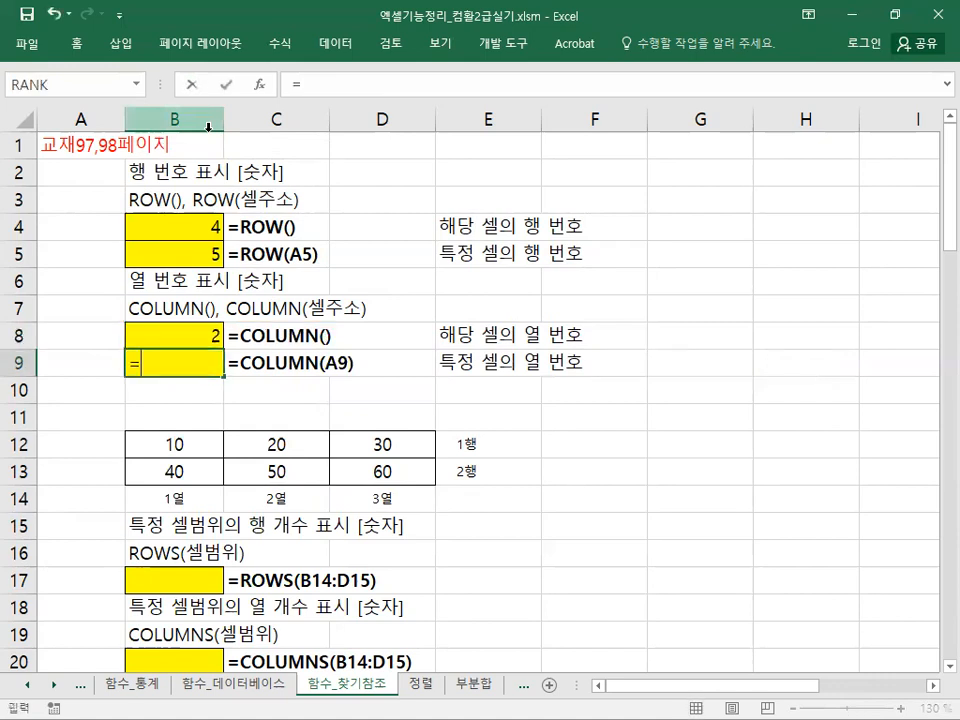
pyautogui.write('CO')
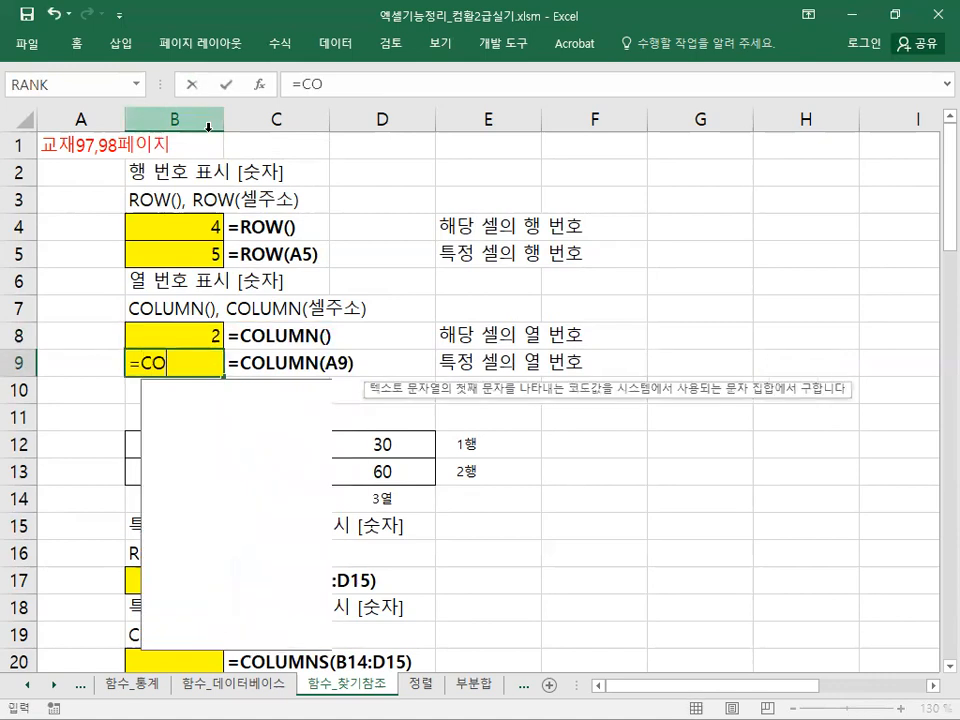
pyautogui.write('LUMN')
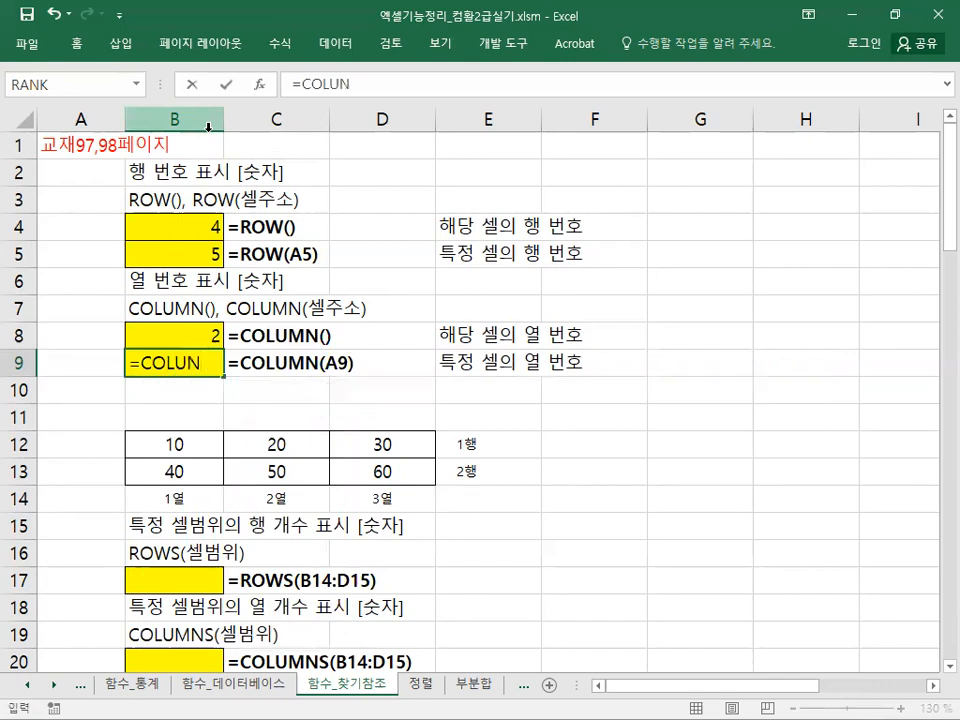
pyautogui.press('BackSpace')
pyautogui.write('MN(')
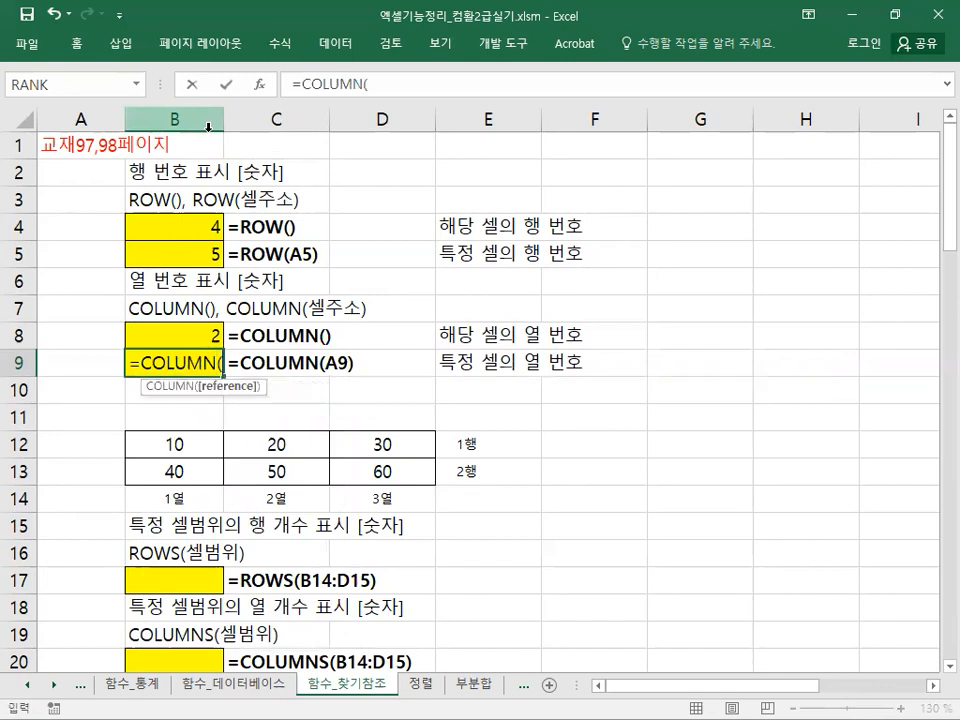
pyautogui.click(83, 361)
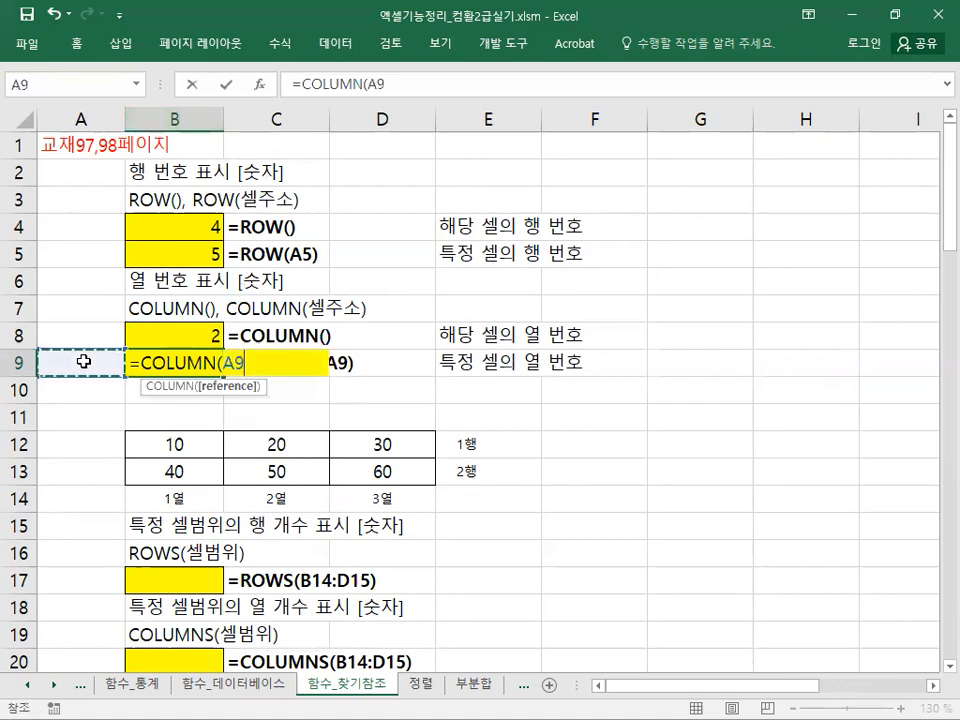
pyautogui.write(')')
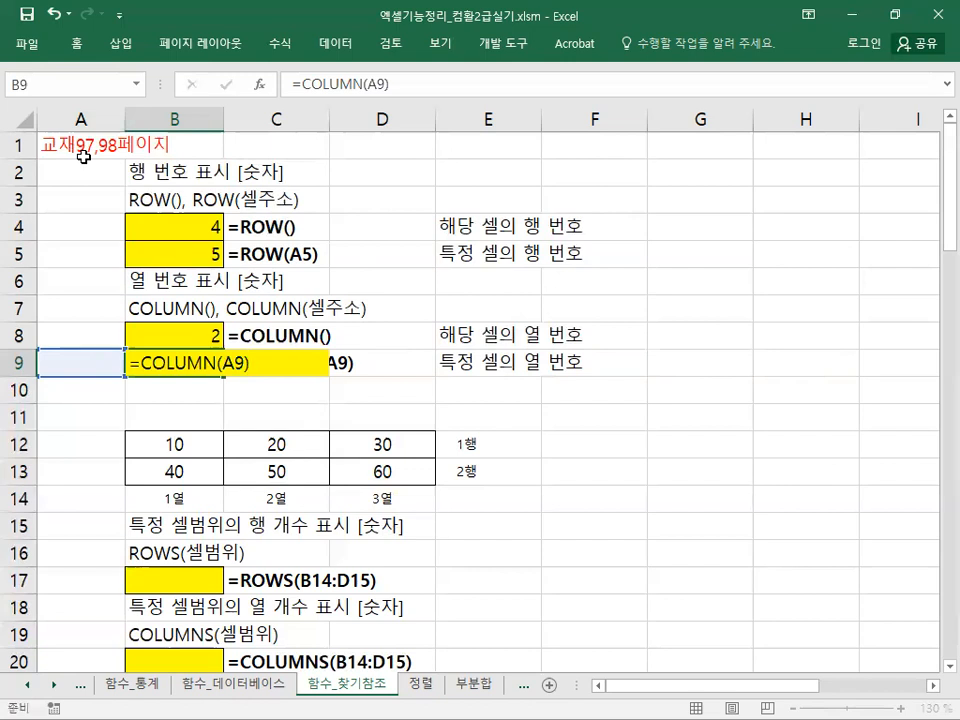
pyautogui.press('Return')
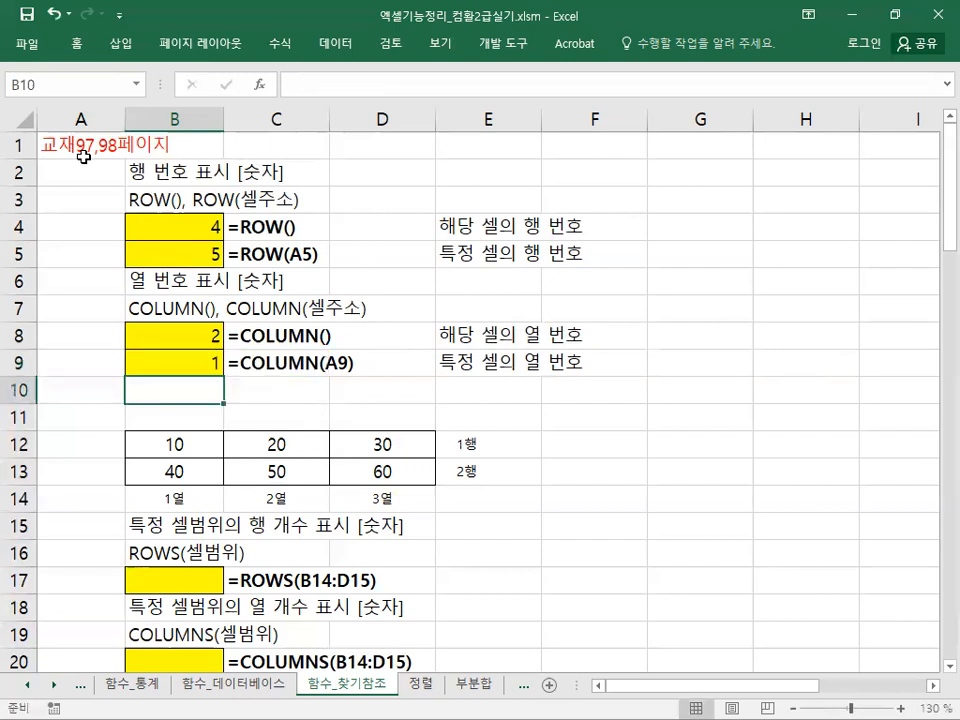
pyautogui.click(181, 362)
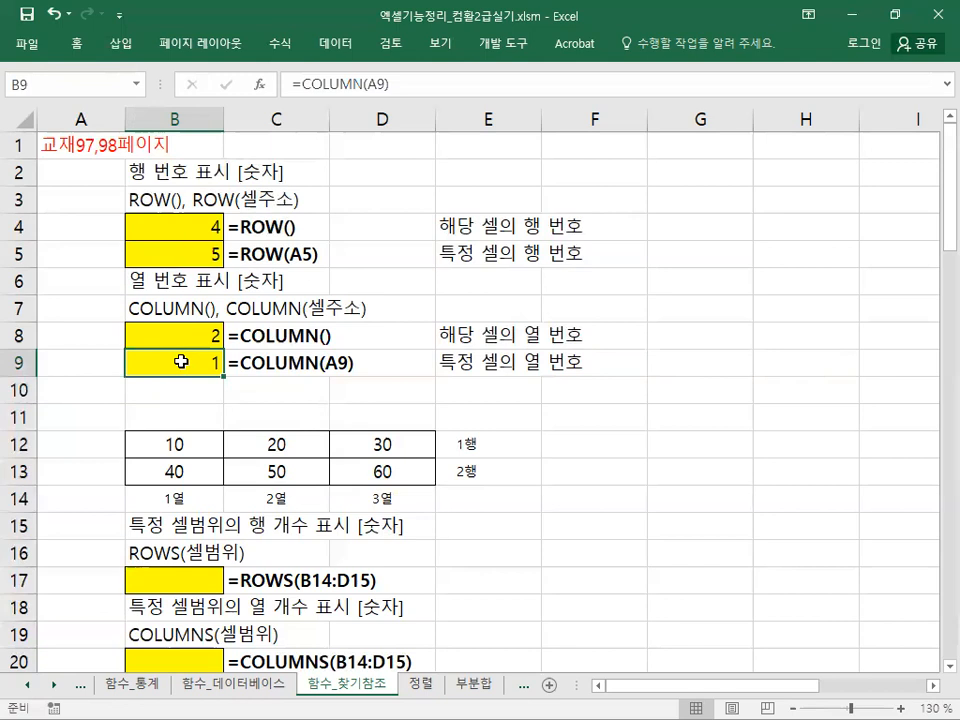
# Shade the first row of the number table, B12:D12, with a light gold fill.
pyautogui.scroll(-1, 181, 362)
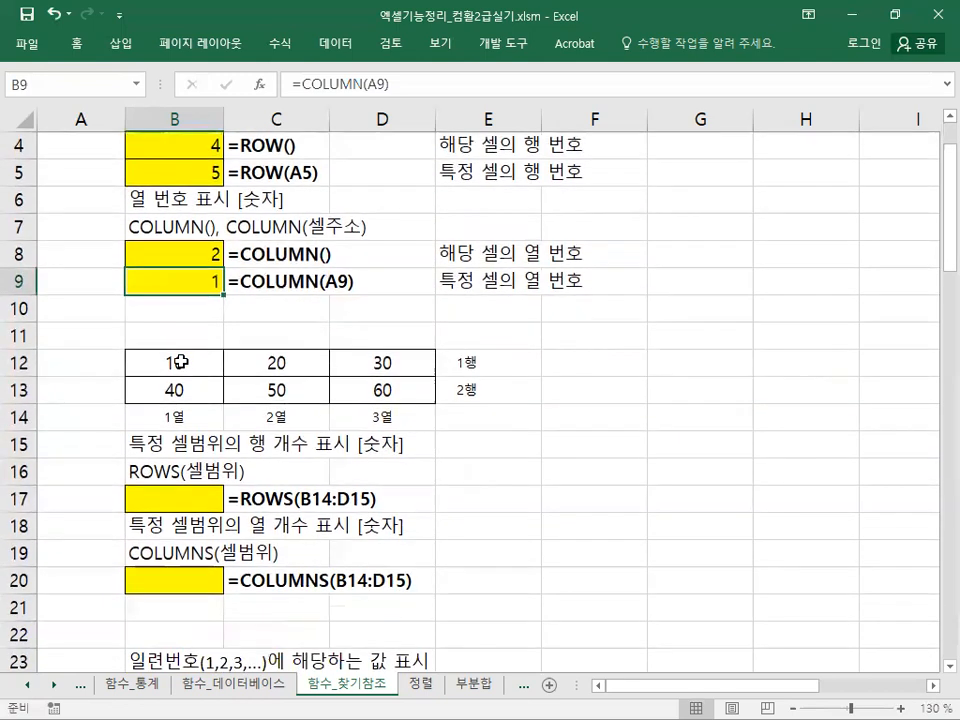
pyautogui.scroll(-1, 181, 362)
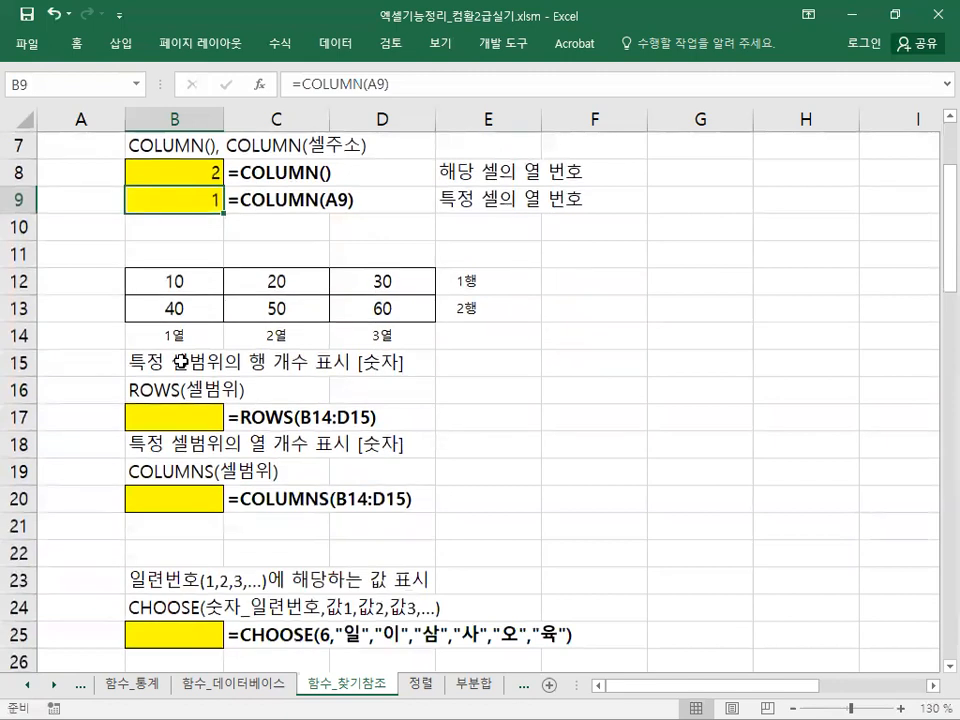
pyautogui.scroll(-1, 181, 362)
pyautogui.moveTo(176, 197); pyautogui.dragTo(369, 219)
pyautogui.moveTo(176, 197); pyautogui.dragTo(354, 230)
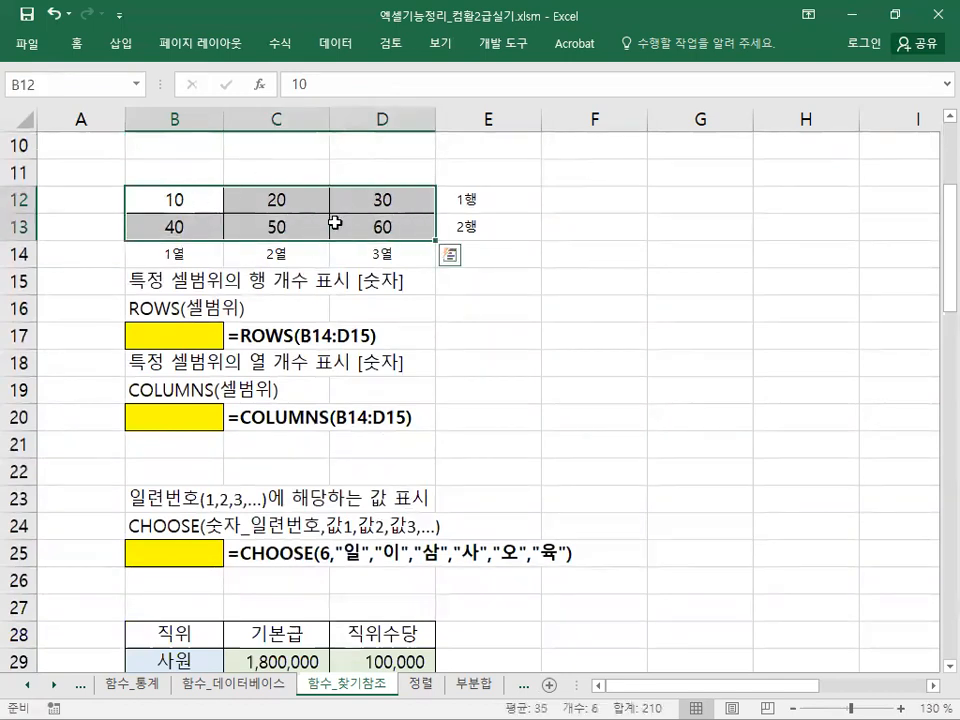
pyautogui.click(189, 200)
pyautogui.moveTo(189, 200); pyautogui.dragTo(400, 203)
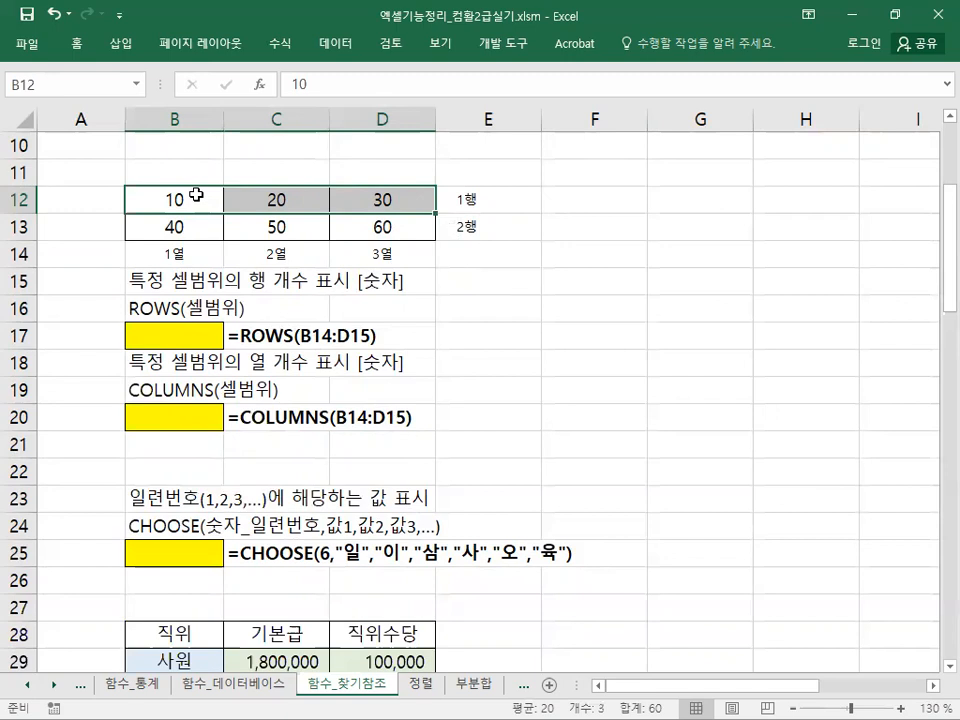
pyautogui.moveTo(193, 204); pyautogui.dragTo(401, 216)
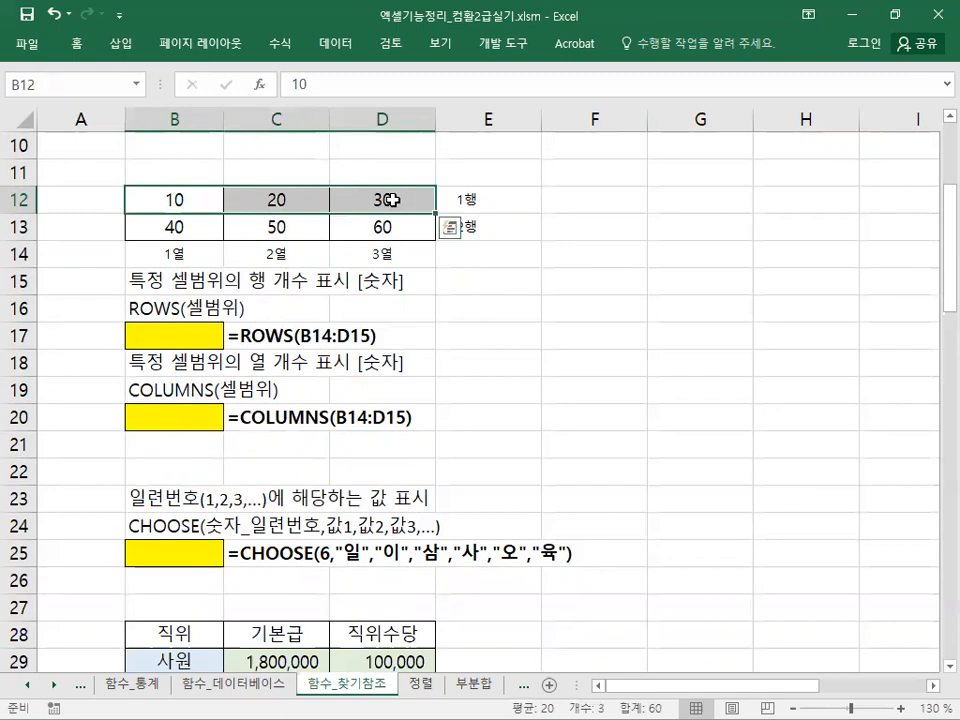
pyautogui.rightClick(398, 207)
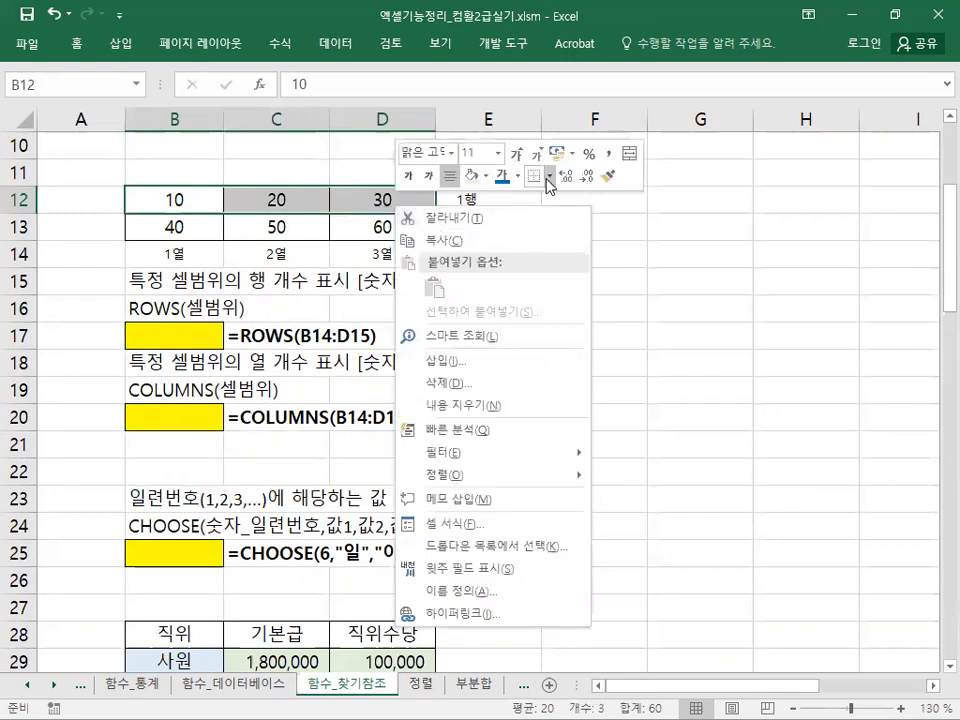
pyautogui.click(486, 176)
pyautogui.click(550, 234)
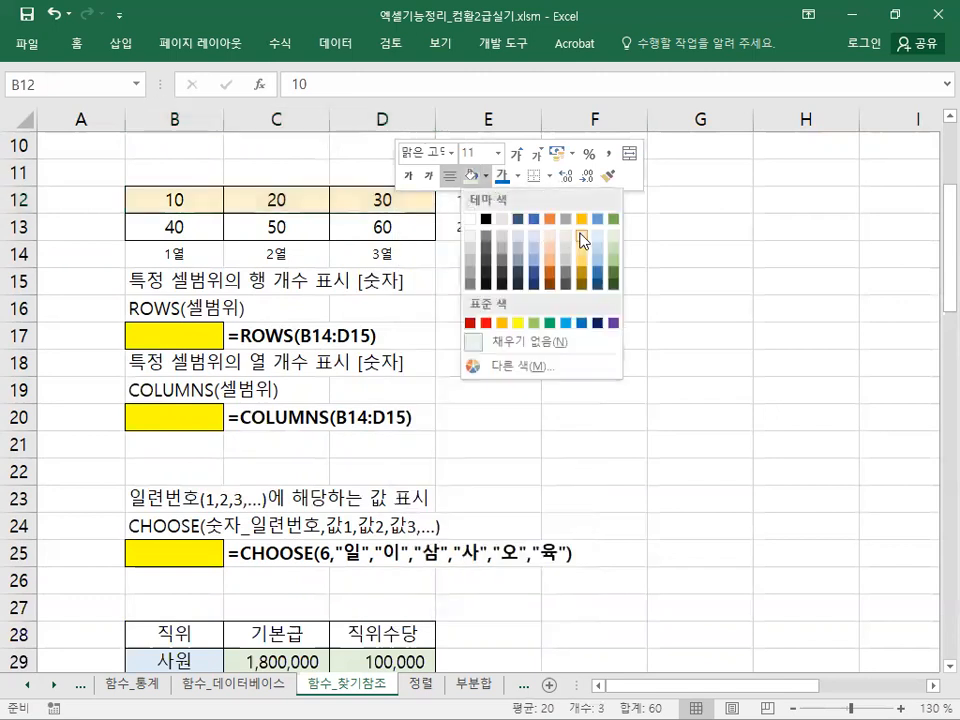
pyautogui.click(401, 272)
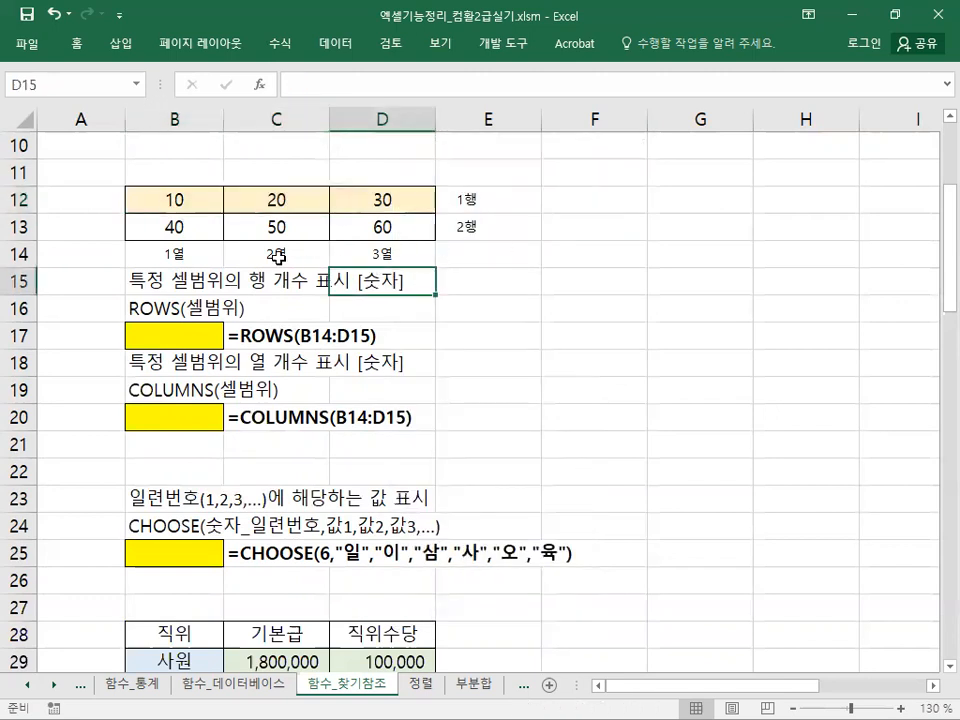
# Apply the same light gold fill to the table's second row, B13:D13.
pyautogui.moveTo(182, 199); pyautogui.dragTo(375, 197)
pyautogui.moveTo(176, 196); pyautogui.dragTo(403, 201)
pyautogui.moveTo(212, 201); pyautogui.dragTo(395, 209)
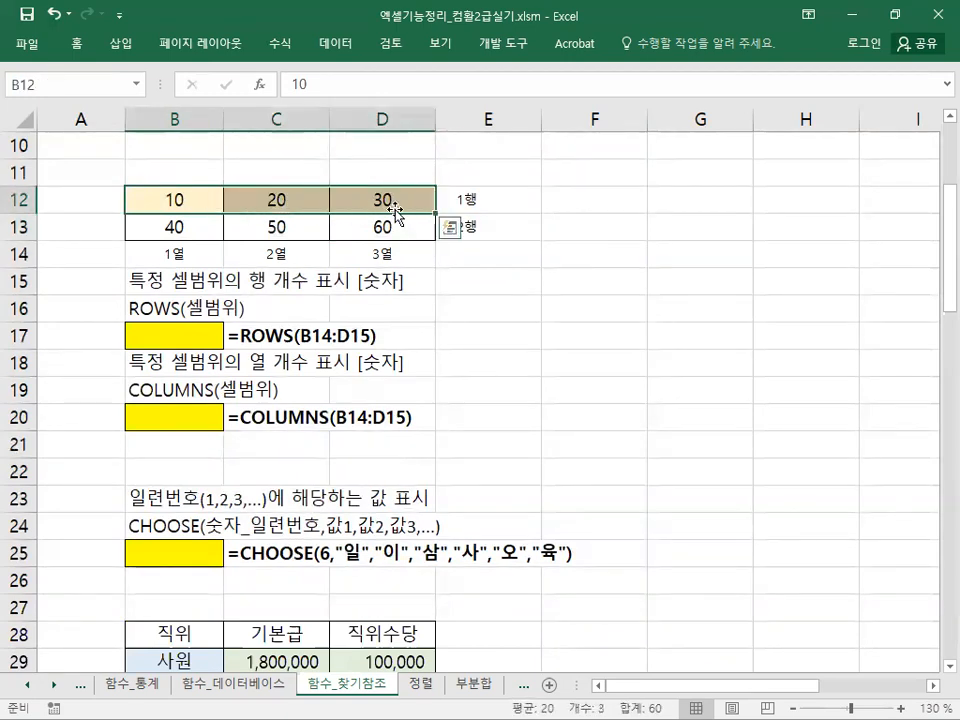
pyautogui.moveTo(197, 229); pyautogui.dragTo(385, 228)
pyautogui.rightClick(385, 228)
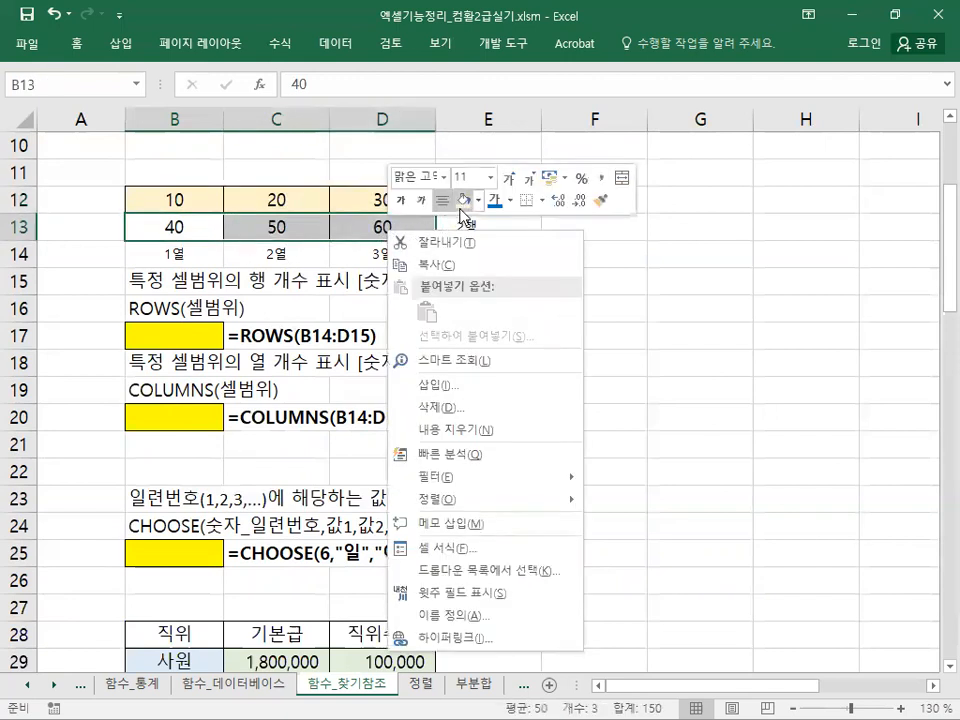
pyautogui.press('Escape')
pyautogui.click(380, 254)
# Shade the table's first column, B12:B13, with a light orange fill.
pyautogui.moveTo(199, 208)
pyautogui.mouseDown()
pyautogui.moveTo(220, 203)
pyautogui.moveTo(192, 224)
pyautogui.mouseUp()
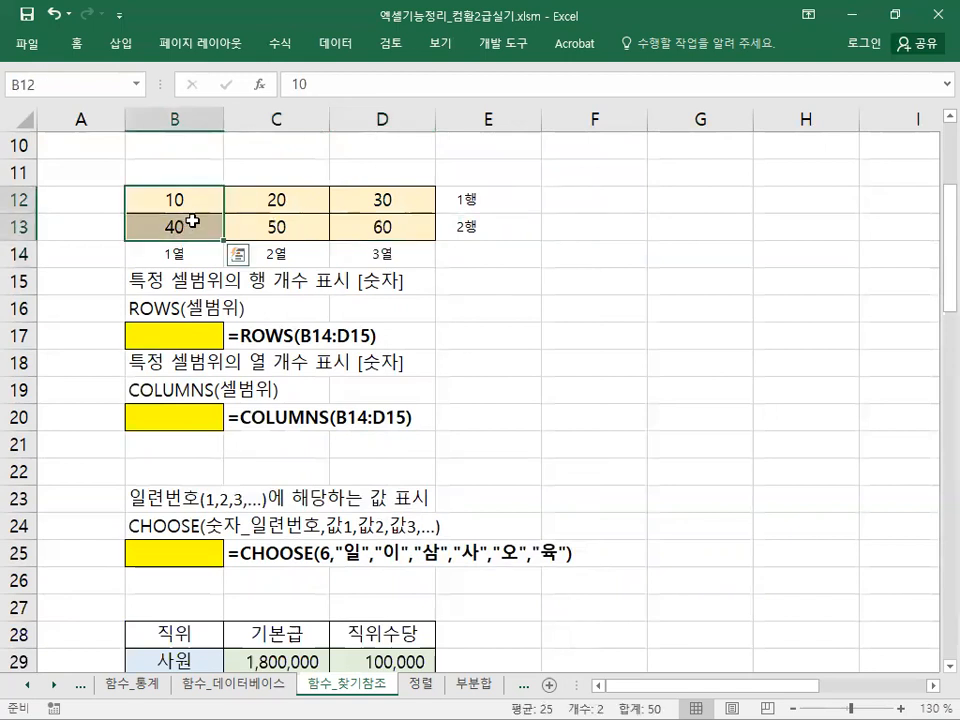
pyautogui.rightClick(192, 220)
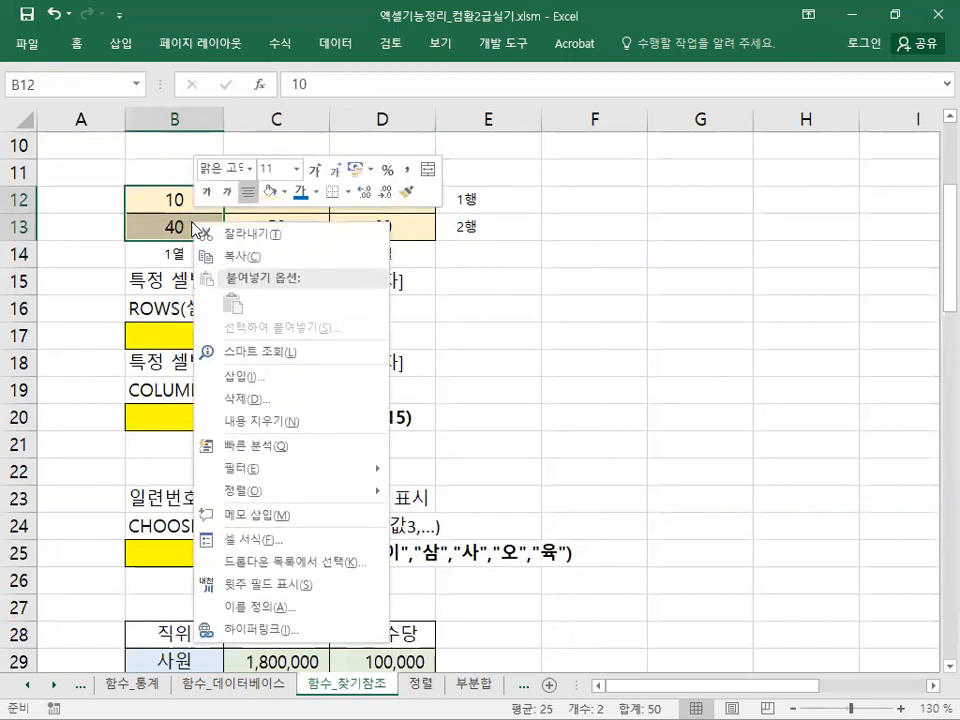
pyautogui.click(284, 191)
pyautogui.click(348, 251)
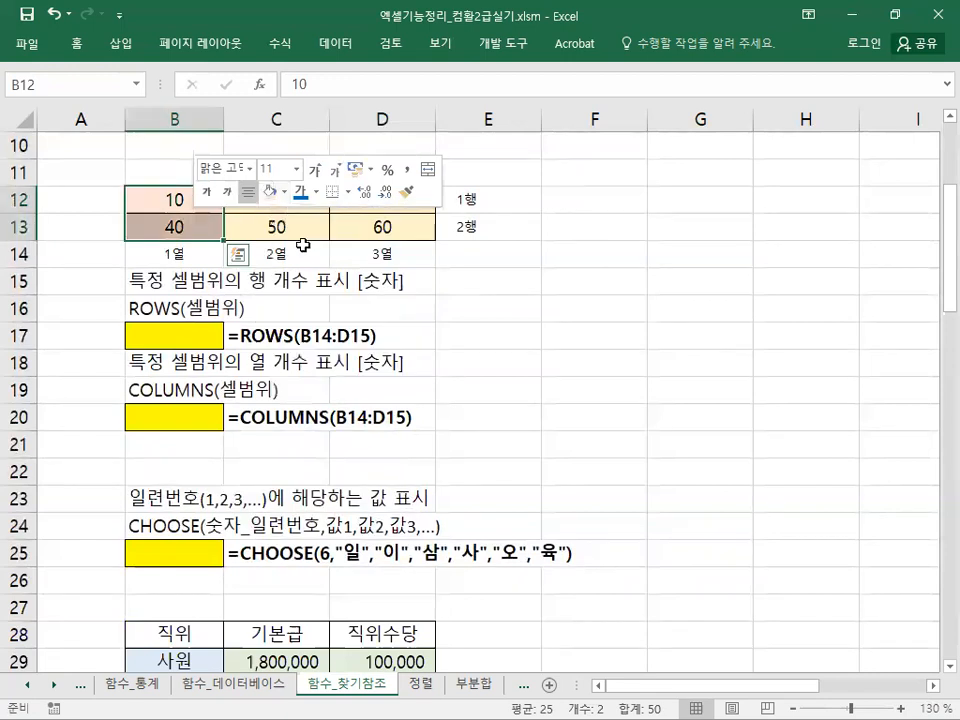
# Apply the same light orange fill to the table's second and third columns, C12:C13 and D12:D13.
pyautogui.click(270, 224)
pyautogui.moveTo(258, 209); pyautogui.dragTo(266, 229)
pyautogui.rightClick(266, 229)
pyautogui.click(314, 199)
pyautogui.moveTo(365, 200); pyautogui.dragTo(368, 226)
pyautogui.rightClick(366, 224)
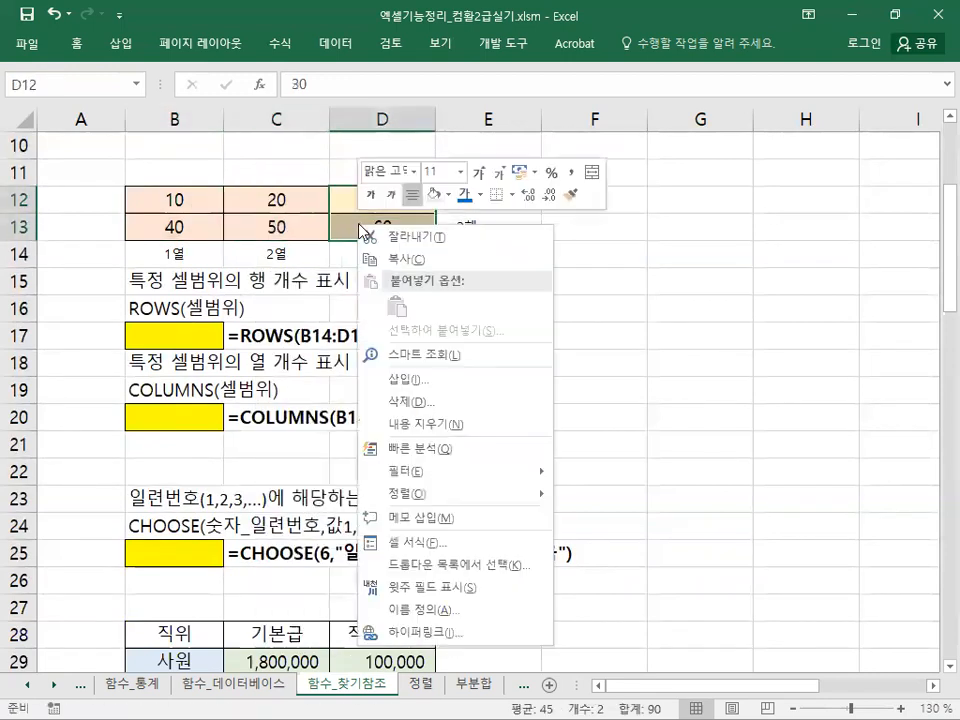
pyautogui.click(414, 192)
pyautogui.click(410, 258)
# Review each row and each column of the number table B12:D13 in turn.
pyautogui.moveTo(197, 208); pyautogui.dragTo(380, 200)
pyautogui.moveTo(175, 226); pyautogui.dragTo(392, 229)
pyautogui.moveTo(175, 197); pyautogui.dragTo(178, 226)
pyautogui.moveTo(280, 205); pyautogui.dragTo(291, 231)
pyautogui.moveTo(354, 197); pyautogui.dragTo(364, 227)
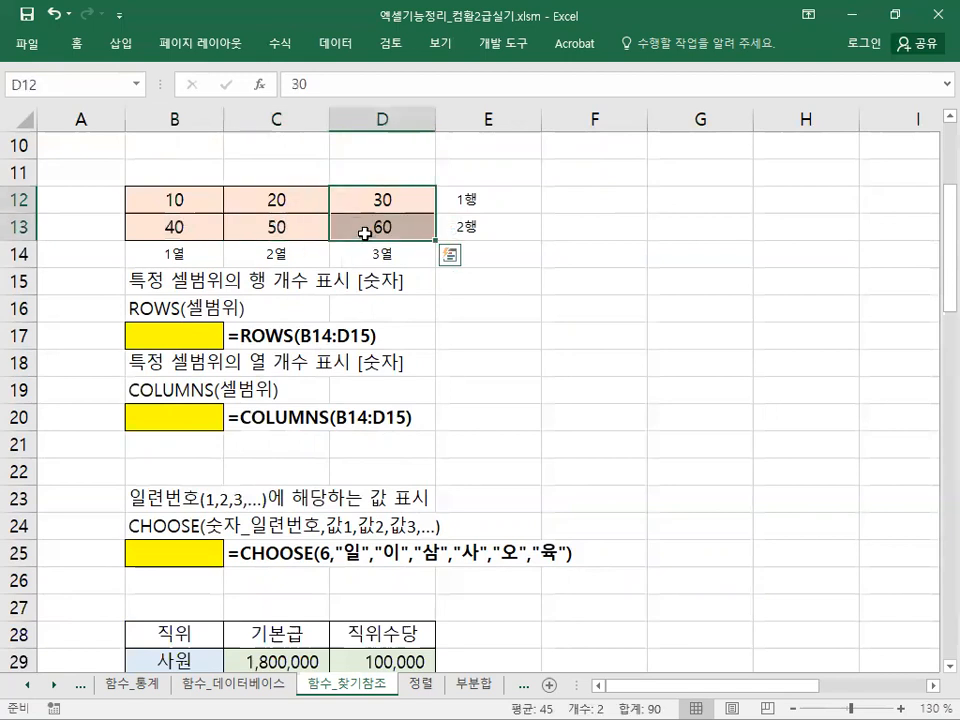
pyautogui.click(341, 255)
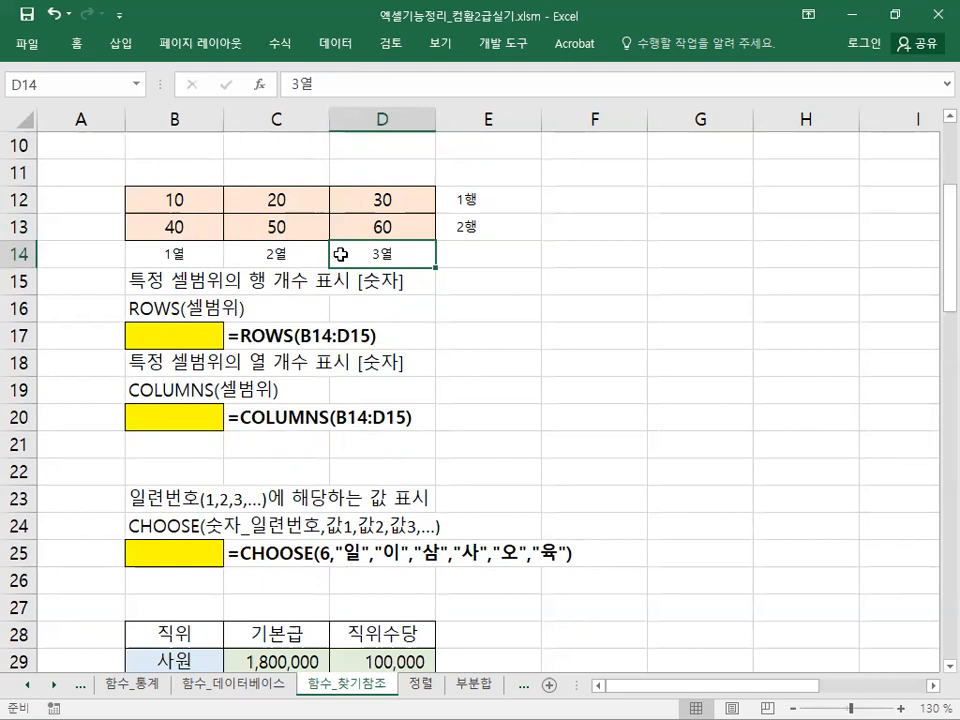
# Enter the formula =ROWS(B12:D13) in B17 to count the rows of the number table.
pyautogui.click(196, 342)
pyautogui.write('=')
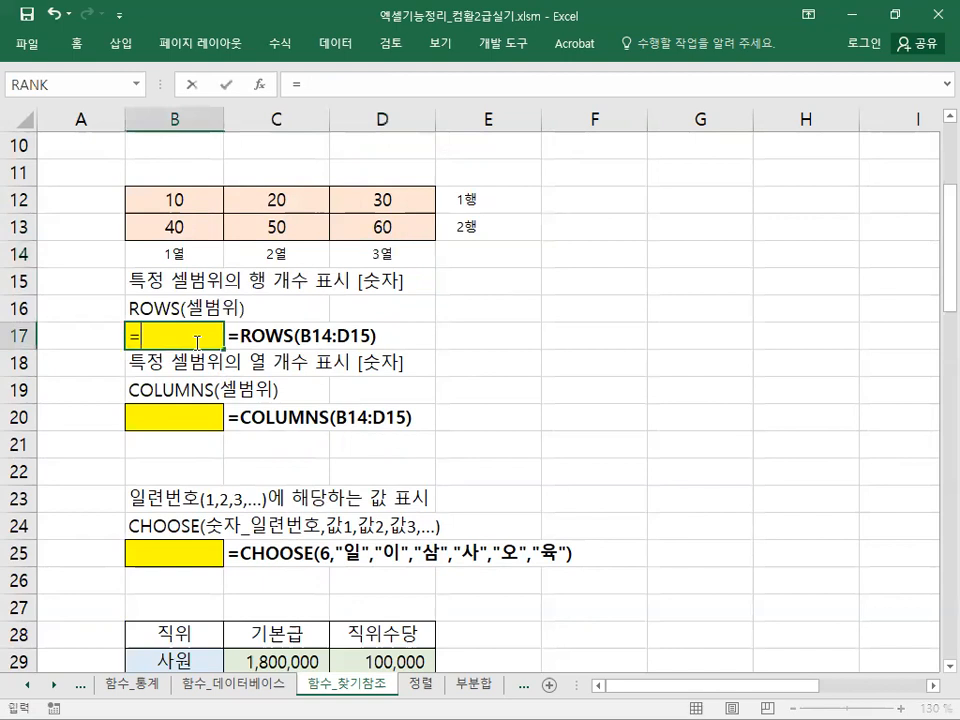
pyautogui.write('ROWS')
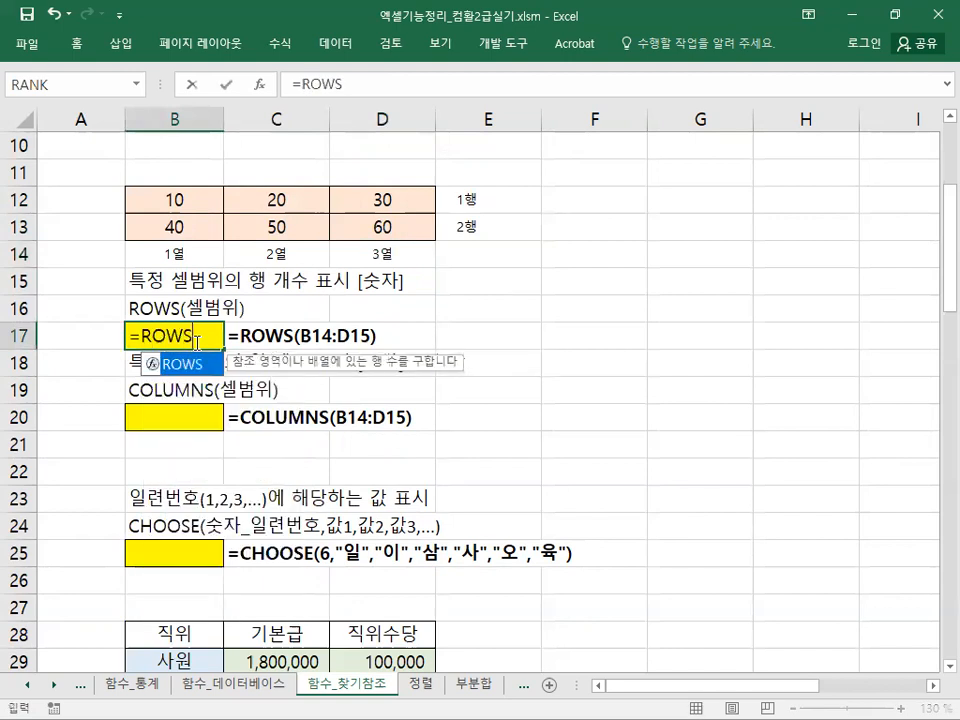
pyautogui.write('(')
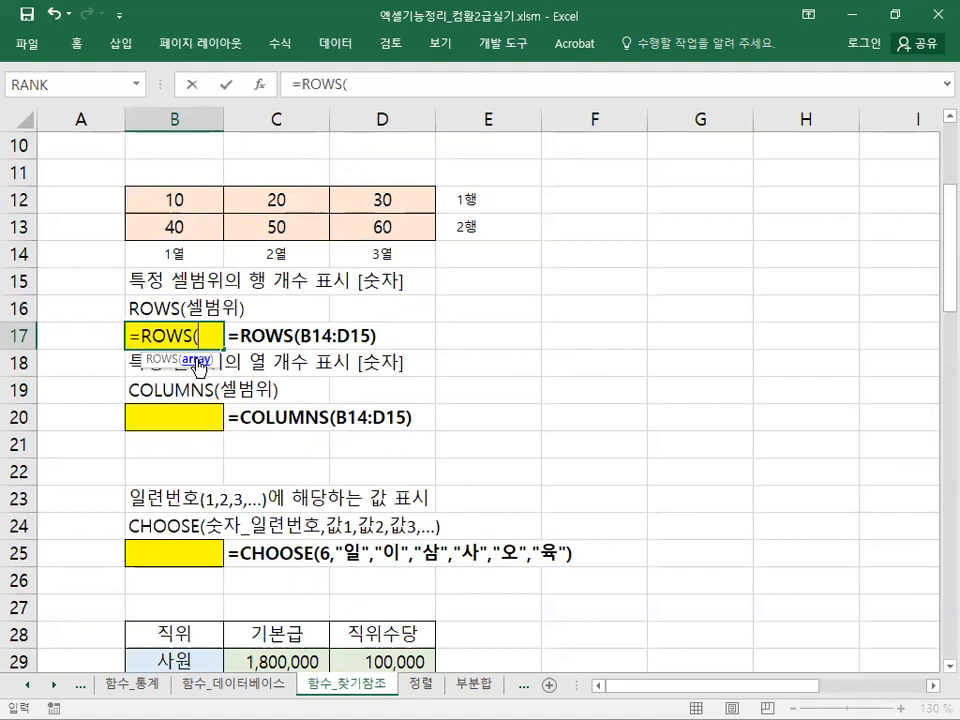
pyautogui.moveTo(140, 200)
pyautogui.mouseDown()
pyautogui.moveTo(270, 231)
pyautogui.moveTo(375, 238)
pyautogui.mouseUp()
pyautogui.write(')')
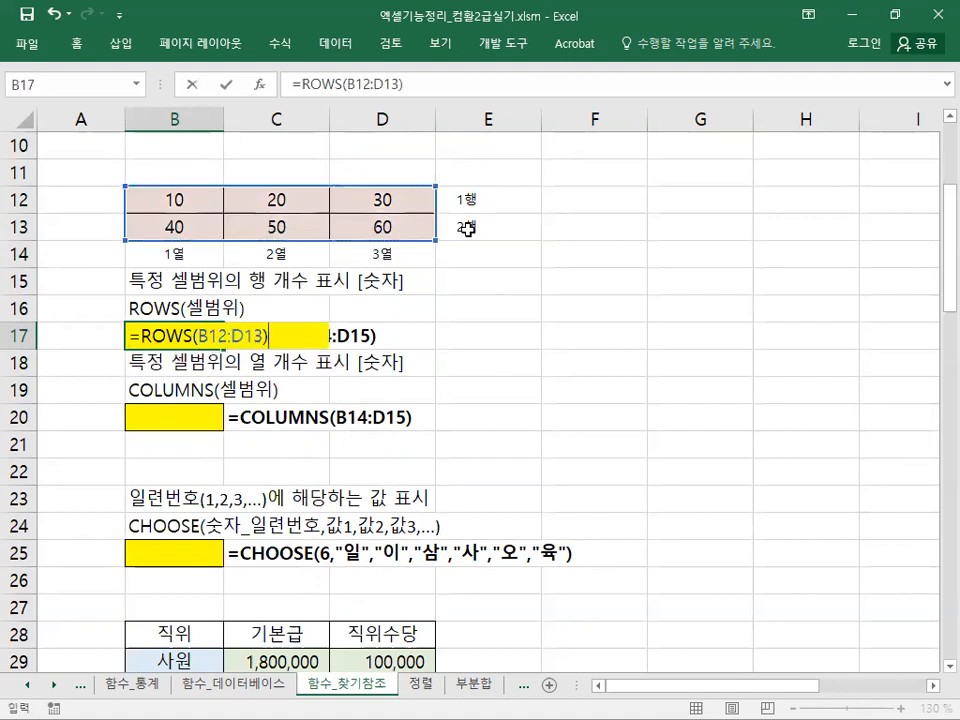
pyautogui.press('Return')
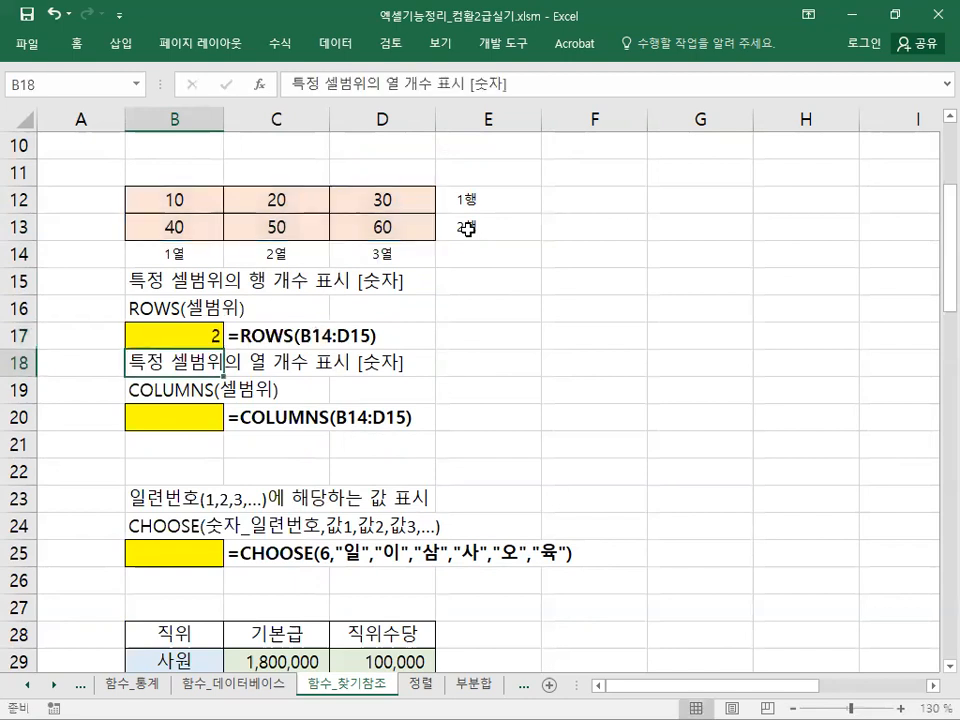
pyautogui.click(187, 334)
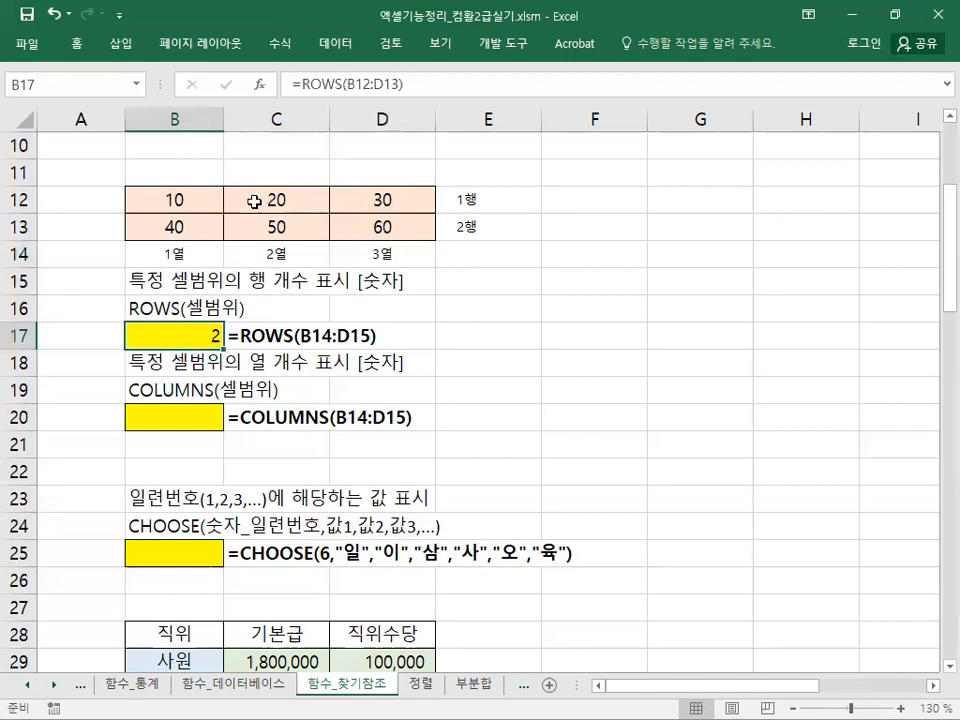
# Enter the formula =COLUMNS(B12:D13) in B20 to count the columns of the number table.
pyautogui.click(185, 426)
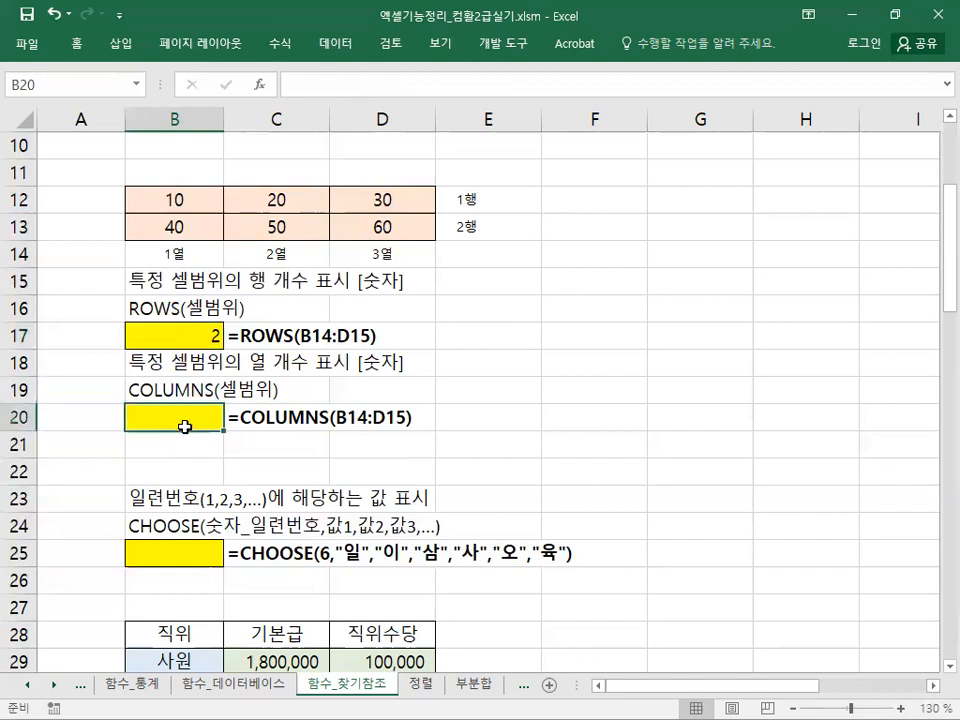
pyautogui.write('=')
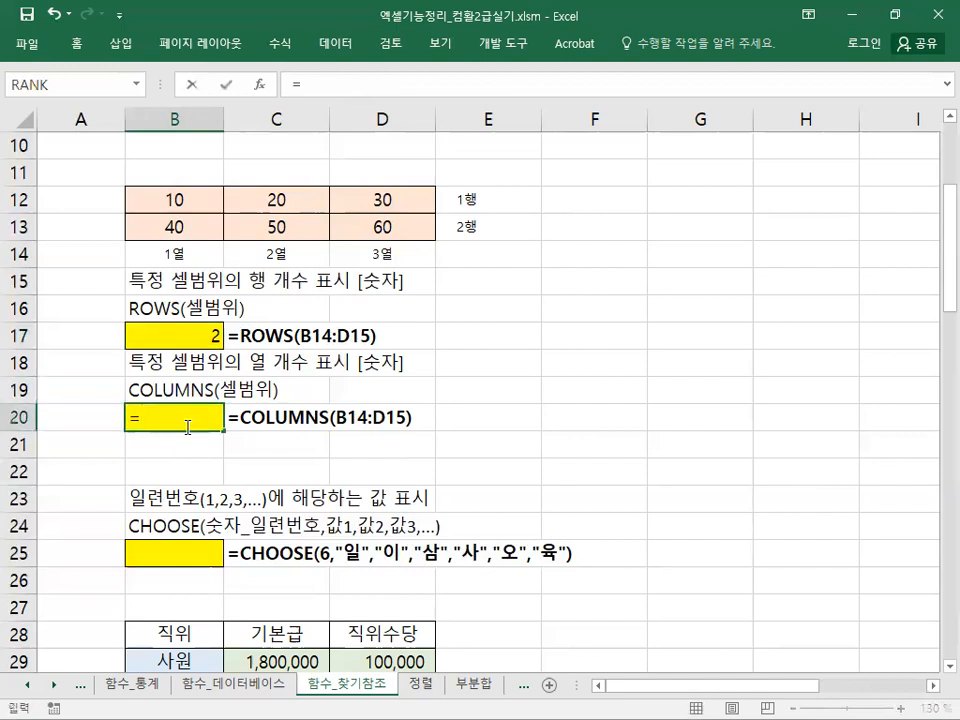
pyautogui.write('C')
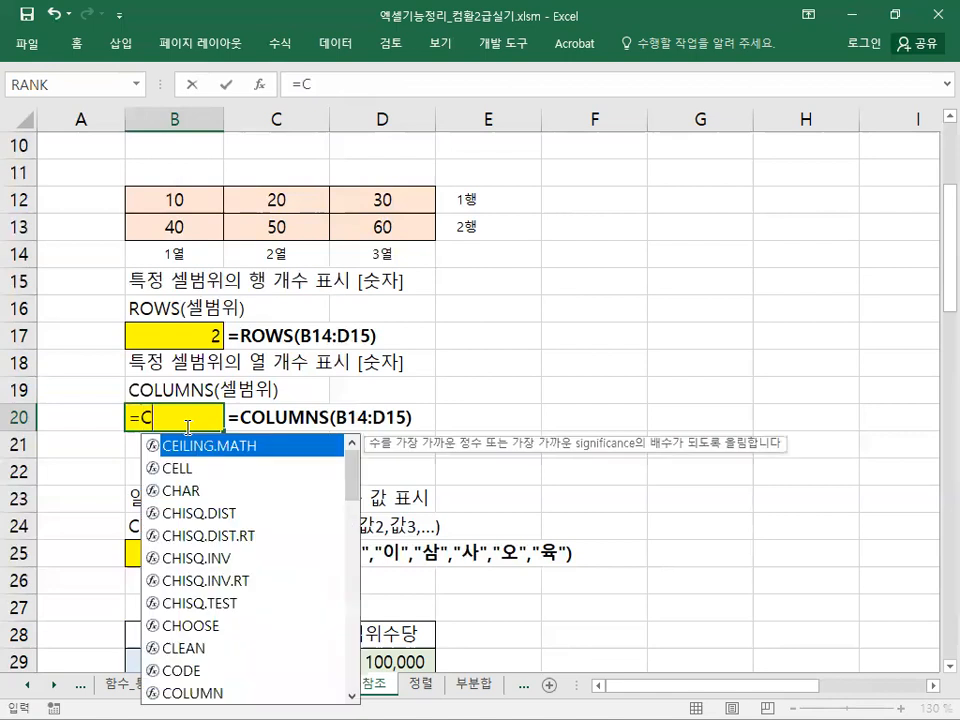
pyautogui.write('OLUMNS')
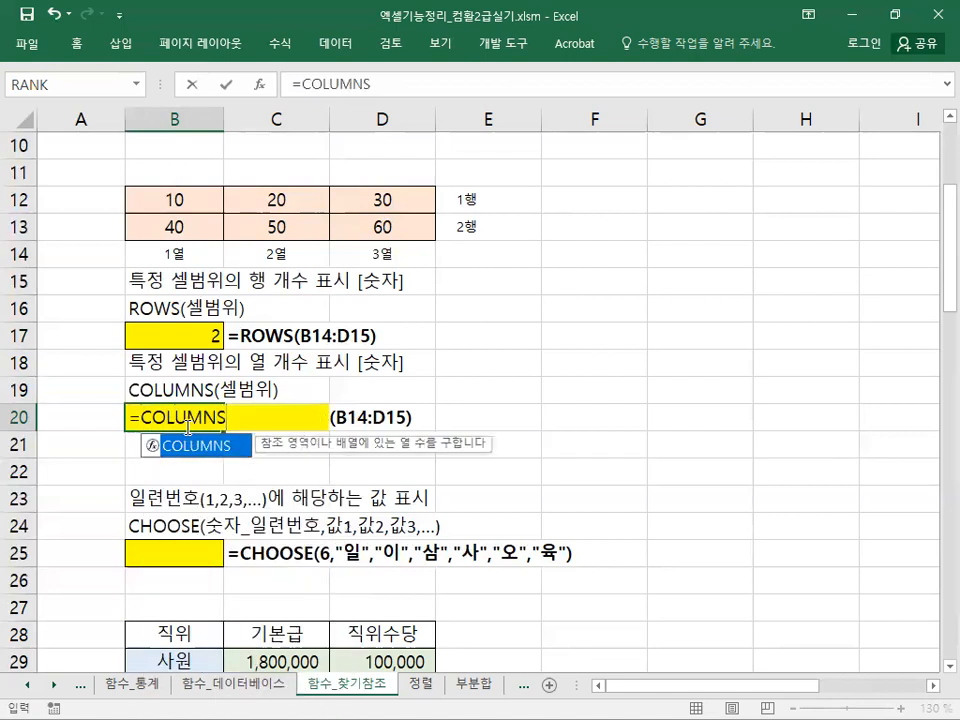
pyautogui.write('(')
pyautogui.moveTo(199, 201); pyautogui.dragTo(410, 217)
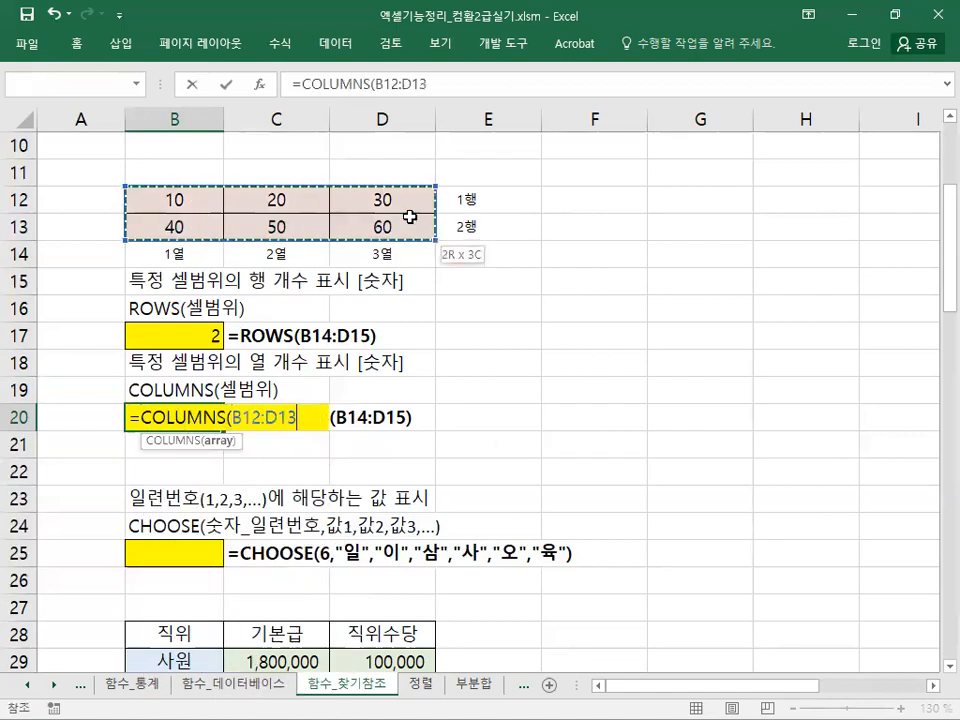
pyautogui.write(')')
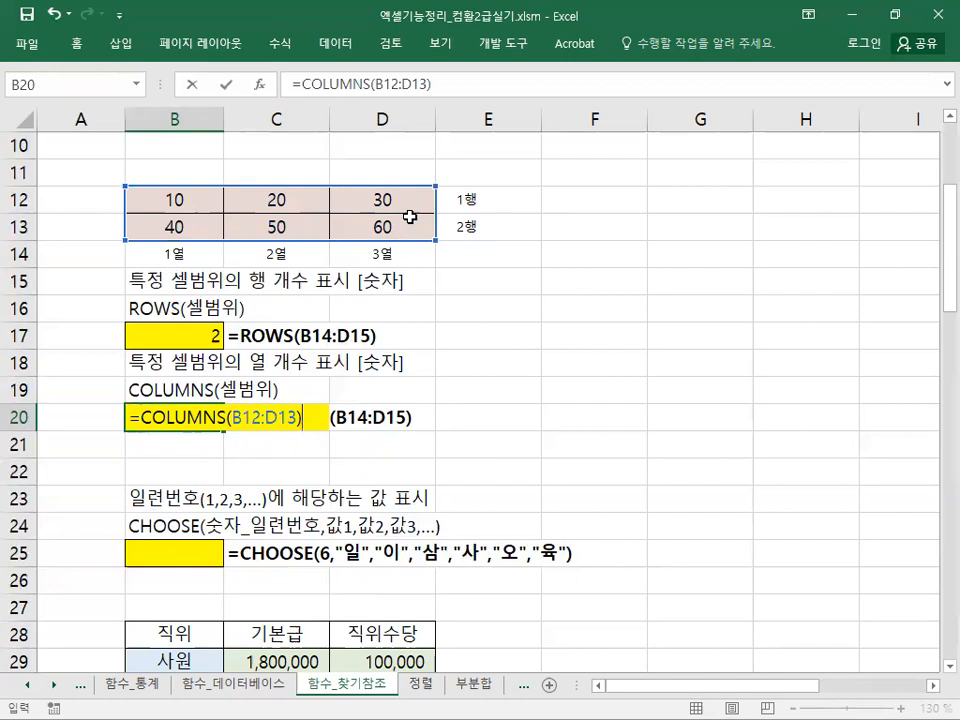
pyautogui.press('Return')
pyautogui.press('Up')
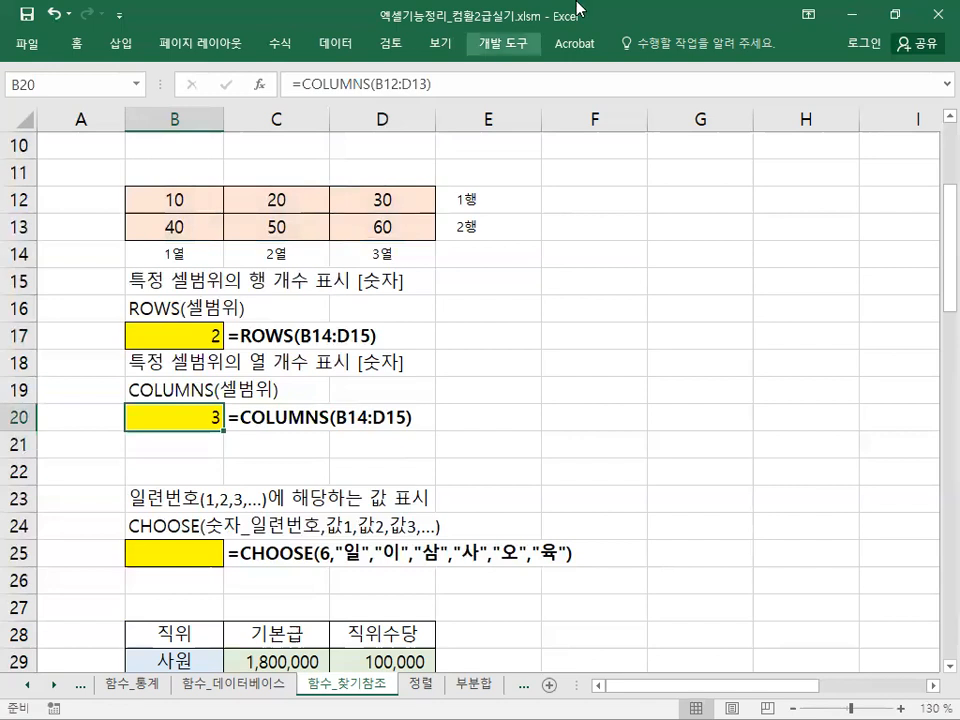
# Open the function wizard for the yellow CHOOSE answer cell B25, keeping the CHOOSE example visible.
pyautogui.click(431, 368)
pyautogui.scroll(-4, 438, 373)
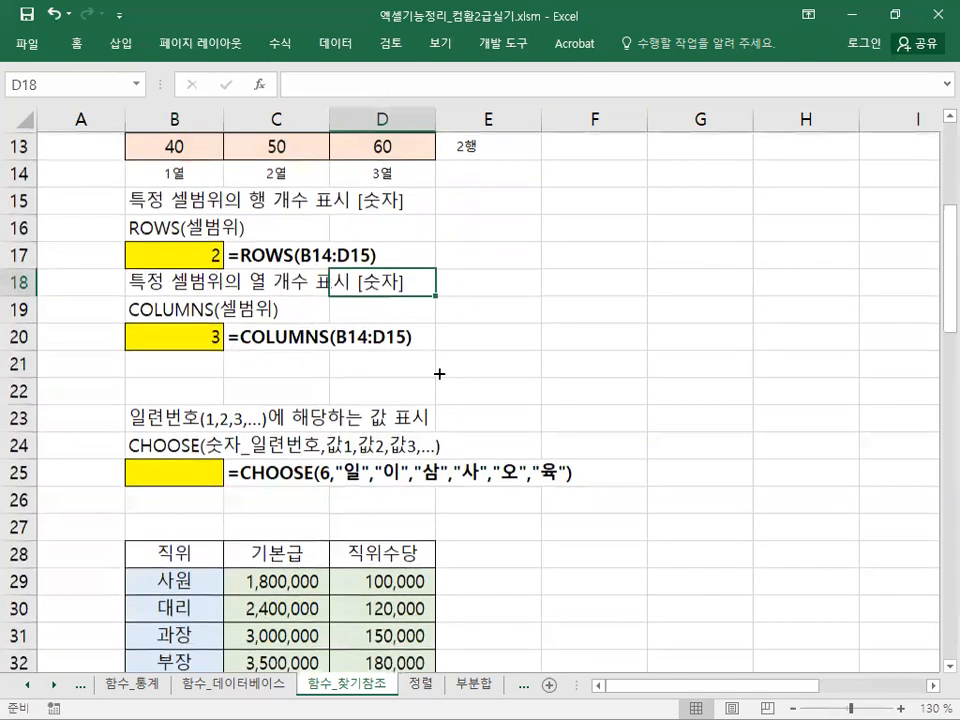
pyautogui.scroll(-1, 438, 373)
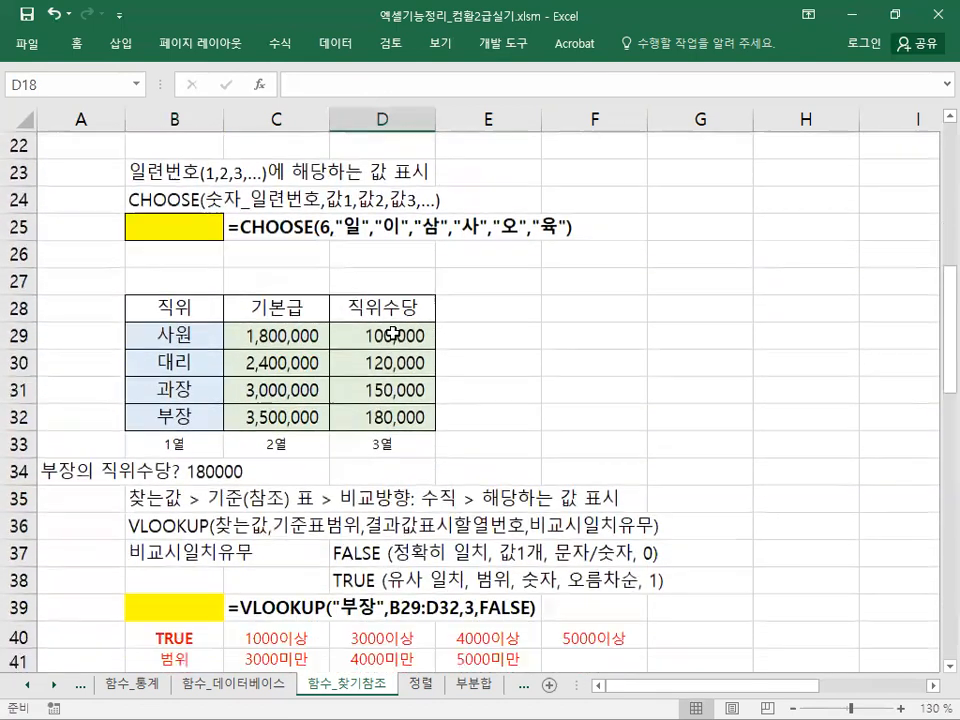
pyautogui.click(210, 232)
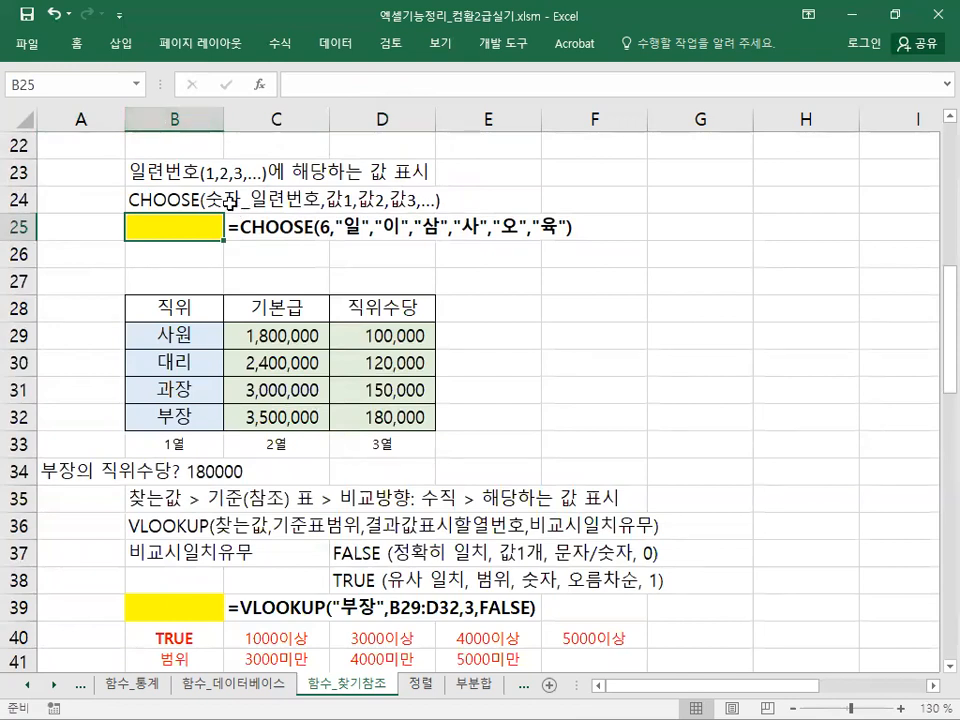
pyautogui.click(284, 44)
pyautogui.click(287, 46)
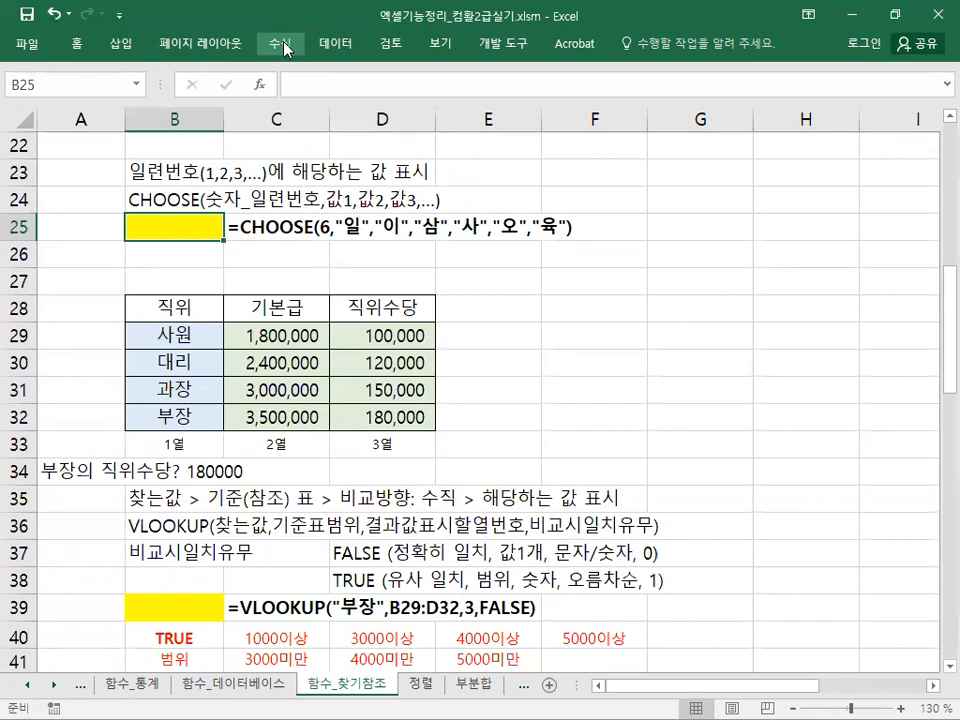
pyautogui.click(284, 46)
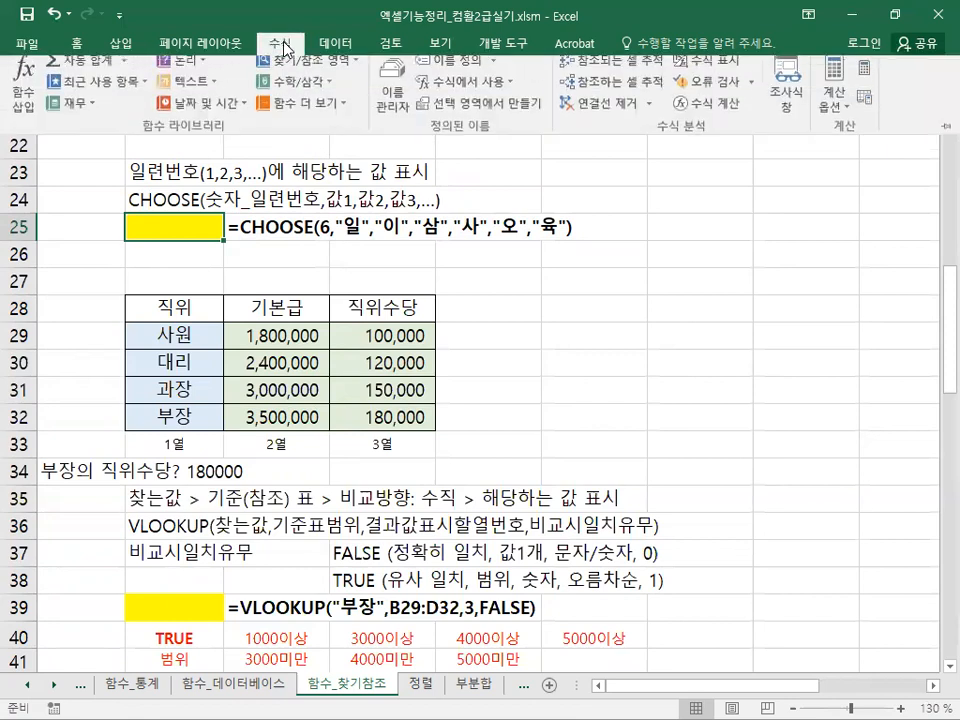
pyautogui.click(14, 118)
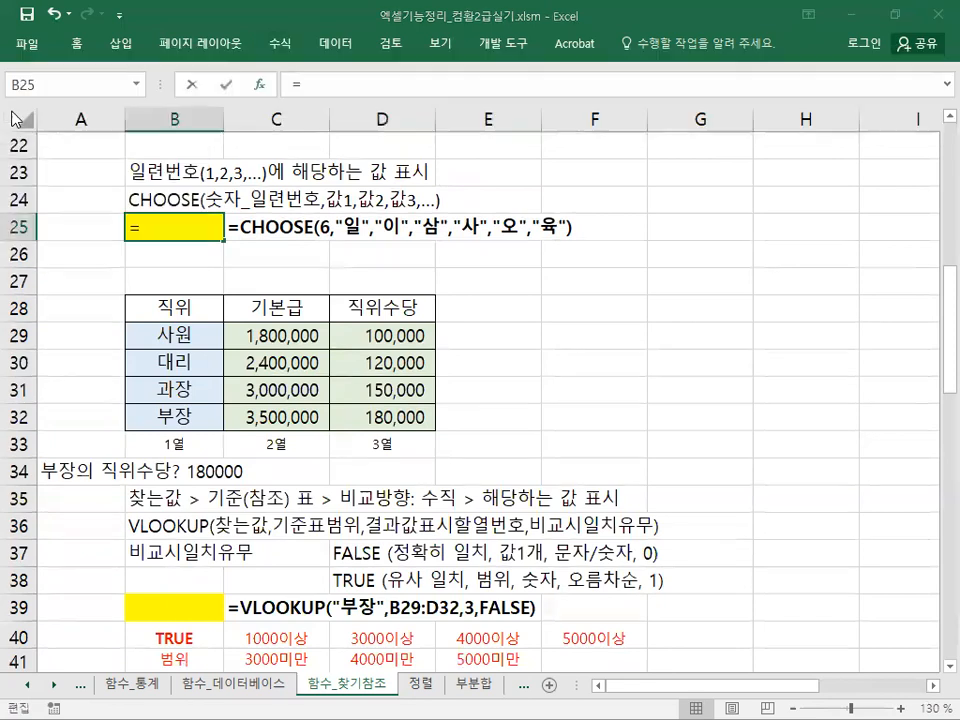
pyautogui.moveTo(518, 180); pyautogui.dragTo(515, 265)
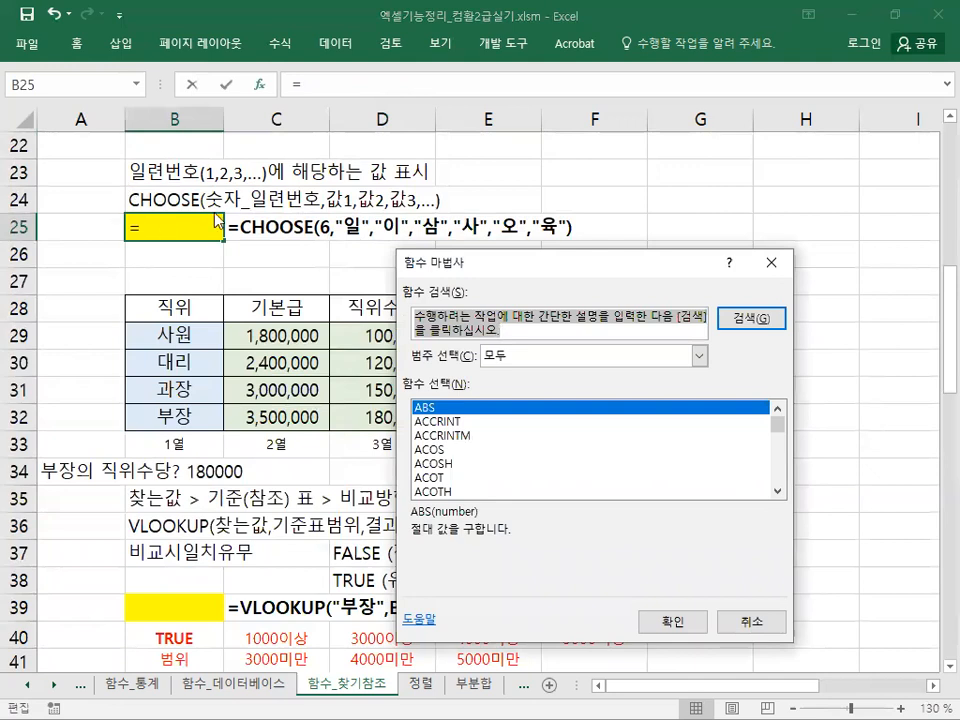
# Pick the CHOOSE function from the list of all functions and open its arguments for B25.
pyautogui.scroll(-8, 505, 481)
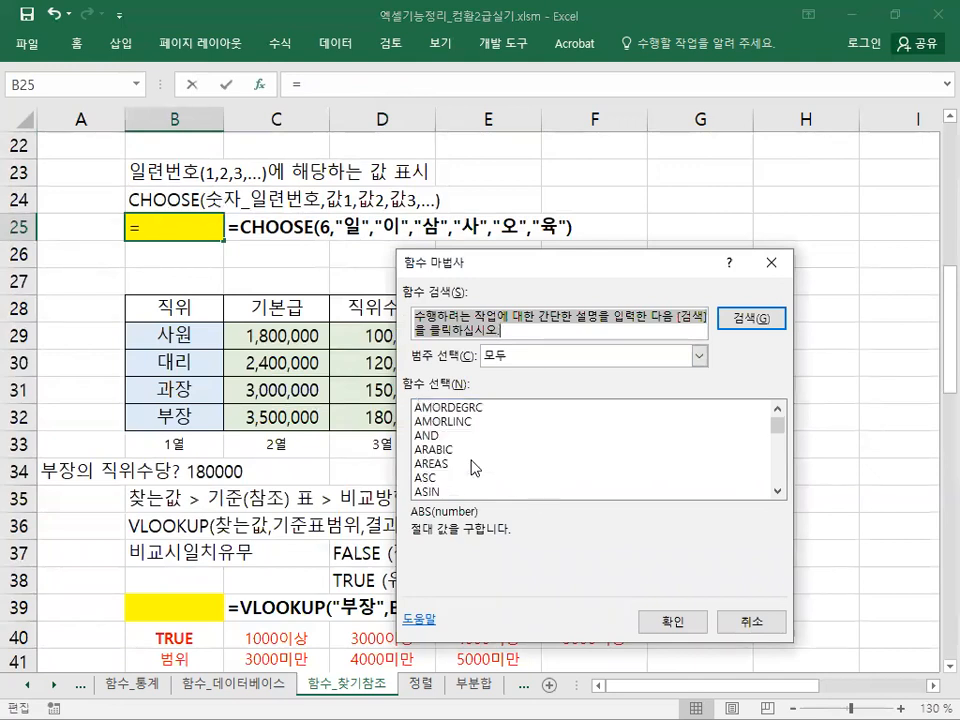
pyautogui.scroll(-12, 466, 466)
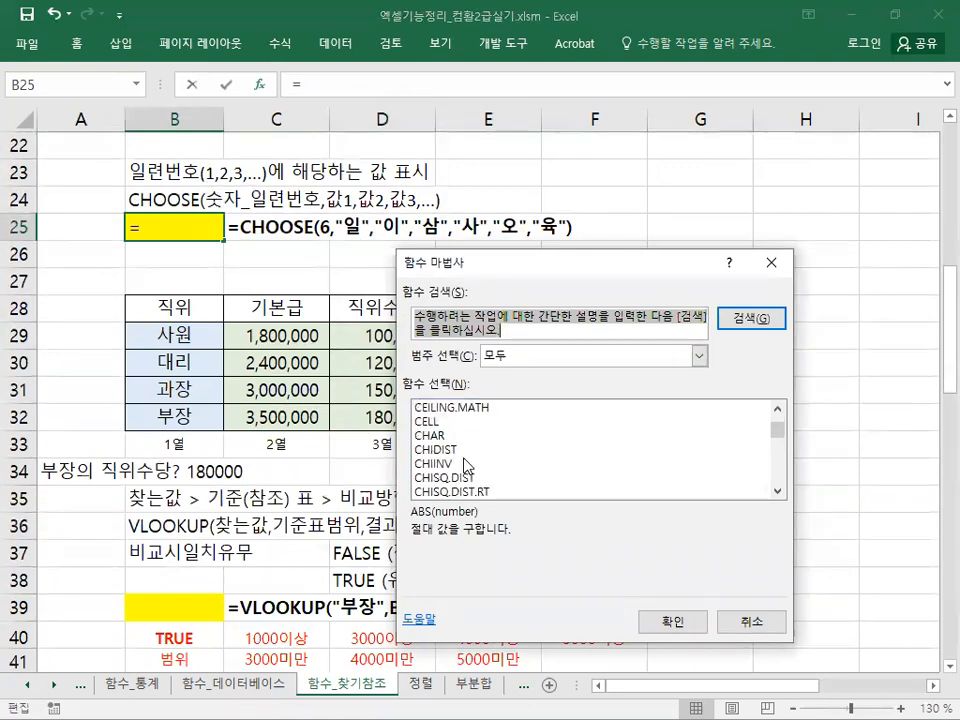
pyautogui.click(464, 437)
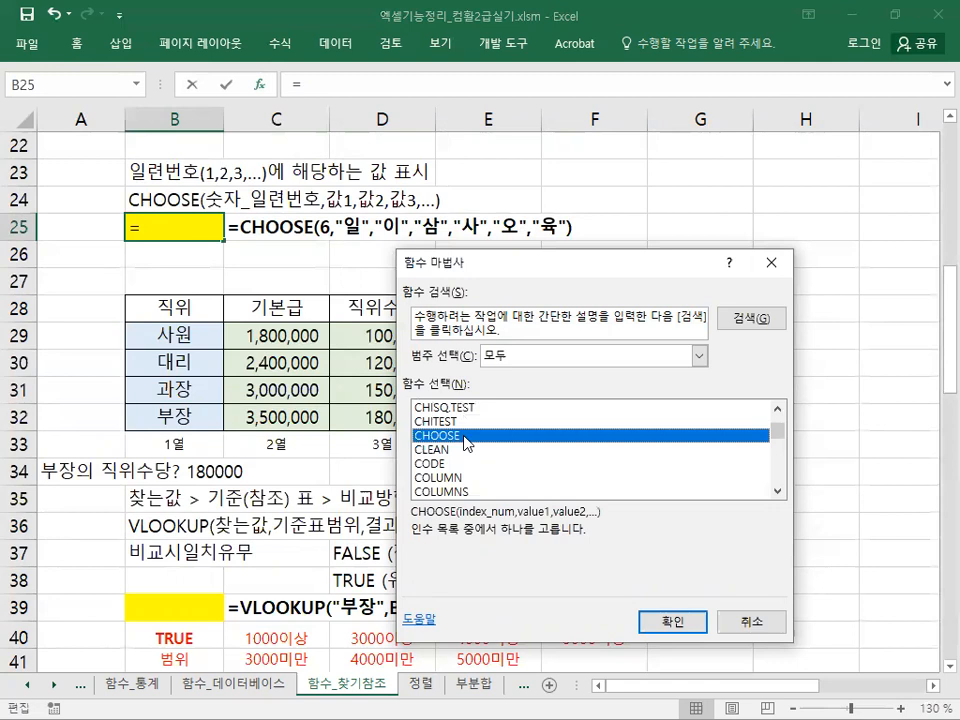
pyautogui.click(696, 624)
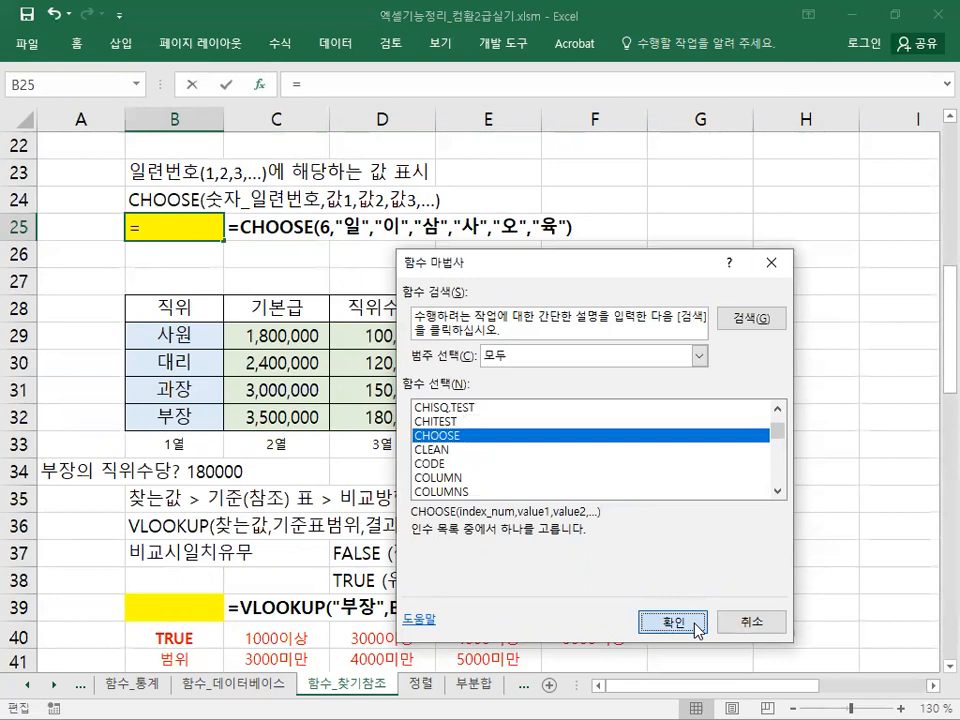
pyautogui.click(696, 624)
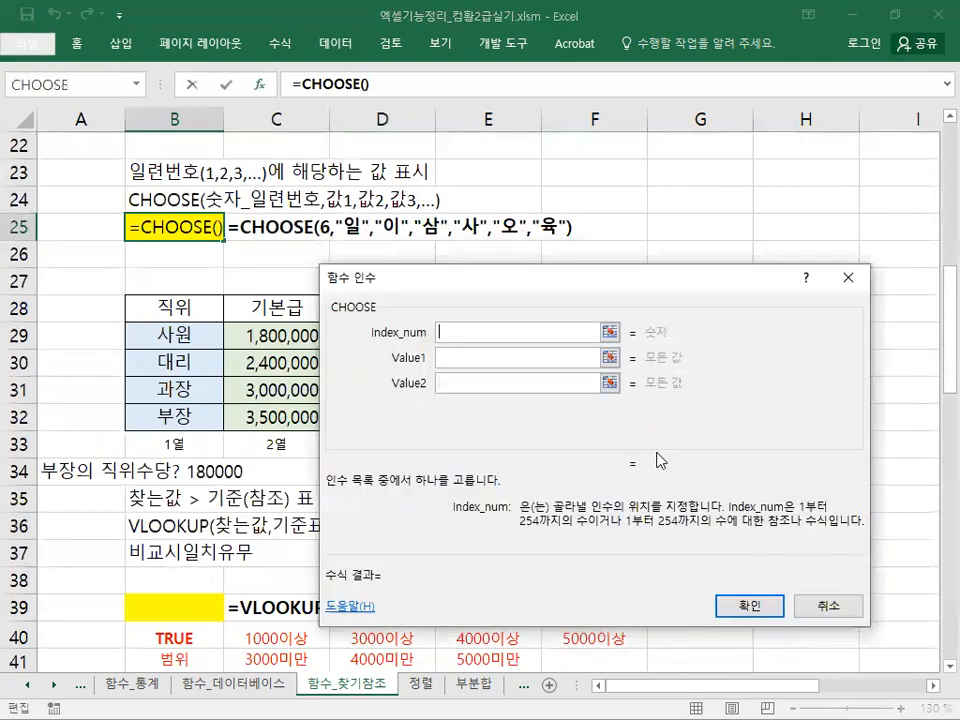
# Set CHOOSE's Value1 argument to "일" and its Value2 argument to "이", both in quotation marks.
pyautogui.moveTo(518, 280); pyautogui.dragTo(520, 268)
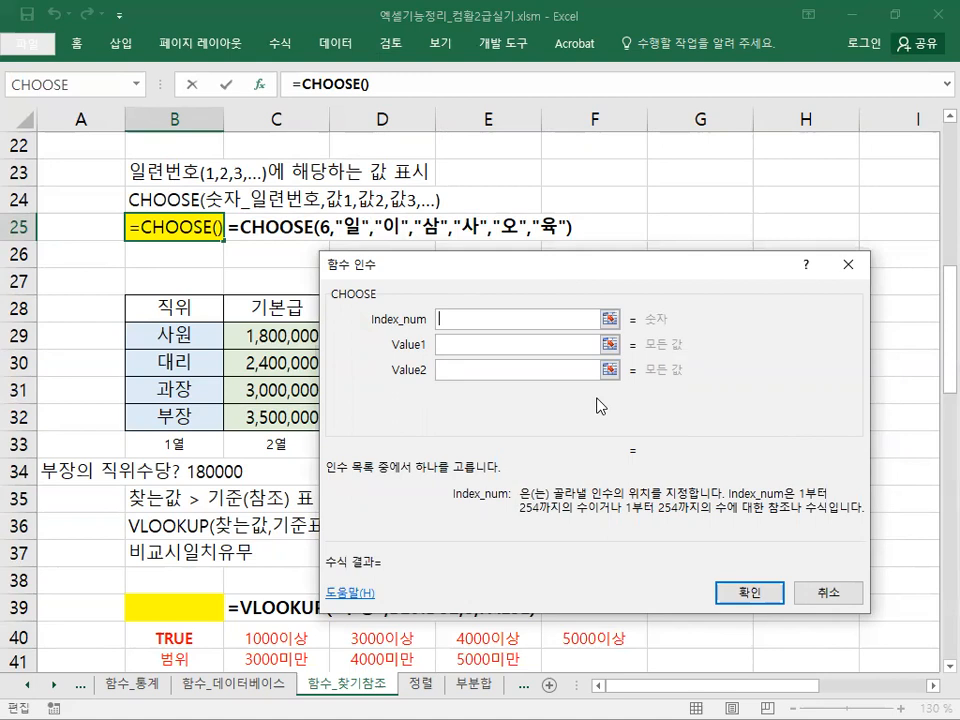
pyautogui.click(444, 344)
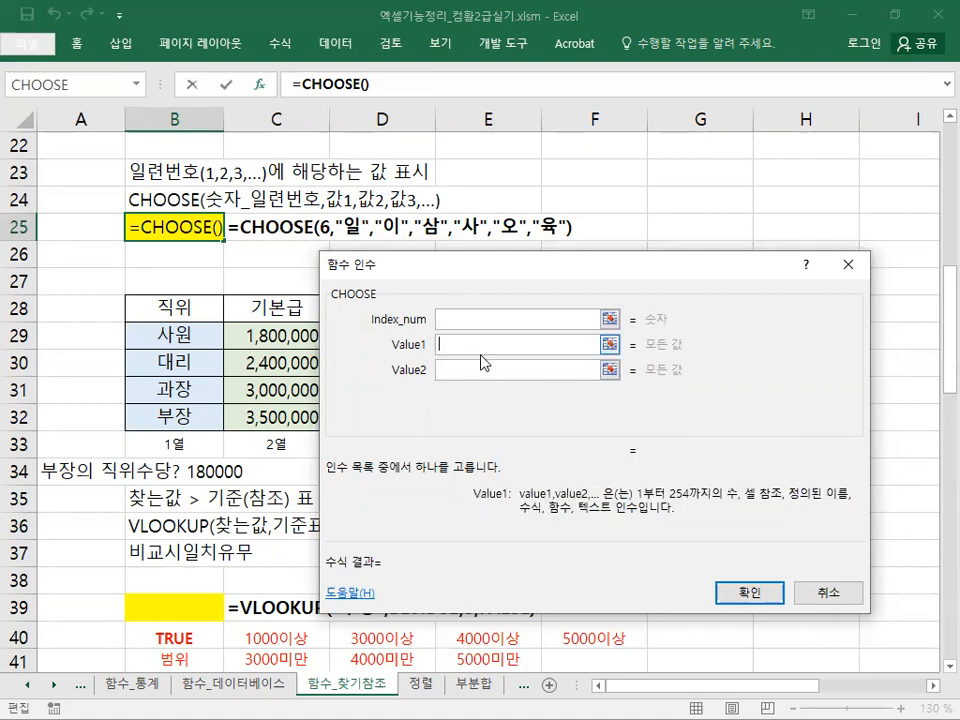
pyautogui.write('"')
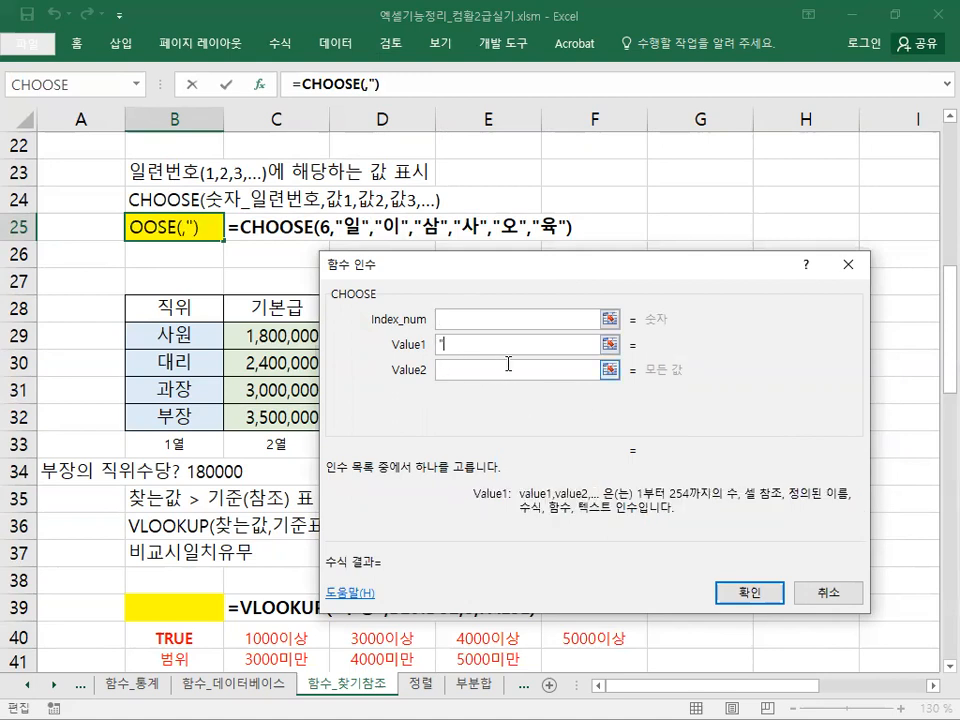
pyautogui.write('일"')
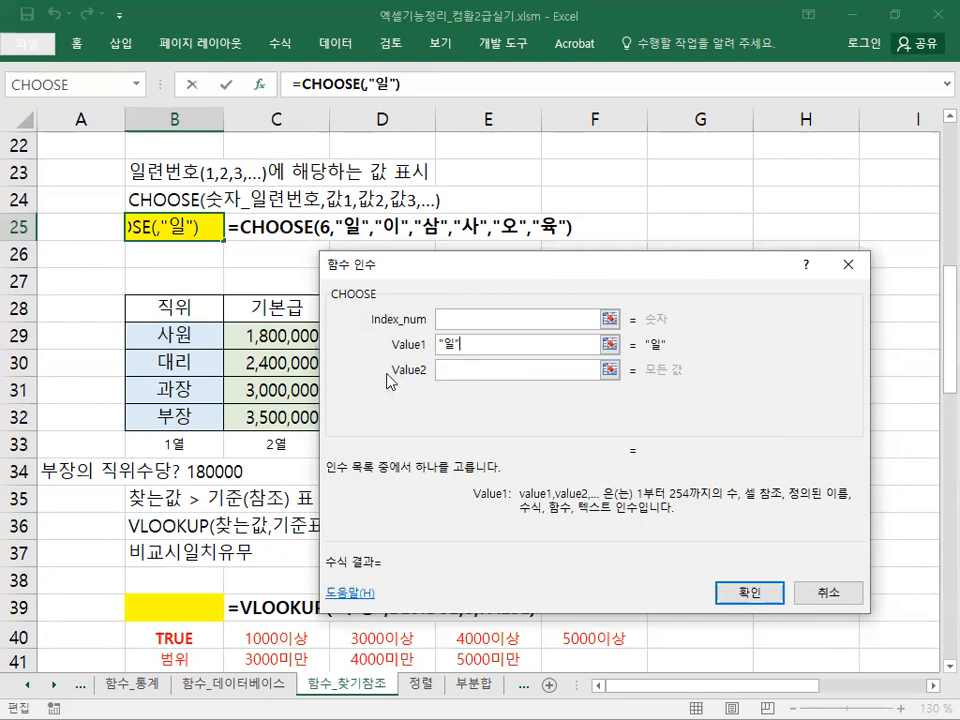
pyautogui.click(454, 369)
pyautogui.write('"')
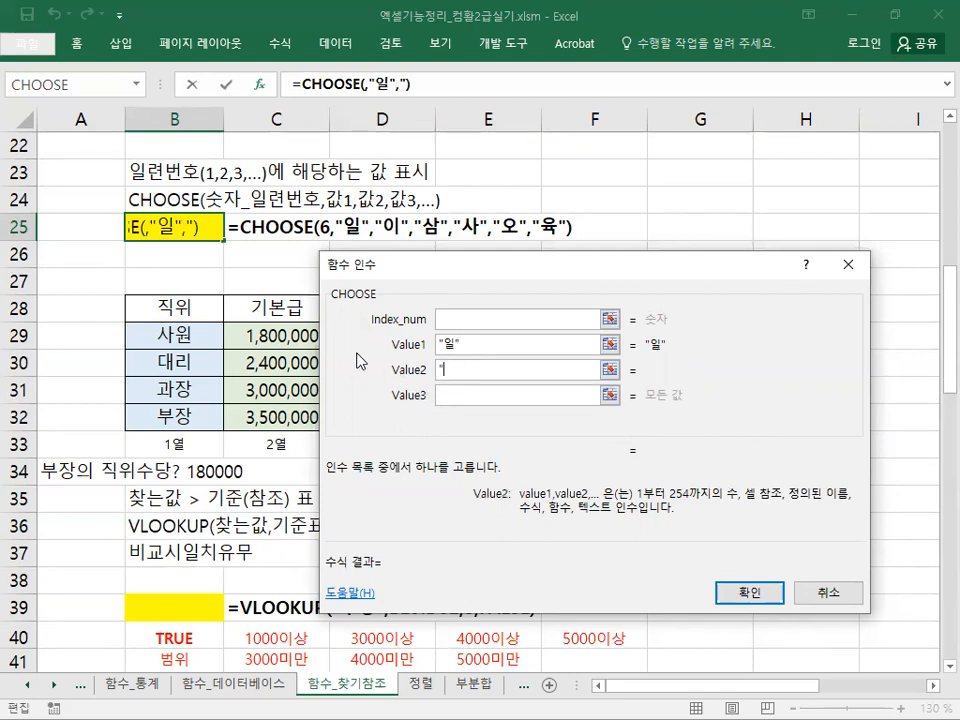
pyautogui.write('DL')
pyautogui.press('BackSpace')
pyautogui.press('BackSpace')
pyautogui.write('이"')
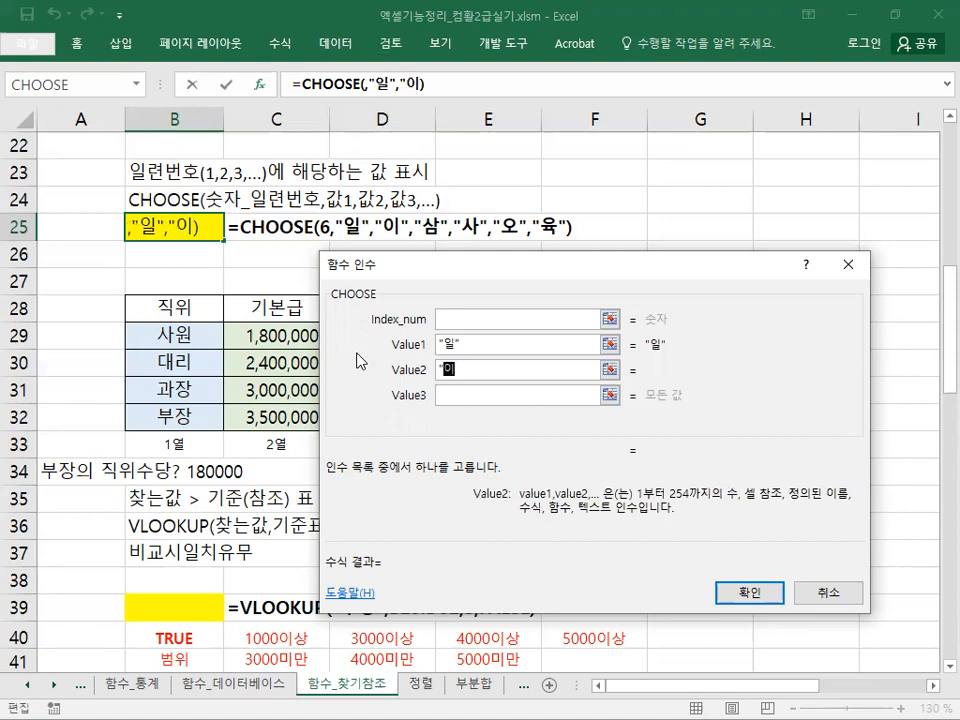
# Set CHOOSE's Value3 argument to "삼" and its Value4 argument to "사", both in quotation marks.
pyautogui.click(452, 393)
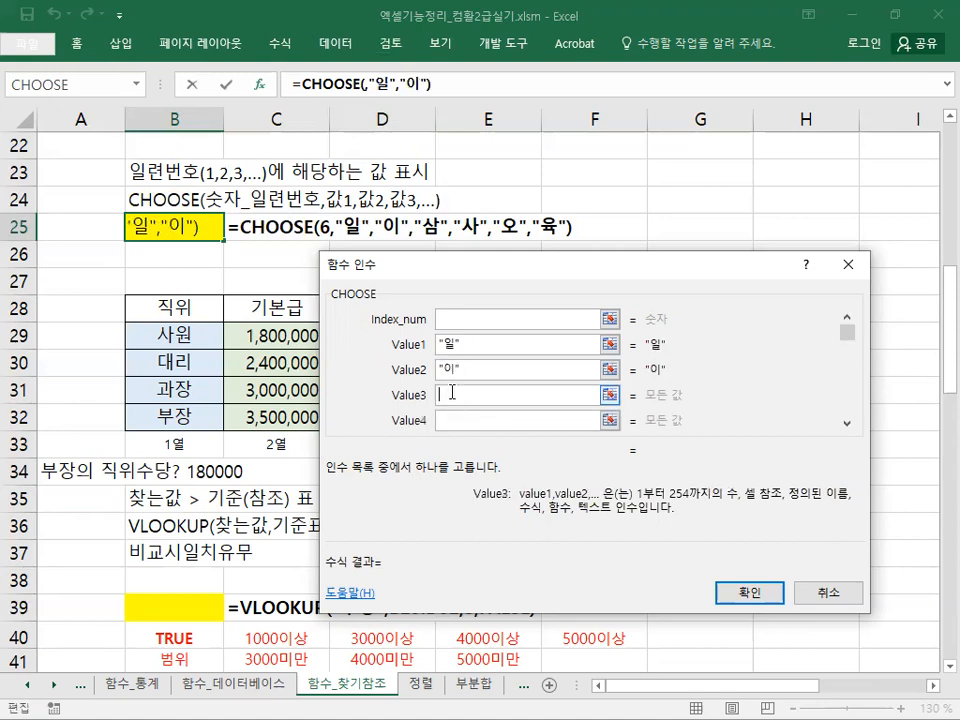
pyautogui.write('"')
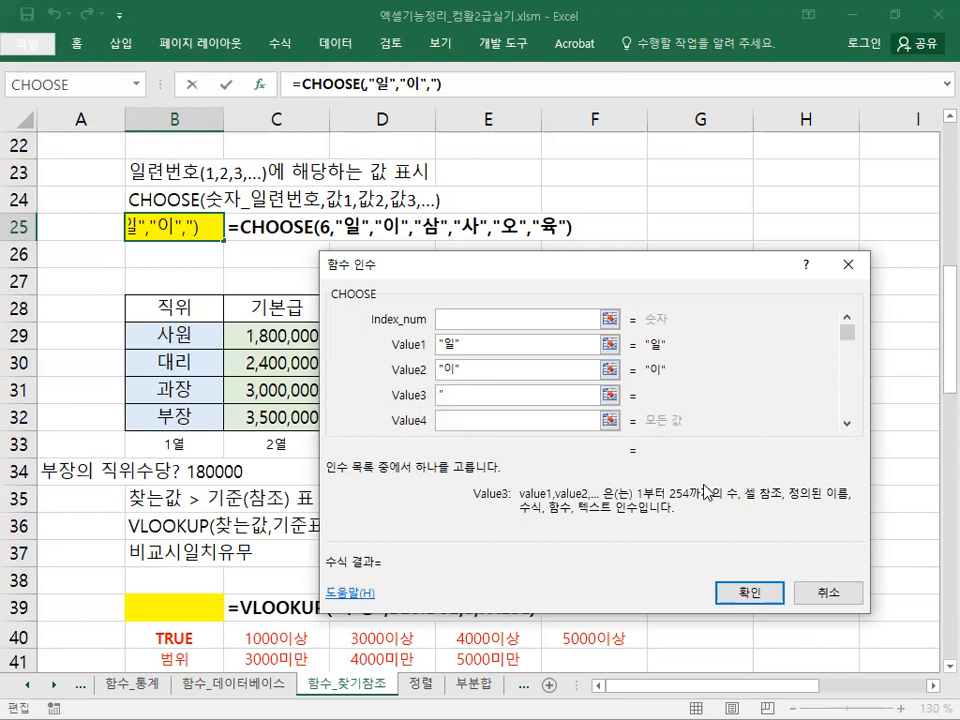
pyautogui.write('TK')
pyautogui.press('BackSpace')
pyautogui.press('BackSpace')
pyautogui.press('Hangul')
pyautogui.write('삼')
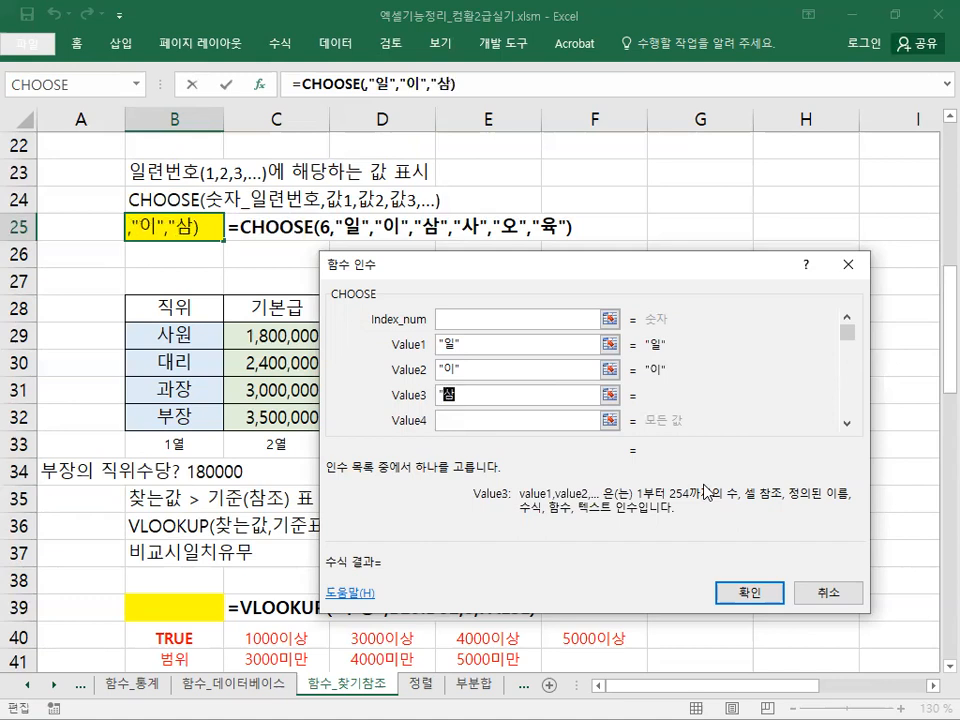
pyautogui.write('"')
pyautogui.click(466, 420)
pyautogui.write('"사"')
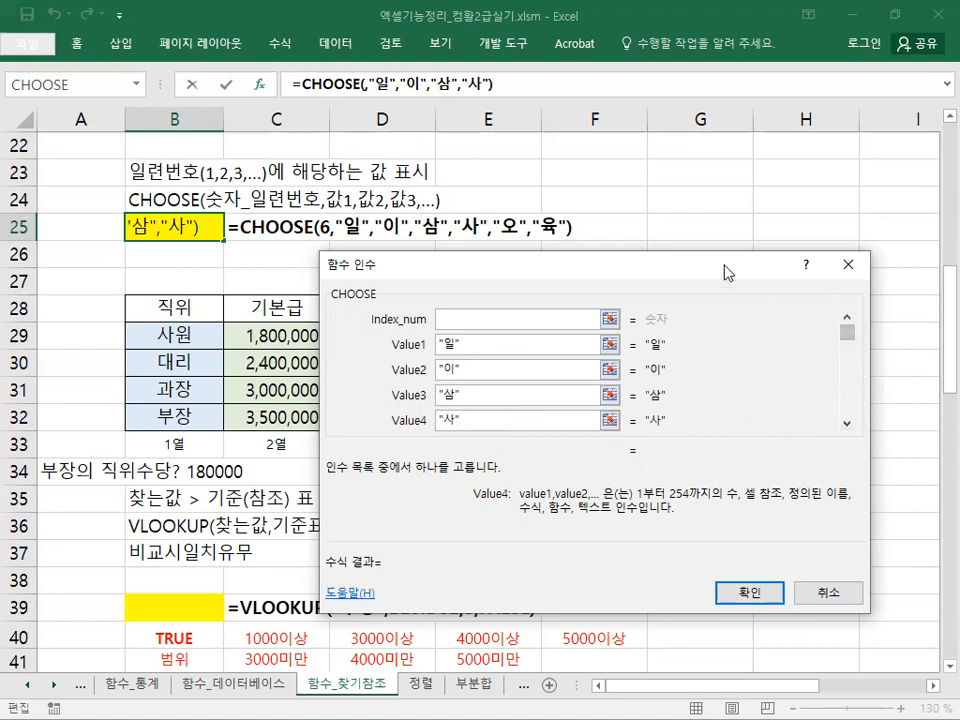
# Set CHOOSE's Value5 argument to "오" in quotation marks and move on to the Value6 argument.
pyautogui.moveTo(734, 274); pyautogui.dragTo(766, 270)
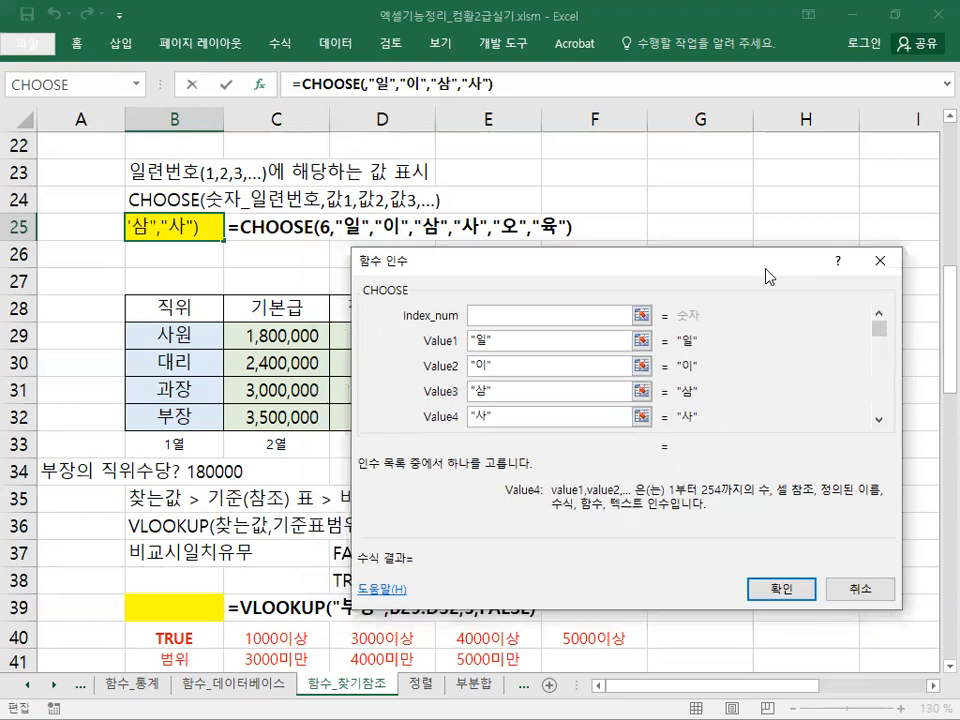
pyautogui.click(880, 421)
pyautogui.click(880, 421)
pyautogui.click(880, 421)
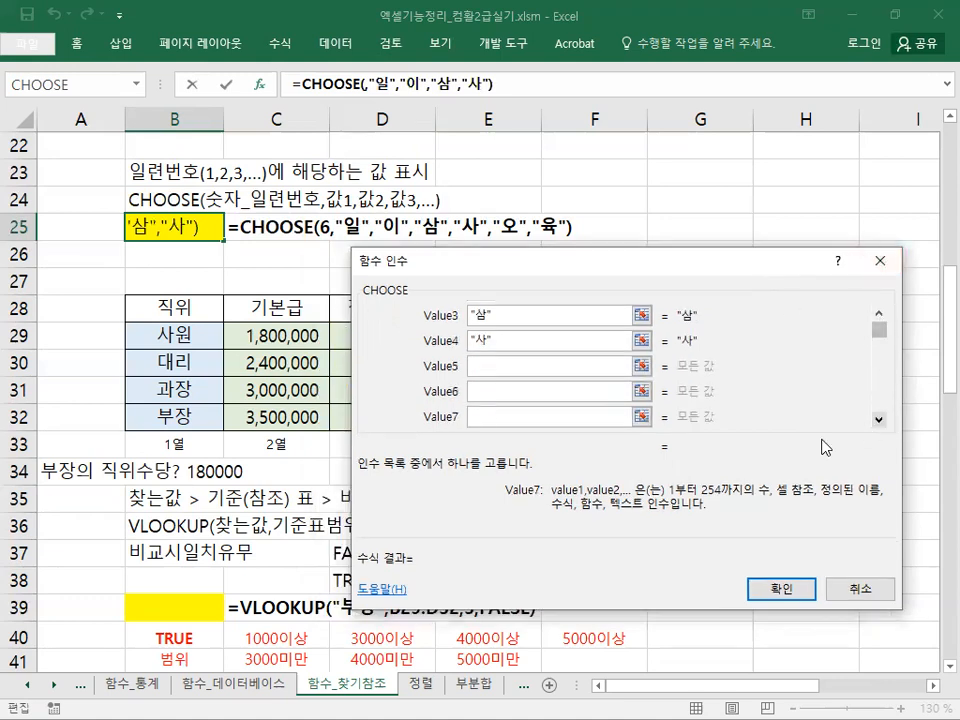
pyautogui.click(482, 366)
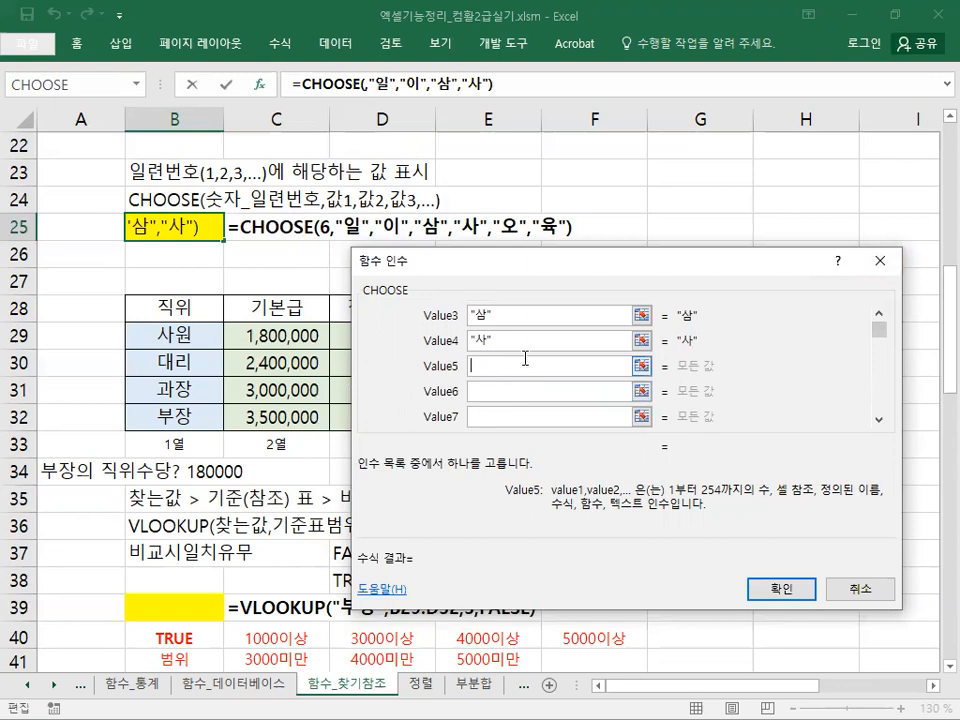
pyautogui.write('"DH')
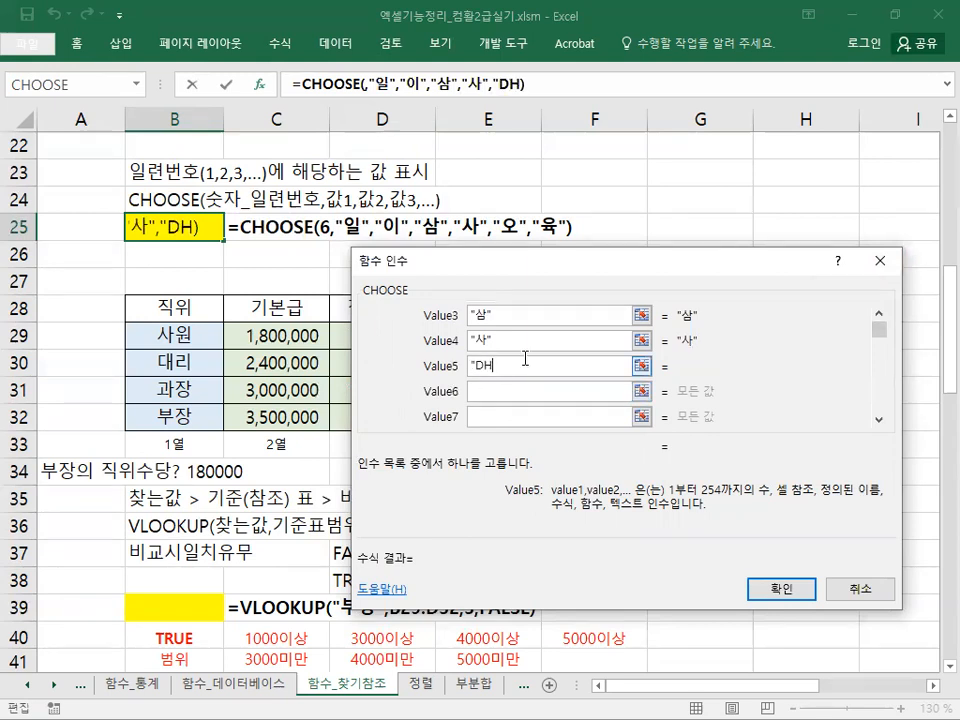
pyautogui.press('BackSpace')
pyautogui.press('BackSpace')
pyautogui.write('오:')
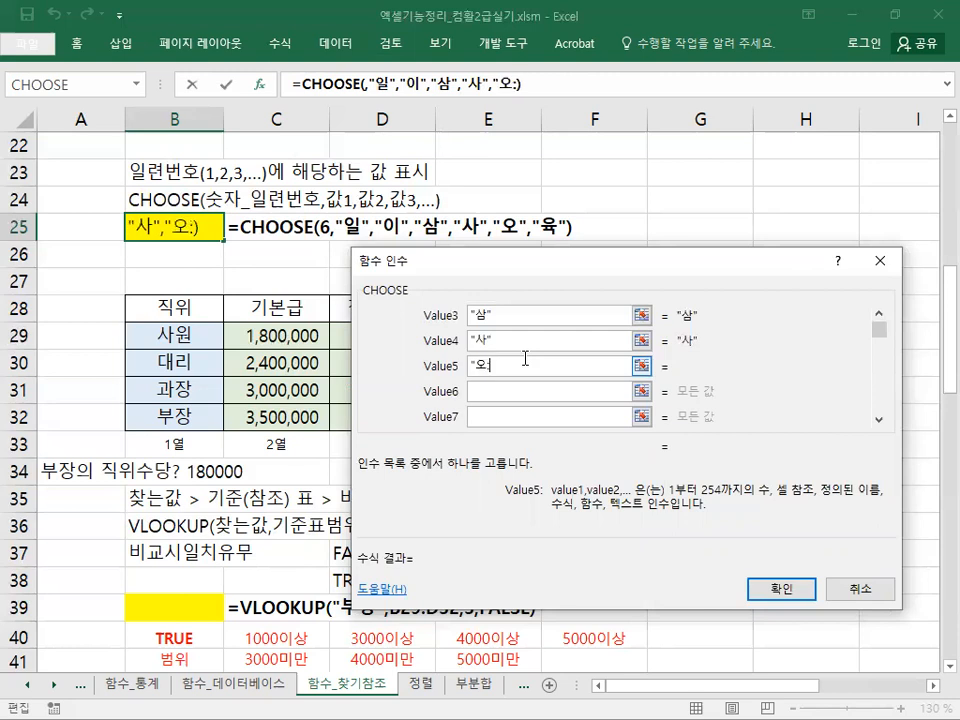
pyautogui.press('BackSpace')
pyautogui.write('"')
pyautogui.click(504, 390)
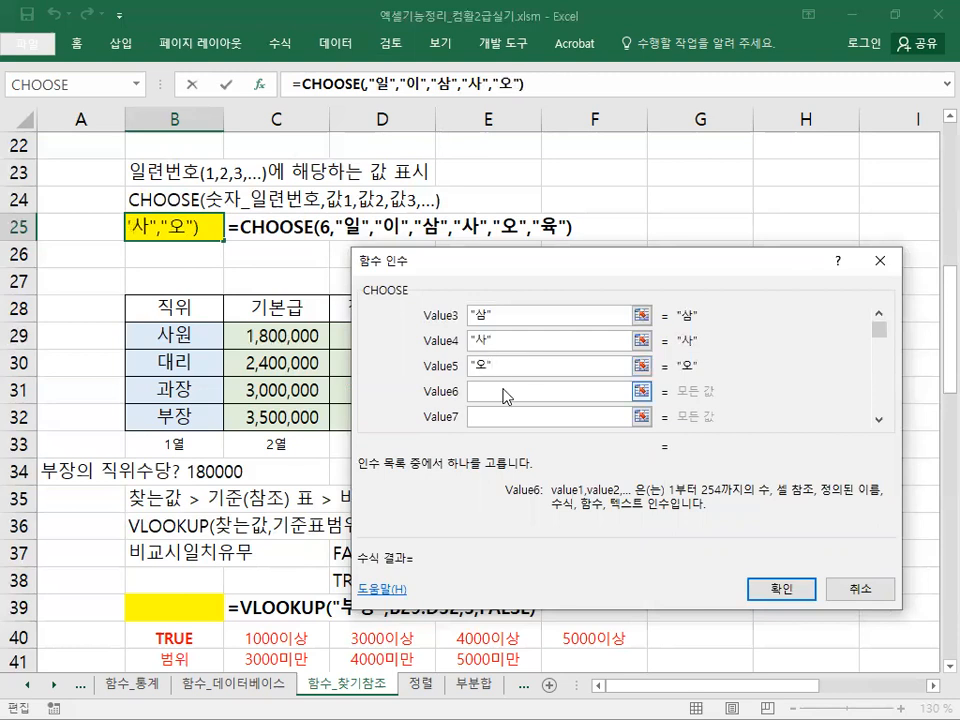
# Set CHOOSE's Value6 argument to "육" in quotation marks and its Index_num argument to 1.
pyautogui.write('"')
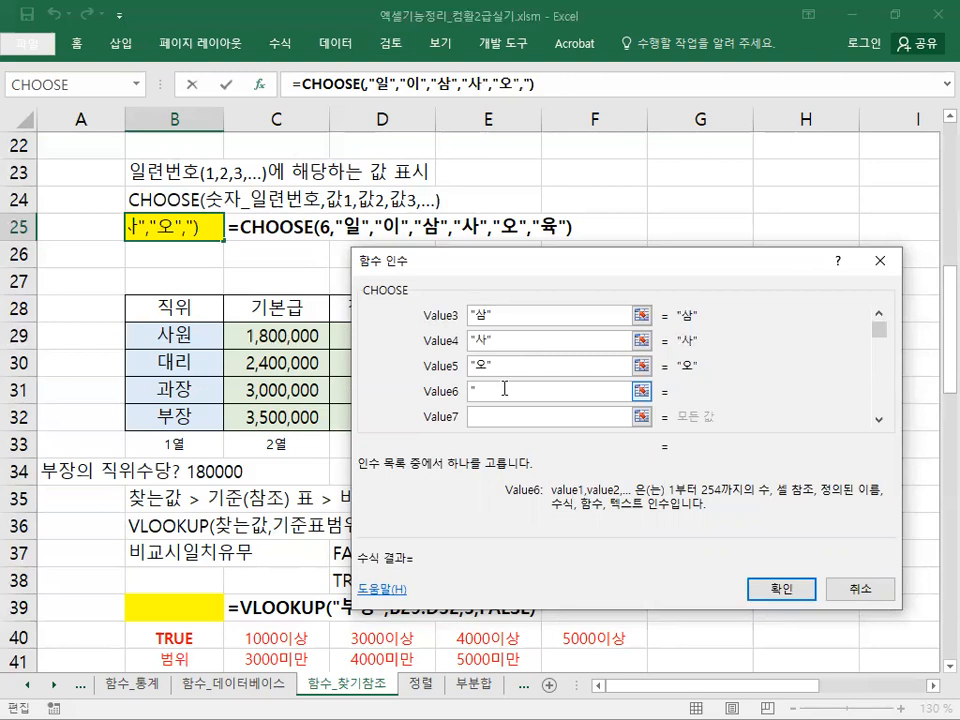
pyautogui.write('육"')
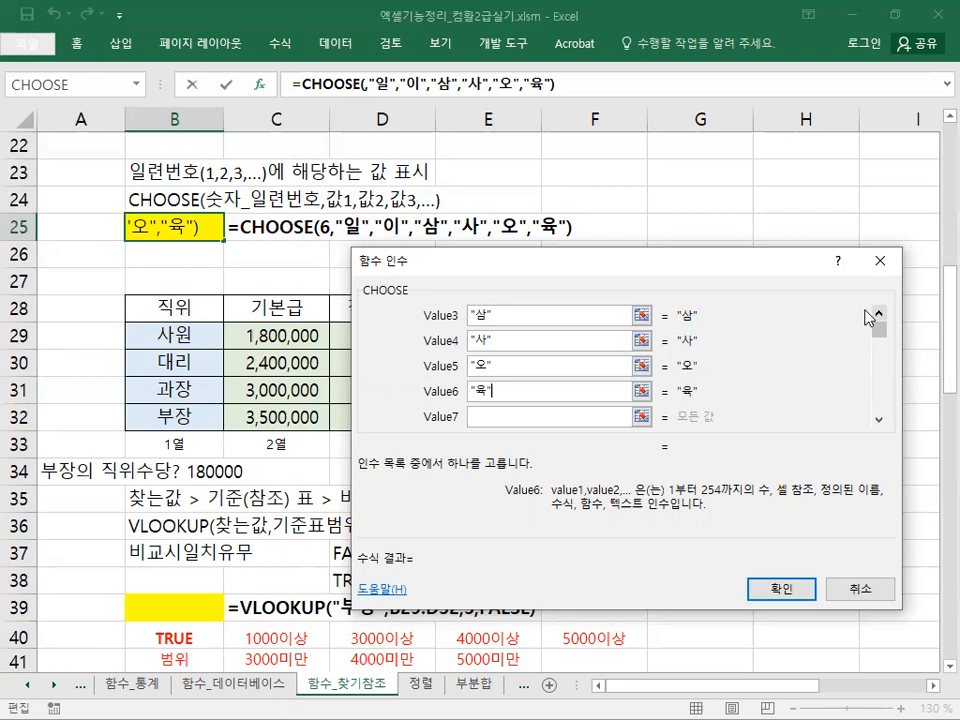
pyautogui.click(878, 317)
pyautogui.click(878, 317)
pyautogui.click(878, 317)
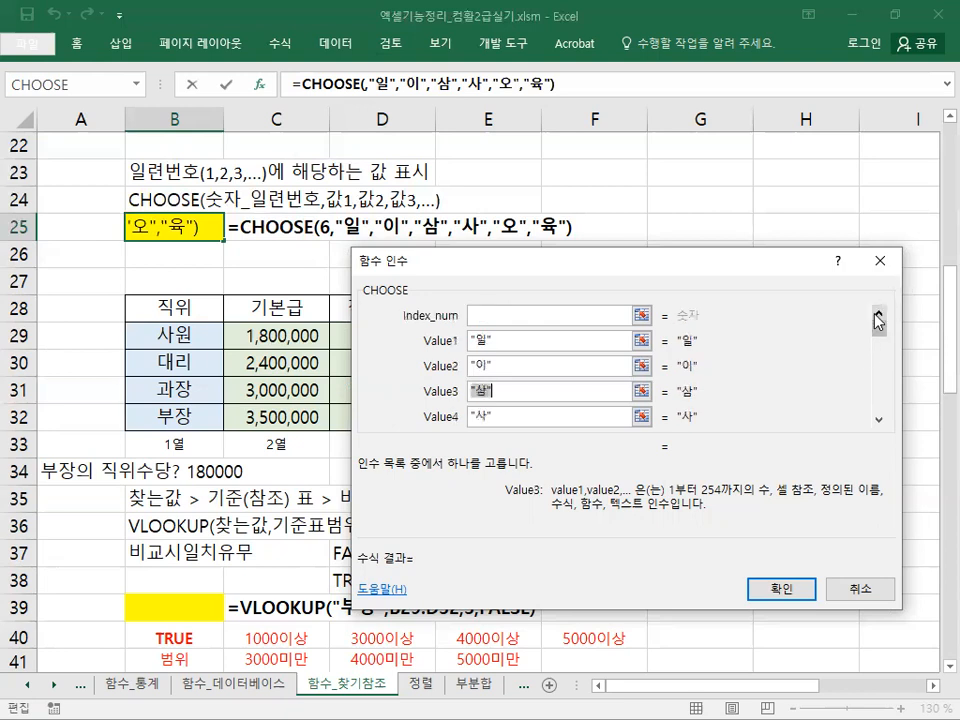
pyautogui.click(500, 316)
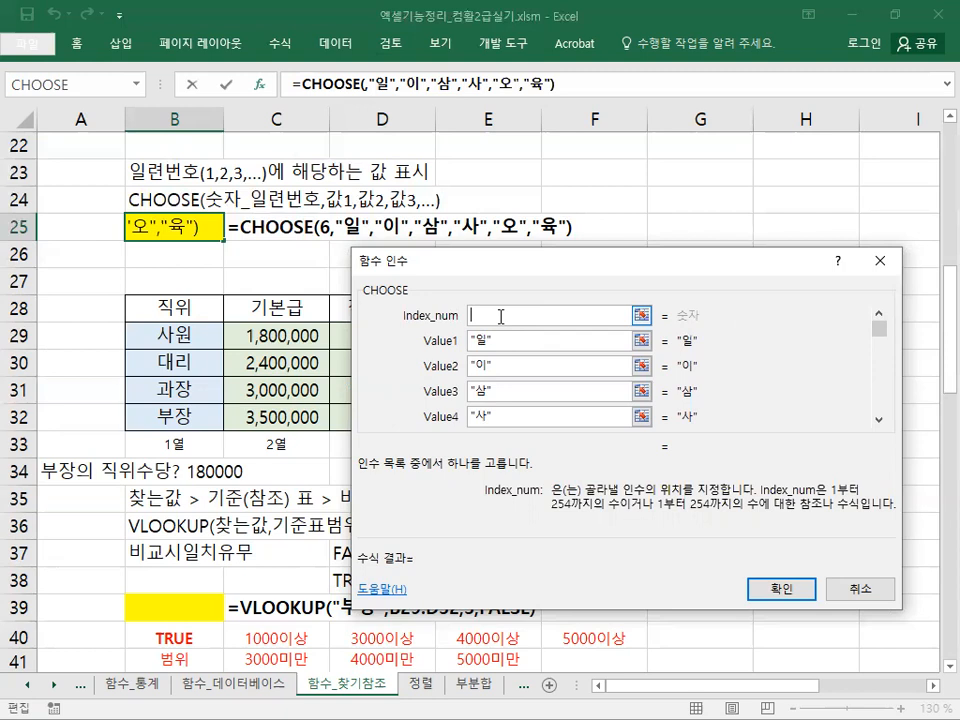
pyautogui.write('1')
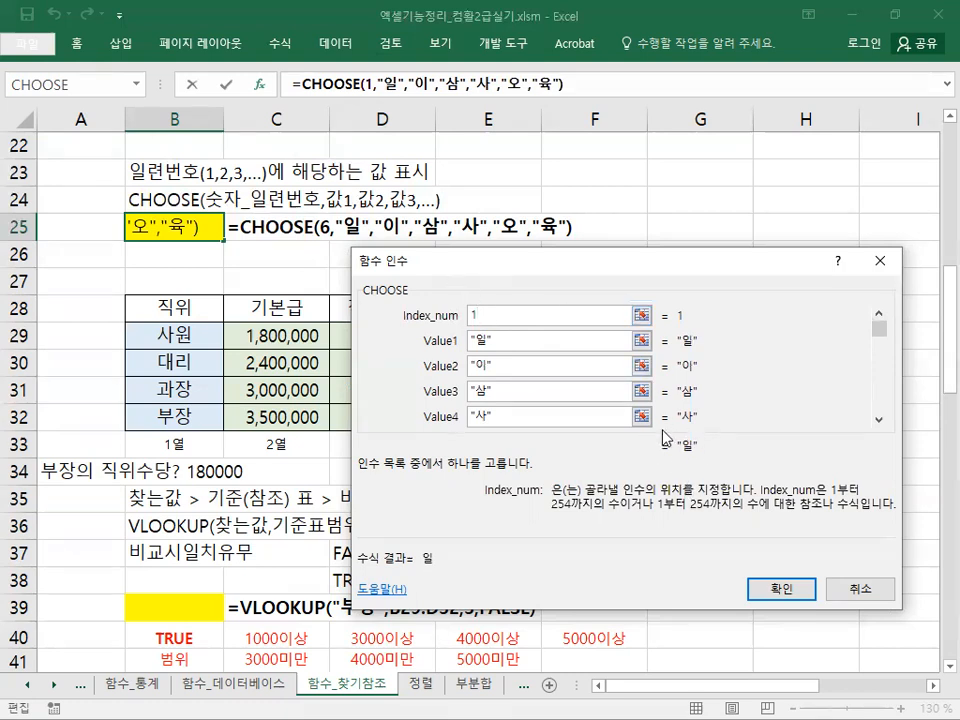
# Try 2, 3, 4 and 5 in turn as CHOOSE's Index_num to compare the previewed results.
pyautogui.moveTo(491, 315); pyautogui.dragTo(430, 316)
pyautogui.write('2')
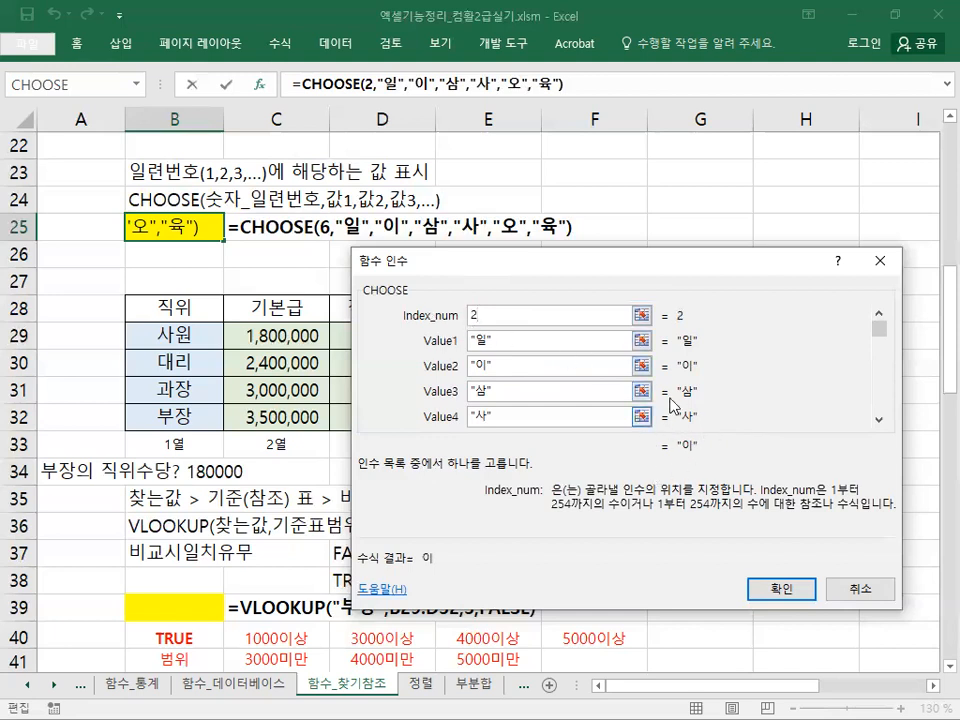
pyautogui.press('BackSpace')
pyautogui.write('3')
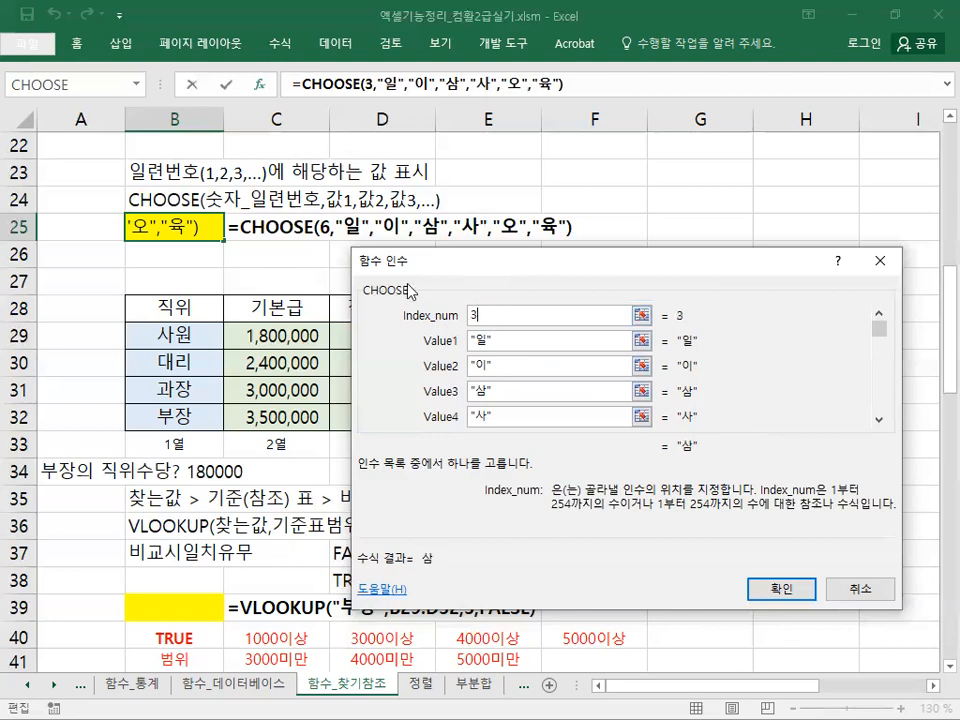
pyautogui.moveTo(500, 315); pyautogui.dragTo(468, 316)
pyautogui.press('BackSpace')
pyautogui.write('4')
pyautogui.moveTo(484, 318); pyautogui.dragTo(417, 312)
pyautogui.write('5')
# Set CHOOSE's Index_num argument to 6 and enter the completed formula in B25.
pyautogui.moveTo(489, 317); pyautogui.dragTo(420, 313)
pyautogui.write('6')
pyautogui.moveTo(490, 318); pyautogui.dragTo(424, 316)
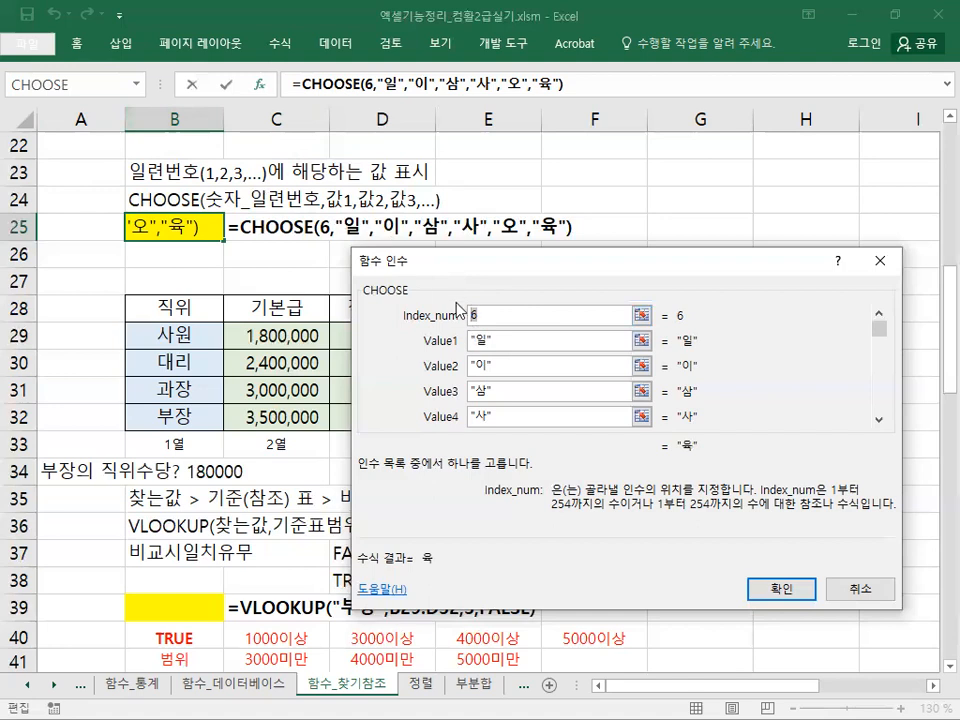
pyautogui.click(508, 345)
pyautogui.click(766, 589)
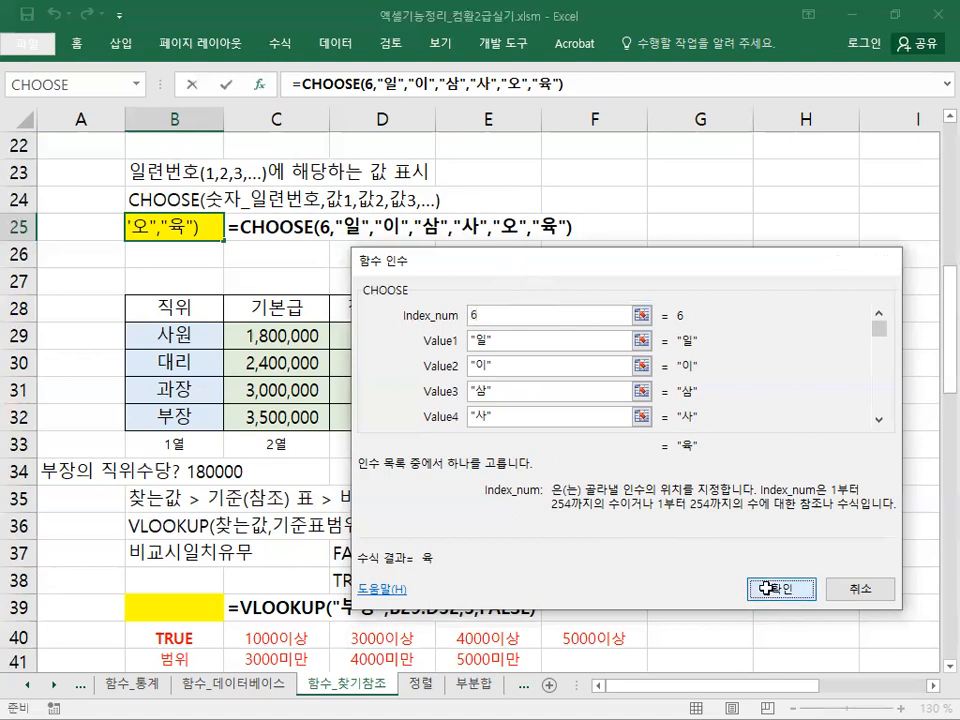